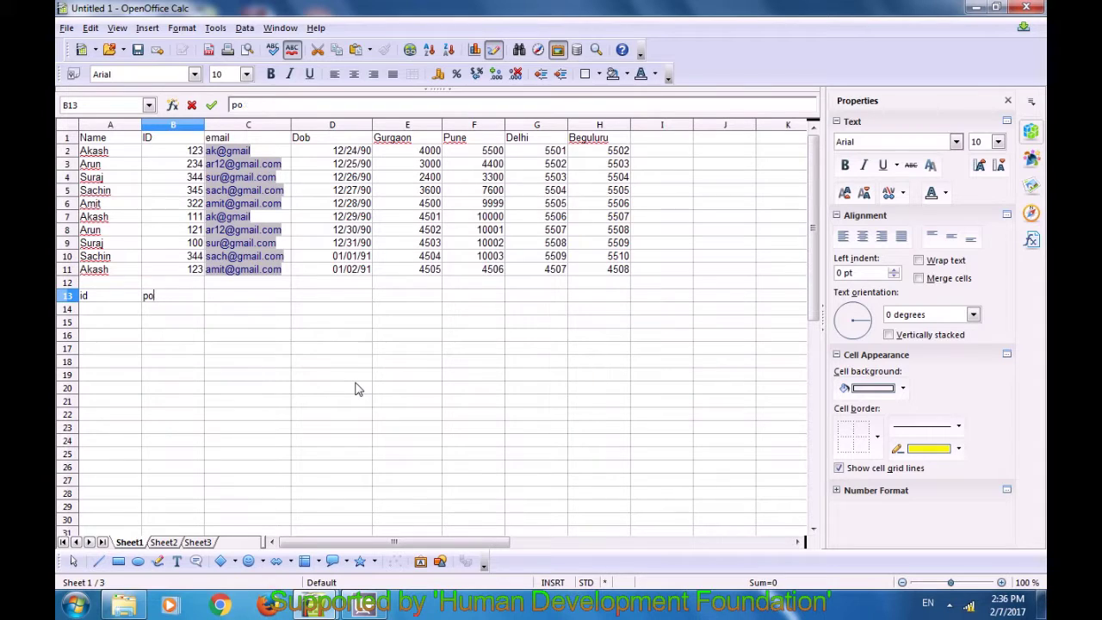
# - Complete the heading "position" in B13 and enter the lookup ID 344 in A14
pyautogui.write('sition')
pyautogui.click(95, 313)
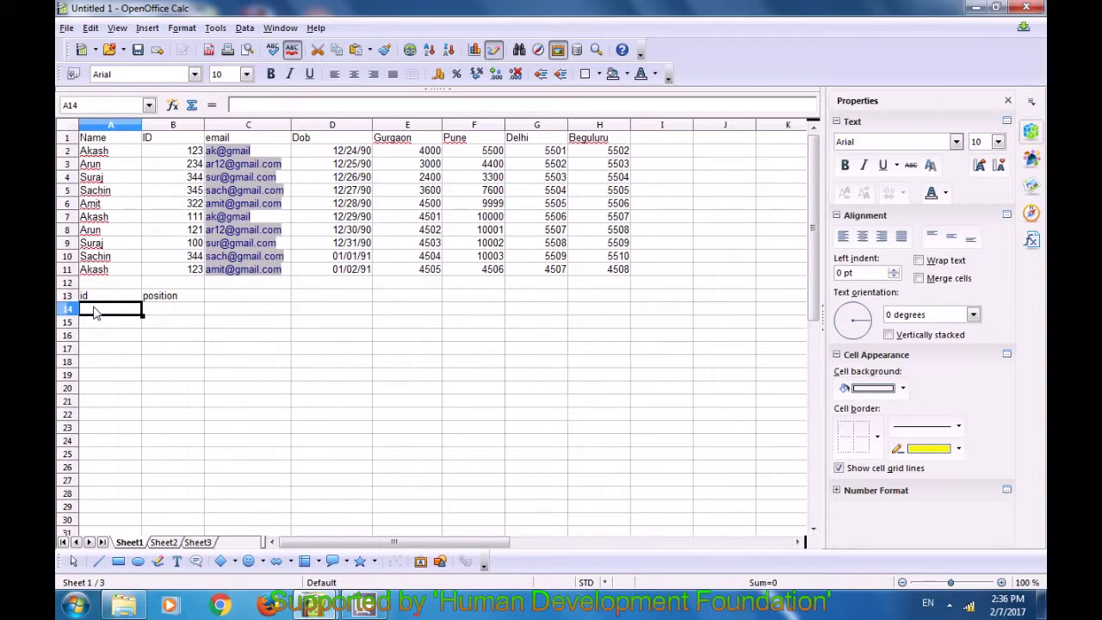
pyautogui.write('344')
# - Start a MATCH formula in B14 with A14 as the search criterion
pyautogui.click(160, 317)
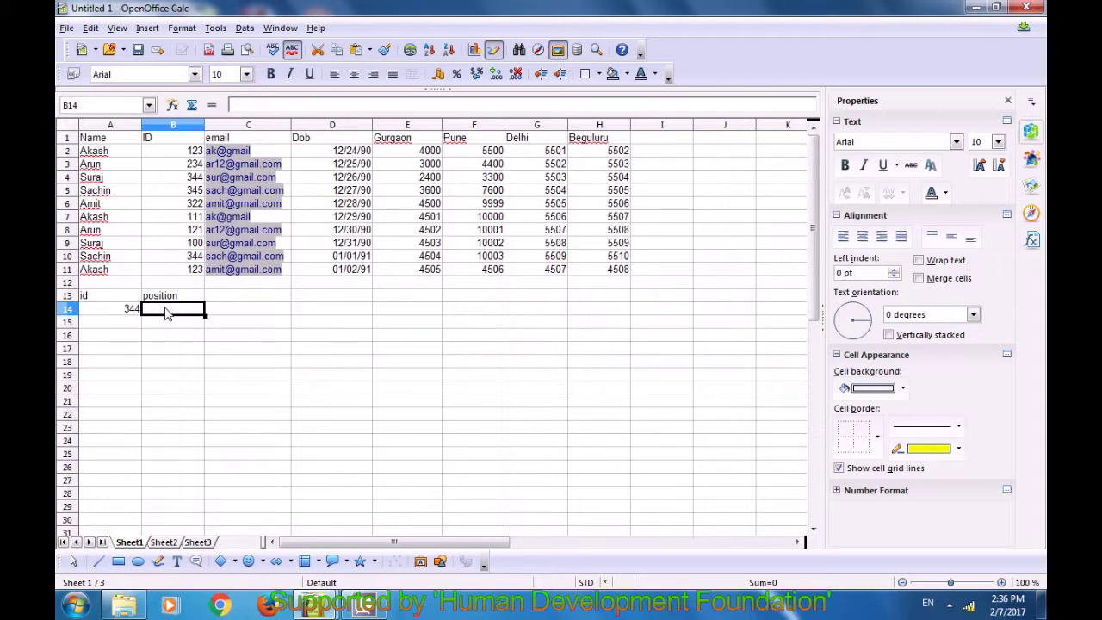
pyautogui.write('=')
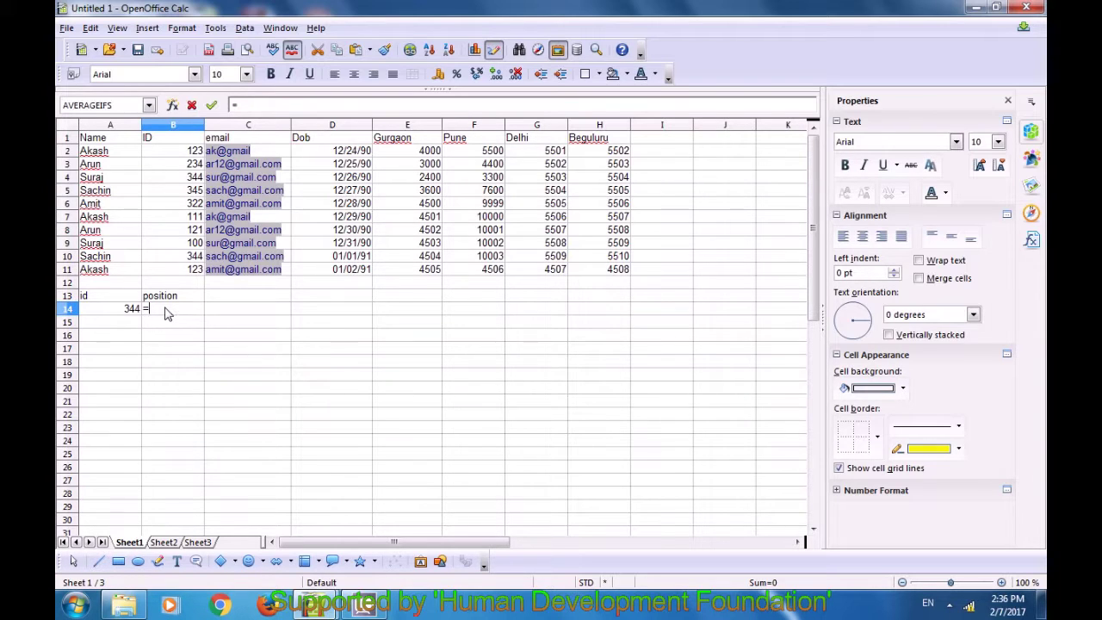
pyautogui.write('math')
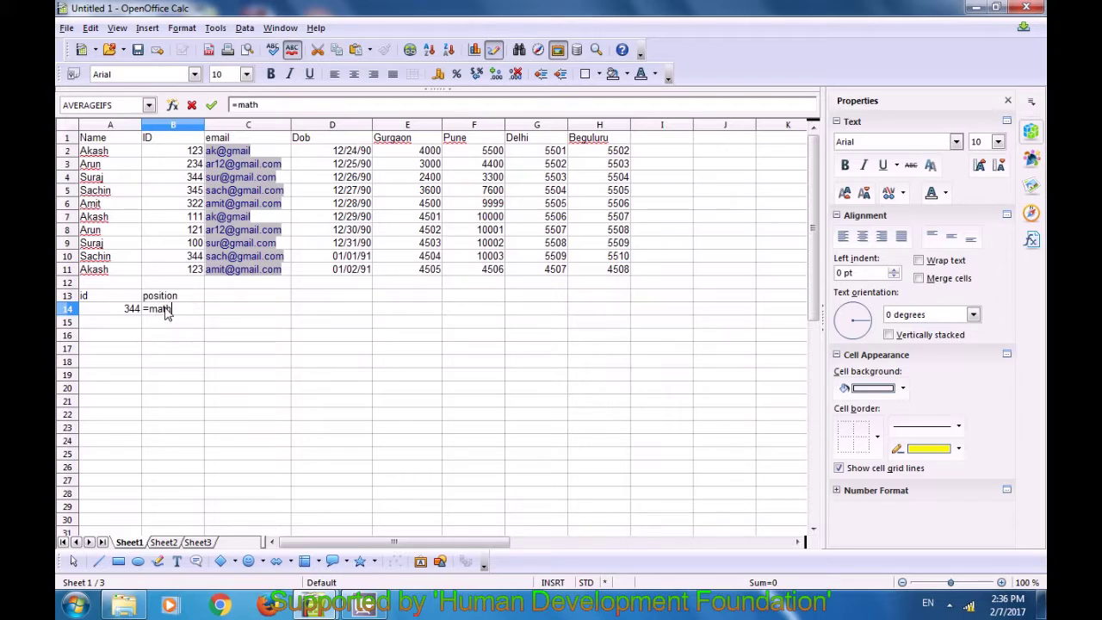
pyautogui.write('(')
pyautogui.press('BackSpace')
pyautogui.press('BackSpace')
pyautogui.write('ch')
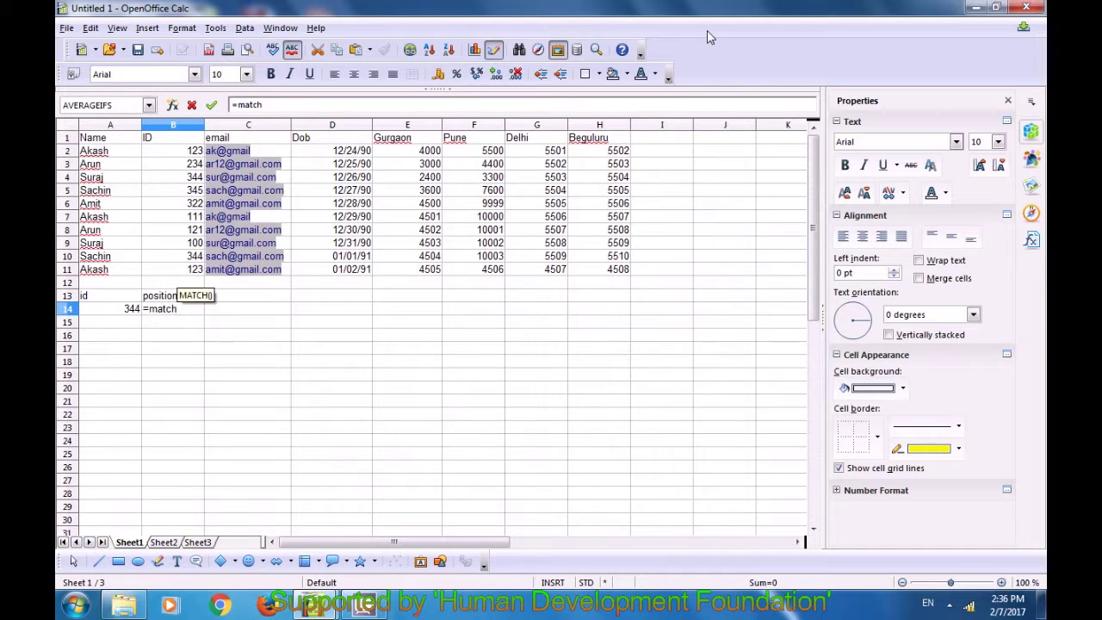
pyautogui.write('(')
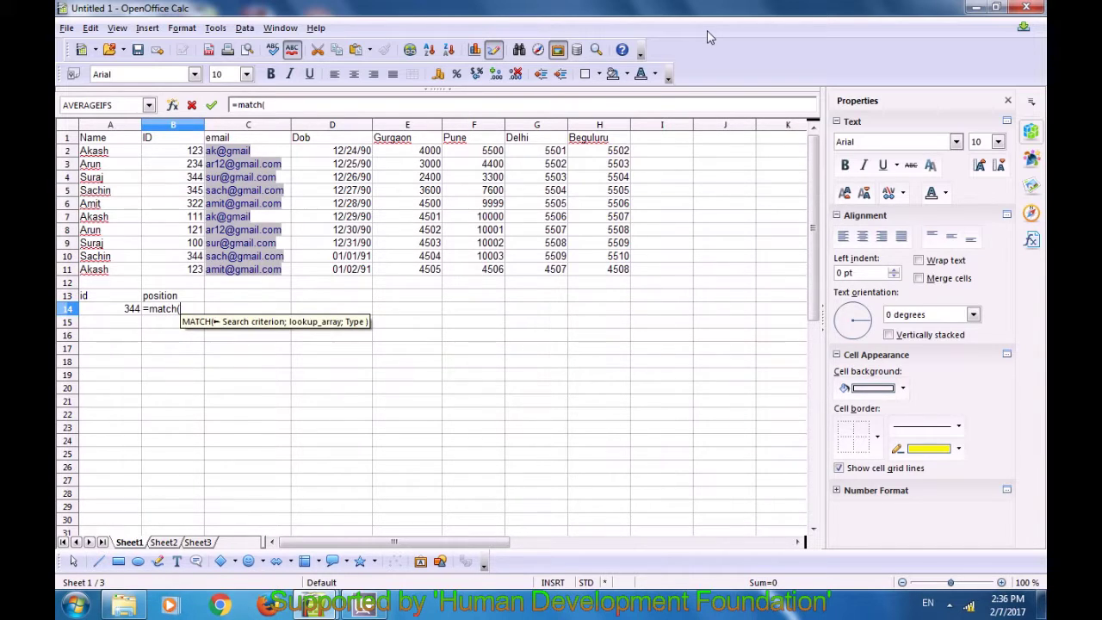
pyautogui.click(115, 313)
pyautogui.write(';')
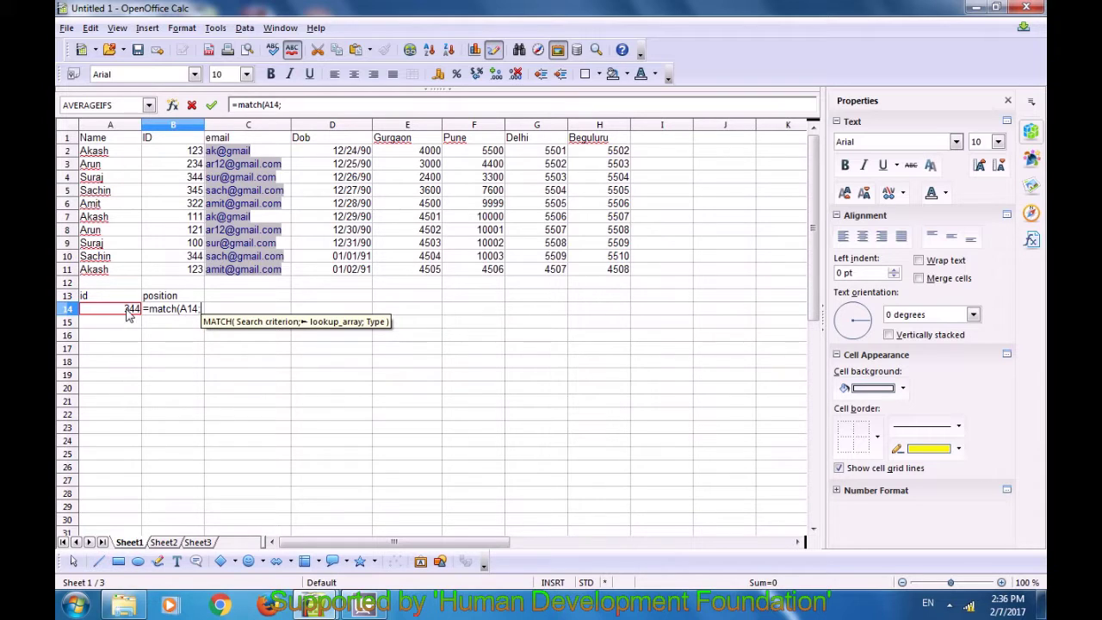
# - Complete the MATCH formula with lookup array B2:B11 and type 0 for an exact match
pyautogui.moveTo(183, 157); pyautogui.dragTo(178, 274)
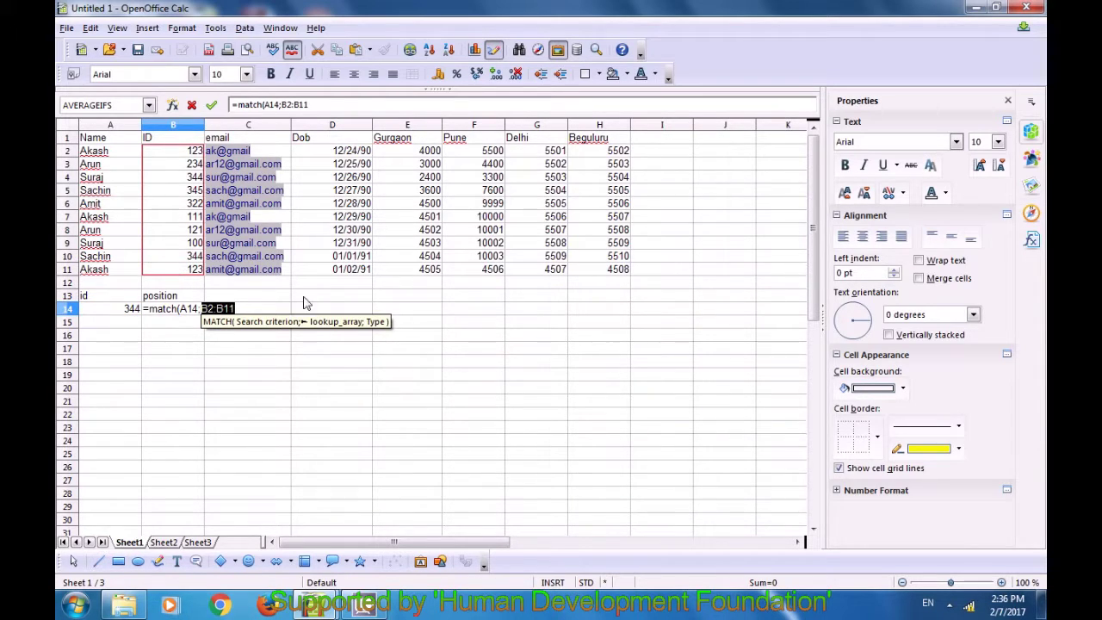
pyautogui.write(';')
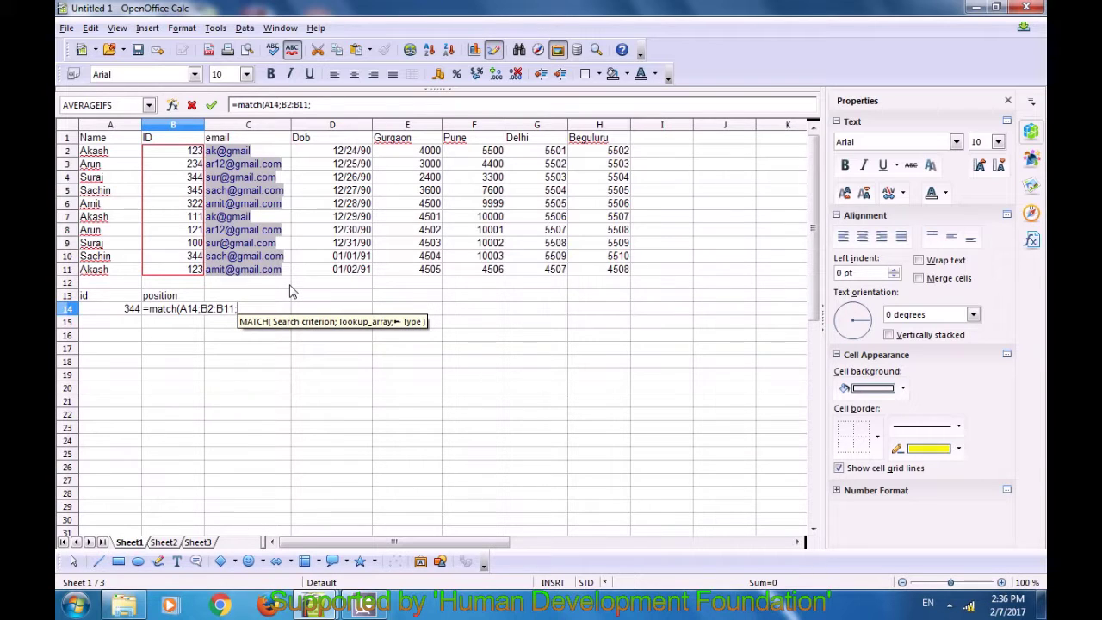
pyautogui.write('0')
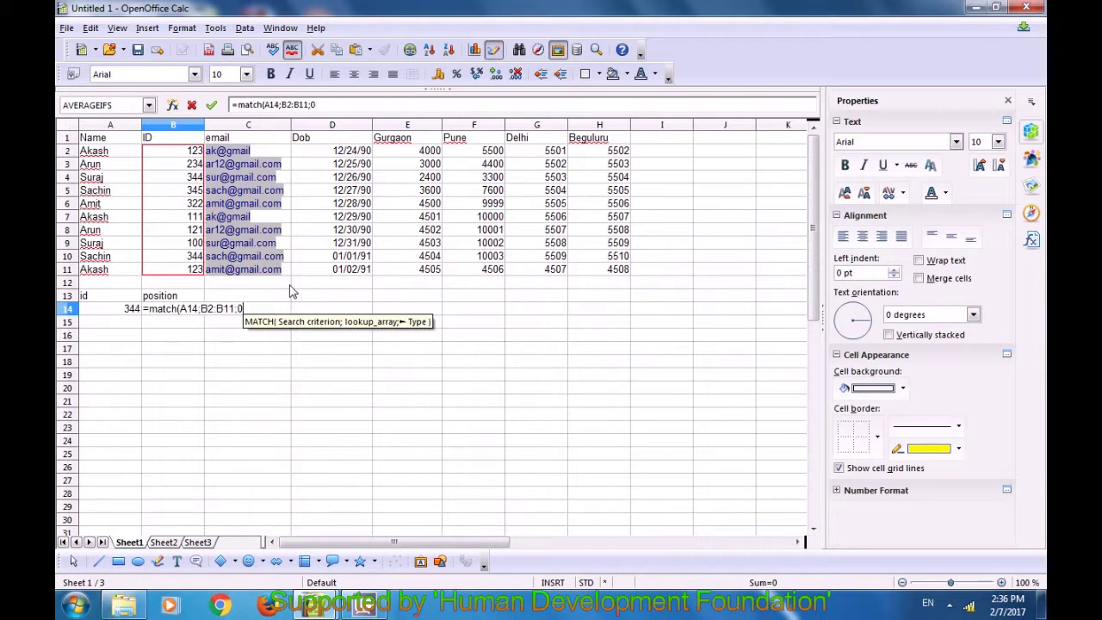
pyautogui.write(')')
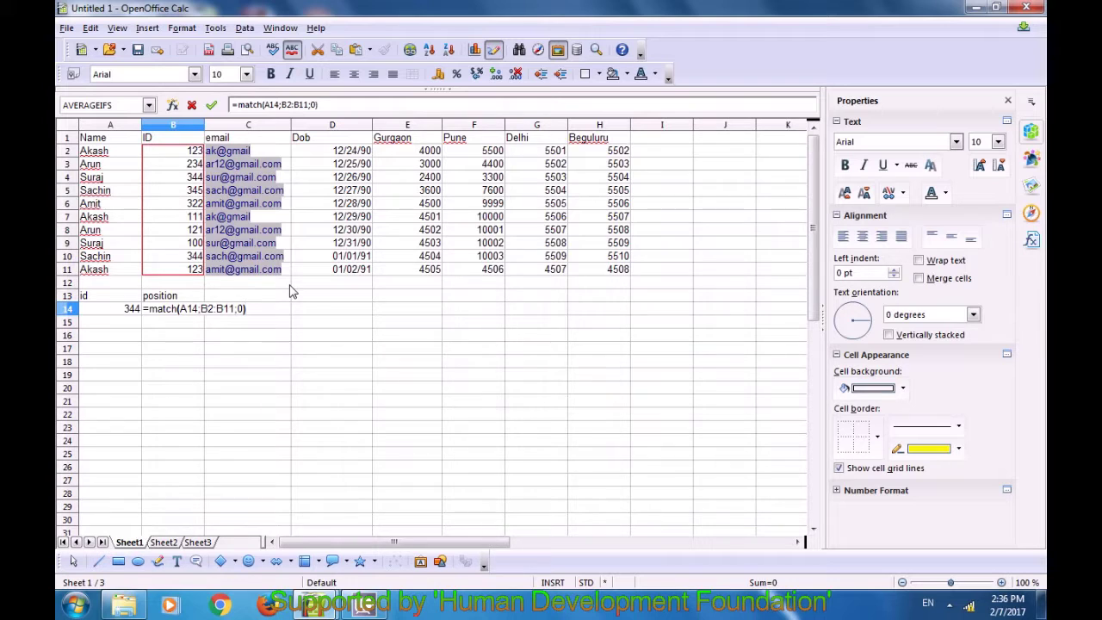
pyautogui.press('Return')
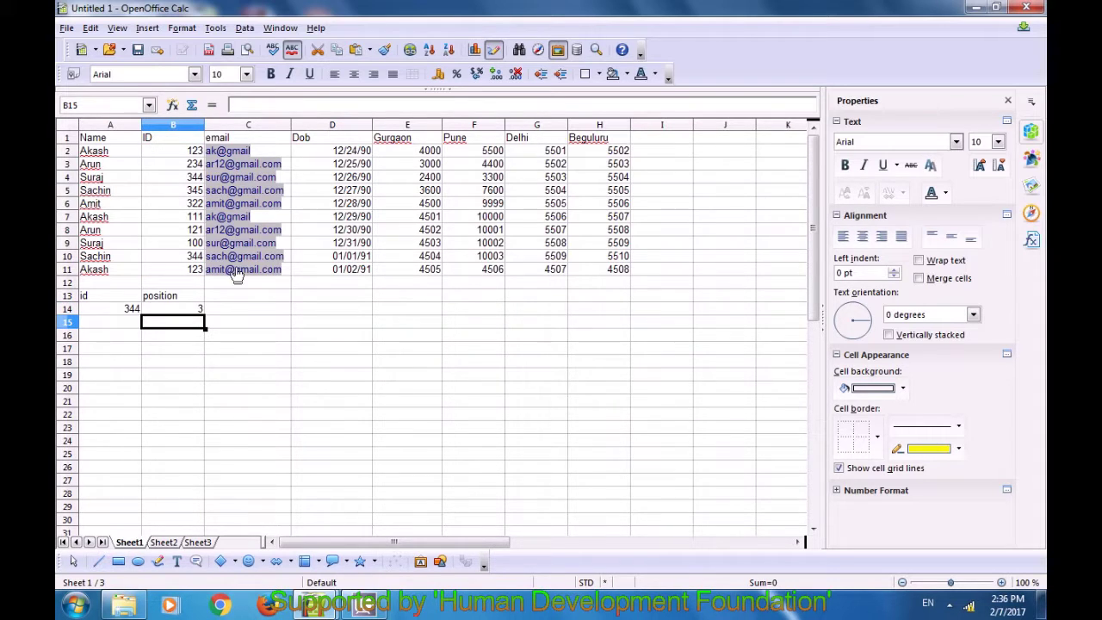
# - Check the MATCH result in B14 against the order of the IDs in B2 to B4
pyautogui.click(189, 152)
pyautogui.click(195, 165)
pyautogui.click(198, 177)
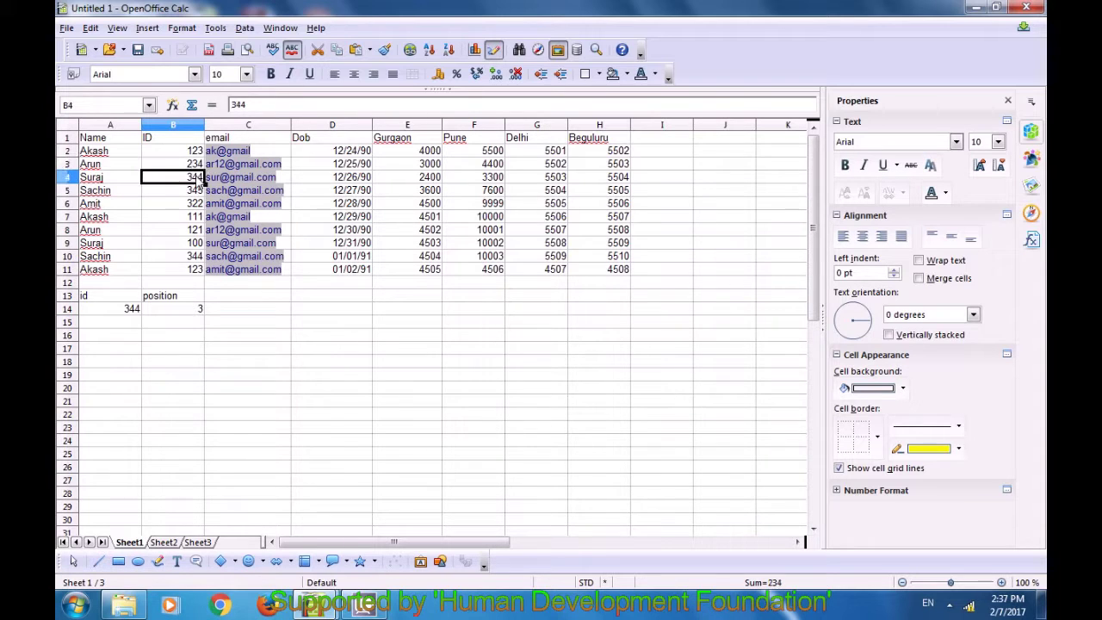
pyautogui.click(187, 317)
pyautogui.click(129, 314)
pyautogui.click(176, 315)
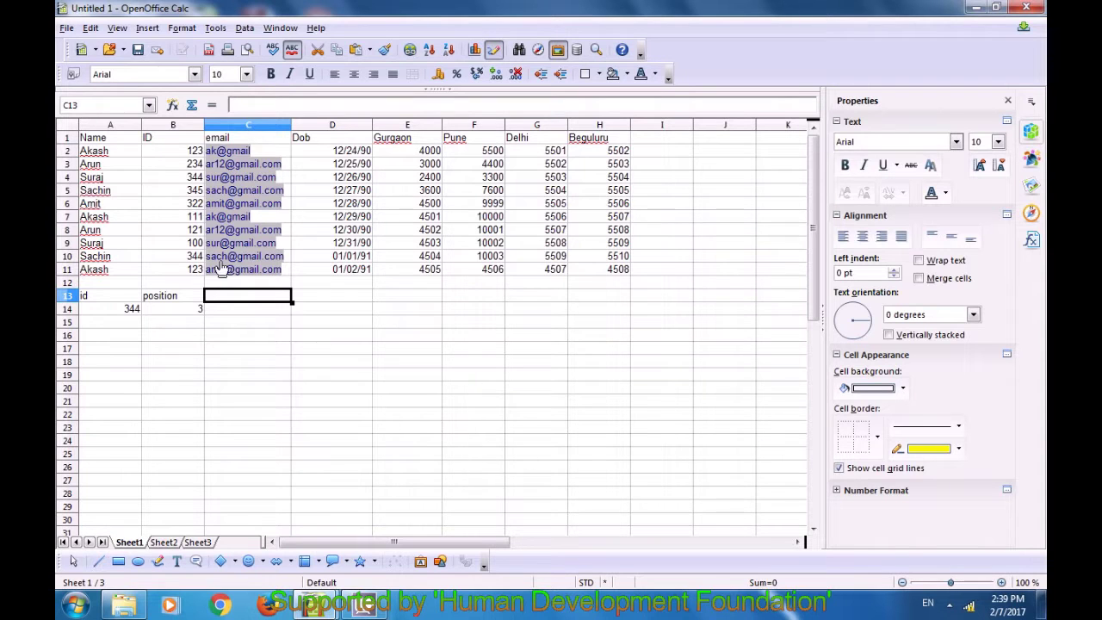
# - Enter the employee name from A2 in C13 as the criterion for a conditional sum
pyautogui.click(95, 154)
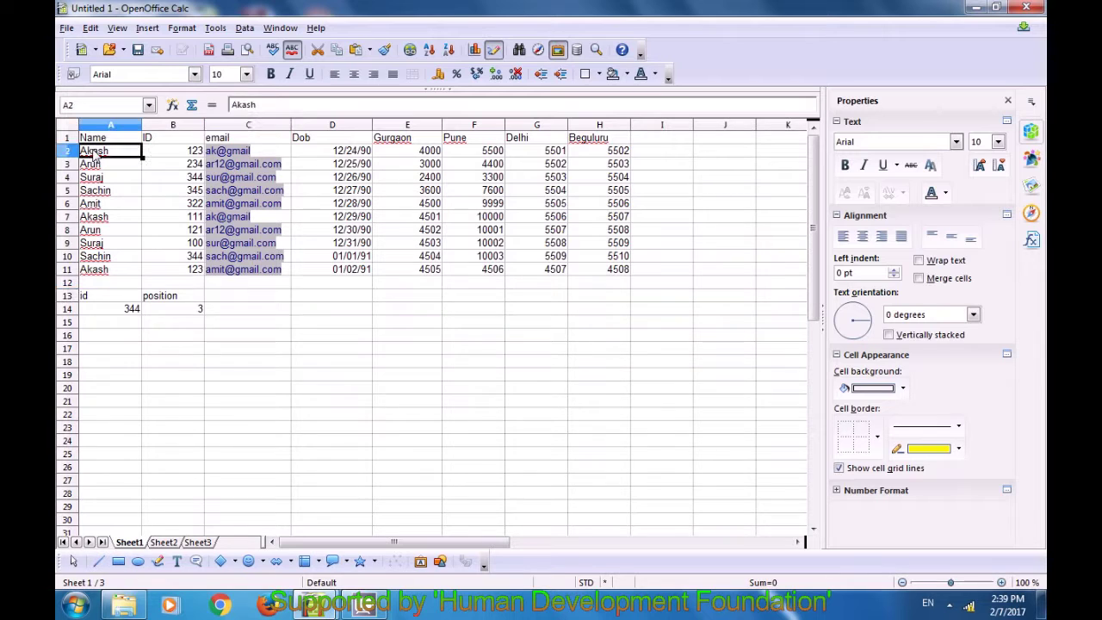
pyautogui.click(249, 298)
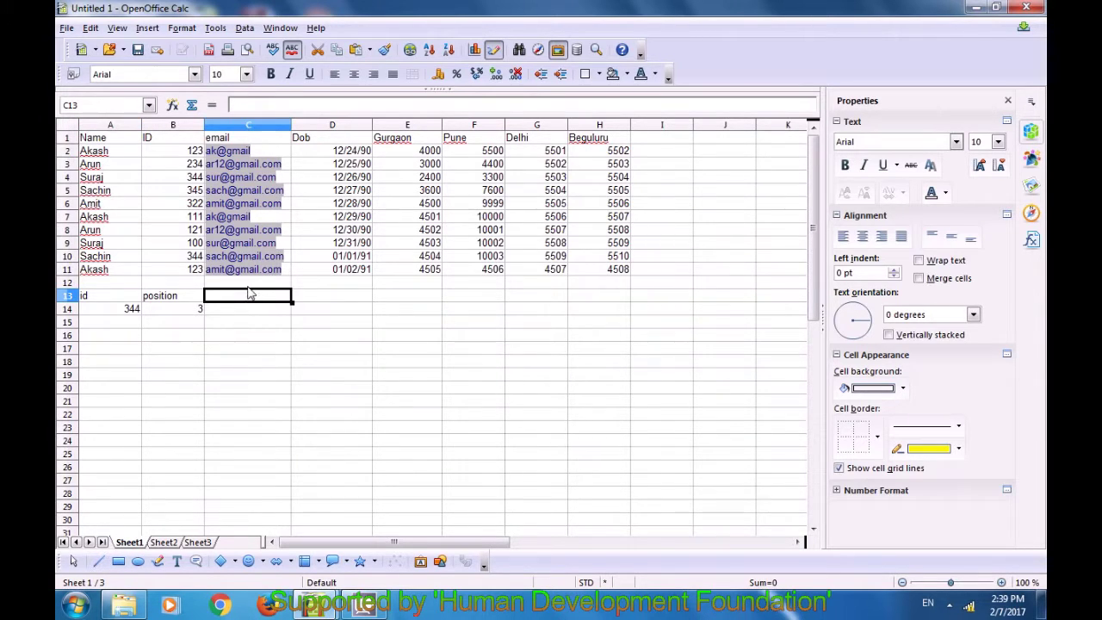
pyautogui.write('Akash')
pyautogui.click(257, 315)
pyautogui.click(236, 296)
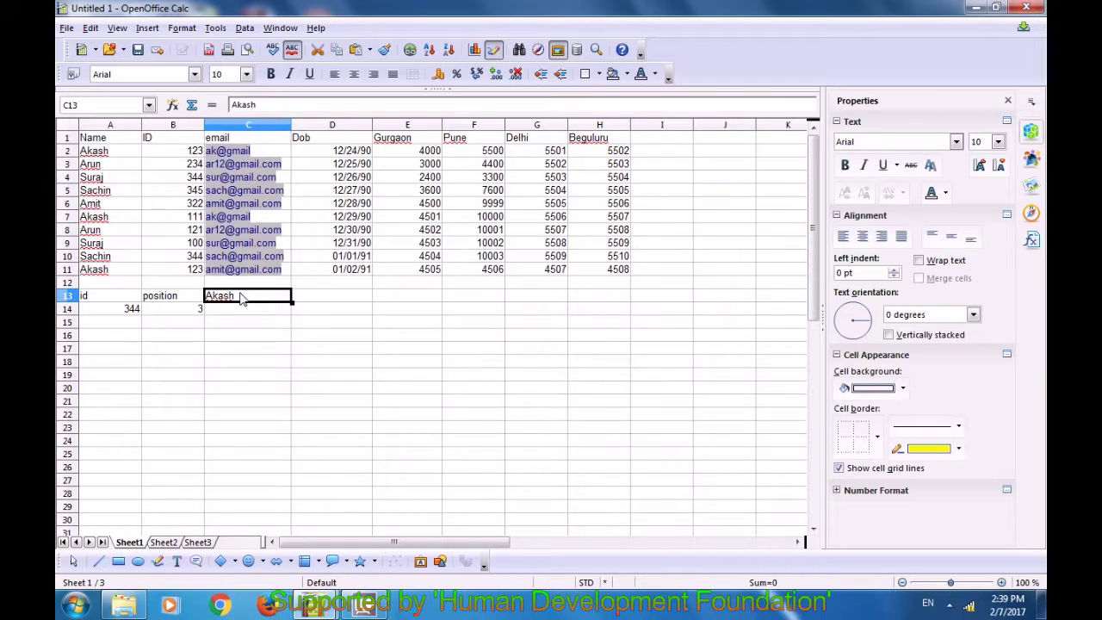
# - Start a SUMIF formula in C14 with the names in A2:A11 as the criteria range
pyautogui.click(242, 311)
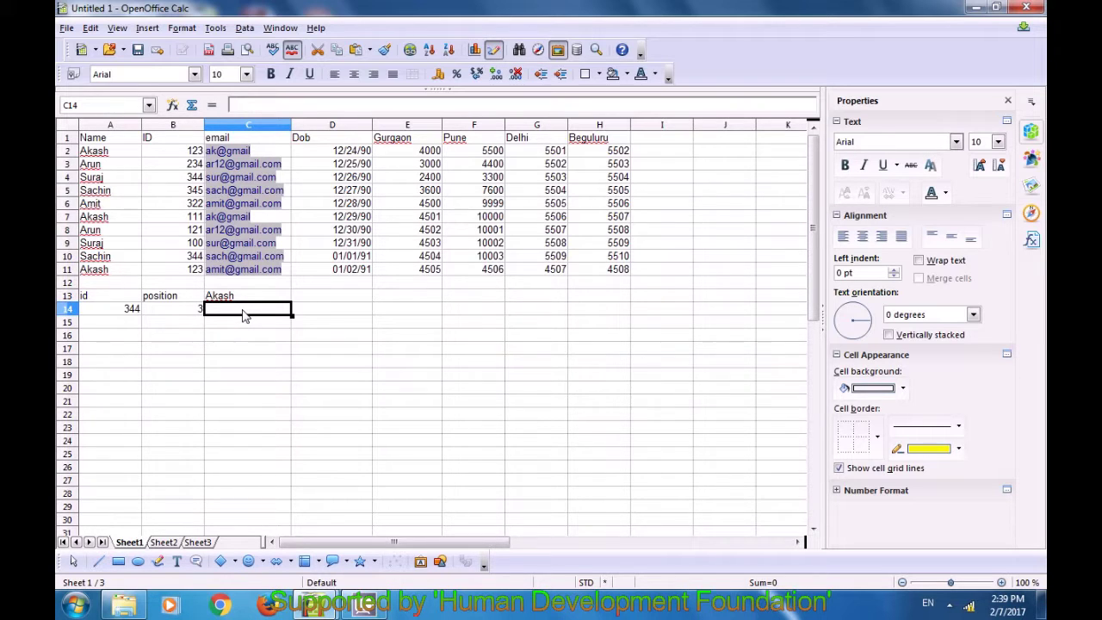
pyautogui.write('=')
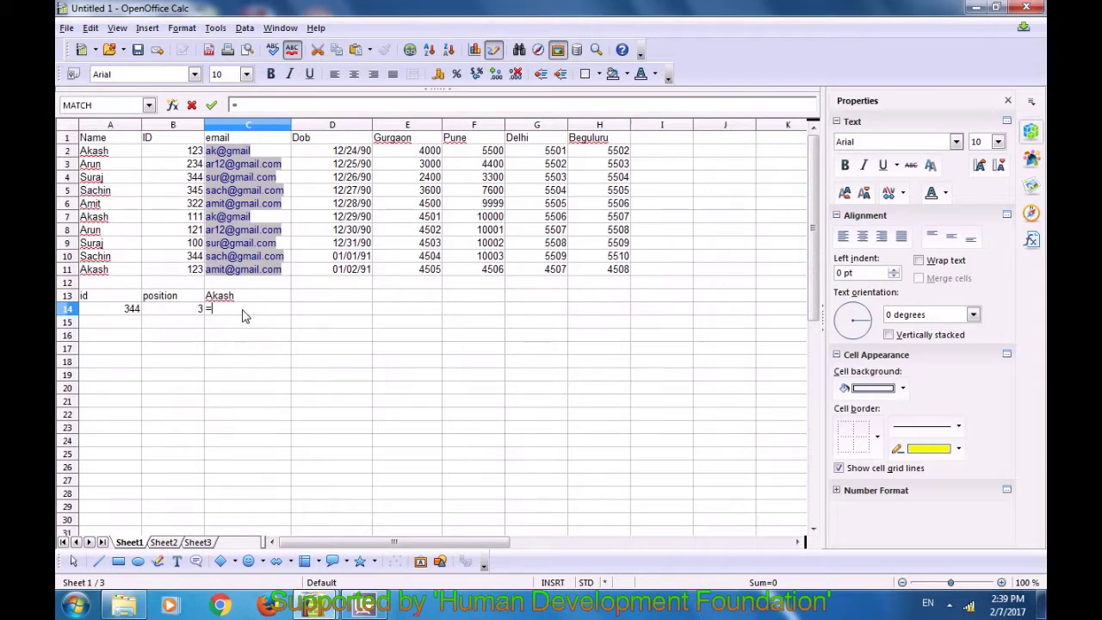
pyautogui.write('s')
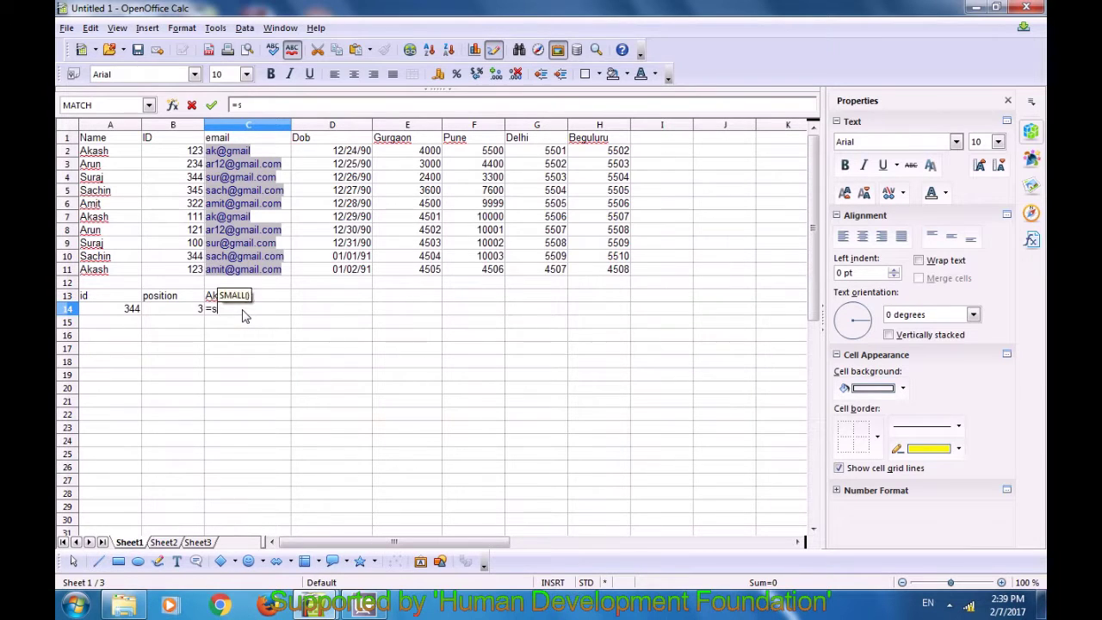
pyautogui.write('umif')
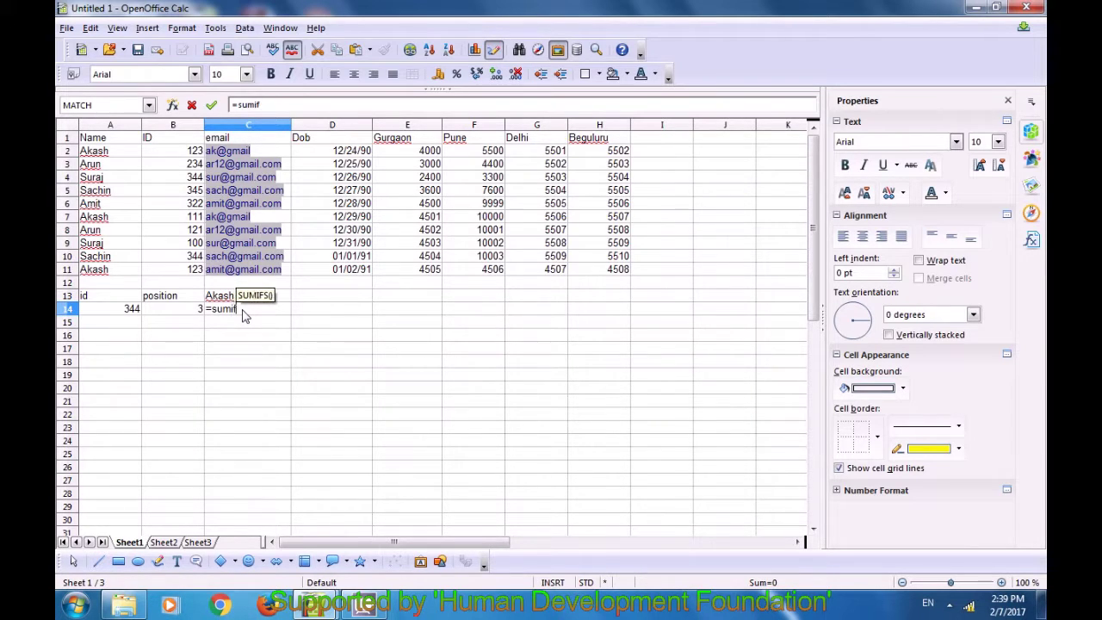
pyautogui.write('(')
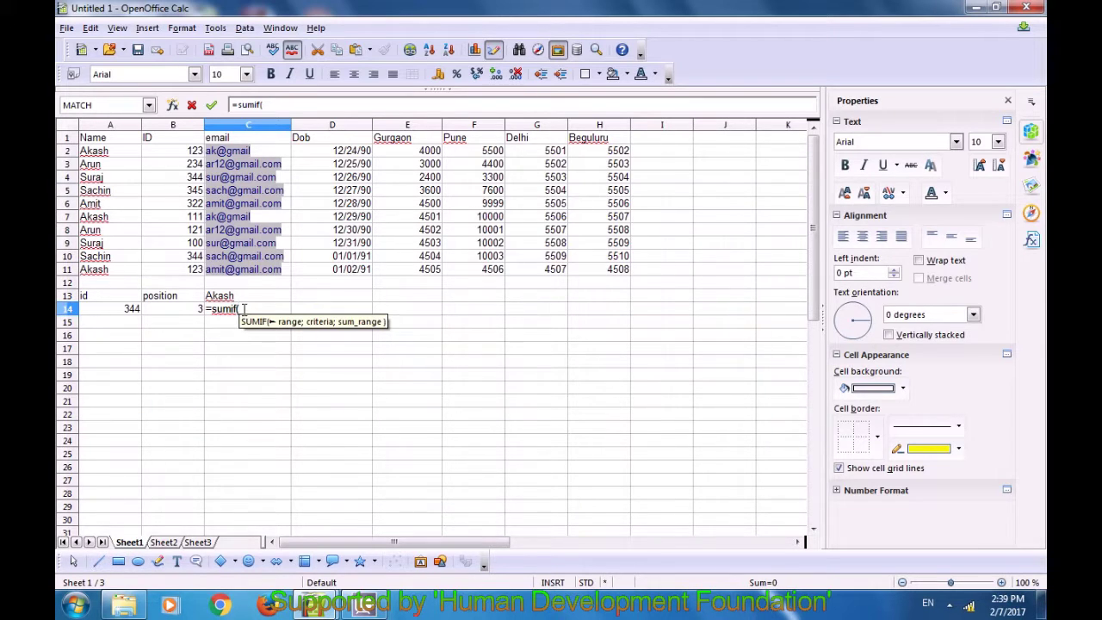
pyautogui.click(96, 155)
pyautogui.moveTo(96, 164); pyautogui.dragTo(99, 274)
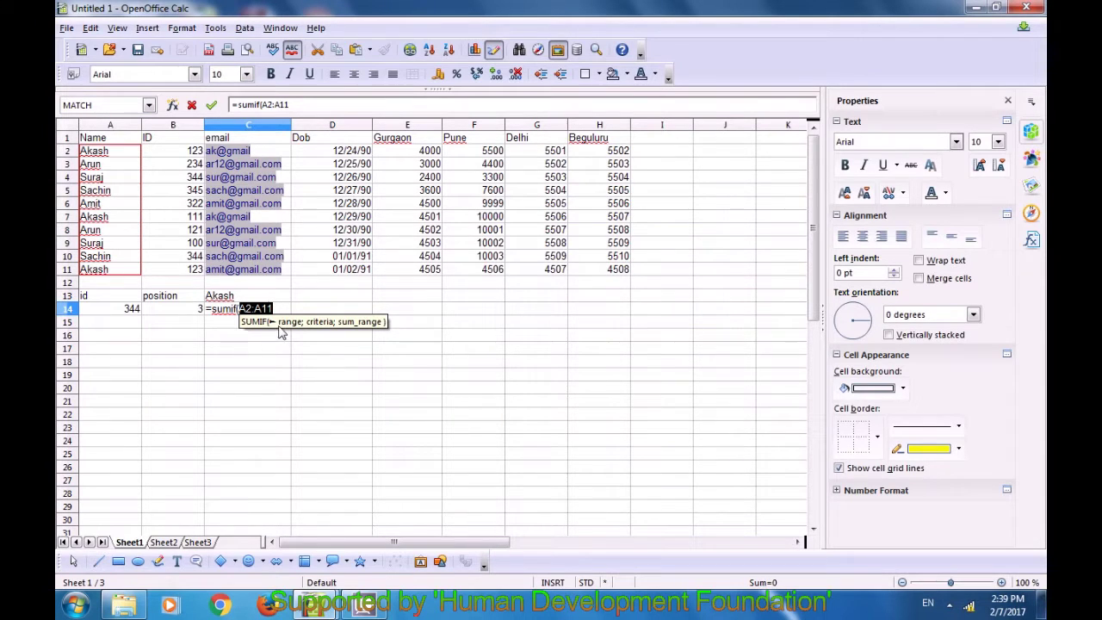
pyautogui.write(';')
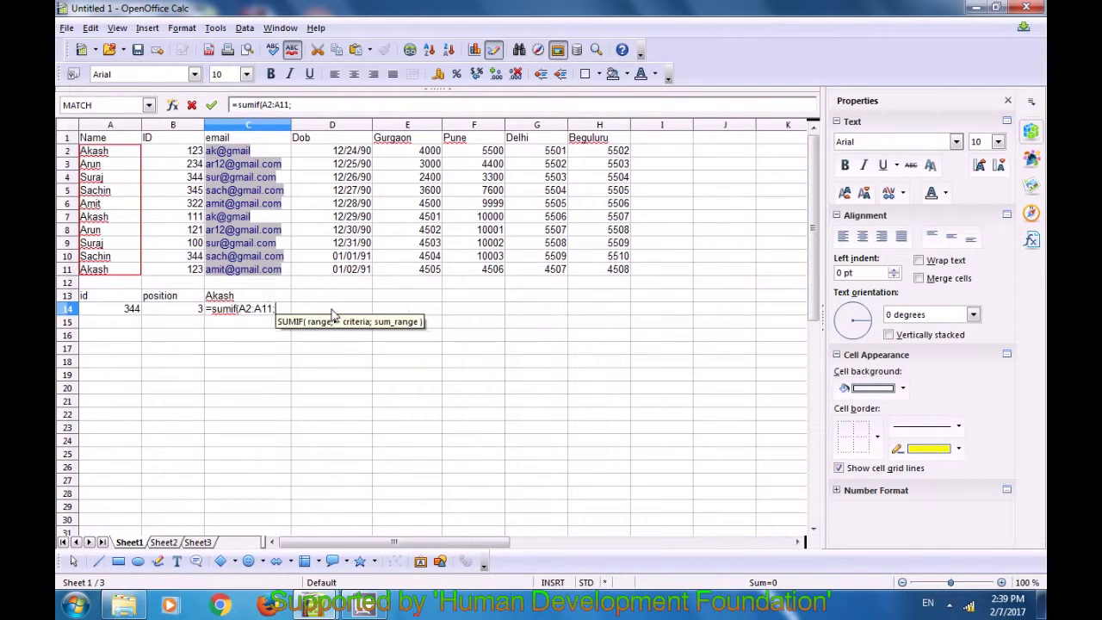
# - Complete the SUMIF formula with C13 as the criterion and the Gurgaon values E2:E11 as the sum range
pyautogui.click(228, 299)
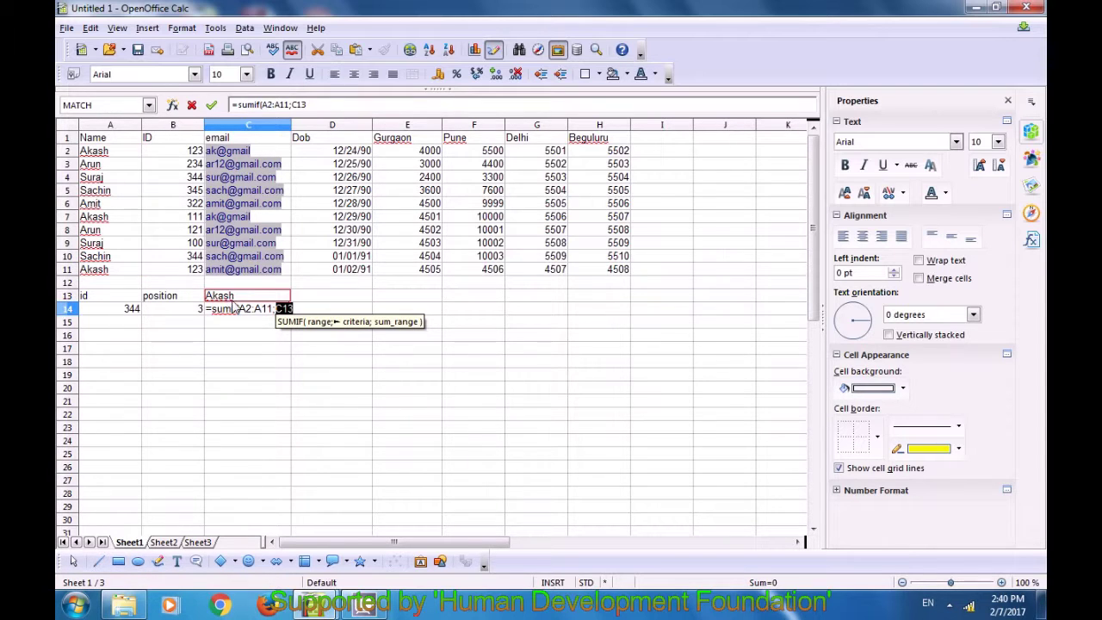
pyautogui.write(';')
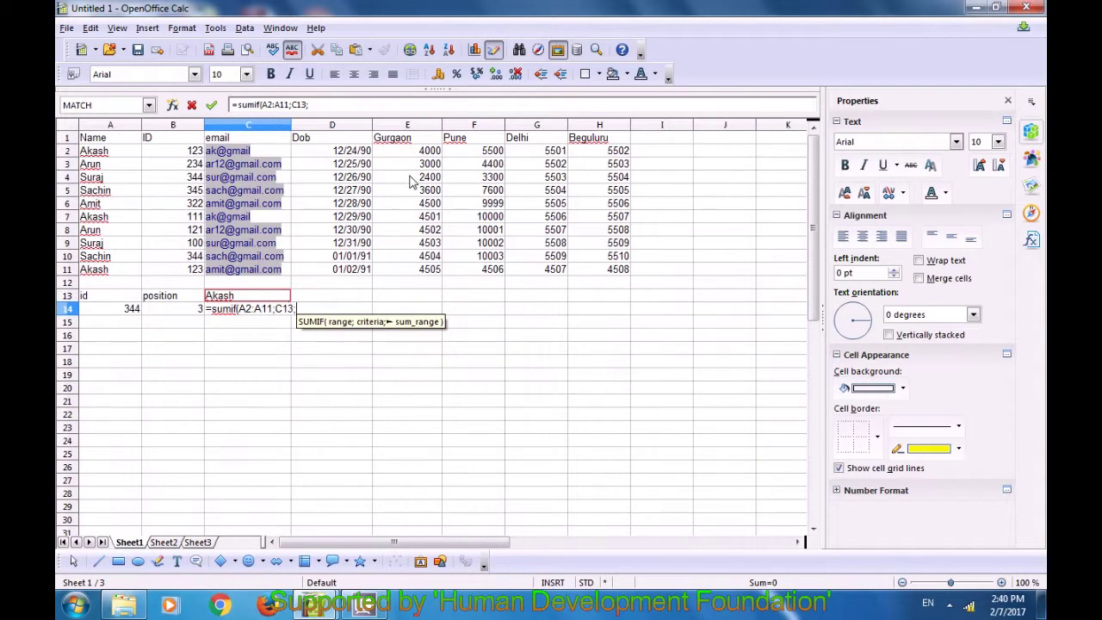
pyautogui.moveTo(415, 154); pyautogui.dragTo(426, 273)
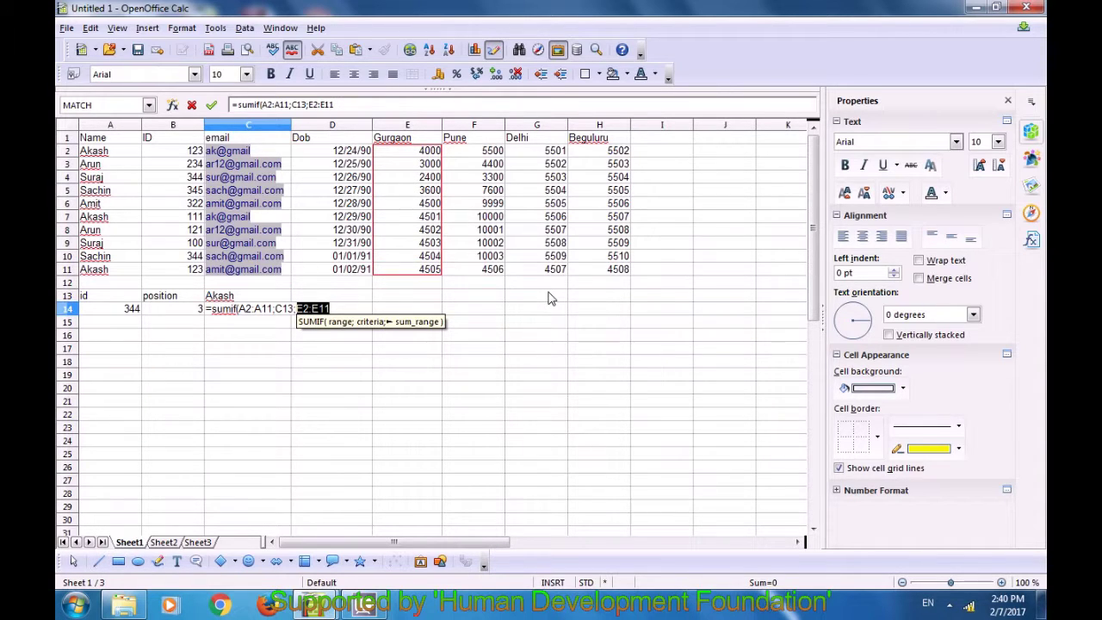
pyautogui.write(')')
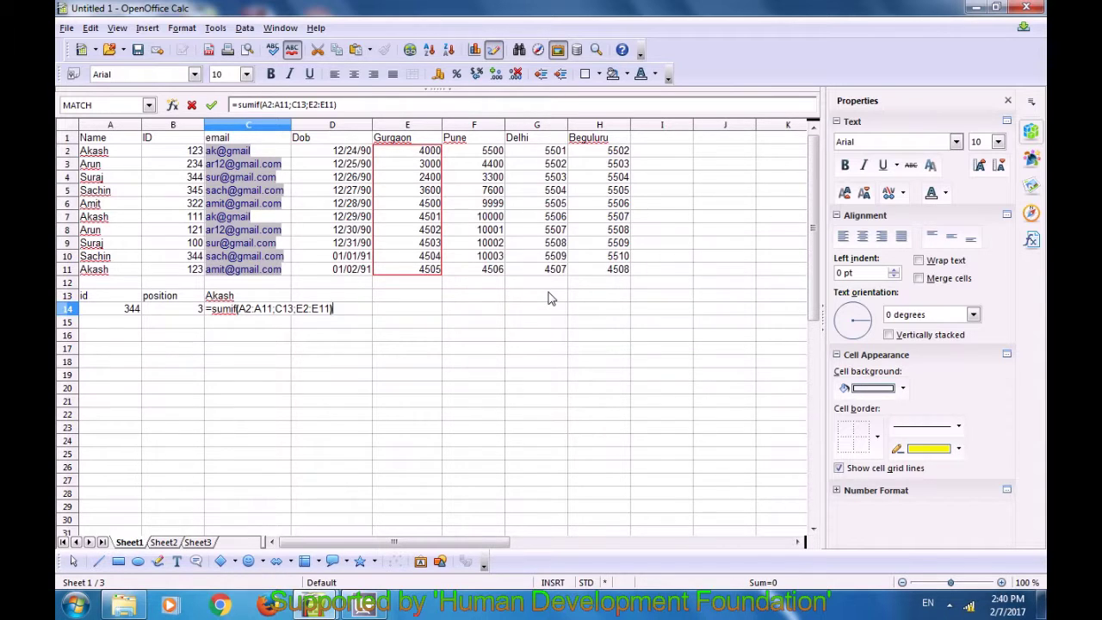
pyautogui.press('Return')
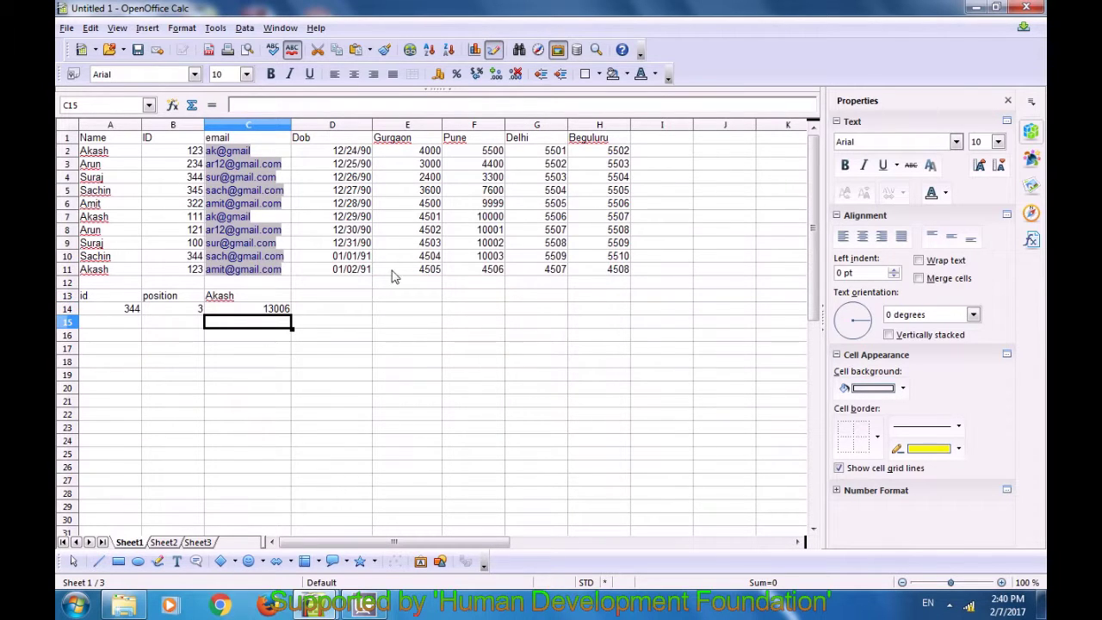
# - Check the SUMIF result in C14 against the matching names in A2, A7 and A11 and their Gurgaon values
pyautogui.click(269, 310)
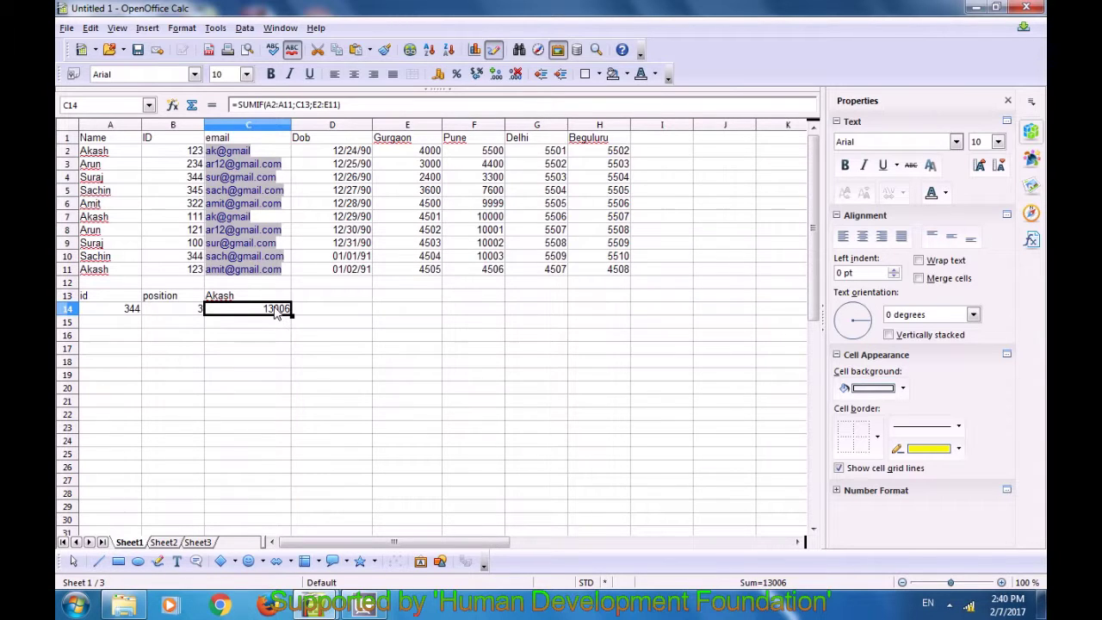
pyautogui.click(104, 153)
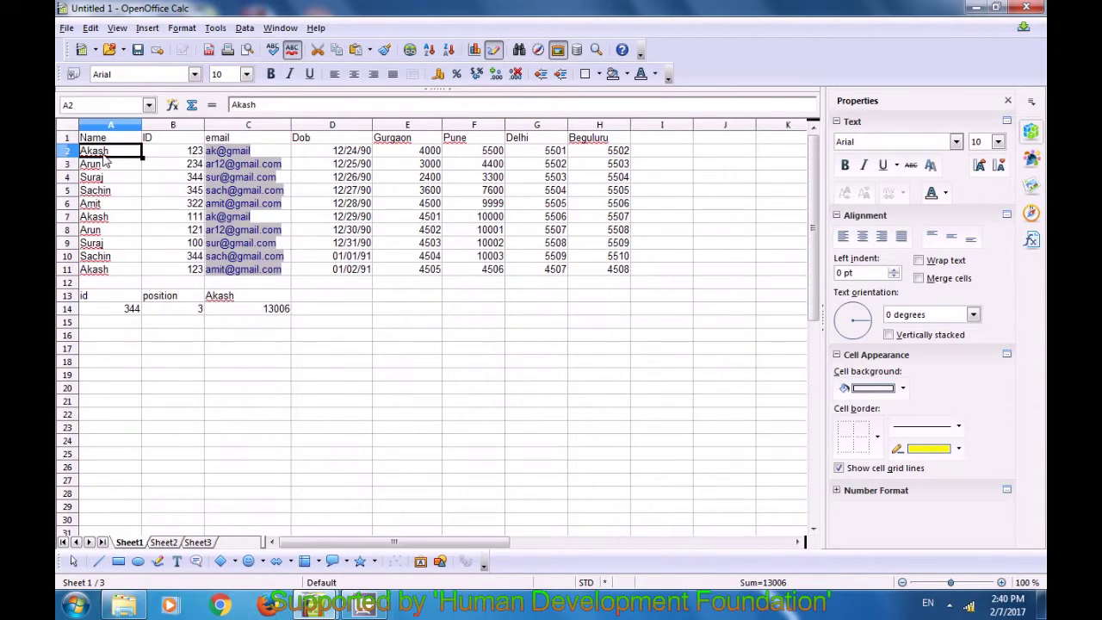
pyautogui.click(111, 217)
pyautogui.click(111, 271)
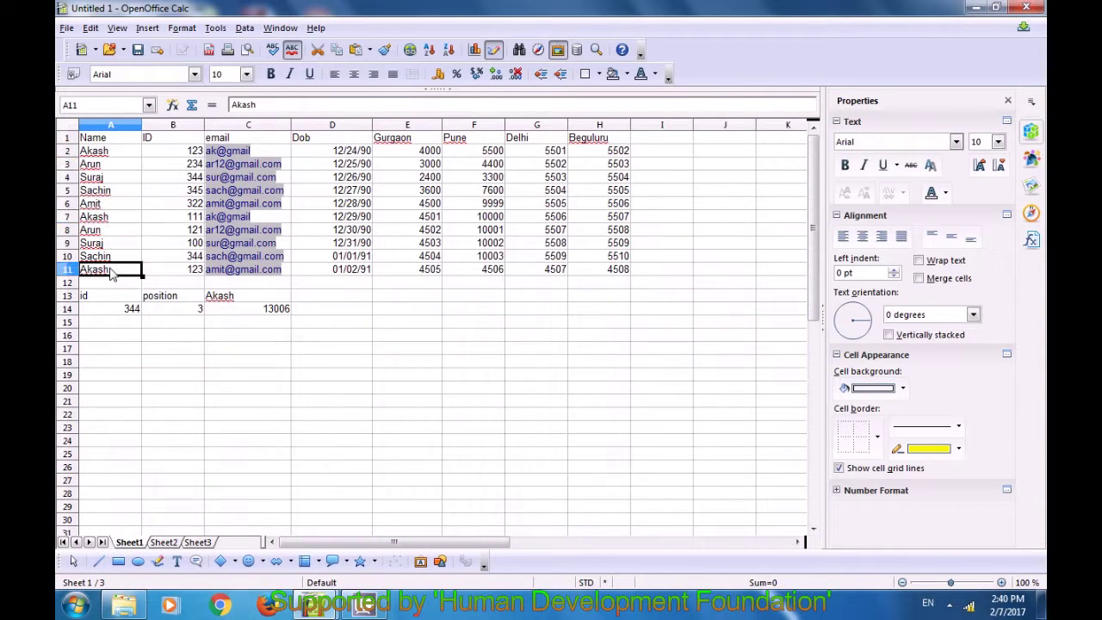
pyautogui.click(430, 152)
pyautogui.click(430, 270)
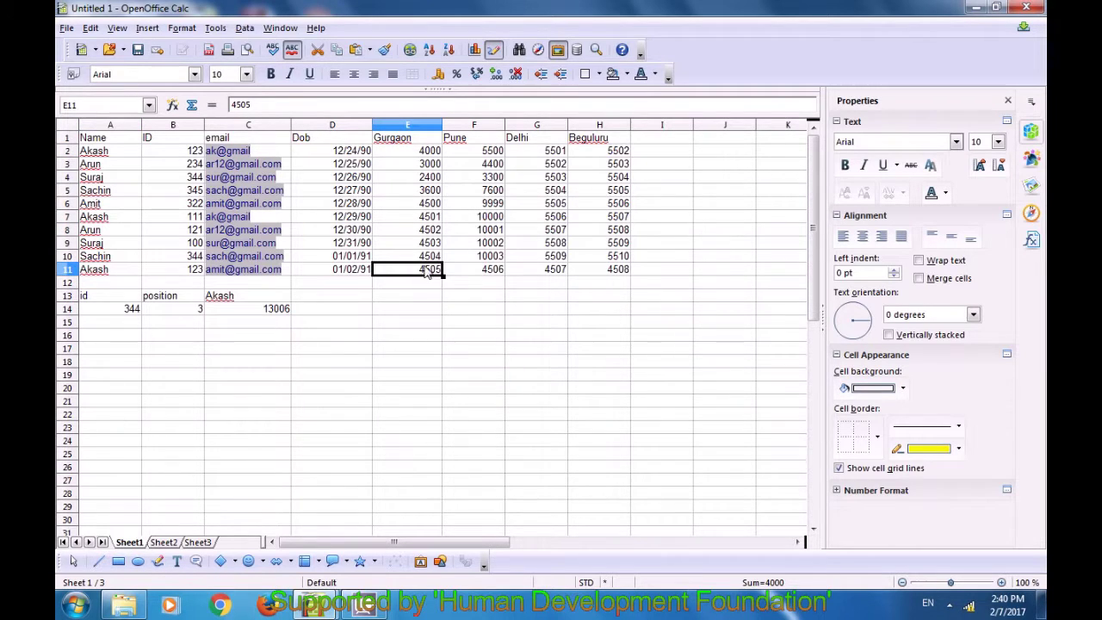
pyautogui.click(413, 220)
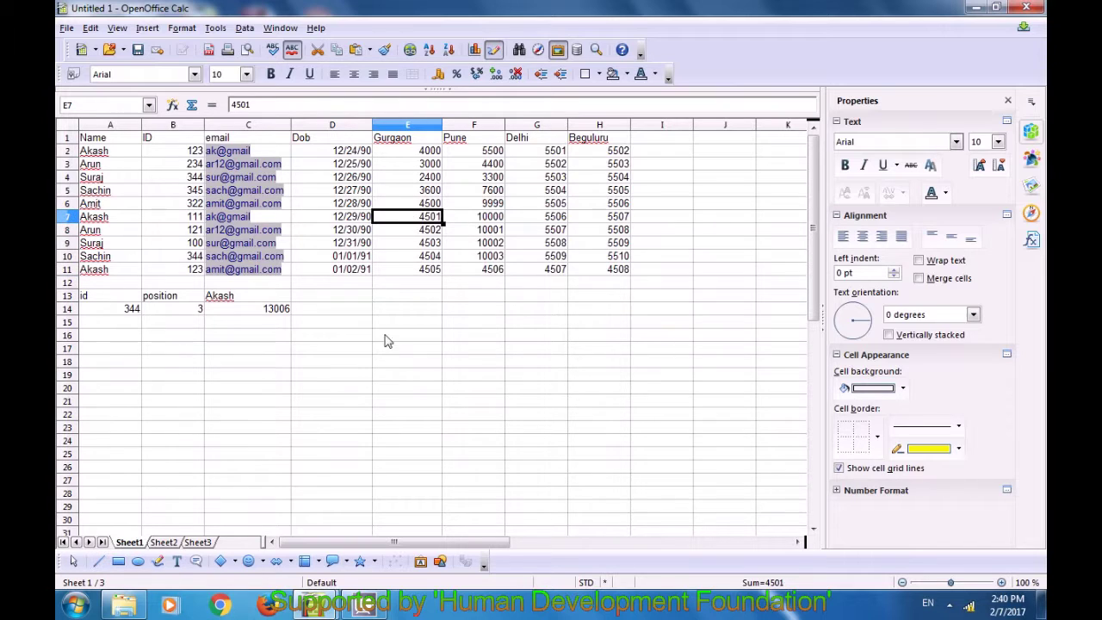
pyautogui.click(267, 312)
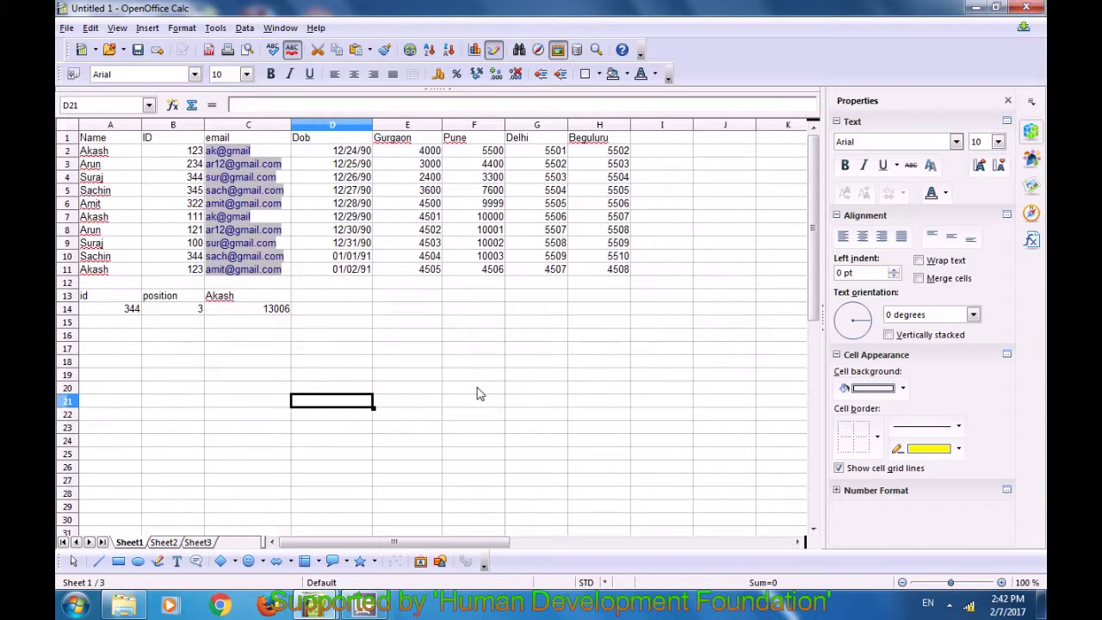
# - Enter the employee name from C13 in lowercase in A18 as the criterion for a conditional average
pyautogui.click(231, 298)
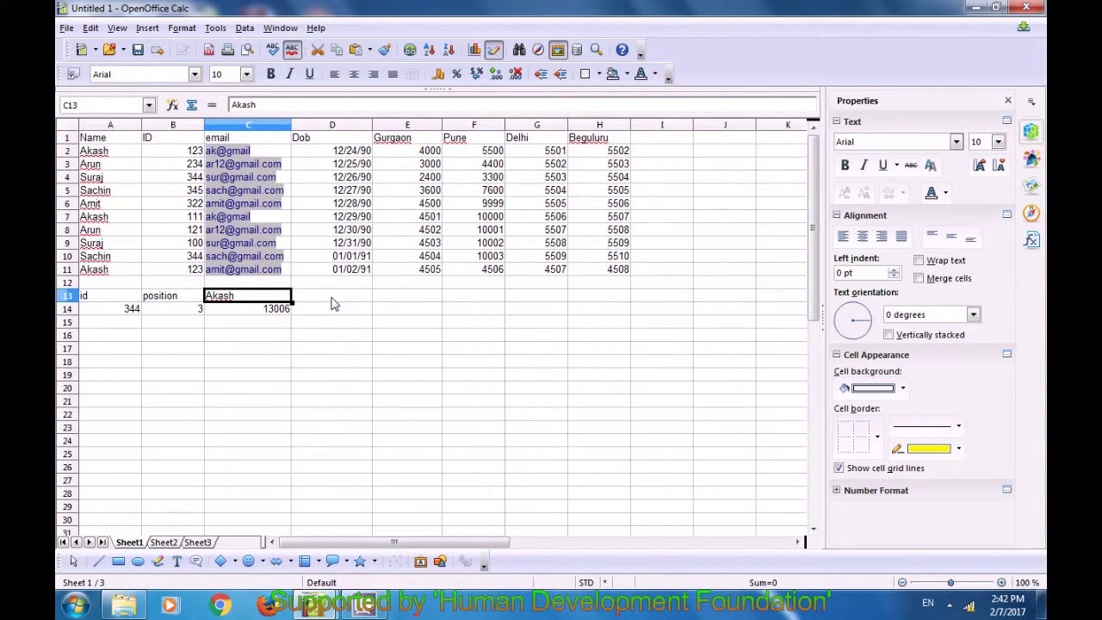
pyautogui.click(101, 365)
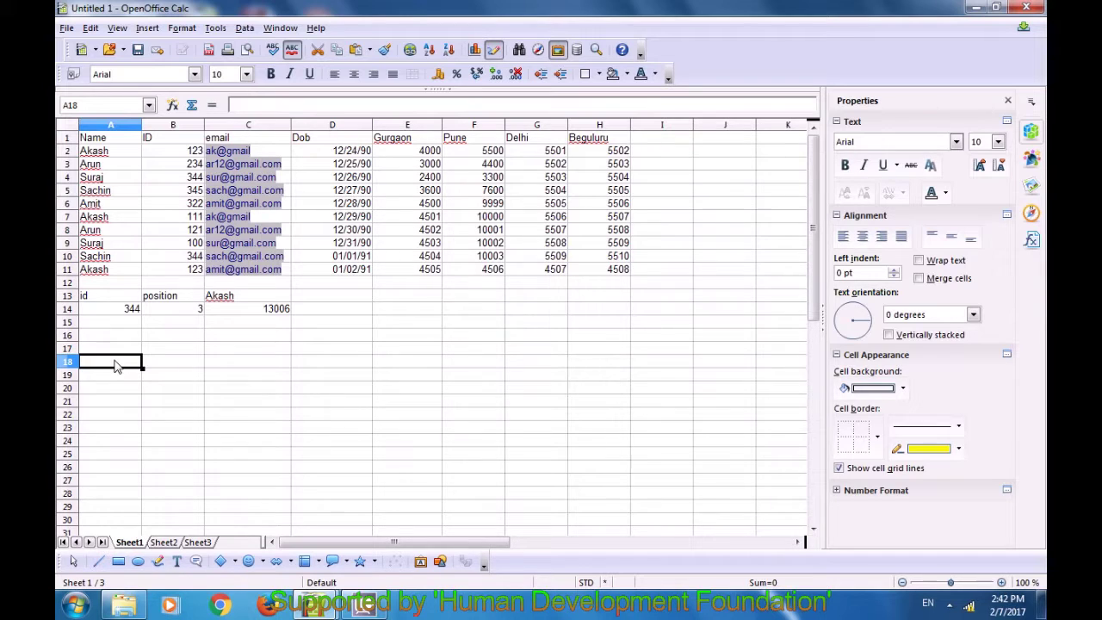
pyautogui.write('akash')
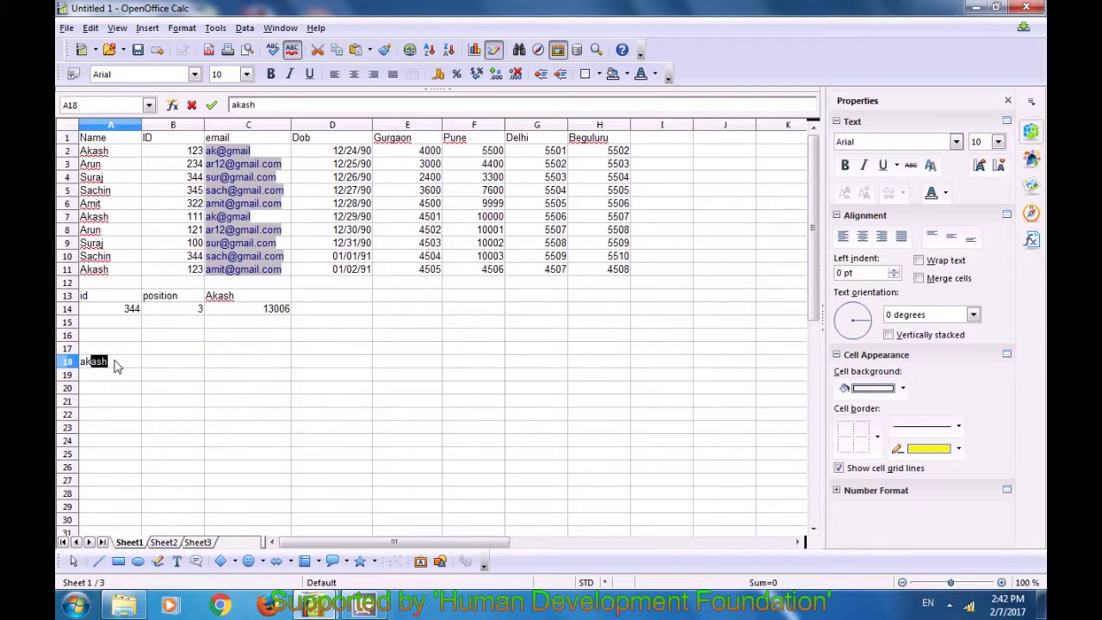
pyautogui.press('Return')
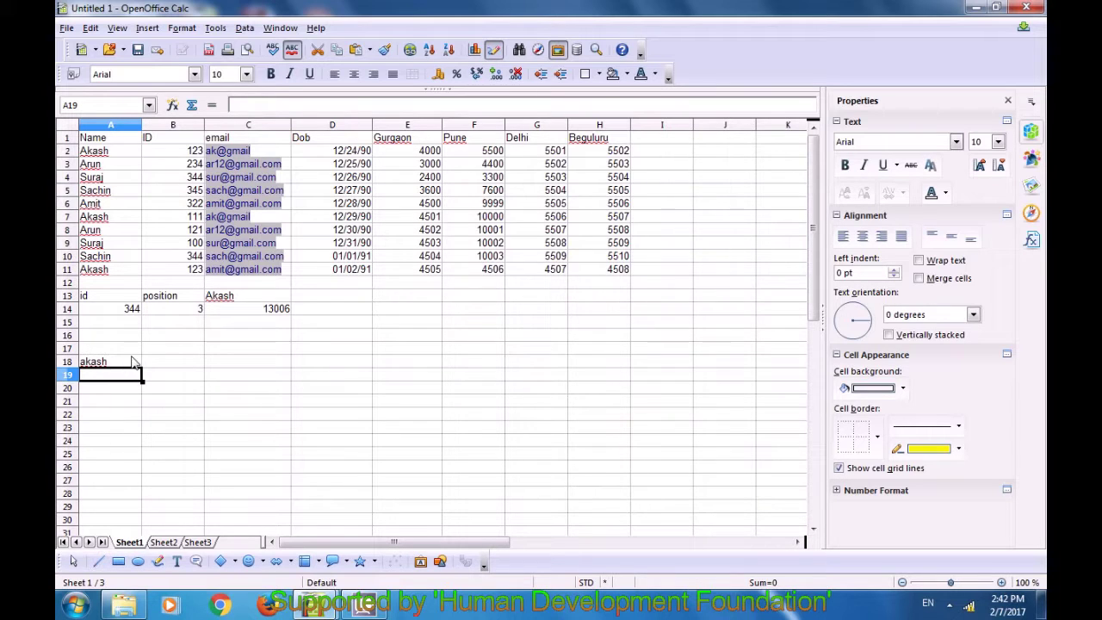
# - Label B18 as average, beside the criterion name in A18
pyautogui.click(149, 368)
pyautogui.write('avre')
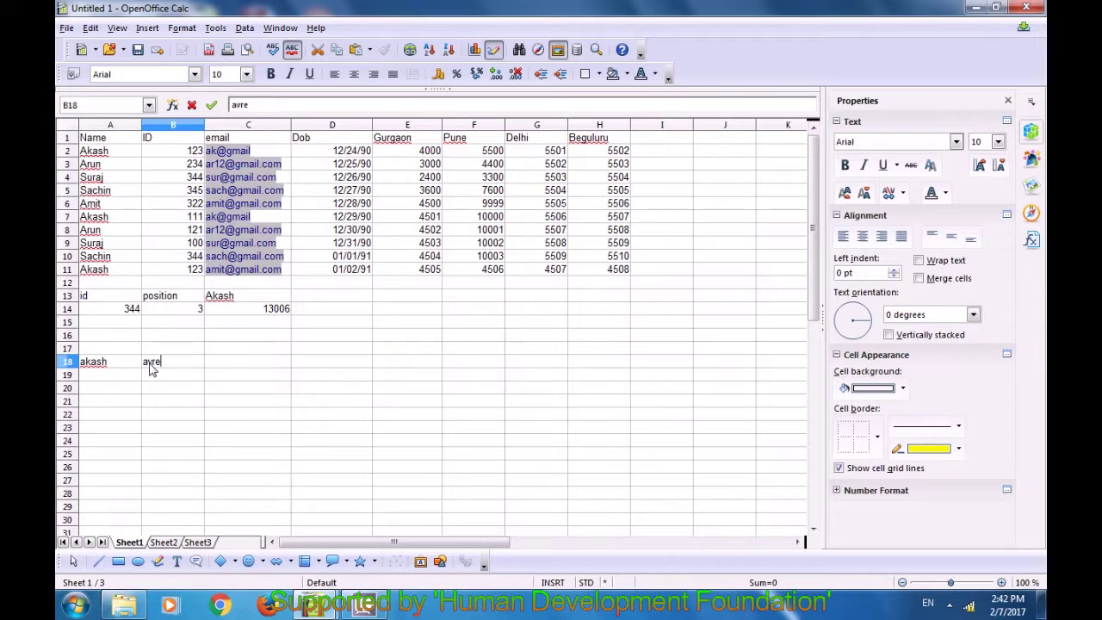
pyautogui.press('BackSpace')
pyautogui.press('BackSpace')
pyautogui.write('erage')
pyautogui.press('Return')
pyautogui.click(95, 365)
pyautogui.click(97, 379)
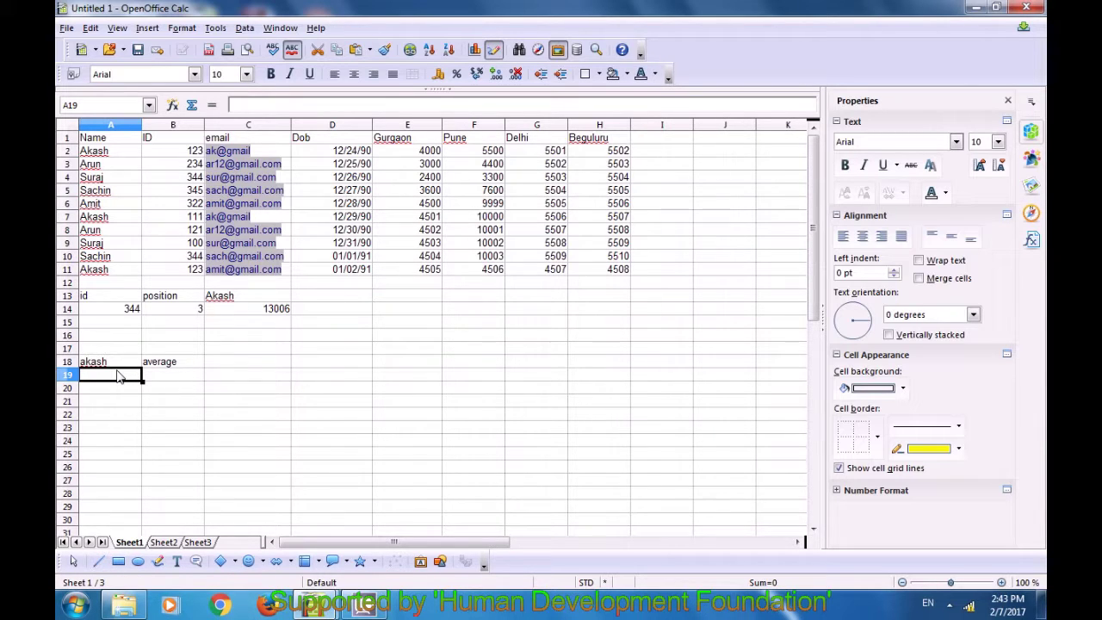
# - Start an AVERAGEIF formula in A19 with the names in A2:A11 as the criteria range
pyautogui.moveTo(355, 608)
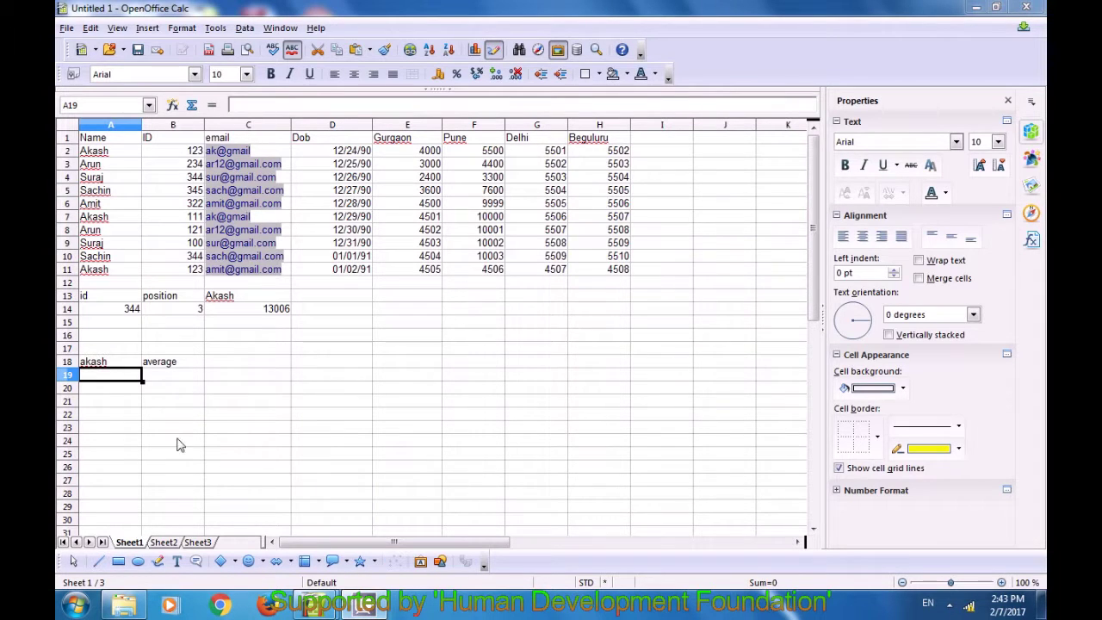
pyautogui.click(90, 365)
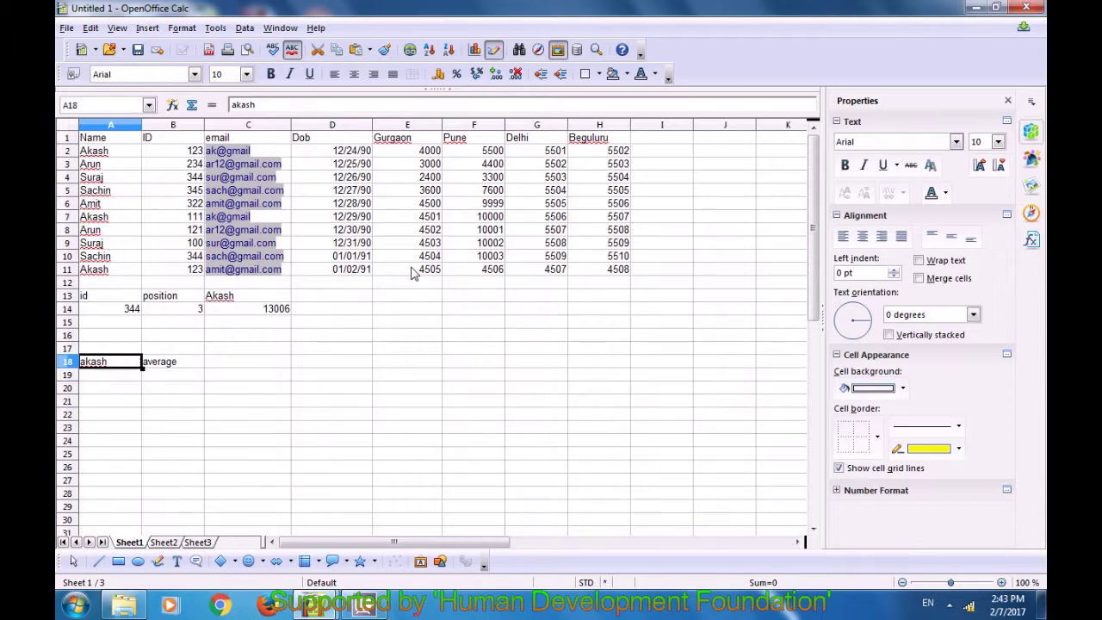
pyautogui.click(120, 379)
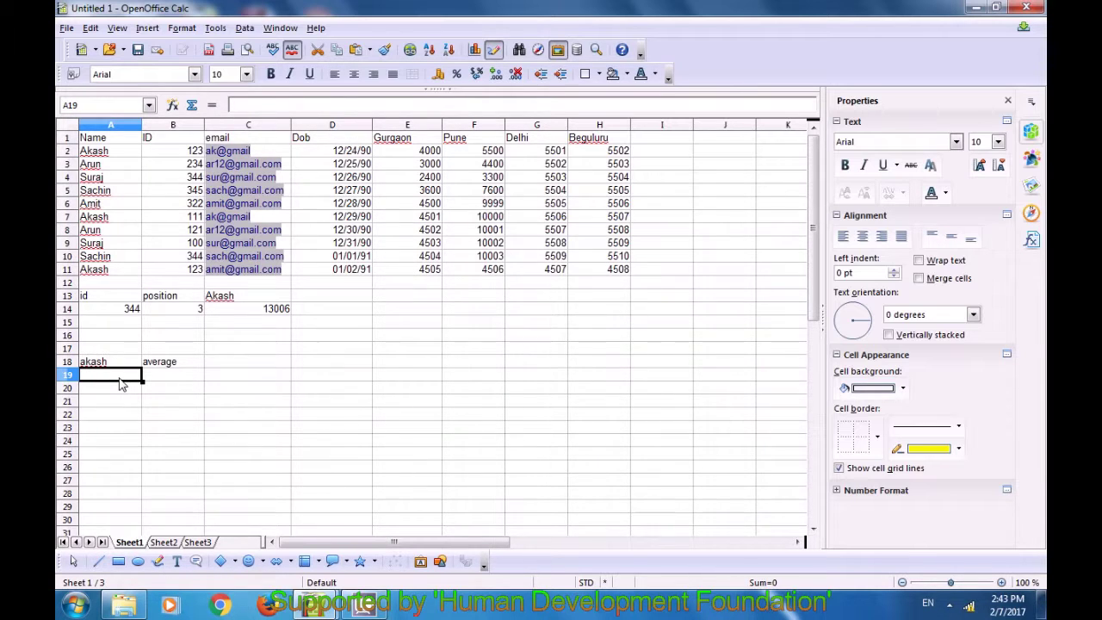
pyautogui.write('=')
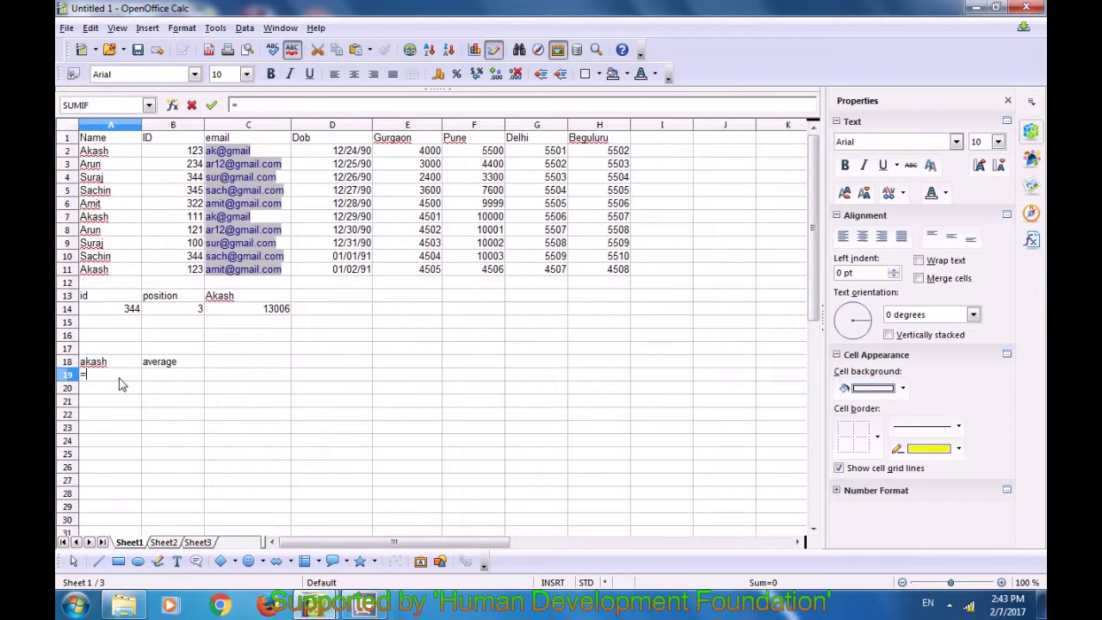
pyautogui.write('avera')
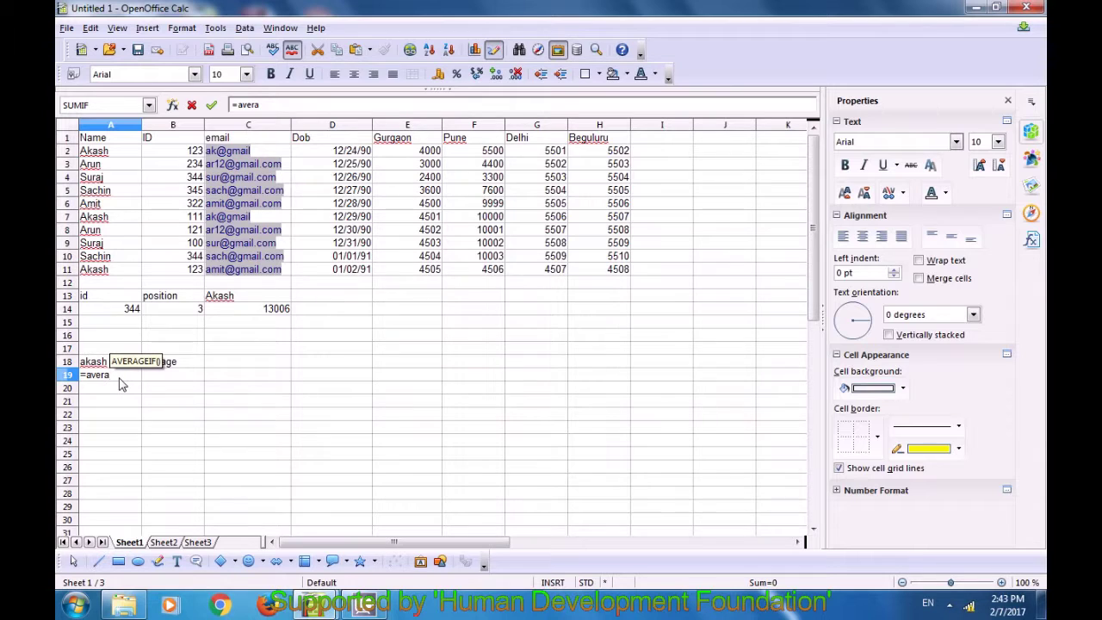
pyautogui.write('geif')
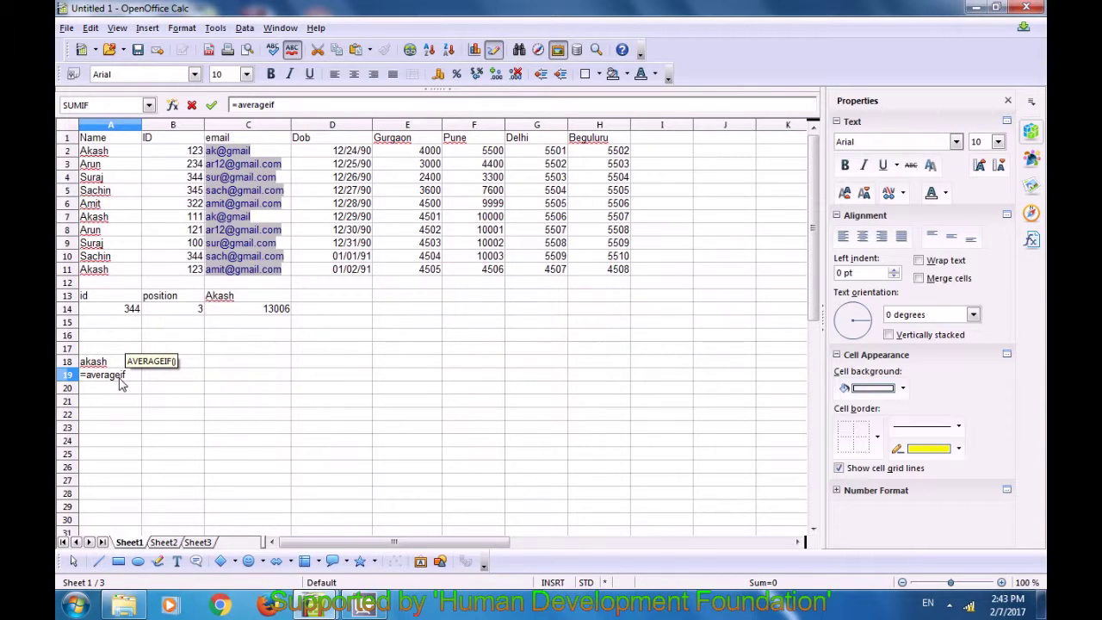
pyautogui.write('(')
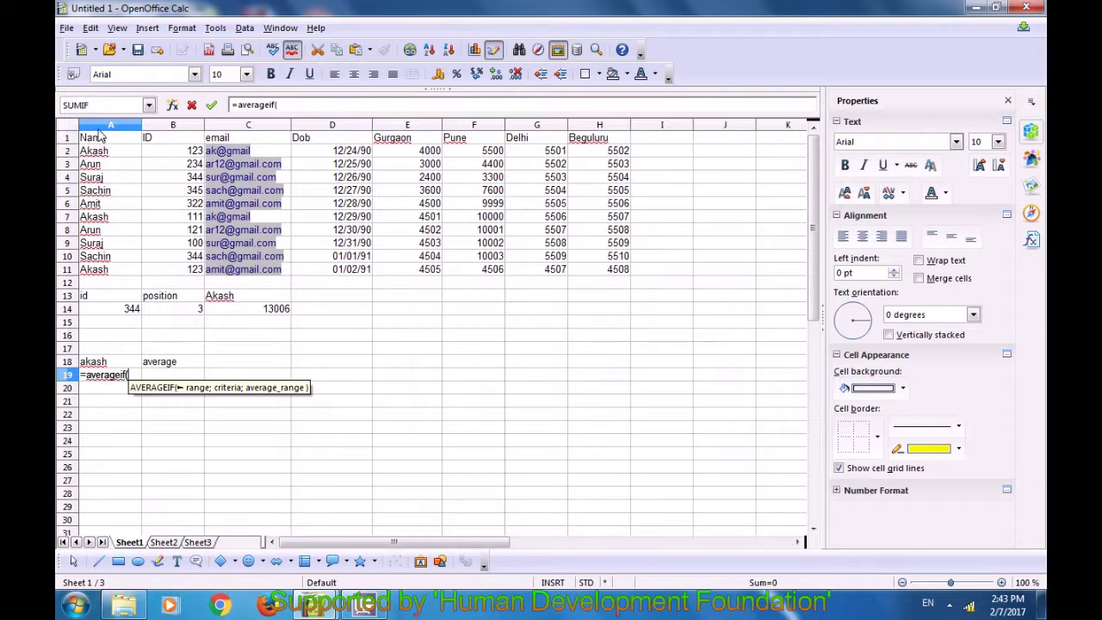
pyautogui.moveTo(100, 158); pyautogui.dragTo(100, 270)
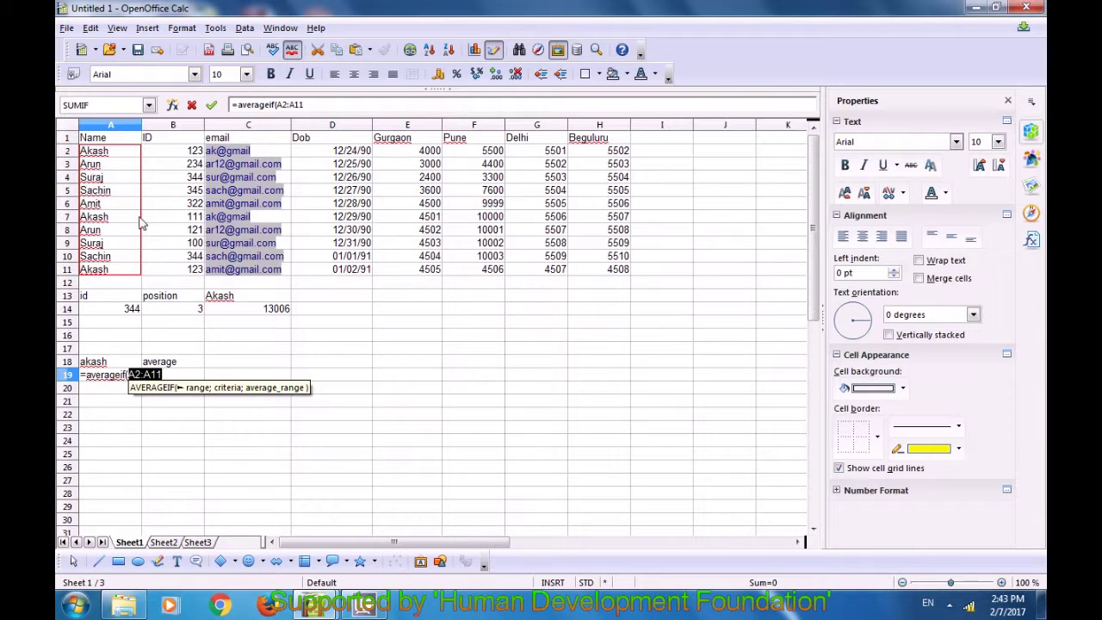
# - Complete the AVERAGEIF formula with A18 as the criterion and the Gurgaon values E2:E11 as the average range
pyautogui.write(';')
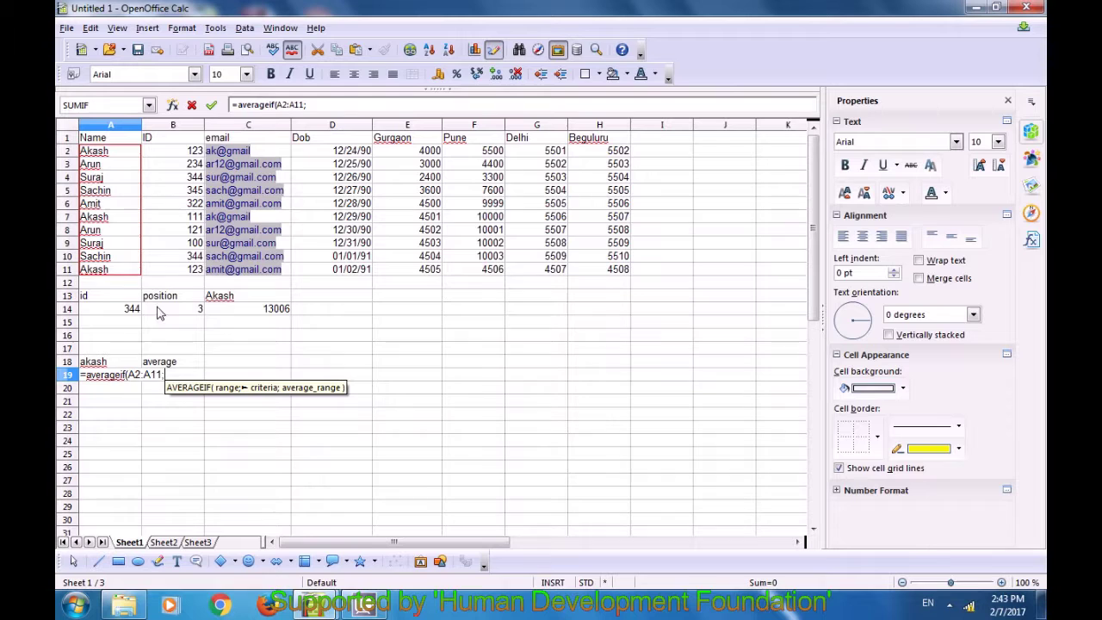
pyautogui.click(94, 363)
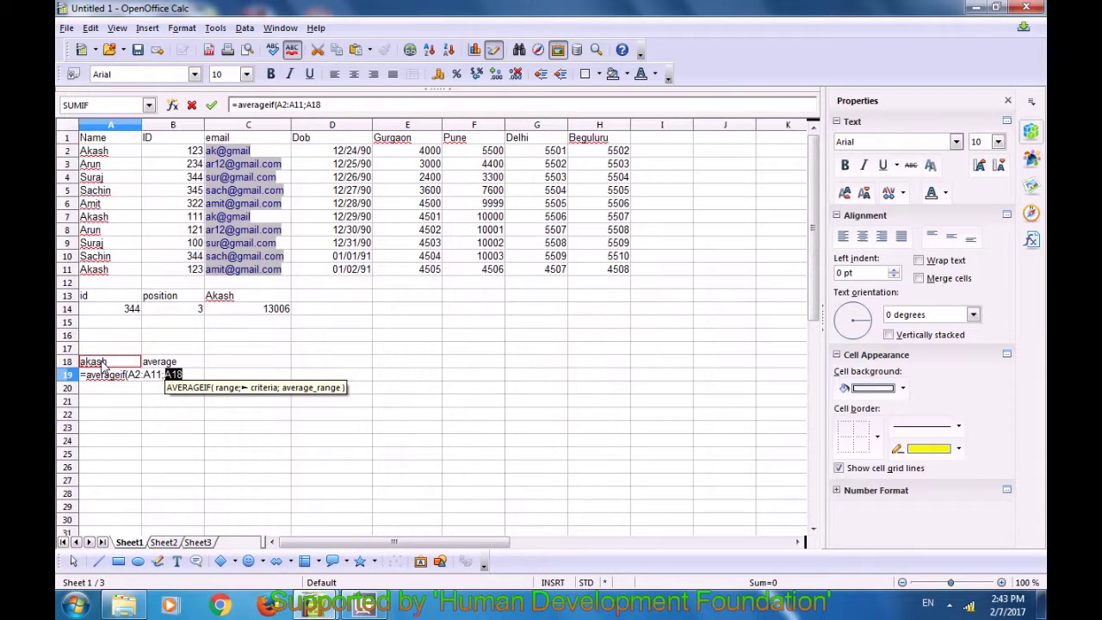
pyautogui.write(';')
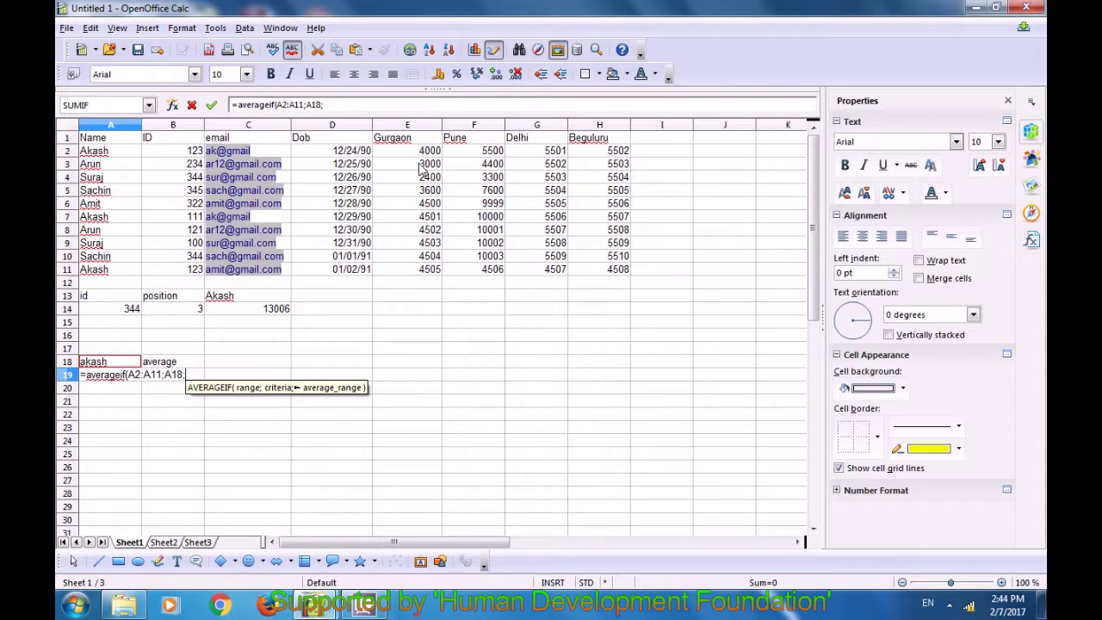
pyautogui.moveTo(425, 155); pyautogui.dragTo(432, 277)
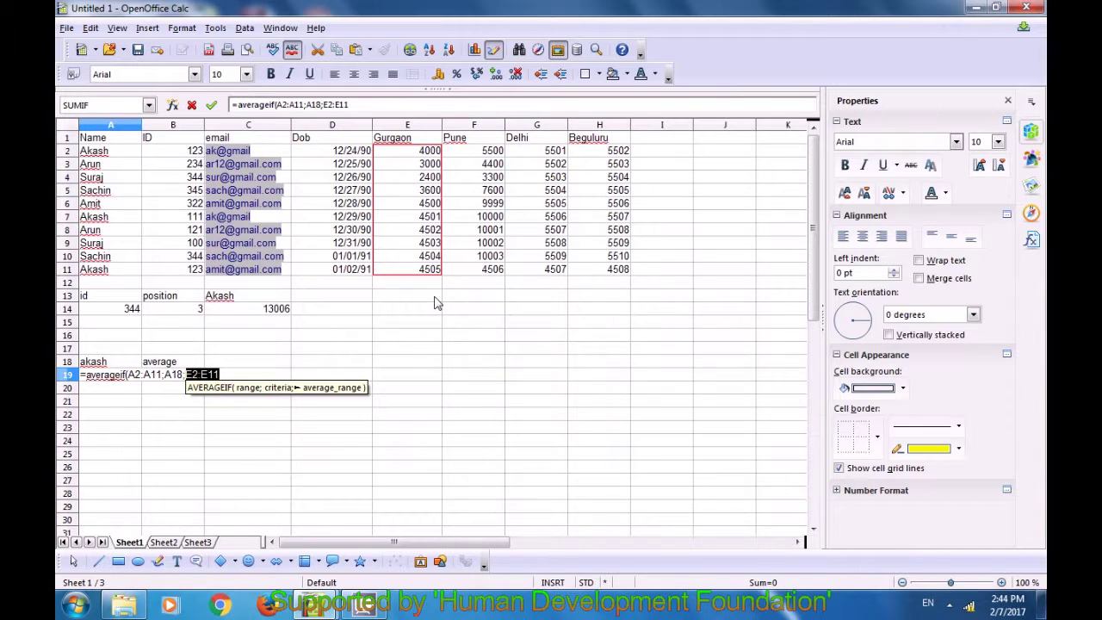
pyautogui.write(')')
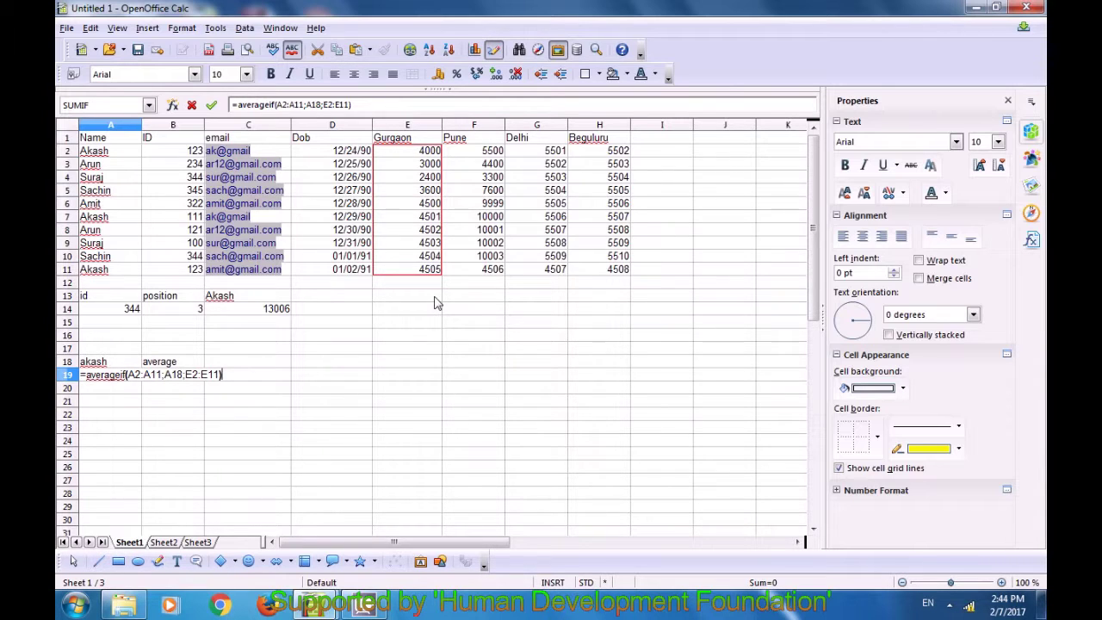
pyautogui.press('Return')
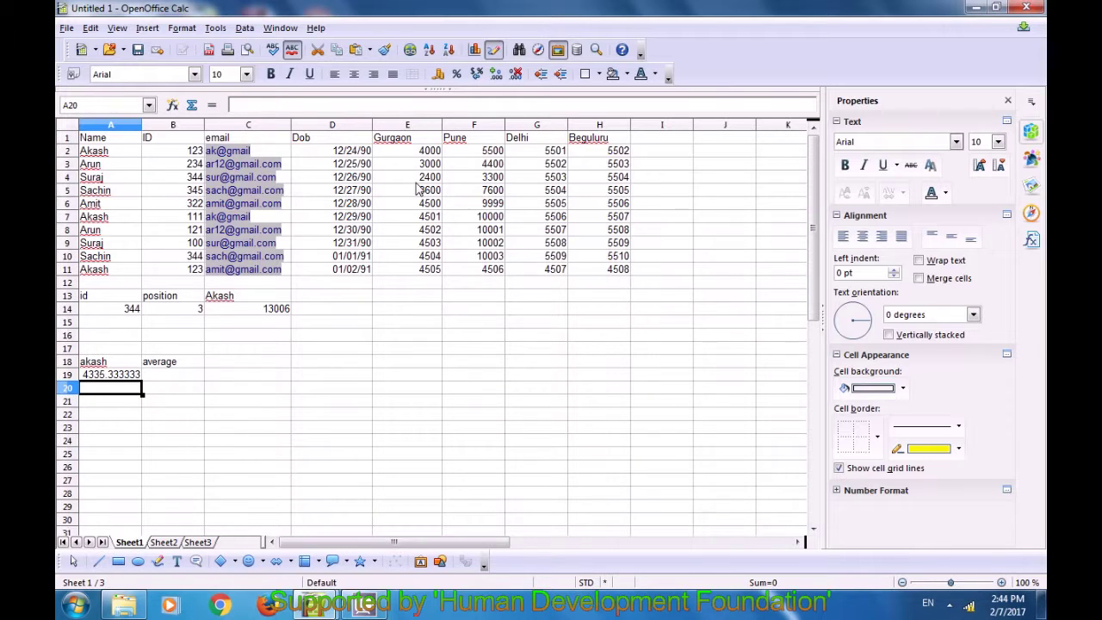
# - Check the AVERAGEIF result in A19 against the matching Gurgaon values in E2, E7 and E11
pyautogui.click(426, 155)
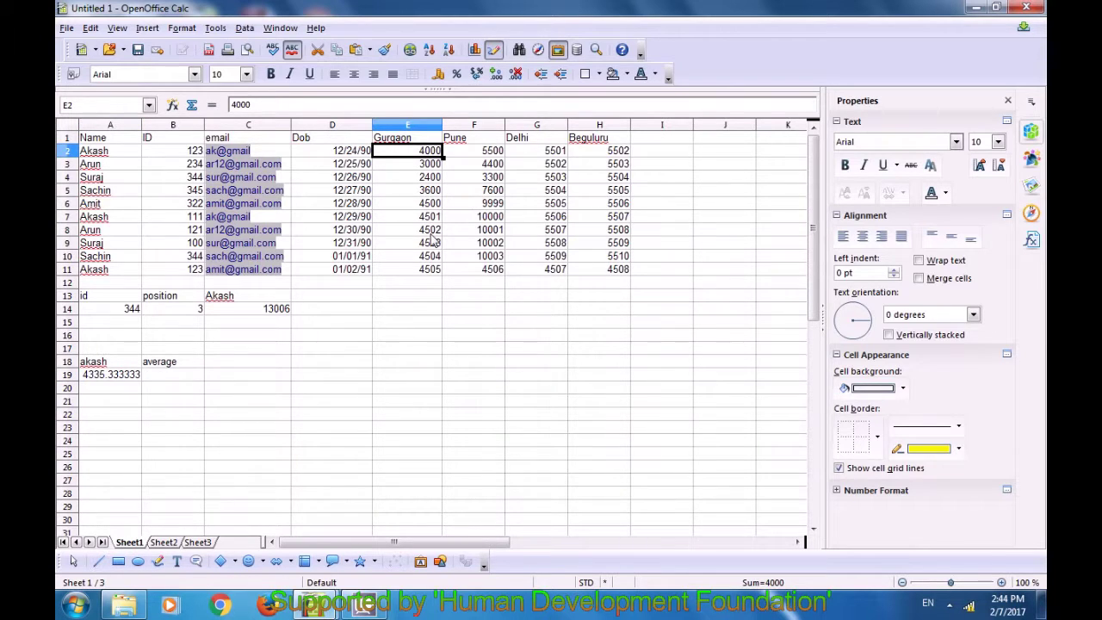
pyautogui.click(425, 270)
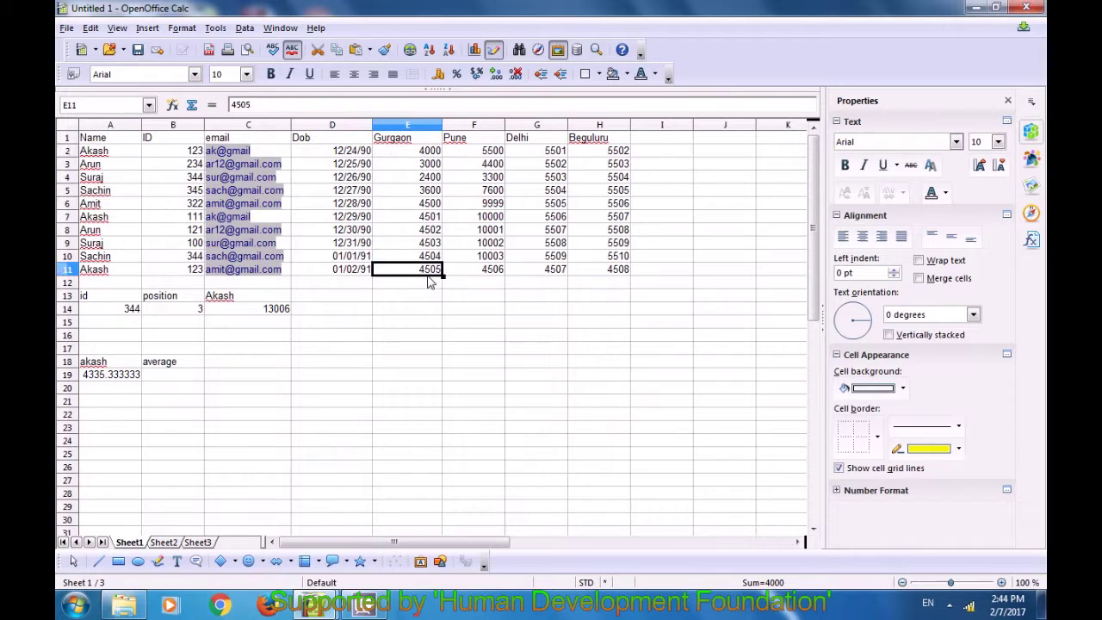
pyautogui.click(421, 218)
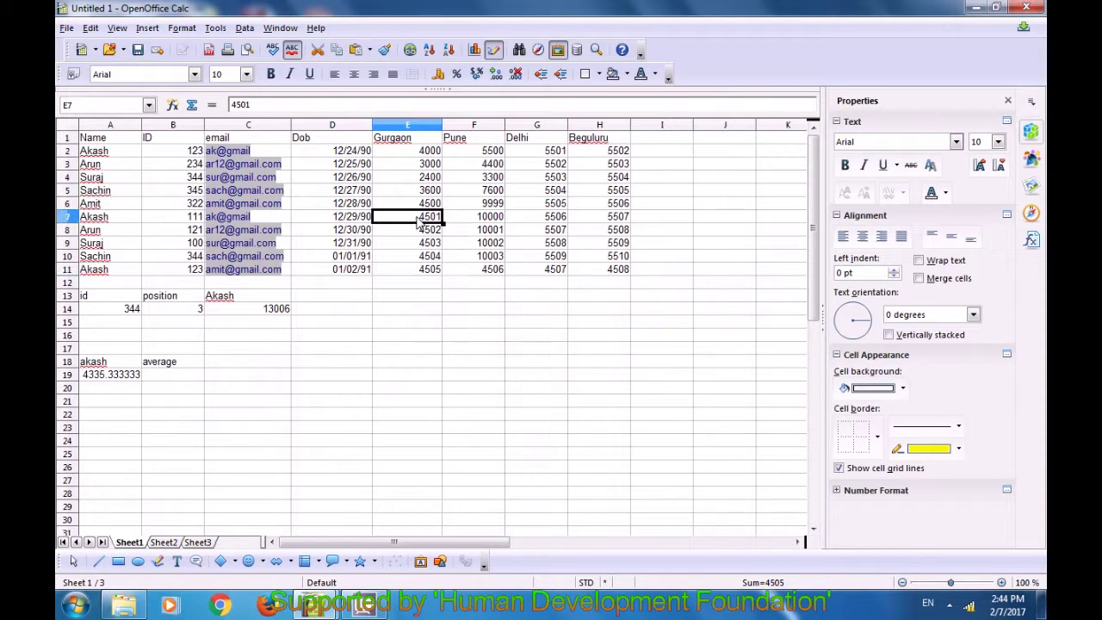
pyautogui.click(117, 380)
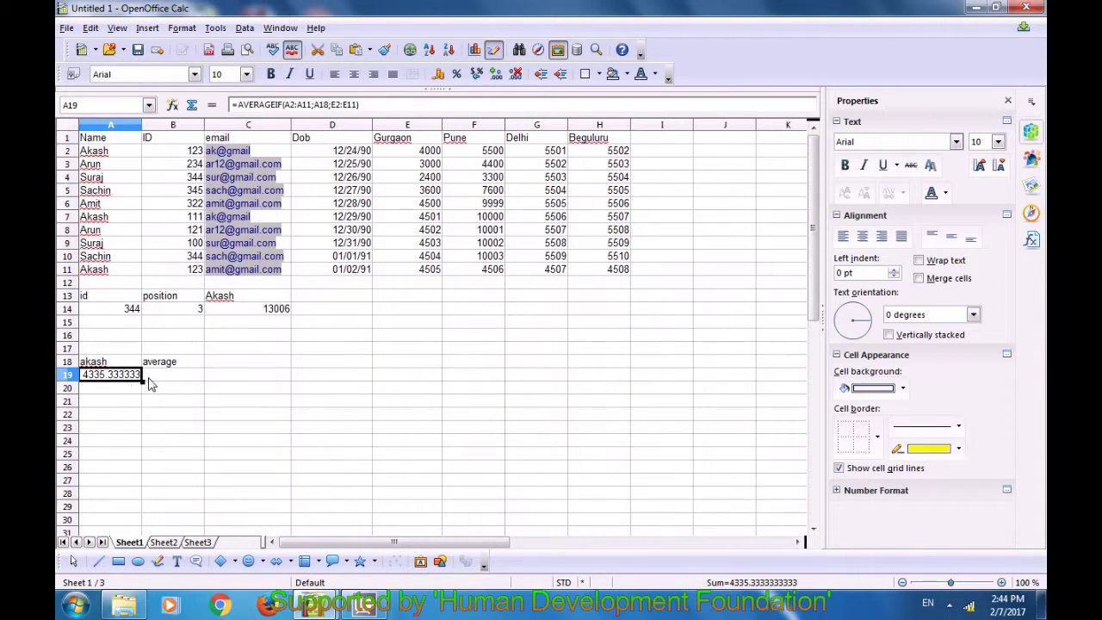
pyautogui.click(153, 378)
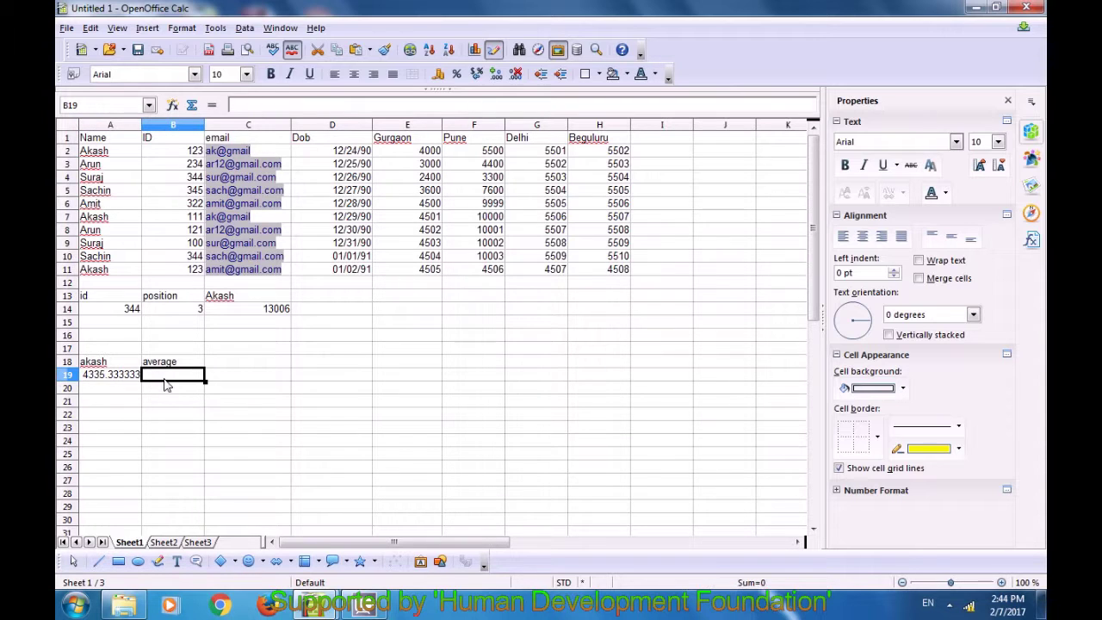
# - Add a total column in I1:I11 that sums each row's Gurgaon, Pune, Delhi and Beguluru values
pyautogui.click(664, 142)
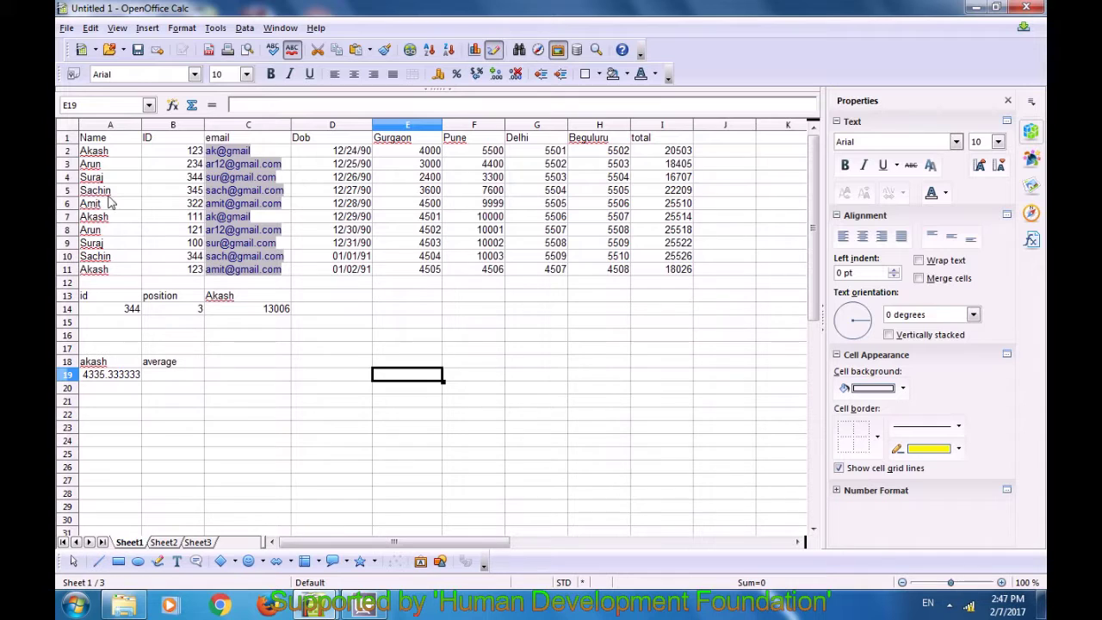
# - Copy the five employee names in A2:A6 to the cells starting at C19
pyautogui.moveTo(99, 153); pyautogui.dragTo(102, 204)
pyautogui.hotkey('ctrl', 'c')
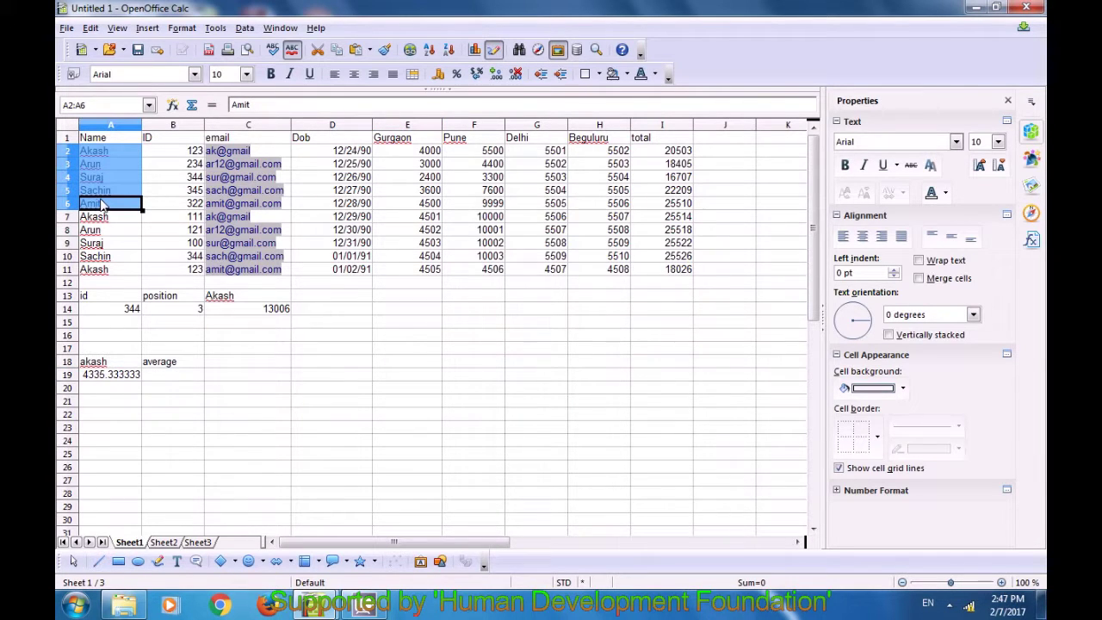
pyautogui.click(244, 376)
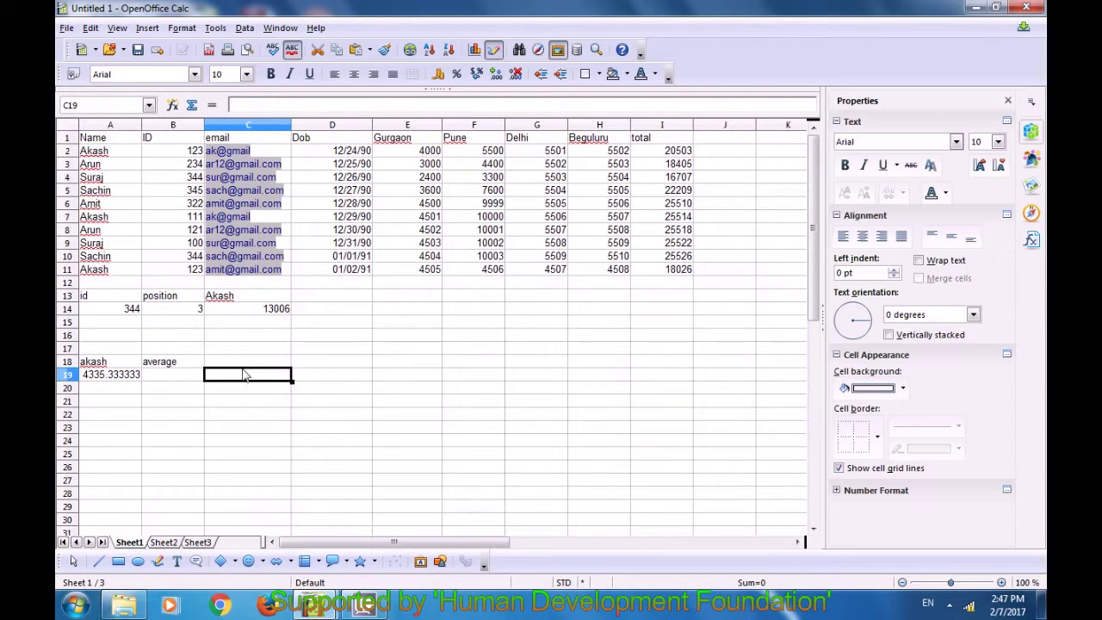
pyautogui.hotkey('ctrl', 'v')
pyautogui.click(237, 469)
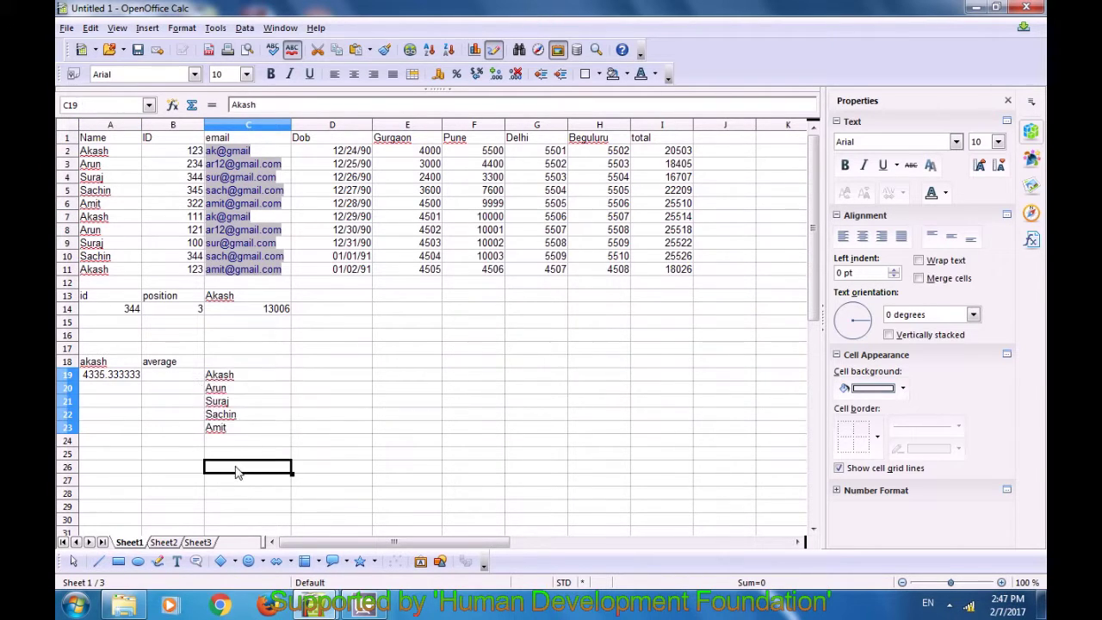
pyautogui.click(235, 378)
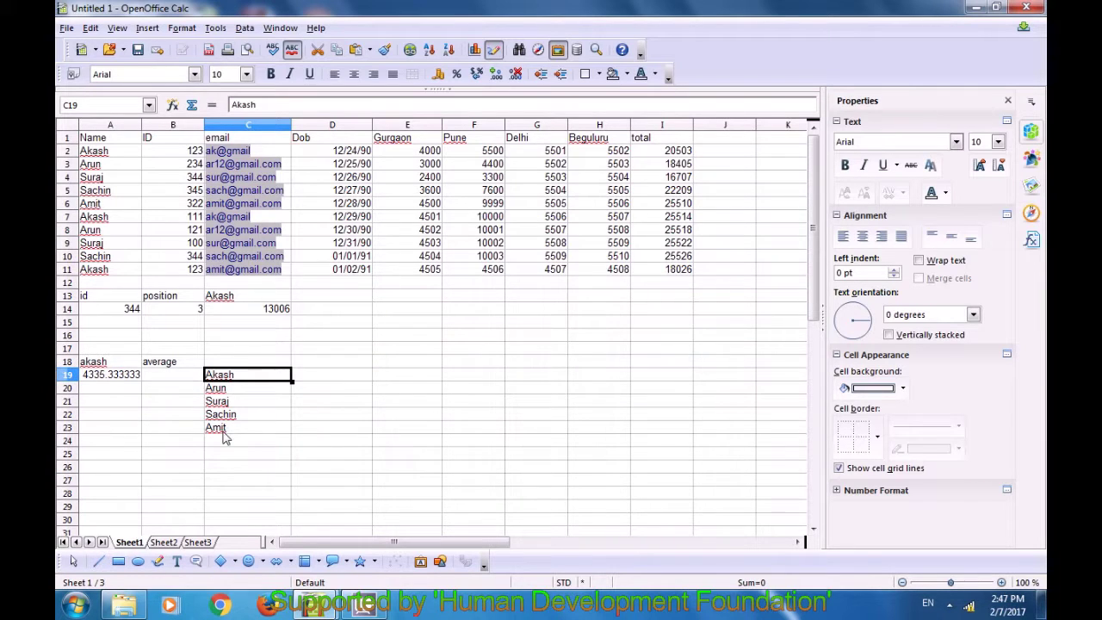
# - Enter the heading countif in D18, above the cells beside the copied names
pyautogui.click(321, 365)
pyautogui.write('countif')
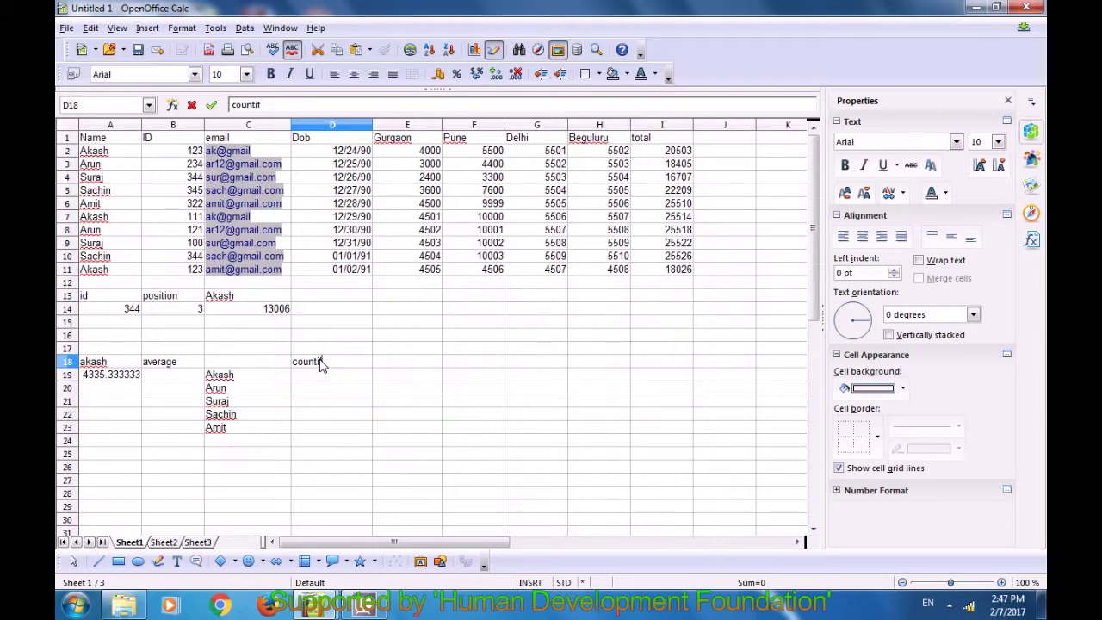
pyautogui.press('Return')
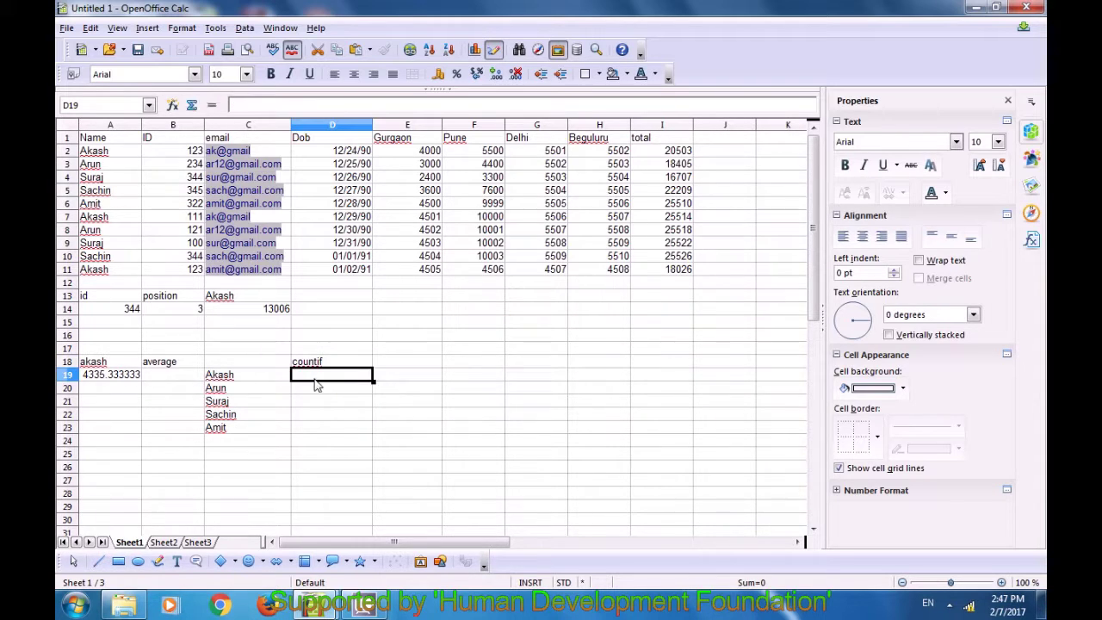
# - Enter the formula =COUNTIF(A2:A11;C19) in D19 to count how often the first copied name occurs
pyautogui.click(222, 384)
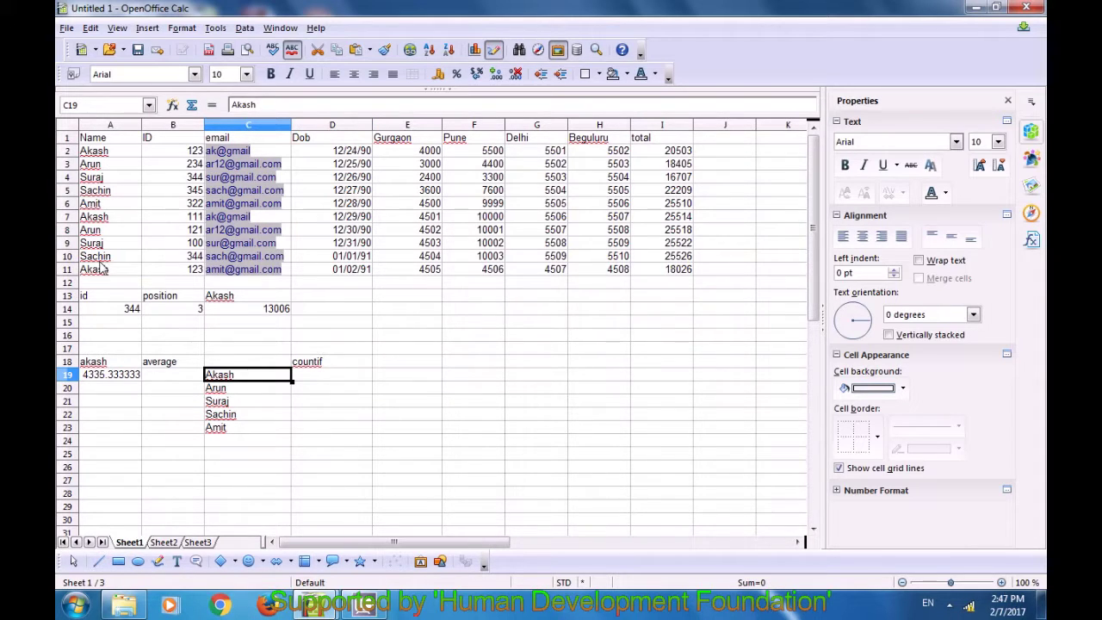
pyautogui.click(321, 380)
pyautogui.write('=coun')
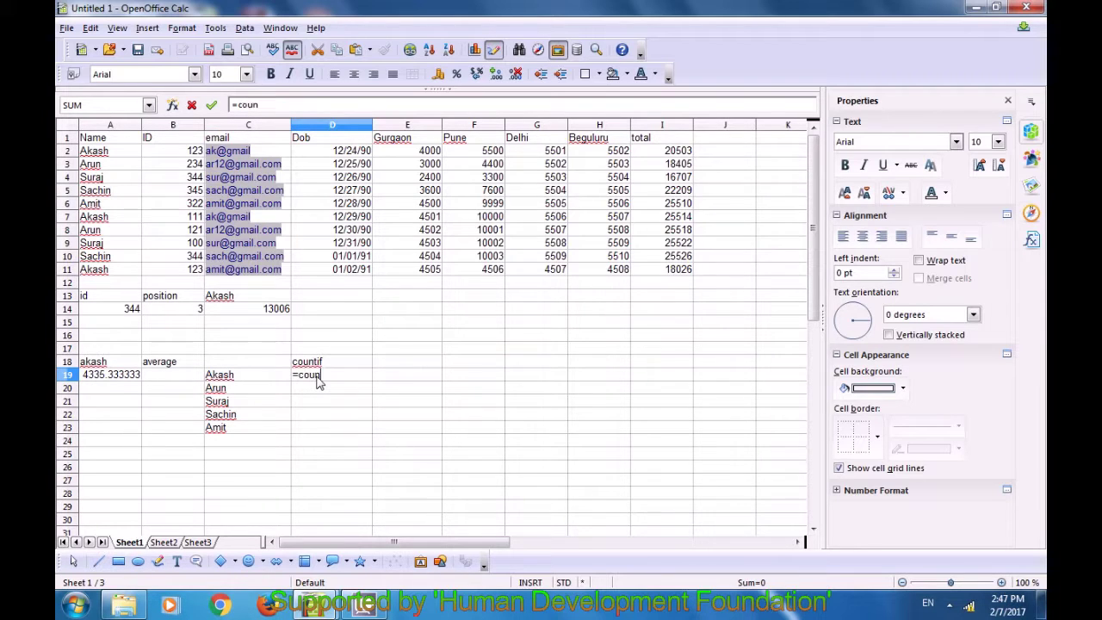
pyautogui.write('tif(')
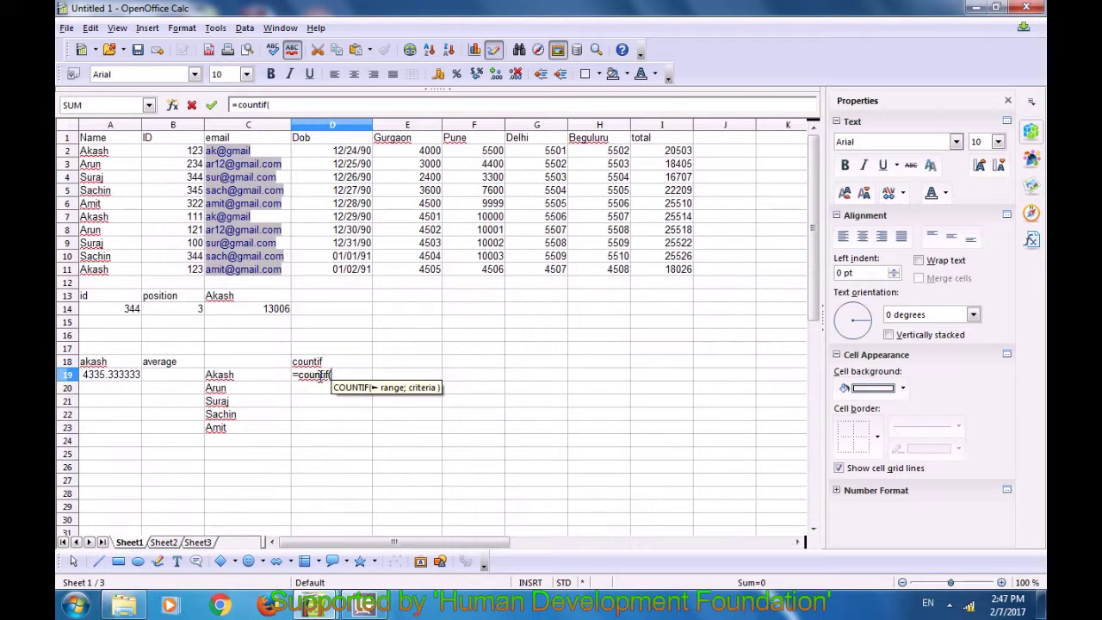
pyautogui.moveTo(95, 153); pyautogui.dragTo(99, 272)
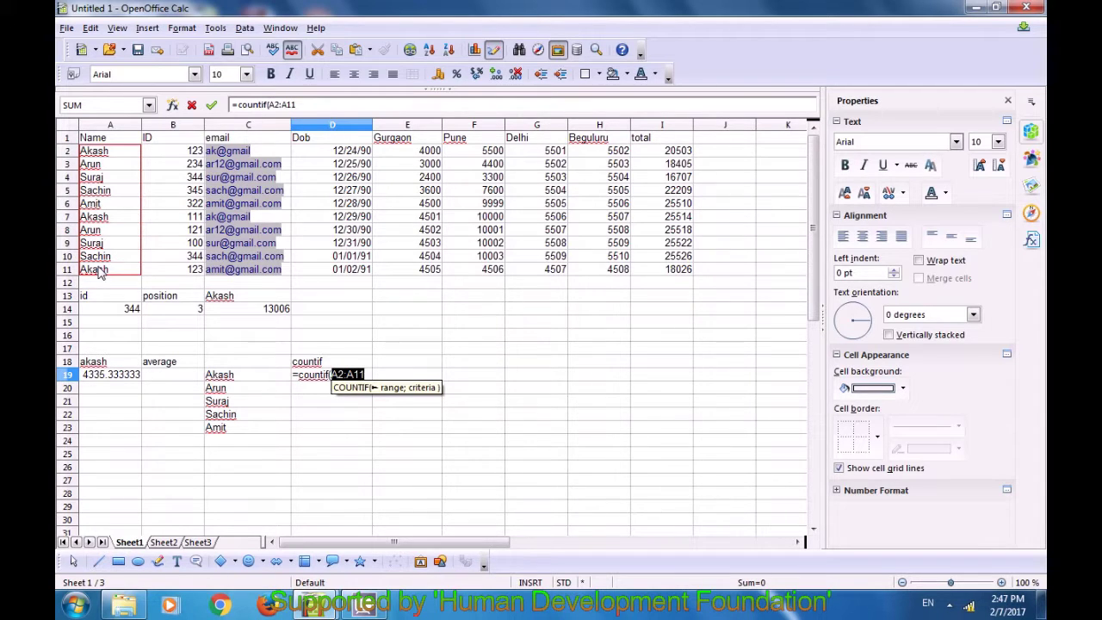
pyautogui.write(';')
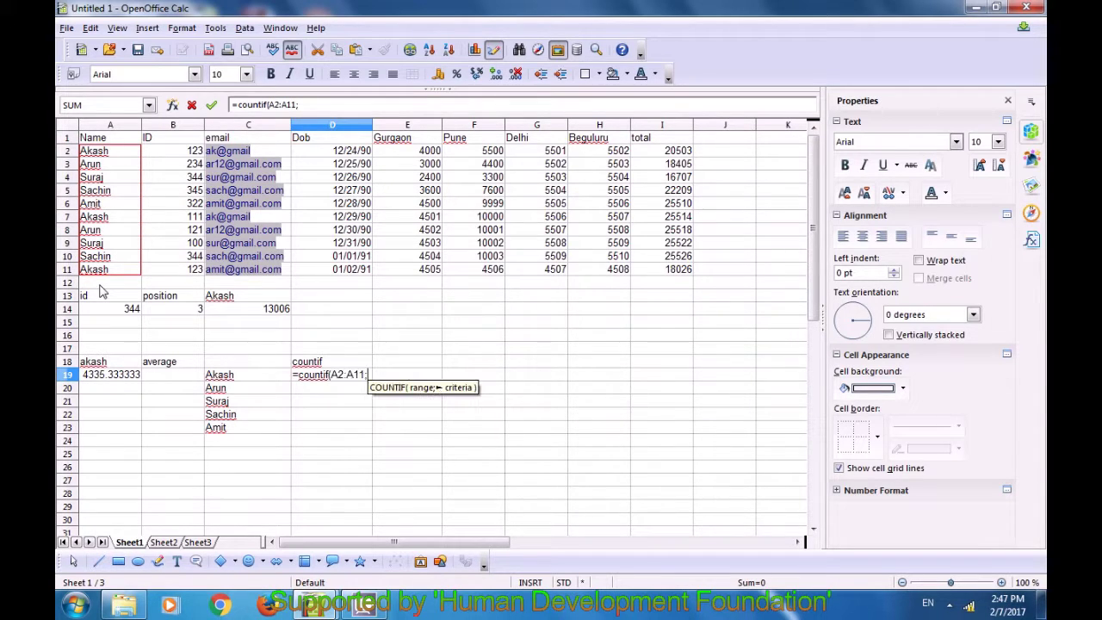
pyautogui.click(222, 377)
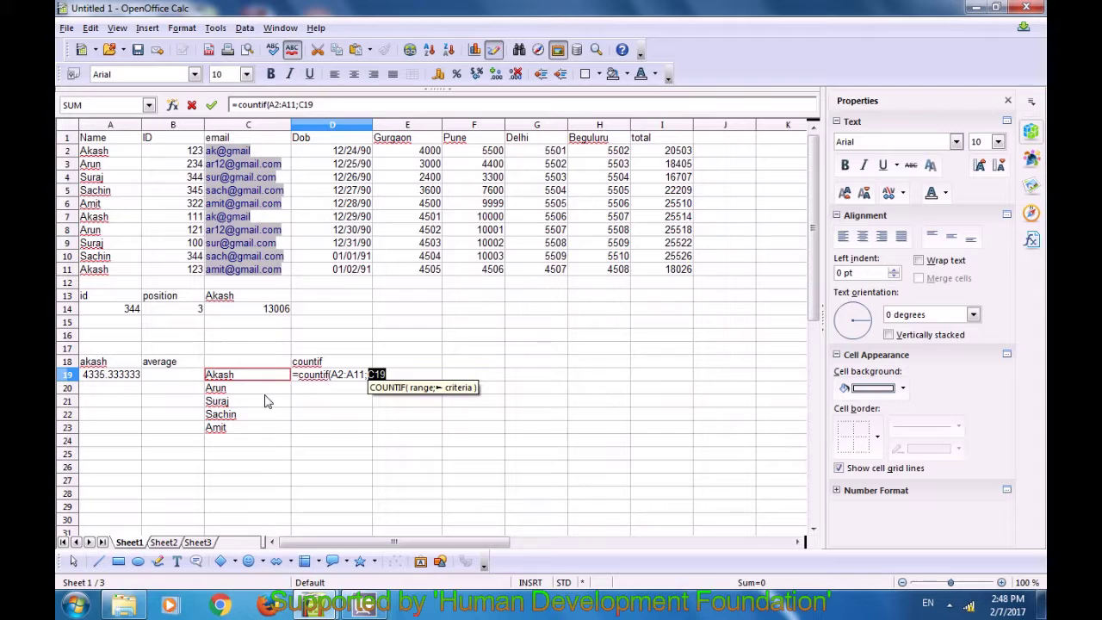
pyautogui.write(')')
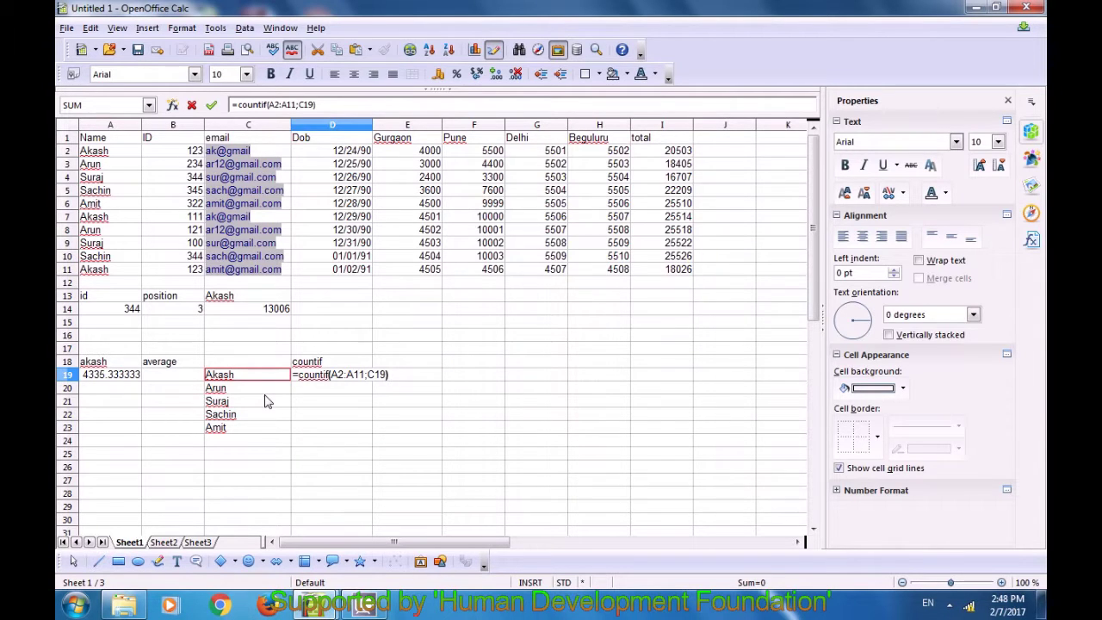
pyautogui.press('Return')
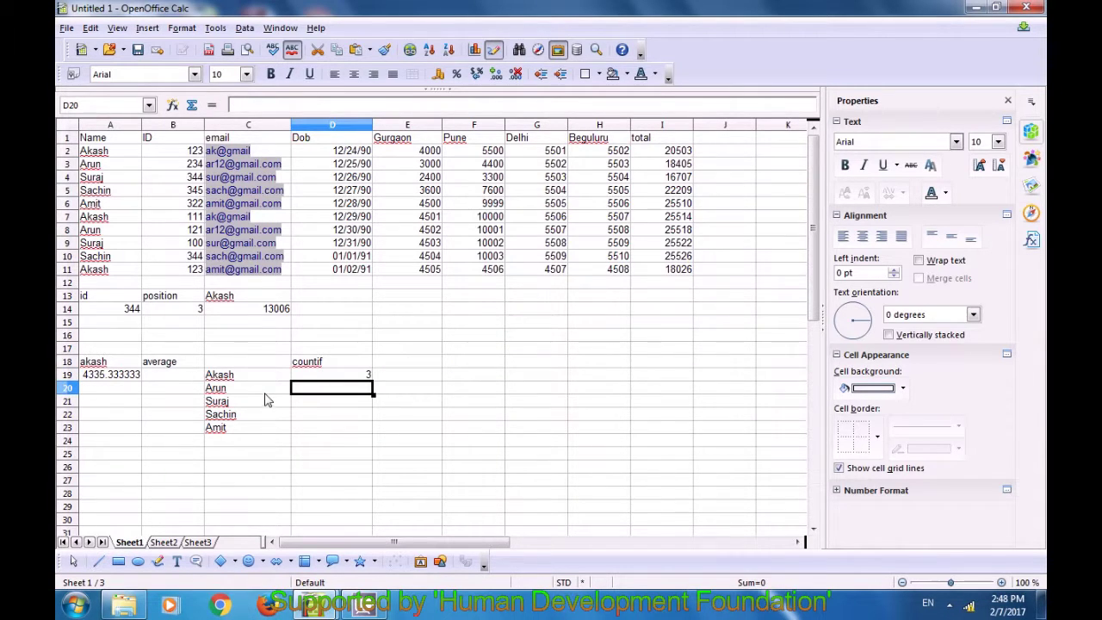
# - Check the COUNTIF result in D19 against the matching name entries in A2, A7 and A11
pyautogui.click(248, 376)
pyautogui.click(362, 376)
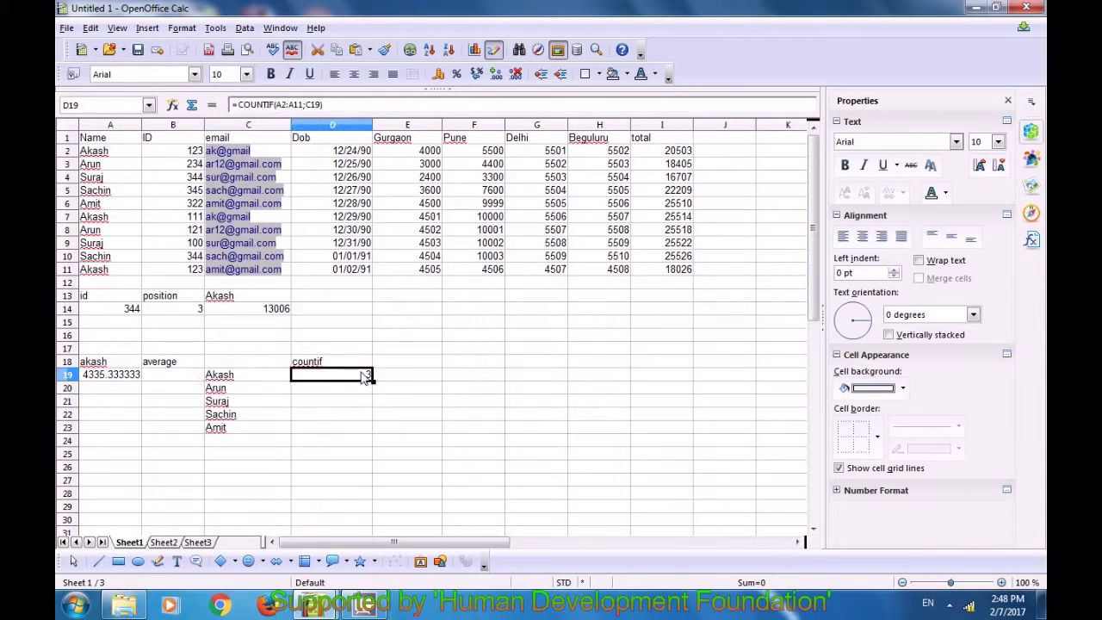
pyautogui.click(103, 153)
pyautogui.click(100, 220)
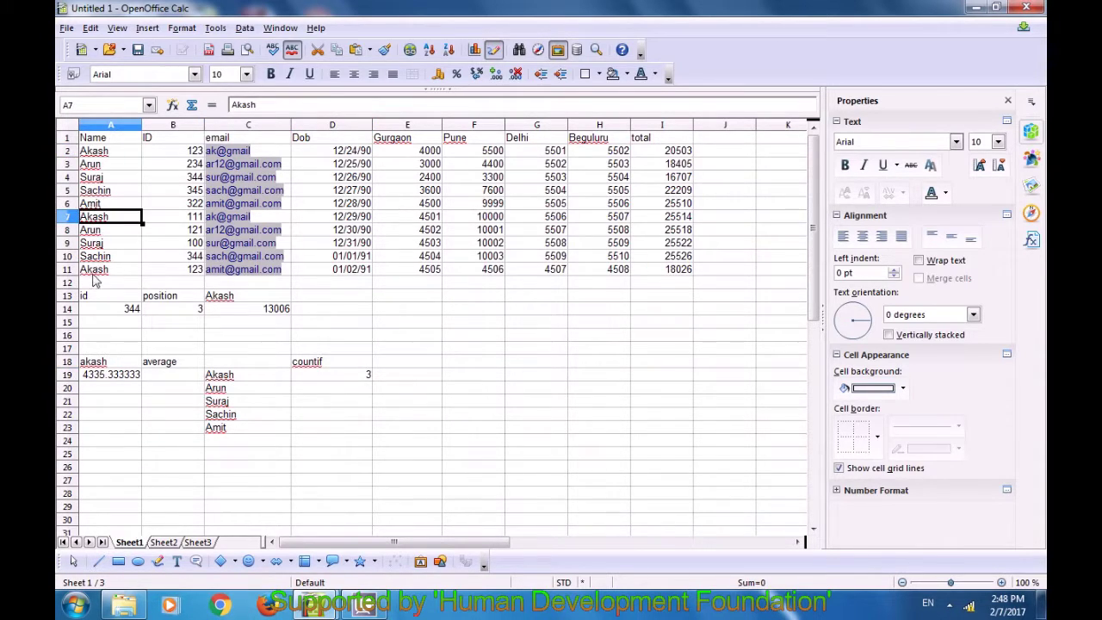
pyautogui.click(96, 271)
# - Fill the COUNTIF formula from D19 down to D23 for the remaining copied names
pyautogui.click(332, 379)
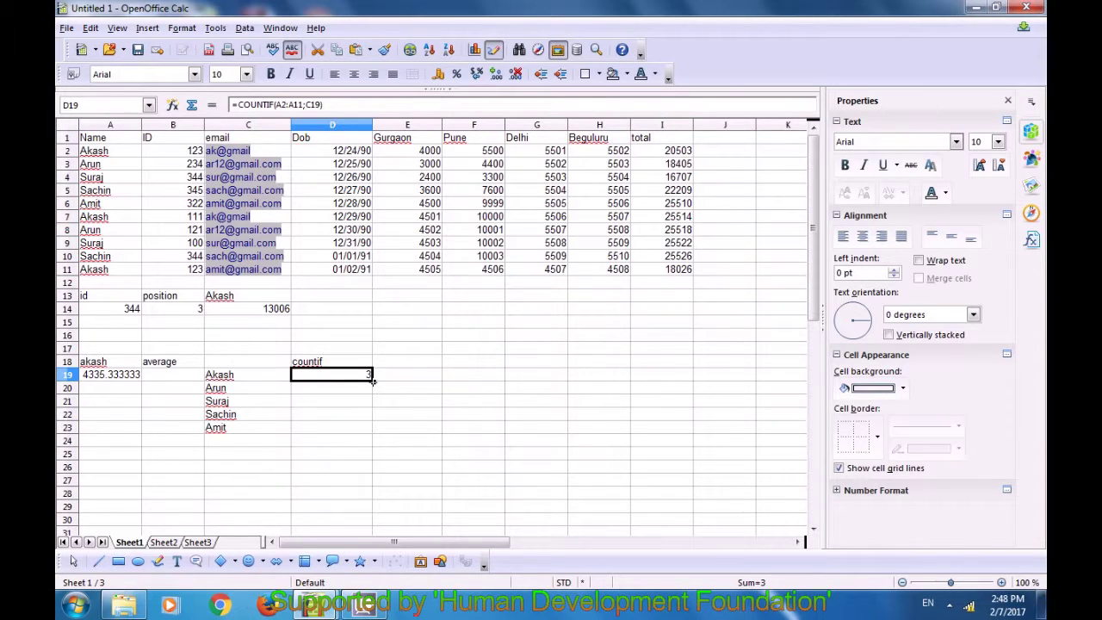
pyautogui.doubleClick(373, 381)
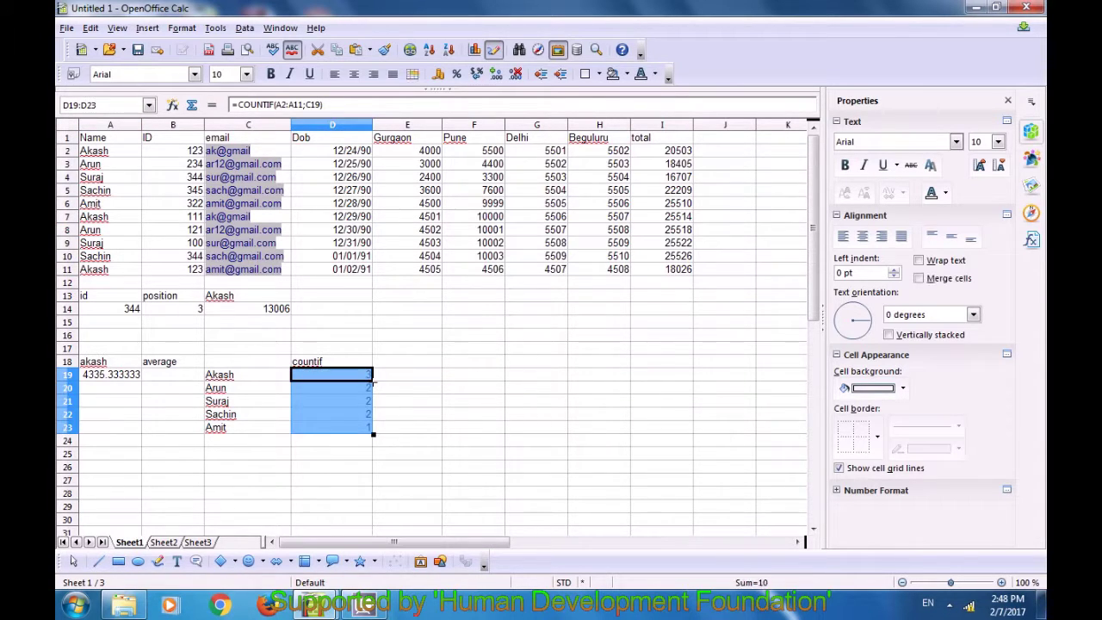
pyautogui.click(303, 453)
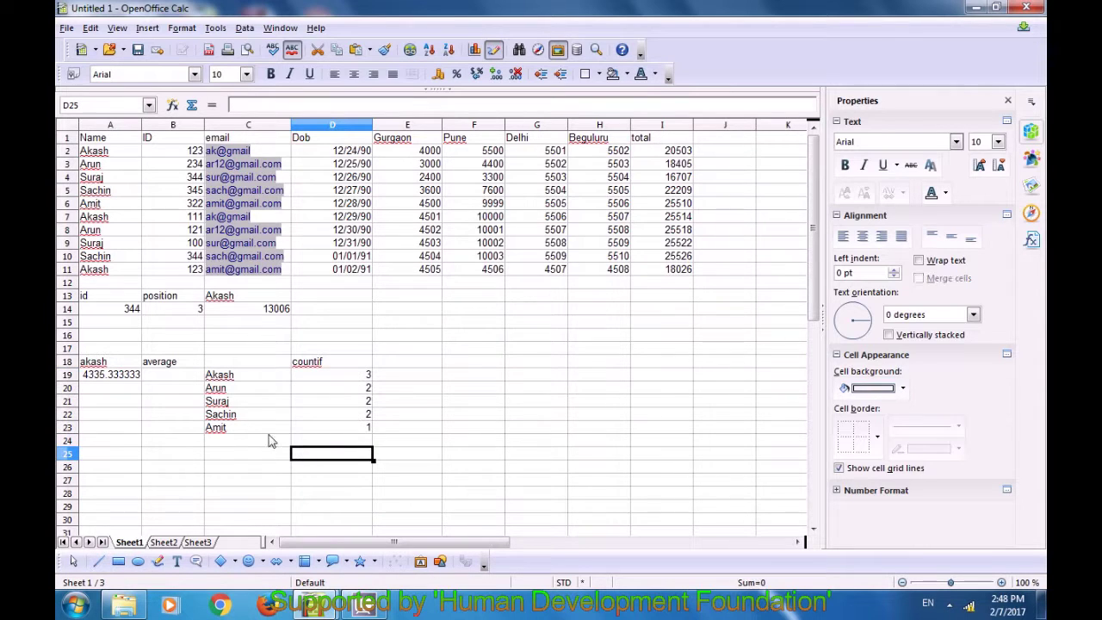
pyautogui.click(399, 427)
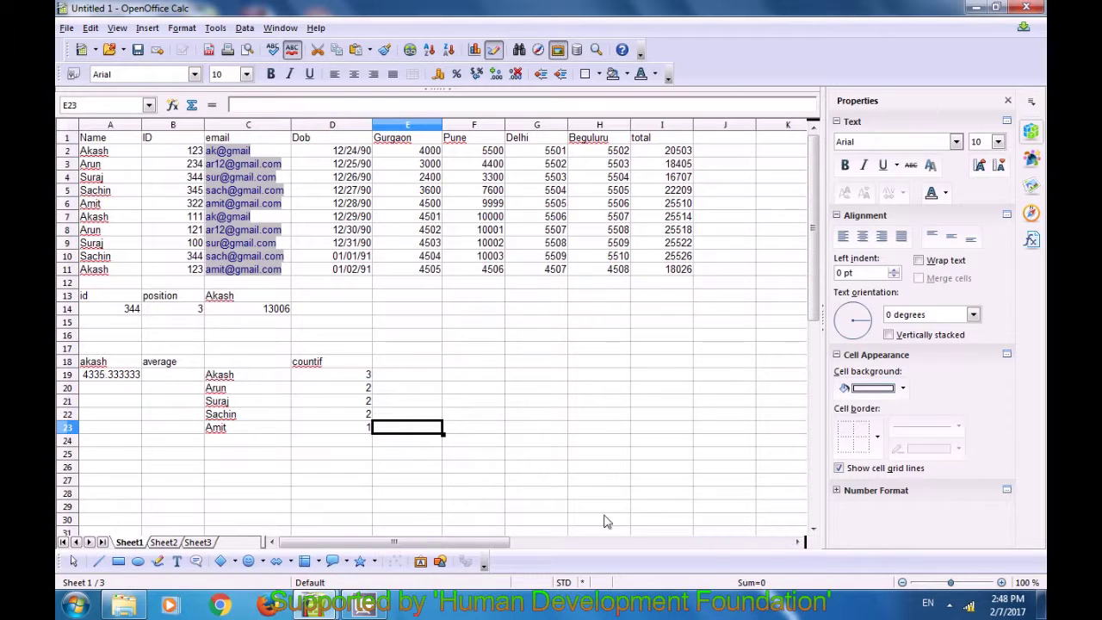
pyautogui.click(948, 605)
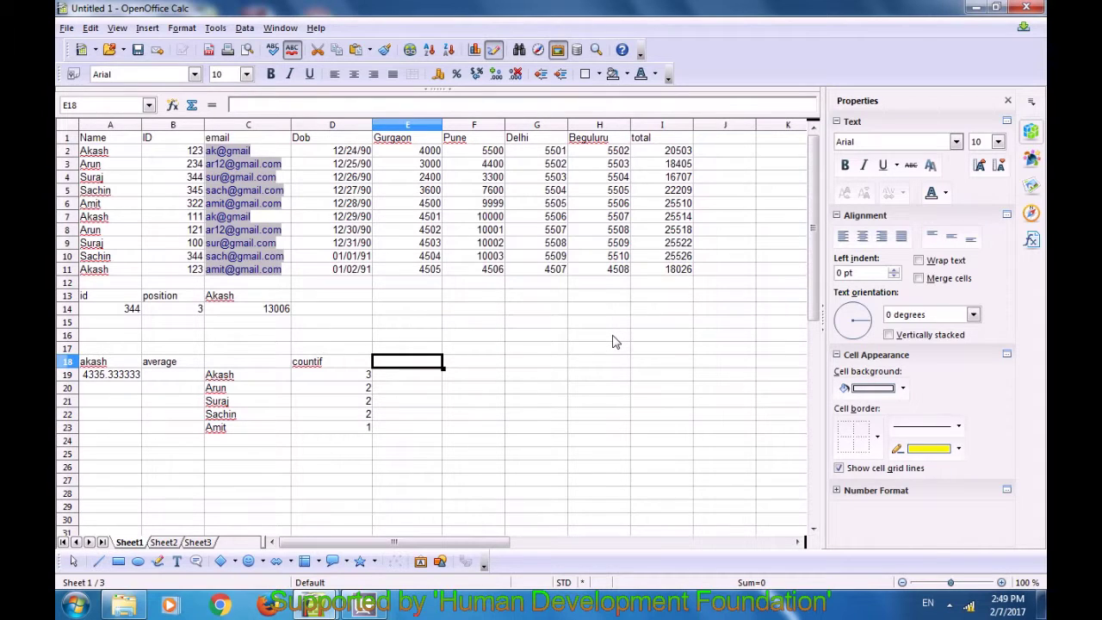
# - Begin an AVERAGEIFS formula in E18 with the totals in I2:I11 as the average range
pyautogui.write('=')
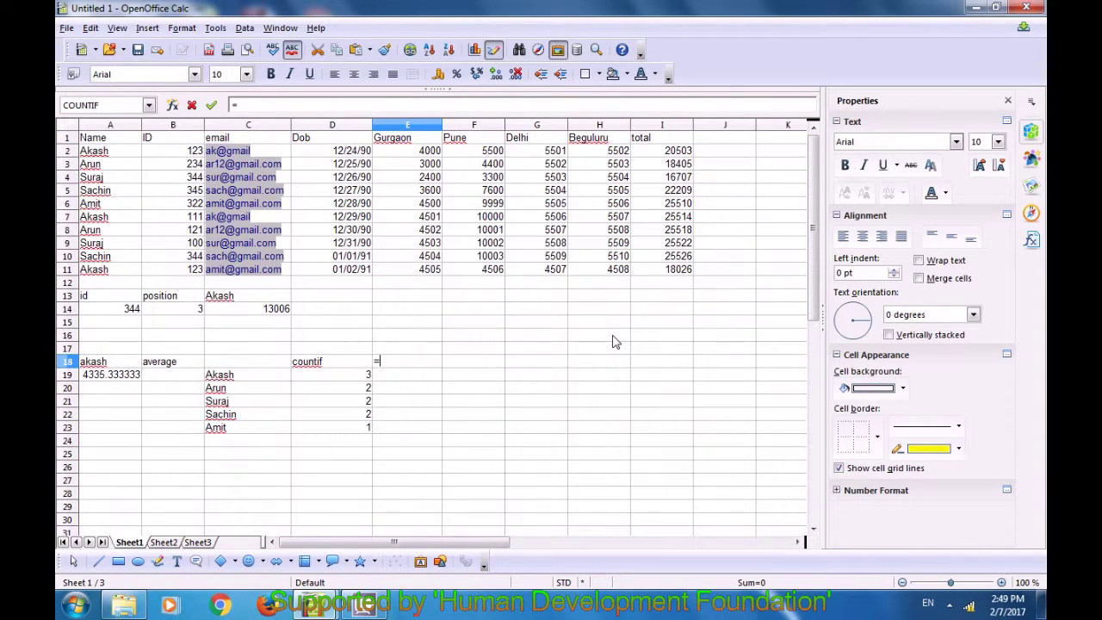
pyautogui.write('average')
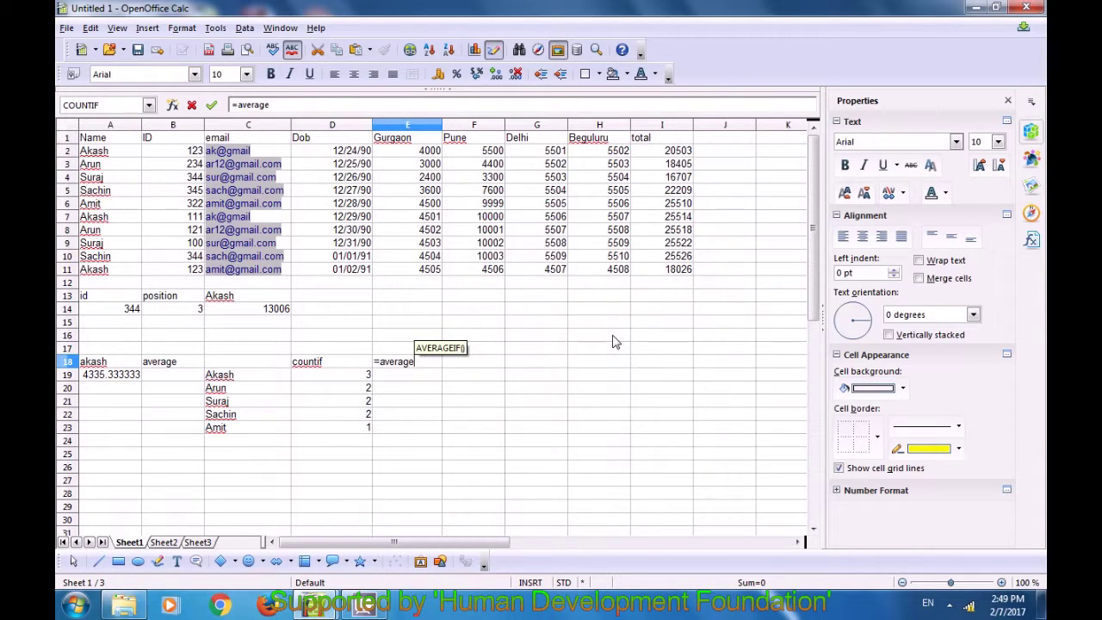
pyautogui.write('ifs')
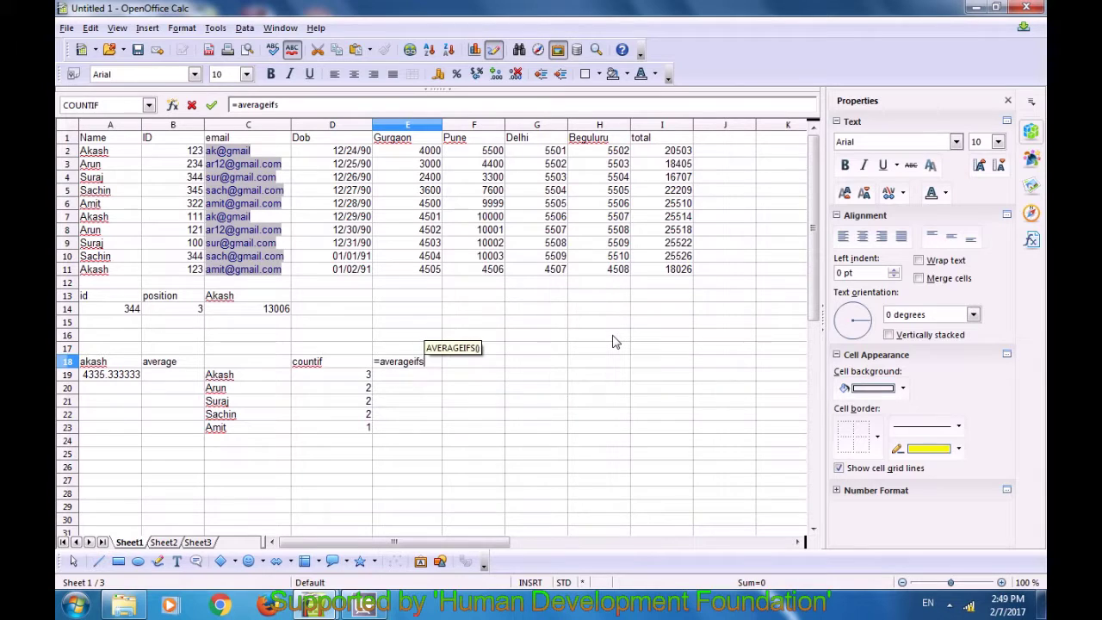
pyautogui.write('(')
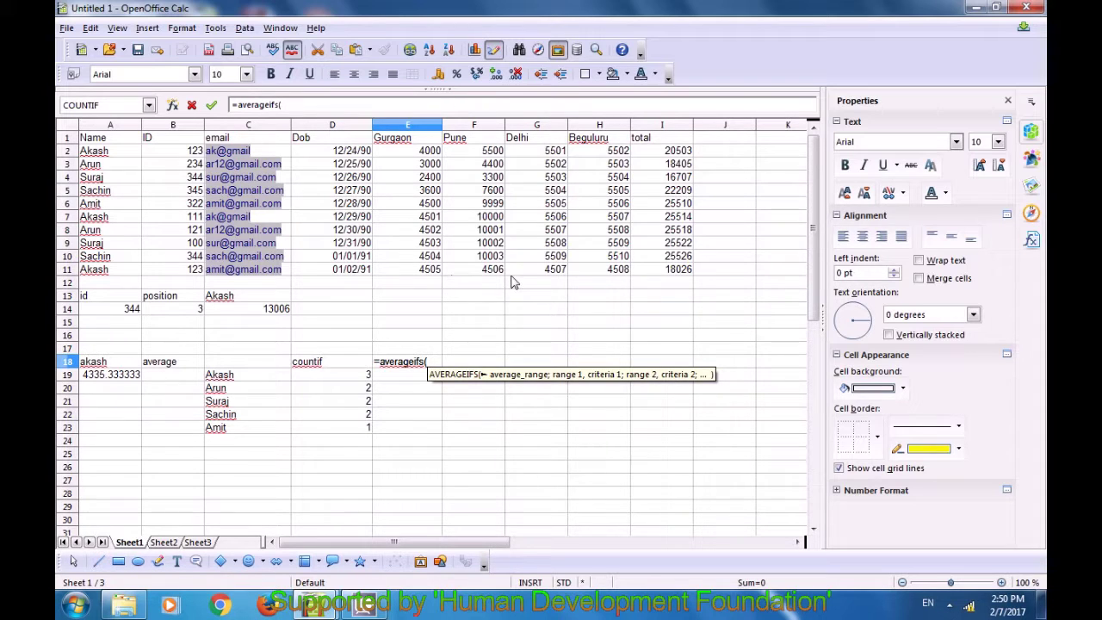
pyautogui.moveTo(669, 153); pyautogui.dragTo(679, 269)
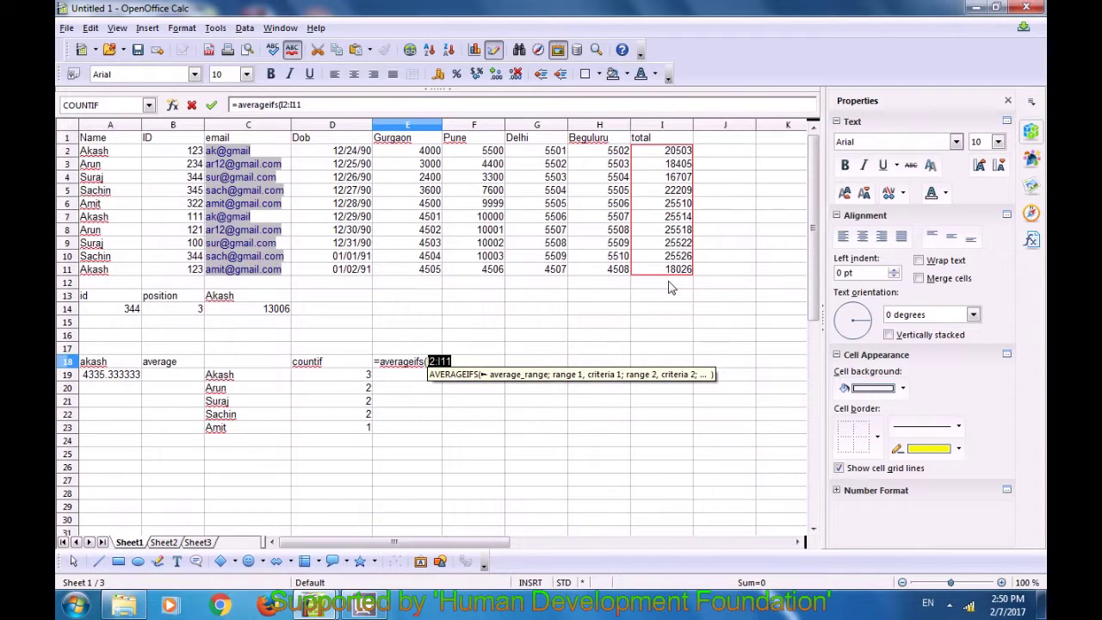
pyautogui.write(';')
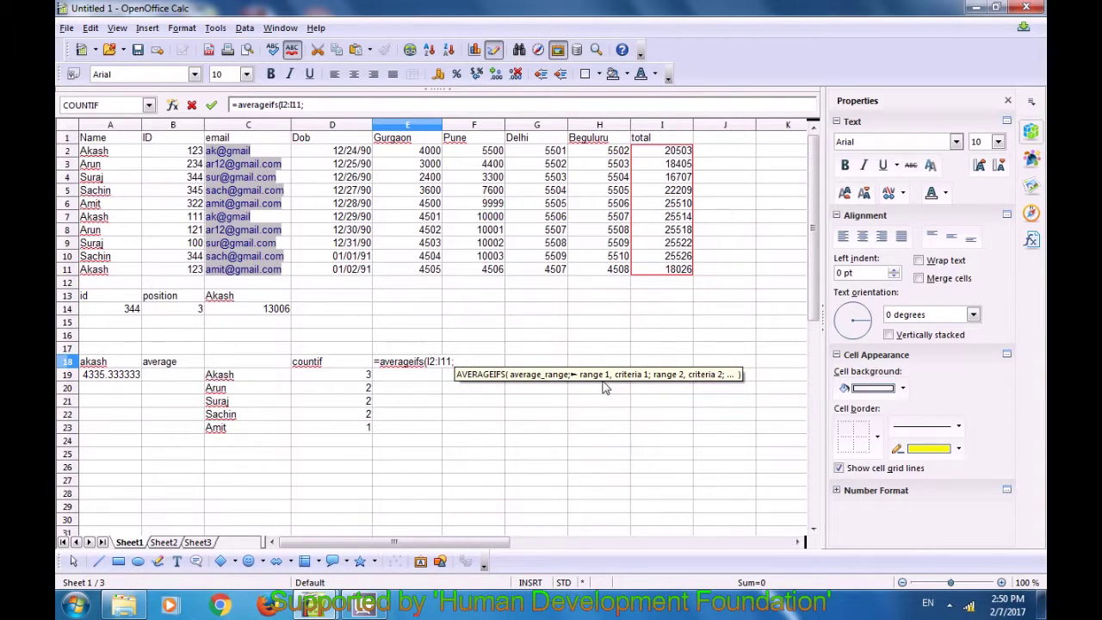
# - Add the first AVERAGEIFS condition, with the names in A2:A11 as range and A2 as criterion
pyautogui.moveTo(87, 153); pyautogui.dragTo(100, 275)
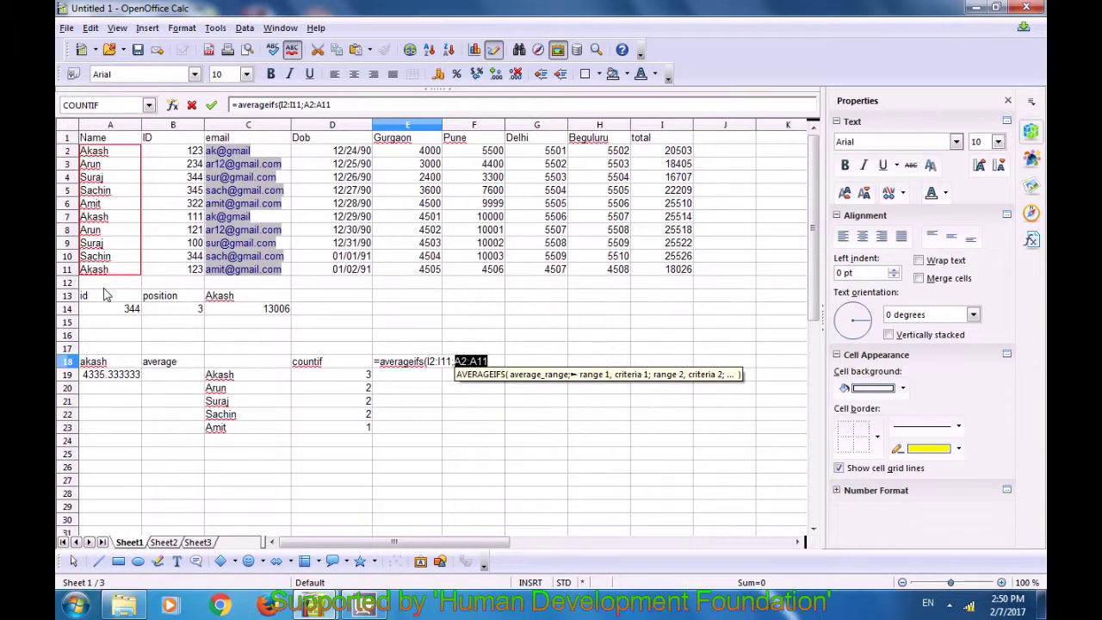
pyautogui.write(';')
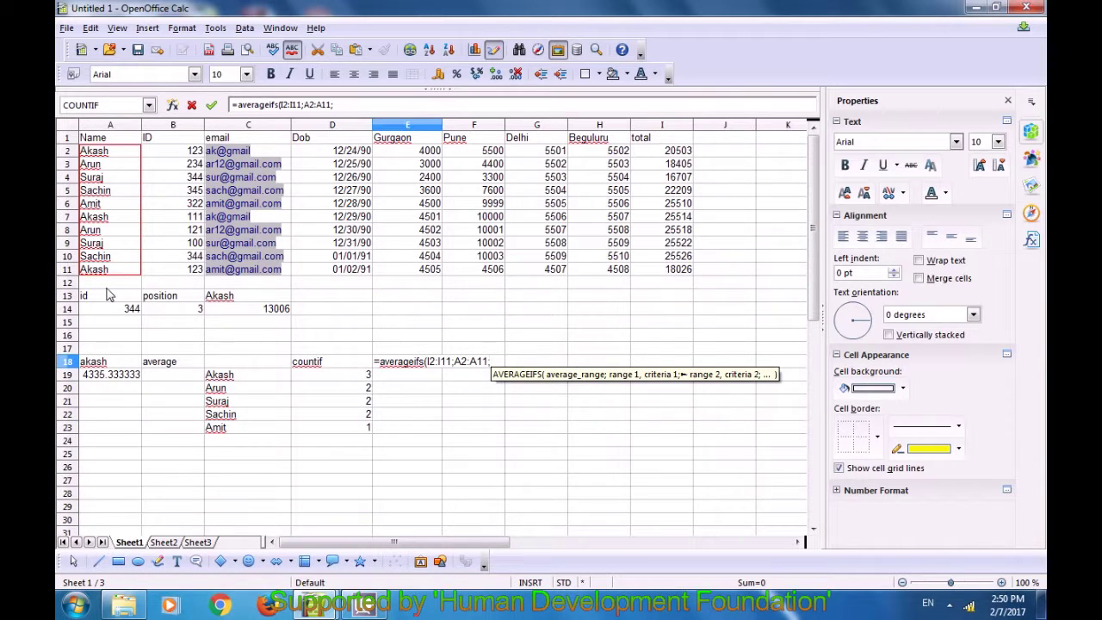
pyautogui.click(95, 155)
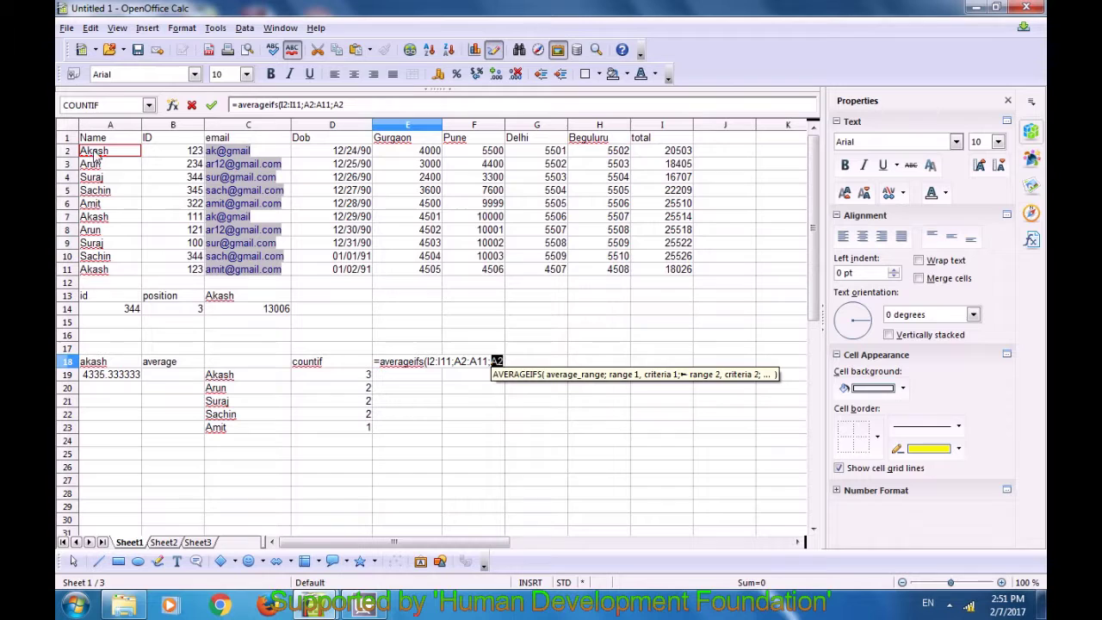
pyautogui.write(';')
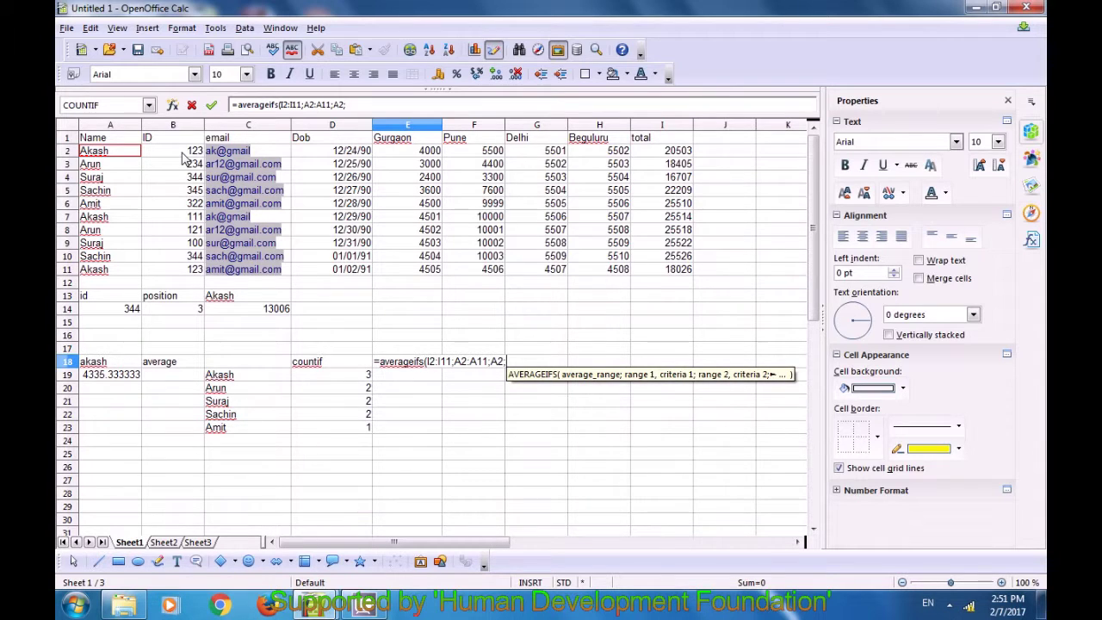
# - Add the IDs in B2:B11 with criterion B2 as the second condition and complete the AVERAGEIFS formula in E18
pyautogui.moveTo(184, 153); pyautogui.dragTo(198, 274)
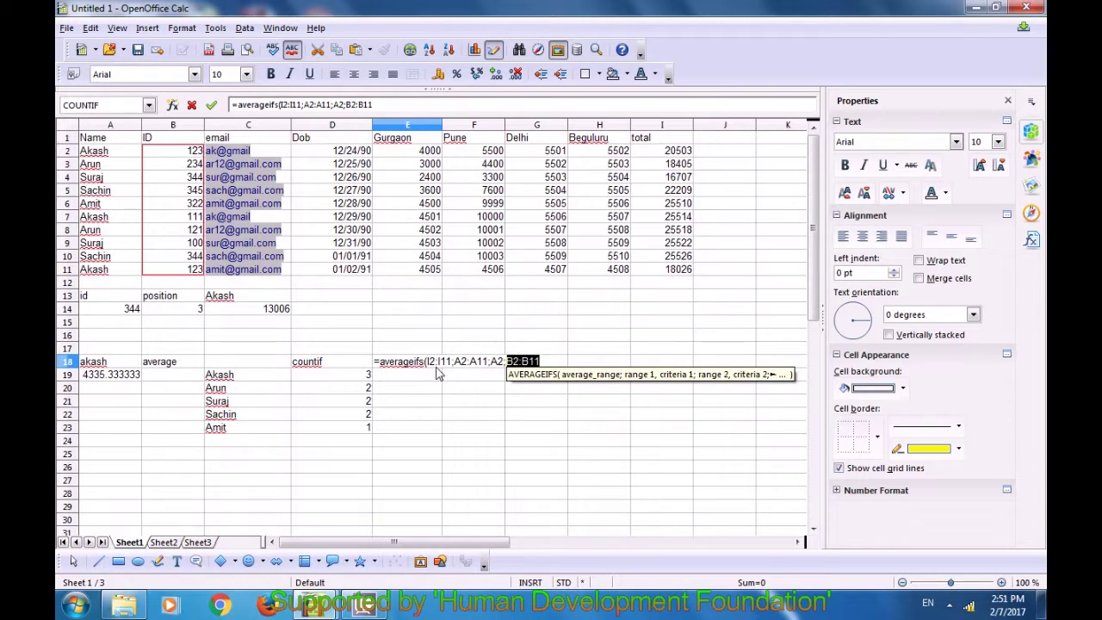
pyautogui.write(';')
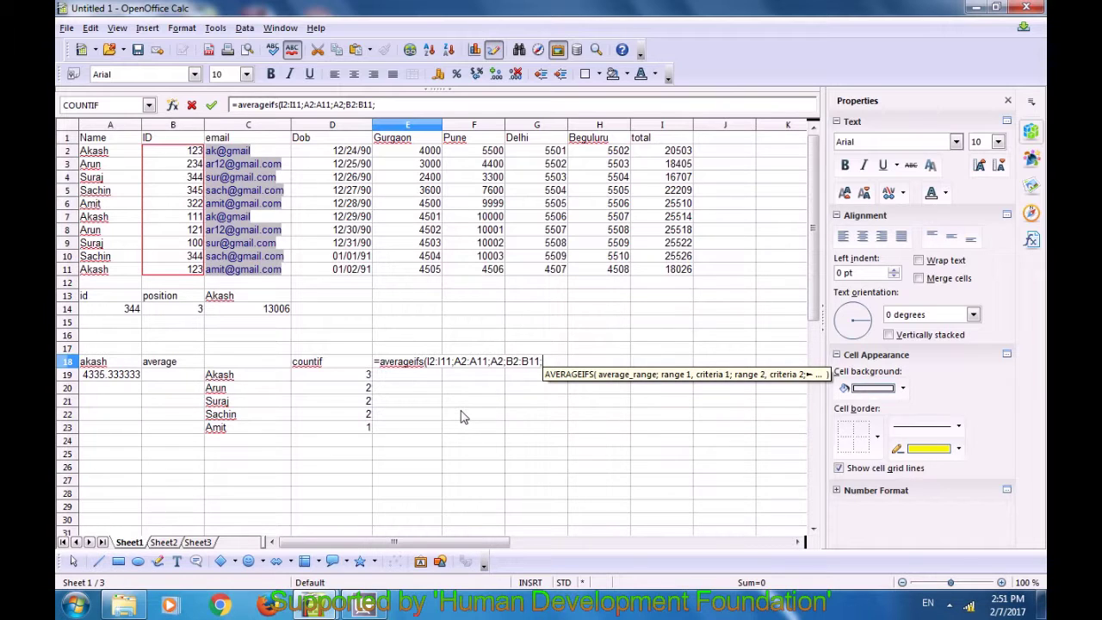
pyautogui.click(178, 158)
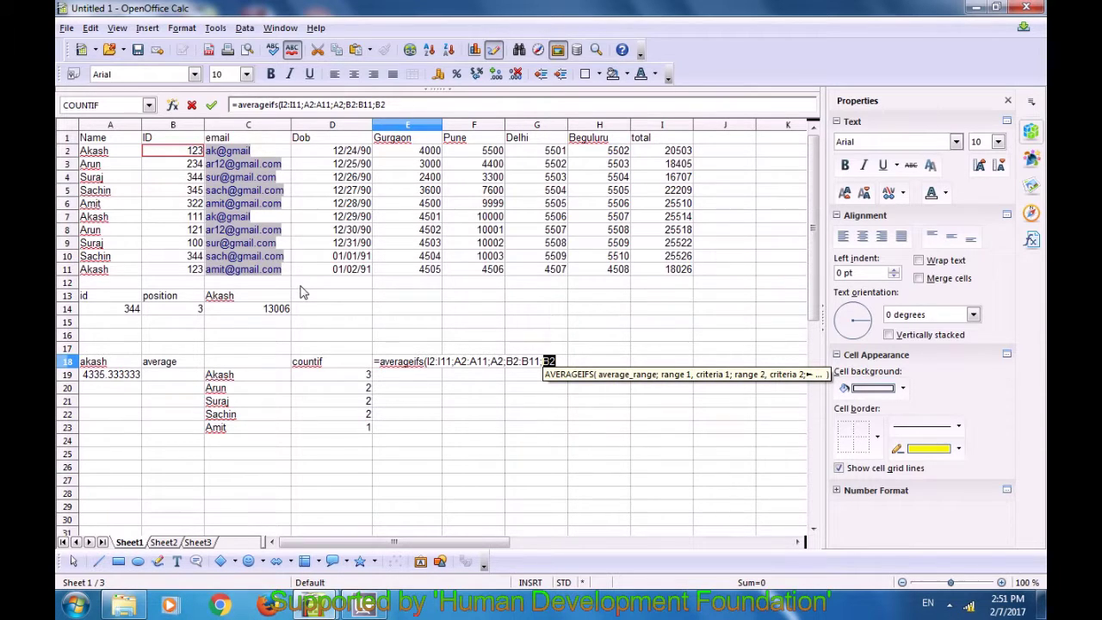
pyautogui.write(')')
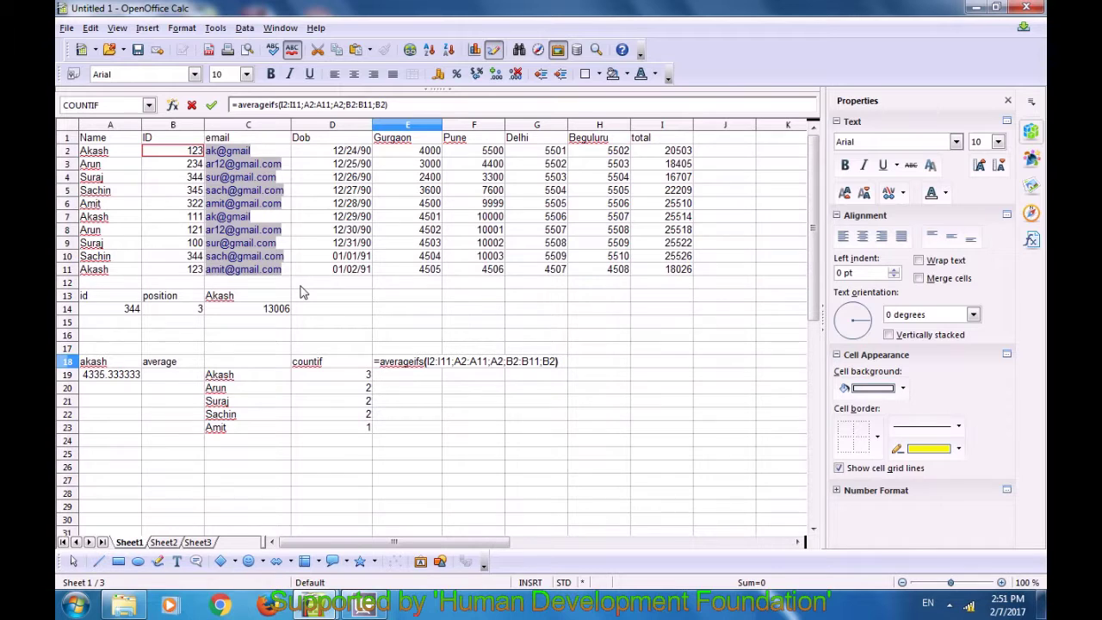
pyautogui.press('Return')
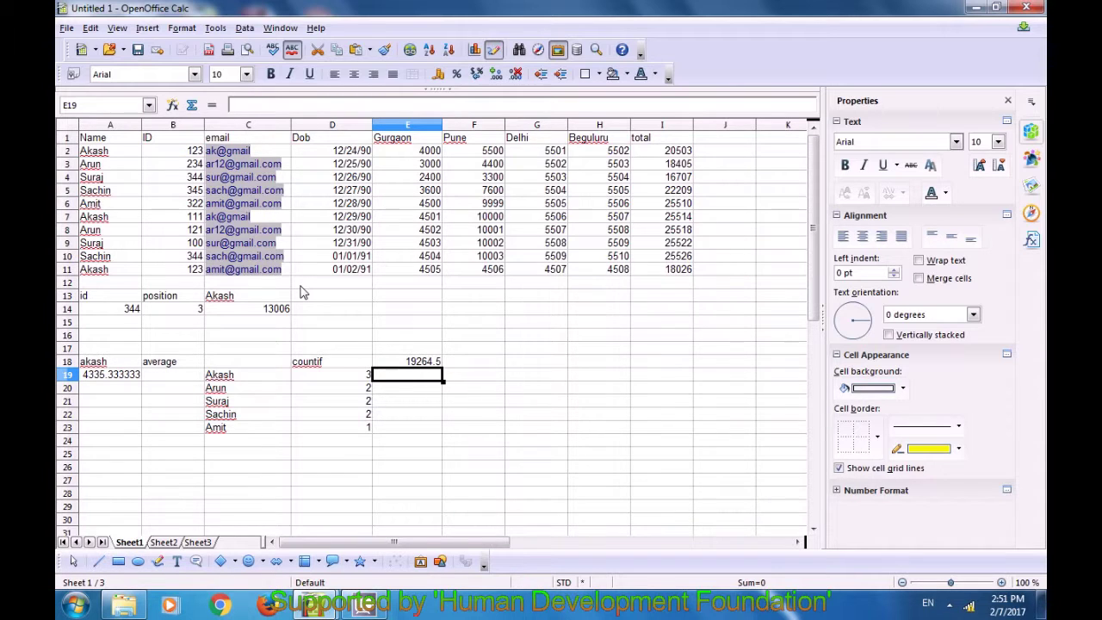
# - Check the AVERAGEIFS result in E18 against the name, ID and total in rows 2 and 11
pyautogui.click(420, 362)
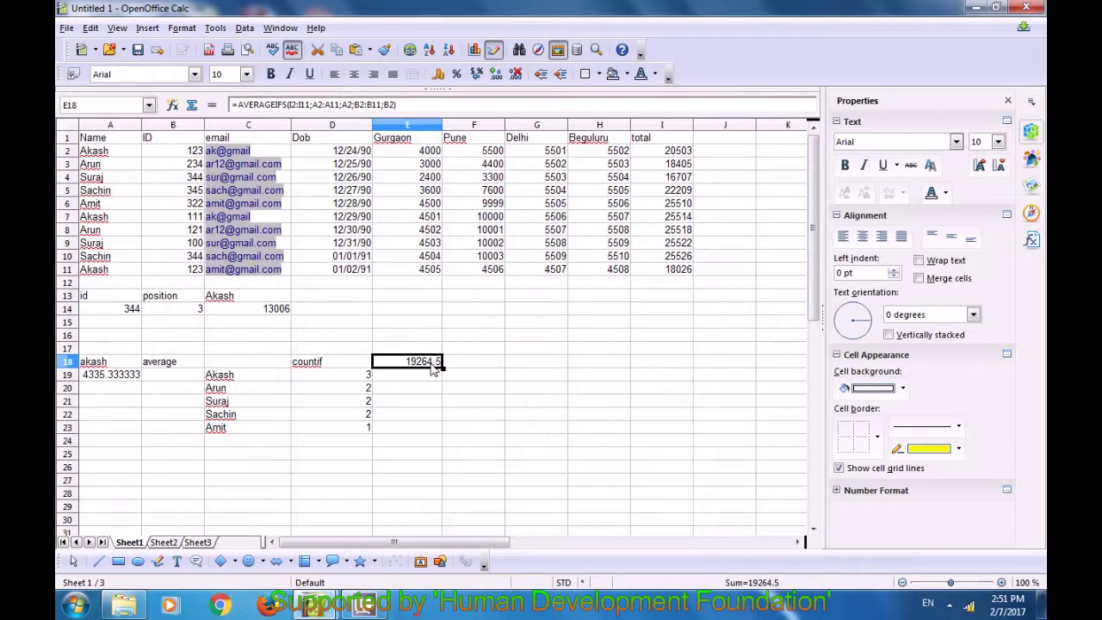
pyautogui.click(91, 155)
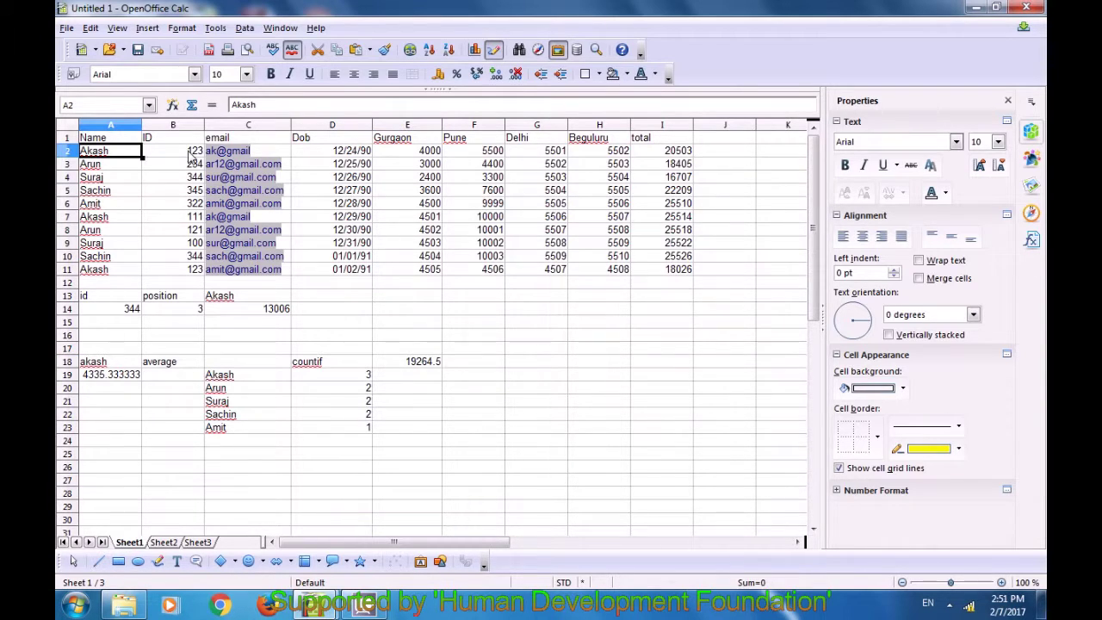
pyautogui.click(670, 155)
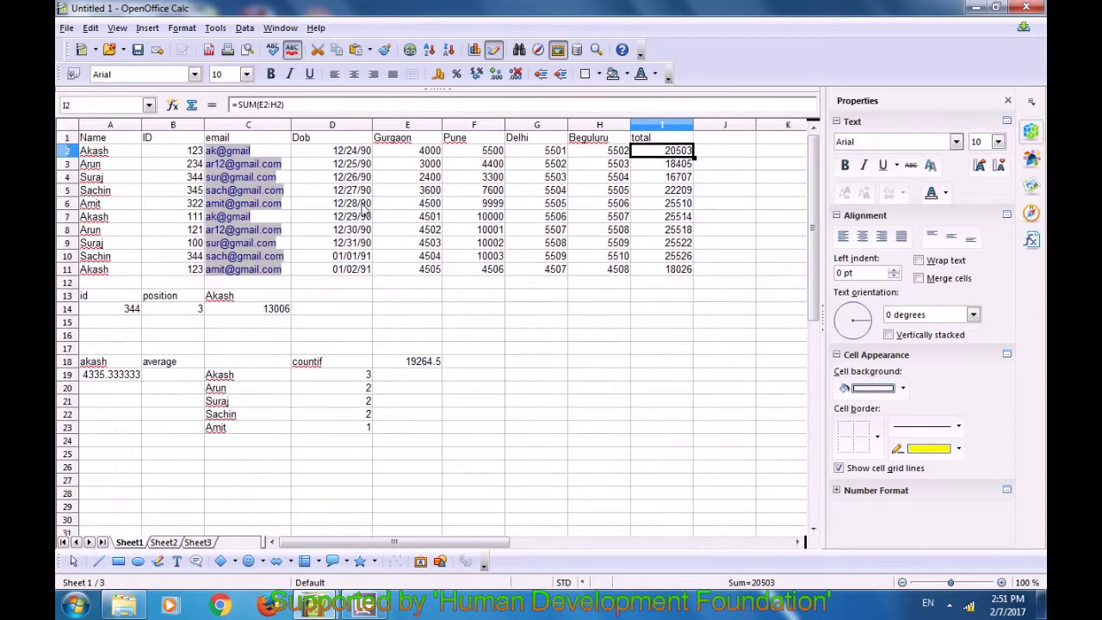
pyautogui.click(114, 270)
pyautogui.click(196, 272)
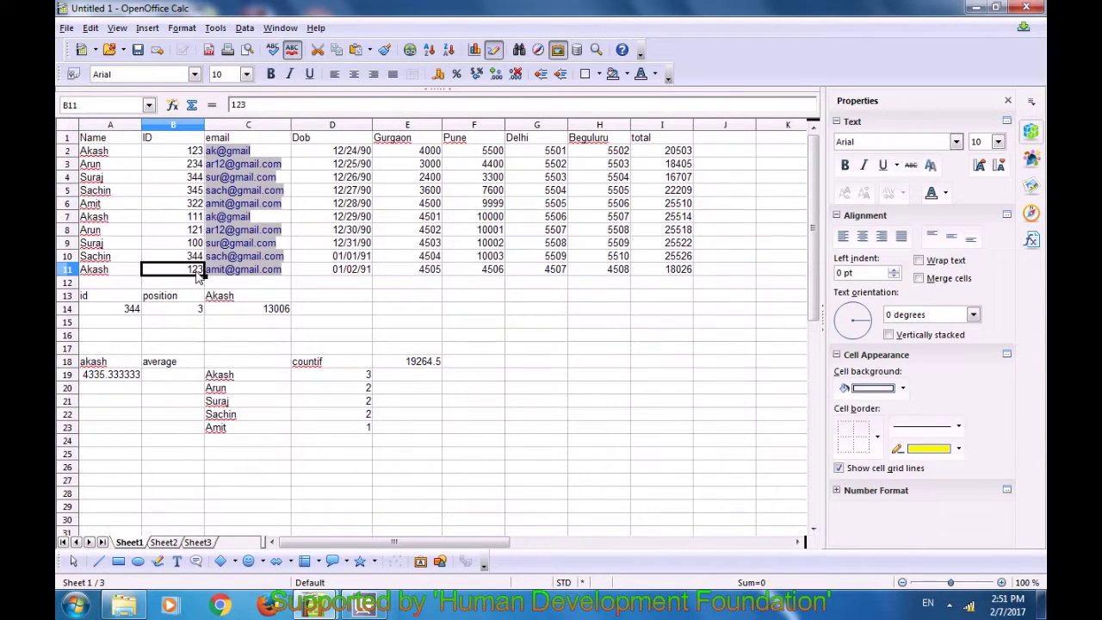
pyautogui.click(669, 270)
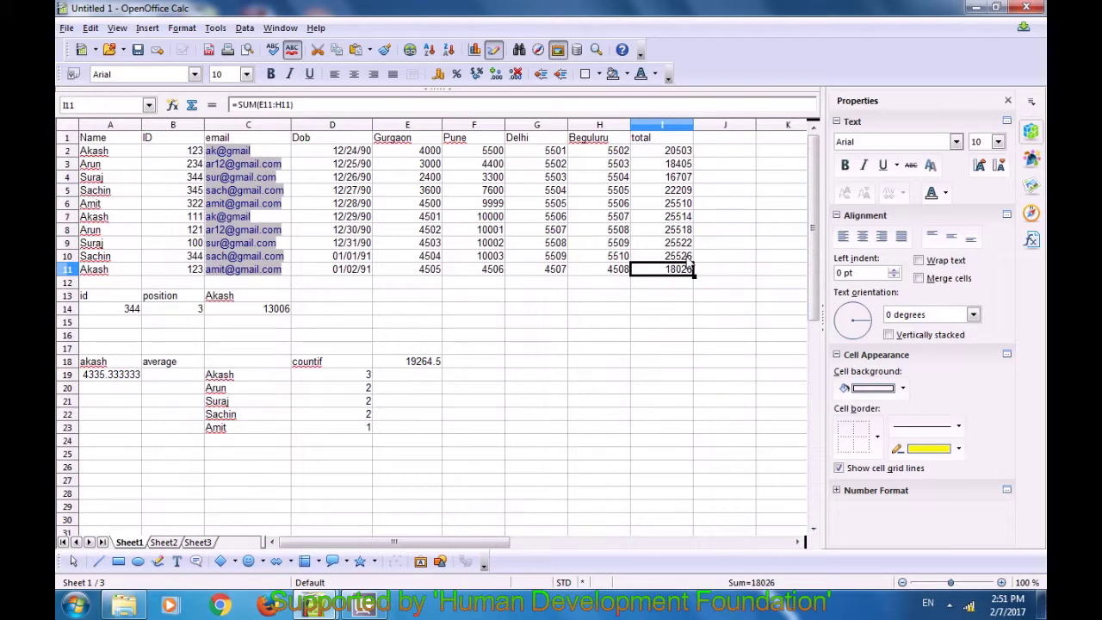
# - Review the AVERAGEIFS formula in E18
pyautogui.click(405, 364)
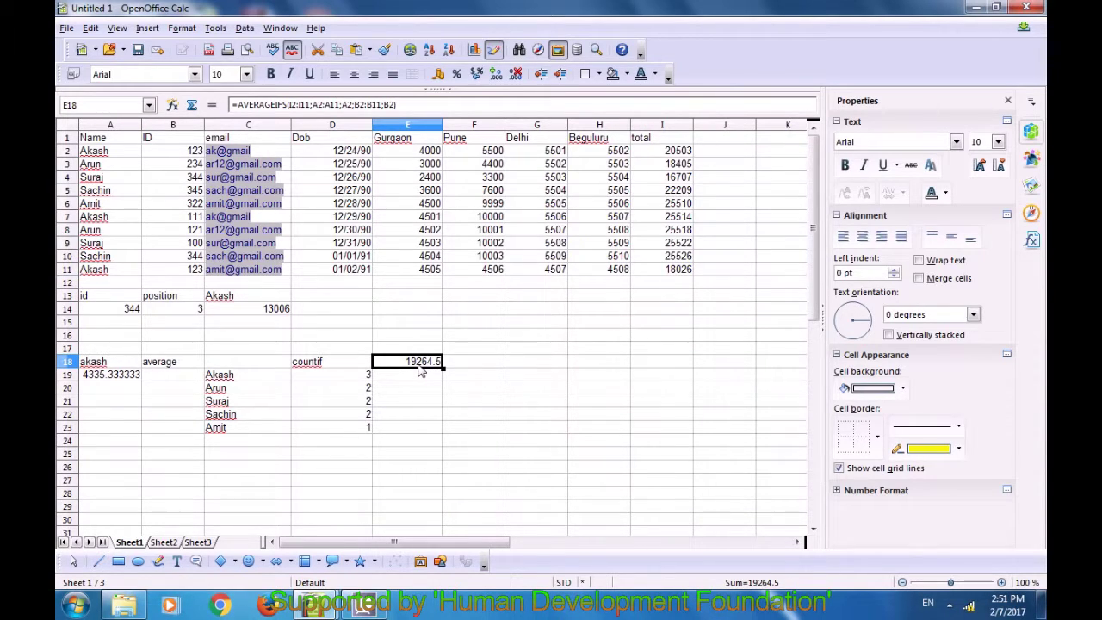
pyautogui.click(420, 381)
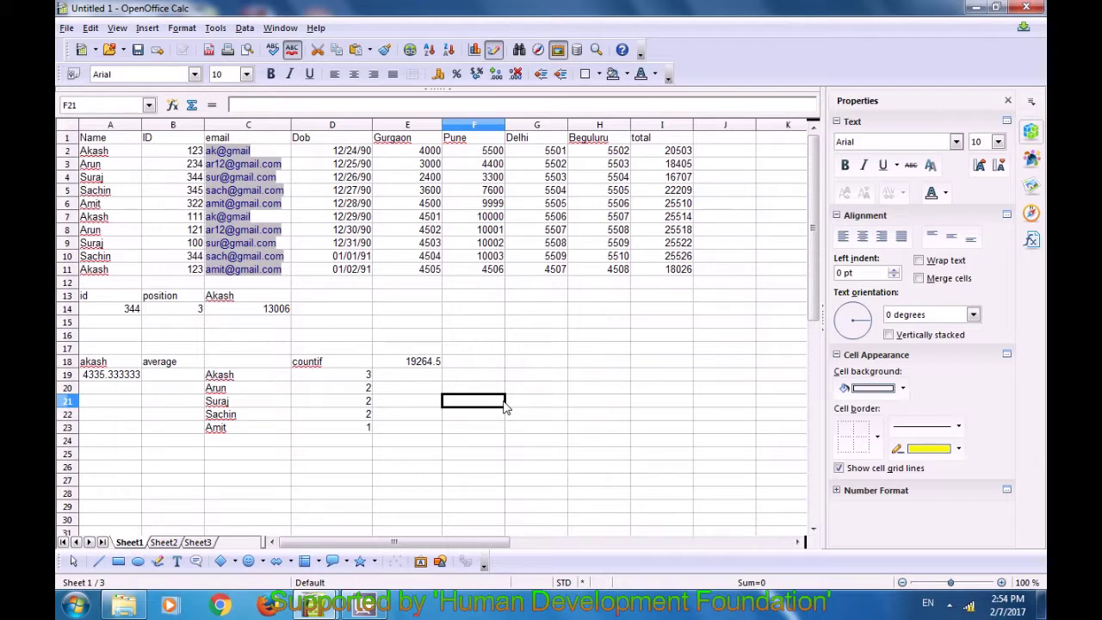
# - Add the column heading "days name" in J1, beside the total column
pyautogui.click(728, 144)
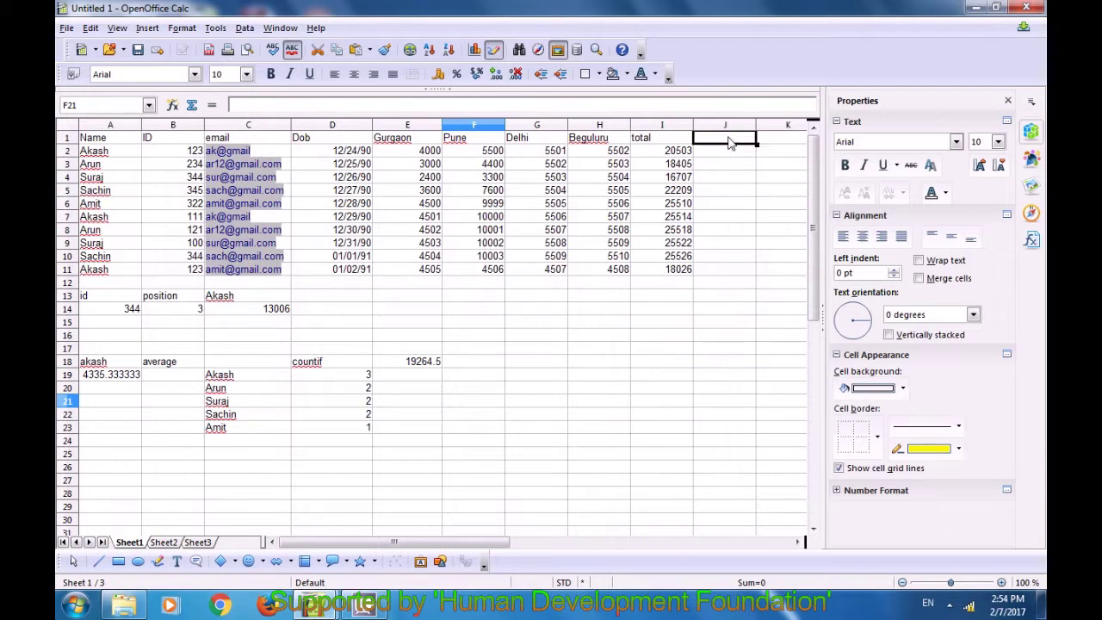
pyautogui.write('days')
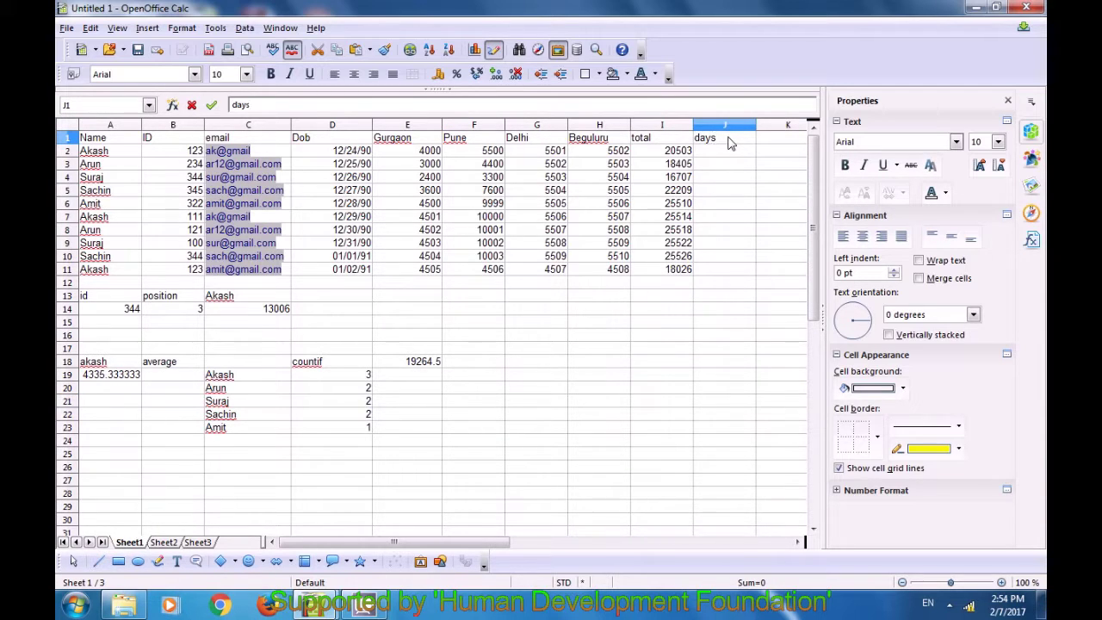
pyautogui.write(' name')
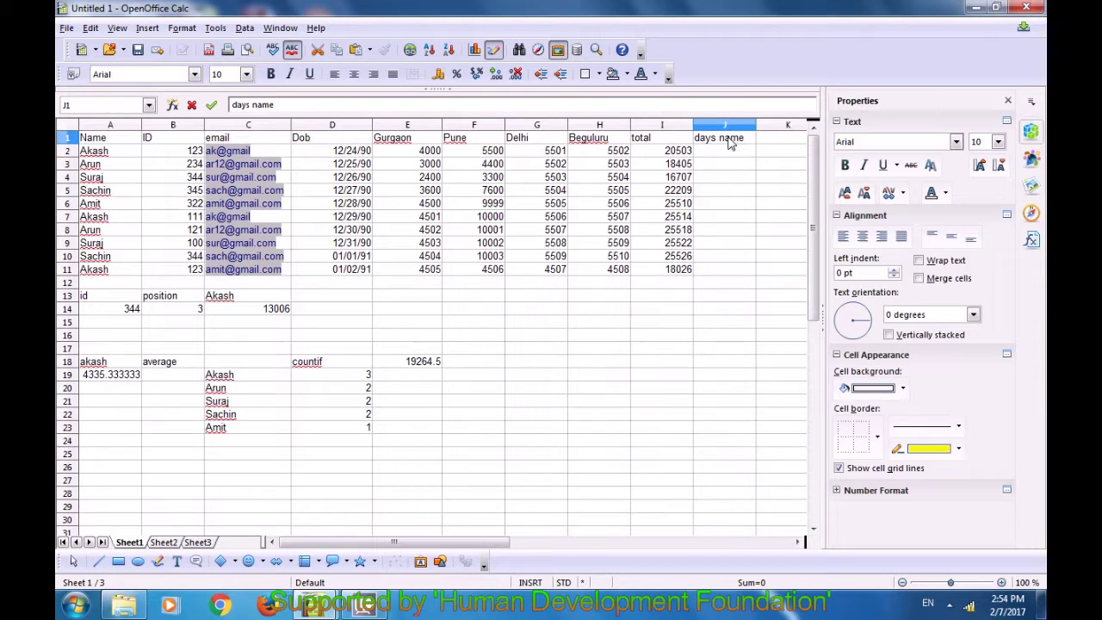
# - Look through the Dob dates in D2:D11 that the day names are based on
pyautogui.click(338, 153)
pyautogui.press('Down')
pyautogui.press('Down')
pyautogui.press('Down')
pyautogui.press('Down')
pyautogui.press('Down')
pyautogui.press('Down')
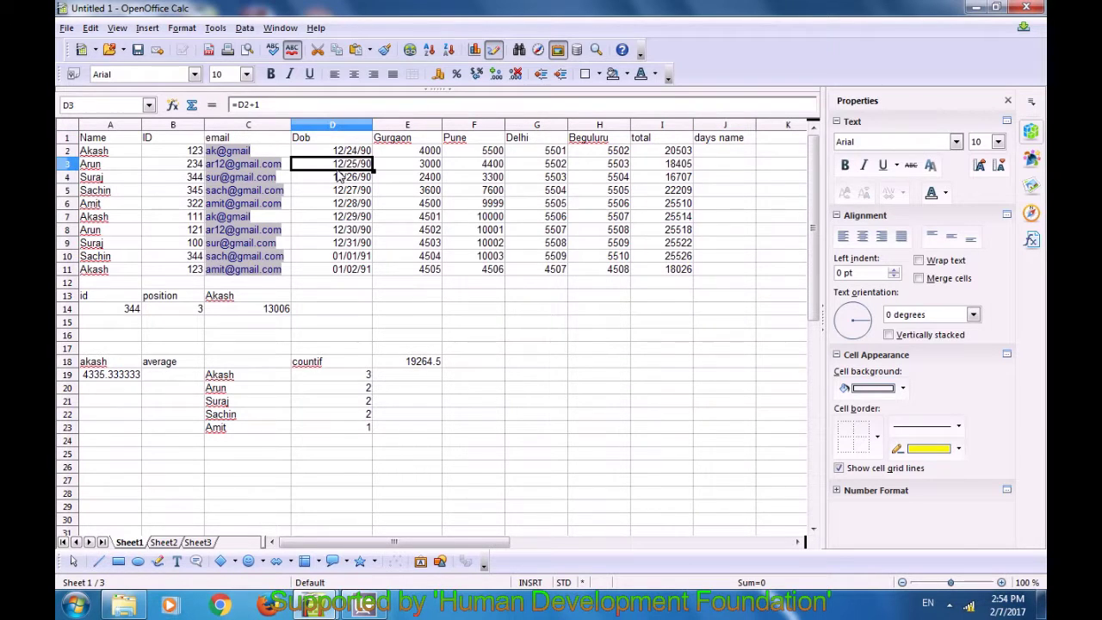
pyautogui.click(356, 272)
pyautogui.click(349, 207)
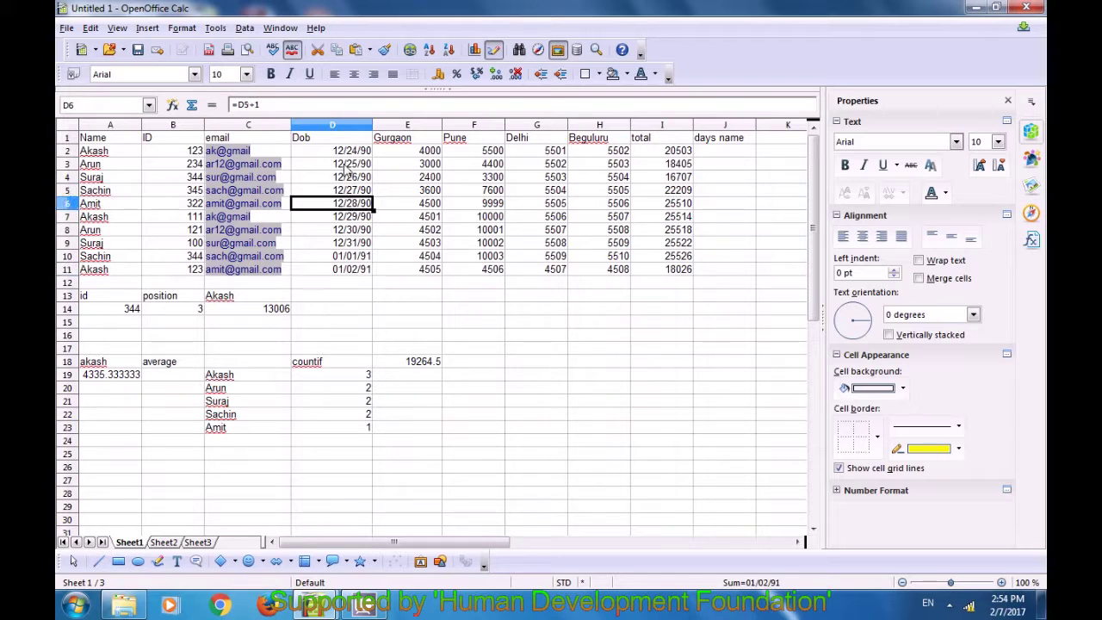
pyautogui.click(344, 153)
pyautogui.click(349, 256)
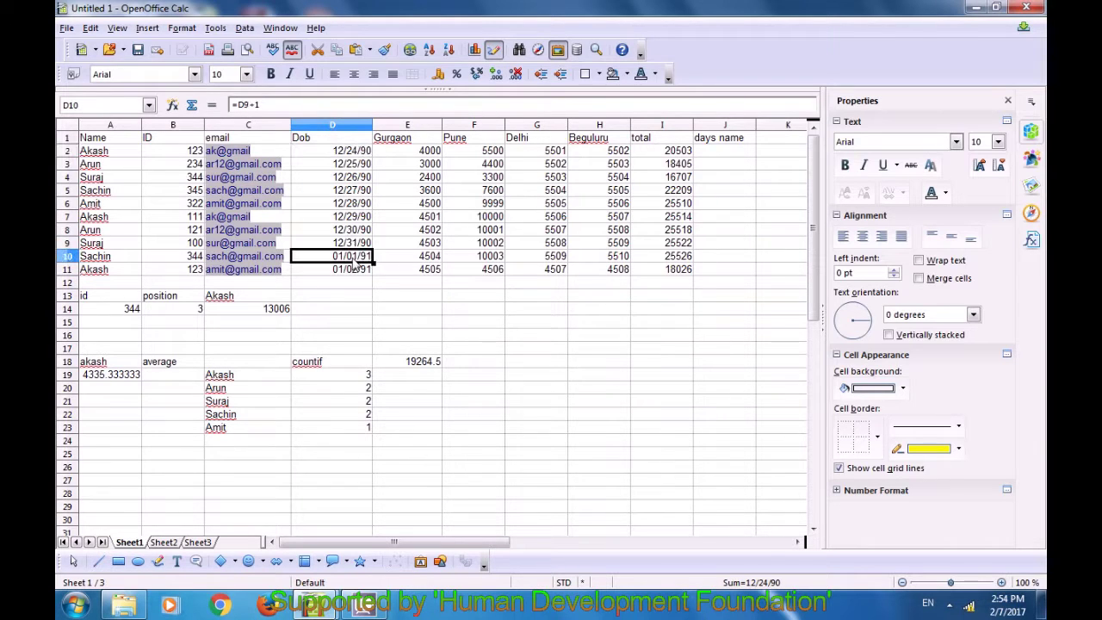
# - Enter the formula =TEXT(D2;"dddd") in J2 to return the weekday name of the first Dob date
pyautogui.click(723, 155)
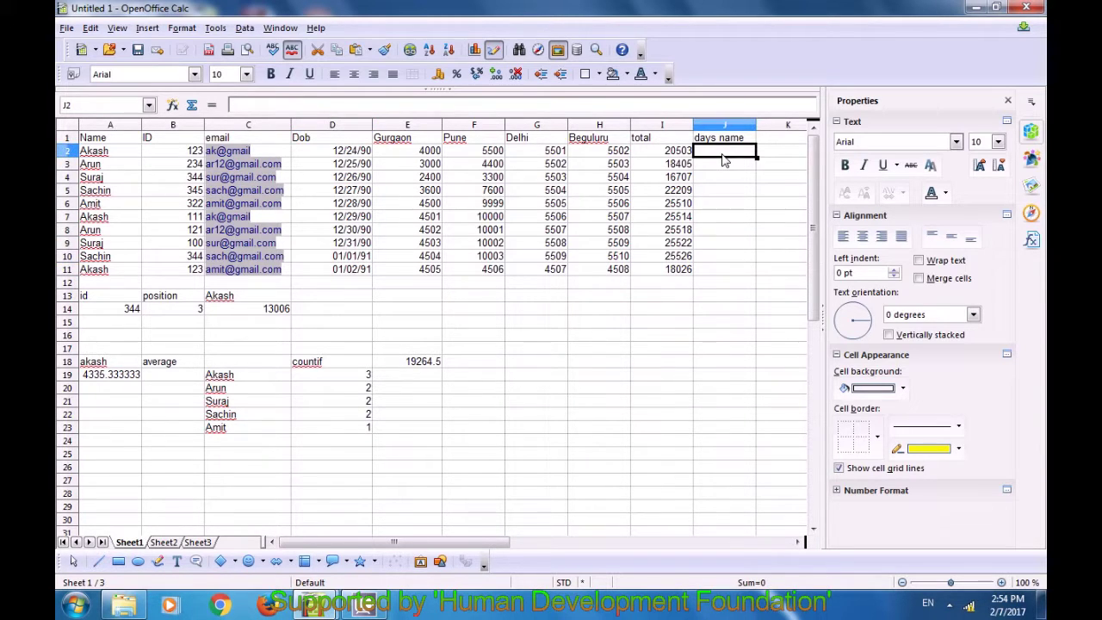
pyautogui.write('=text')
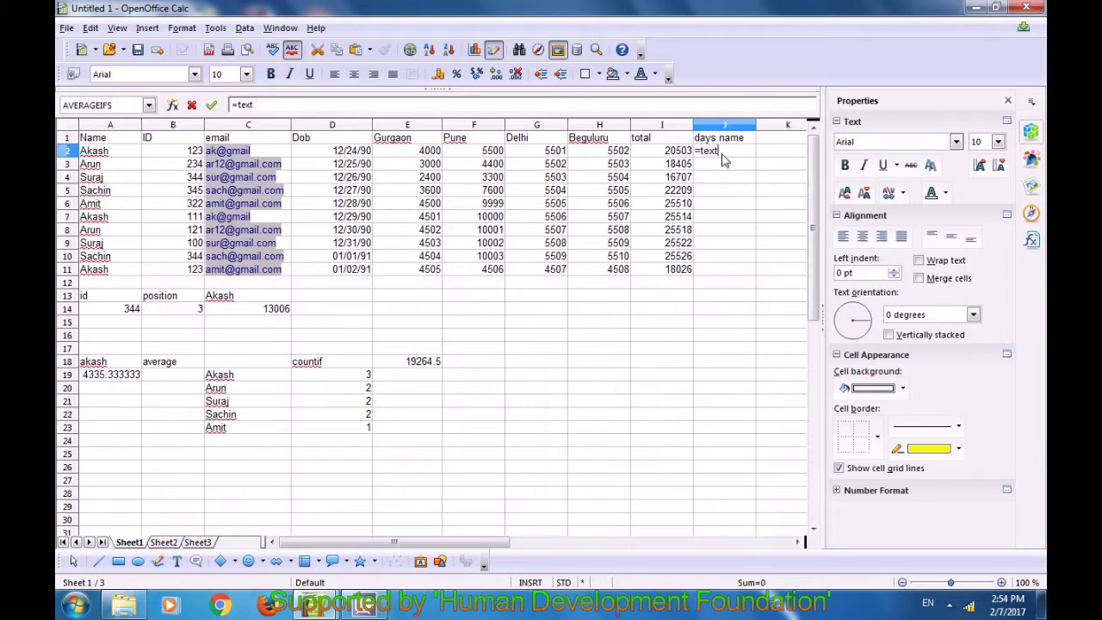
pyautogui.write('(')
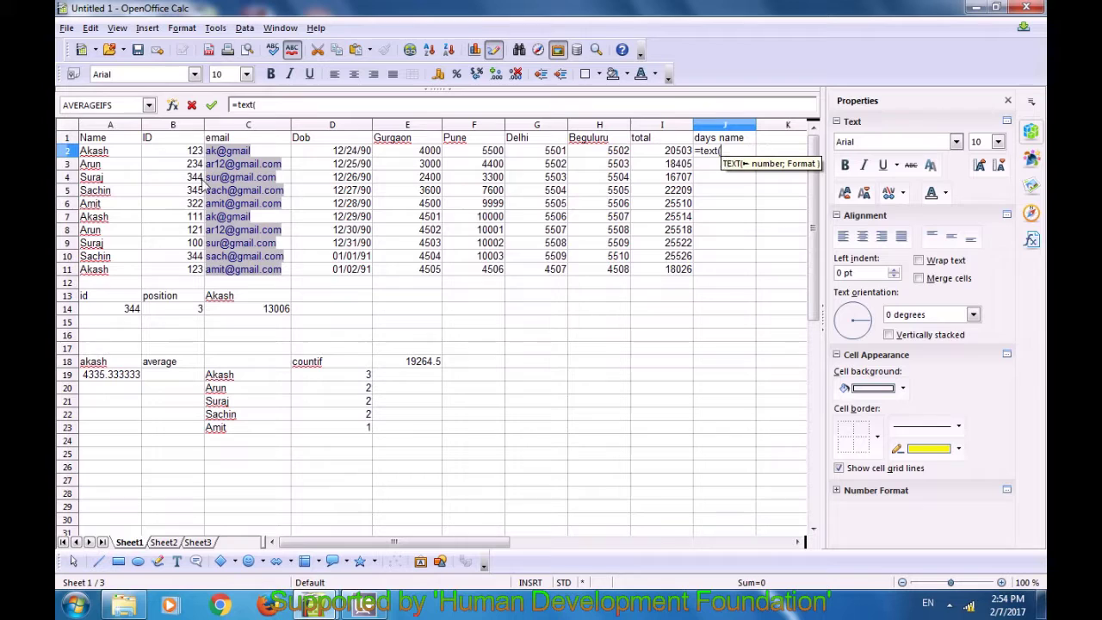
pyautogui.click(343, 153)
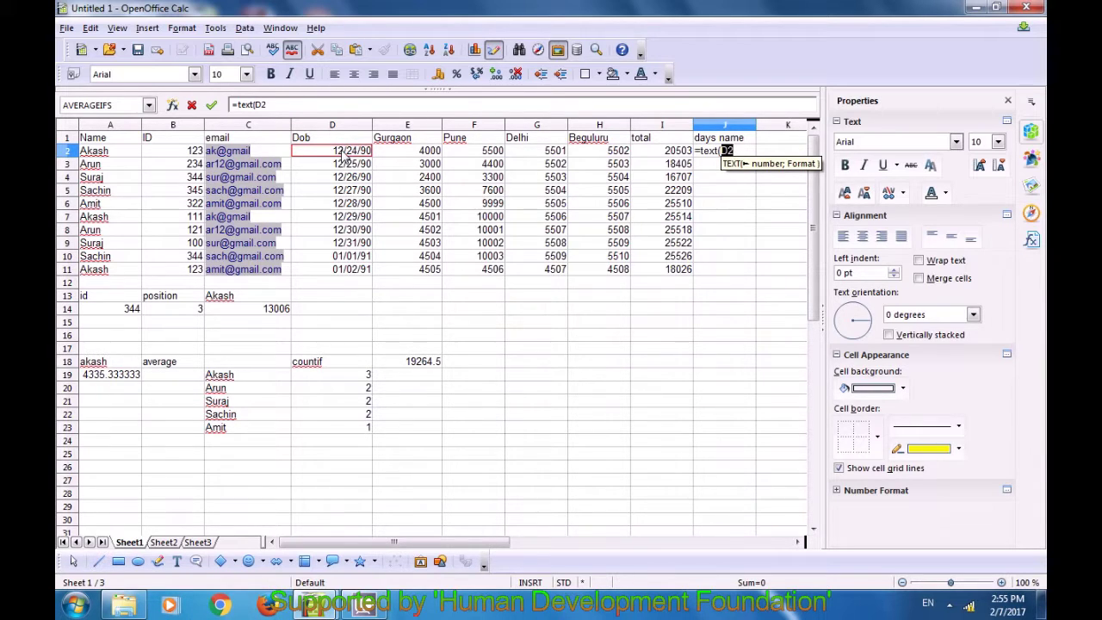
pyautogui.write(';')
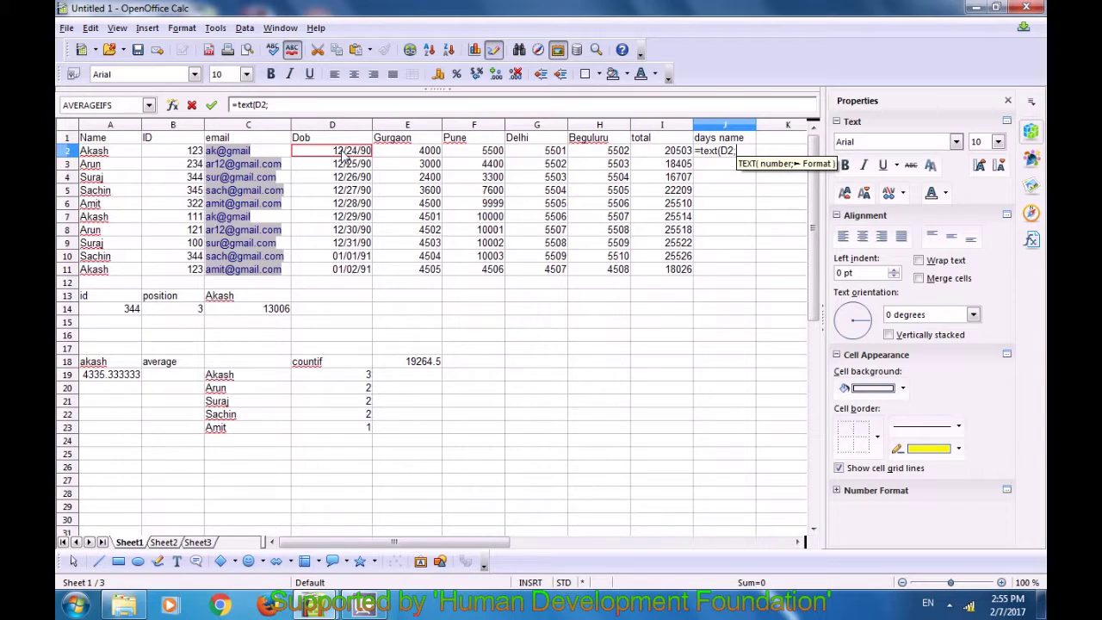
pyautogui.write('"')
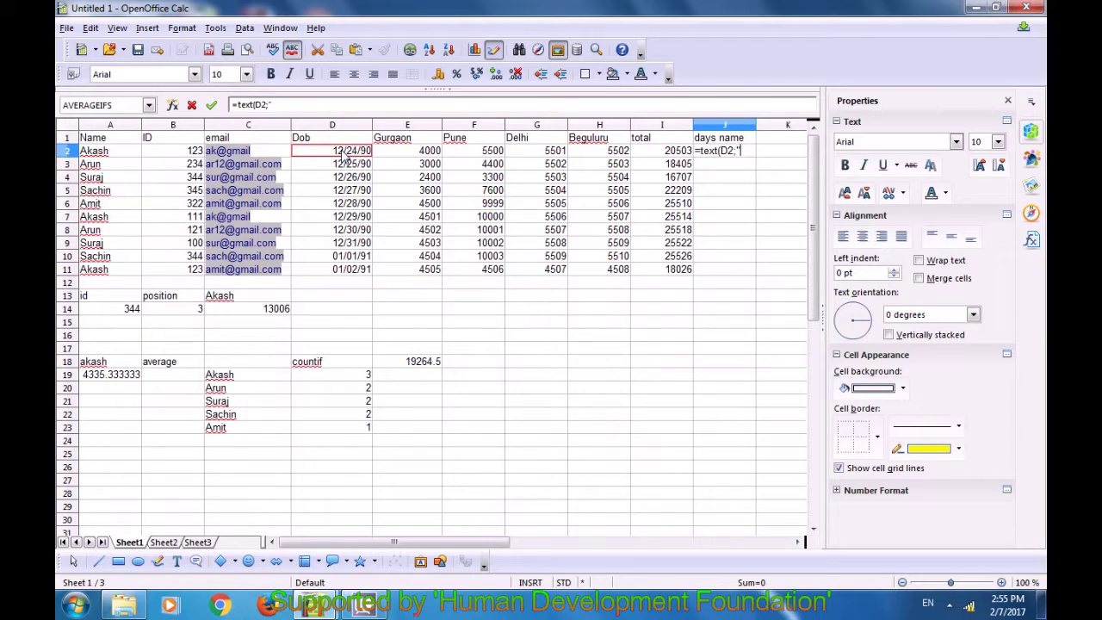
pyautogui.write('dddd"')
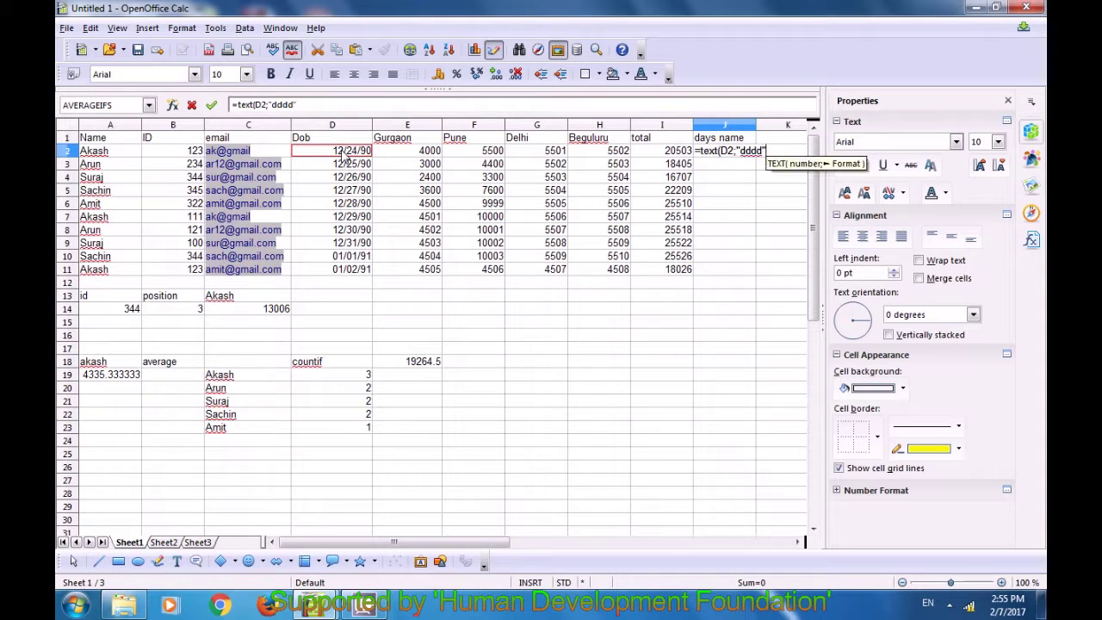
pyautogui.write(')')
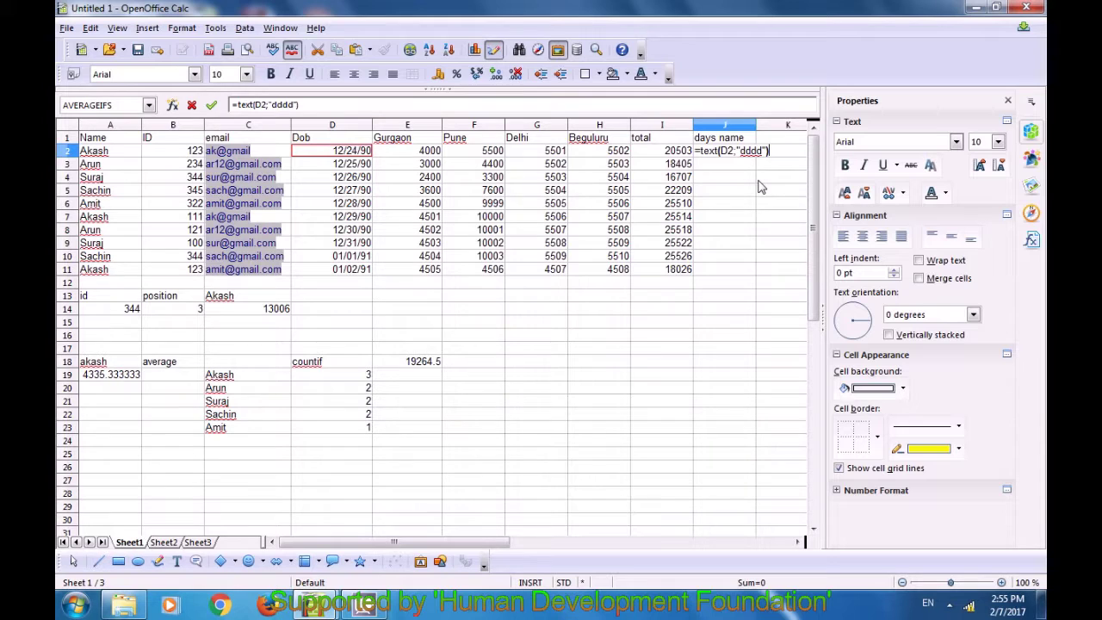
pyautogui.press('Return')
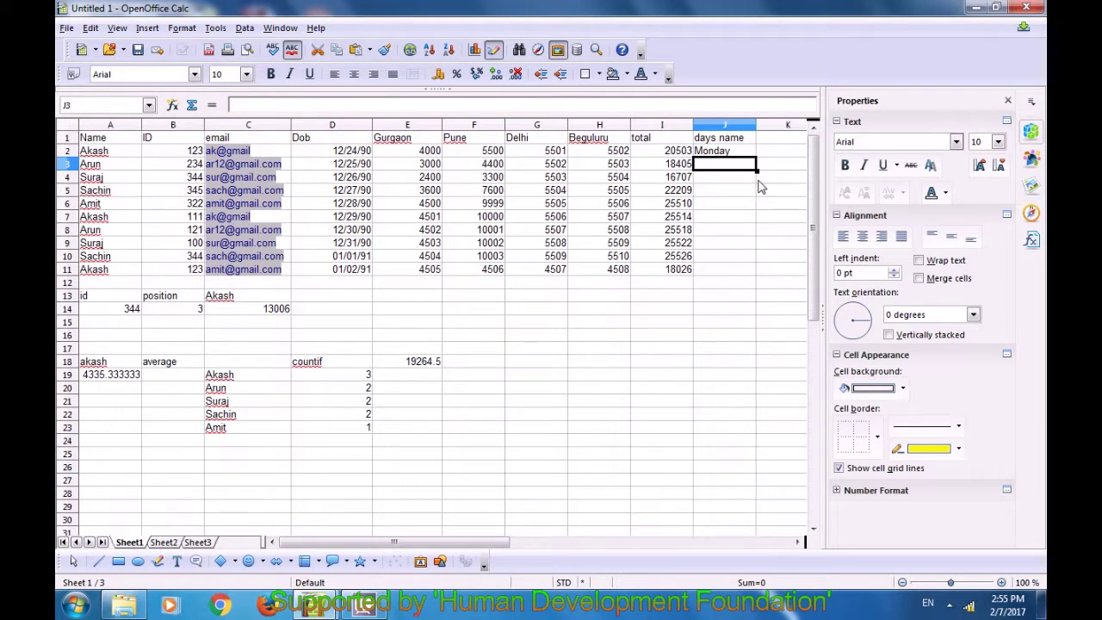
# - Check the weekday in J2 against the date in D2 and fill the TEXT formula down to J11
pyautogui.click(731, 153)
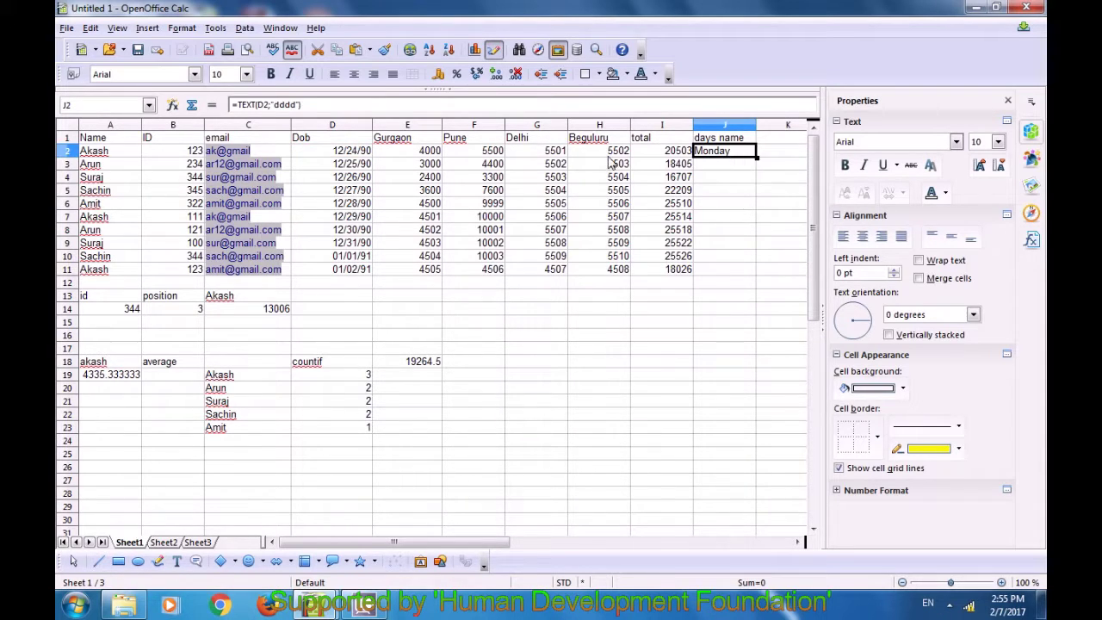
pyautogui.click(364, 152)
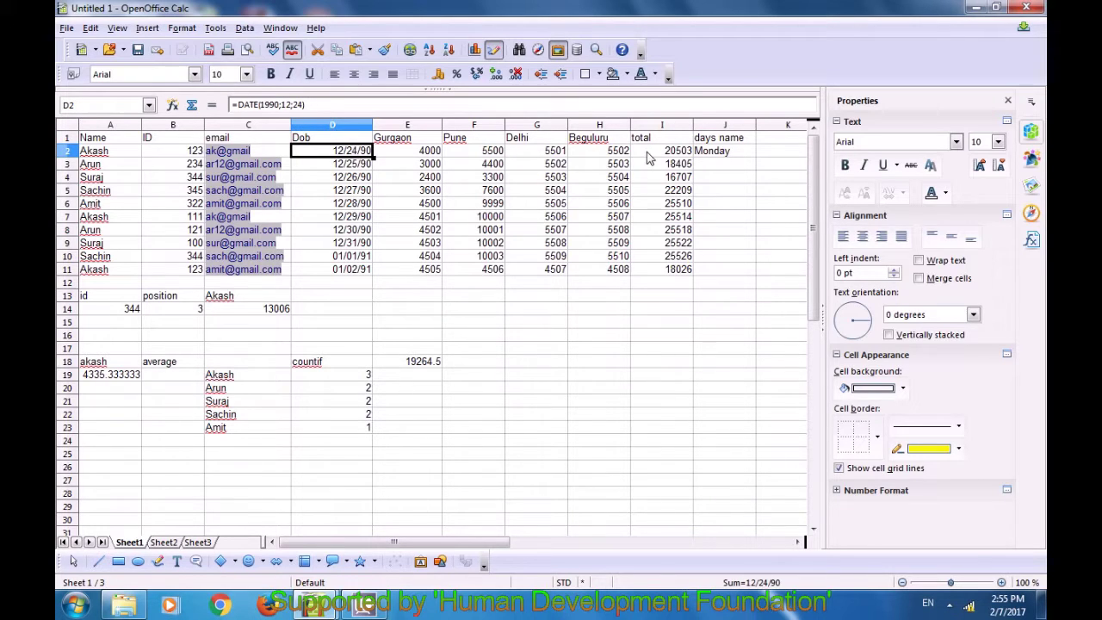
pyautogui.click(725, 157)
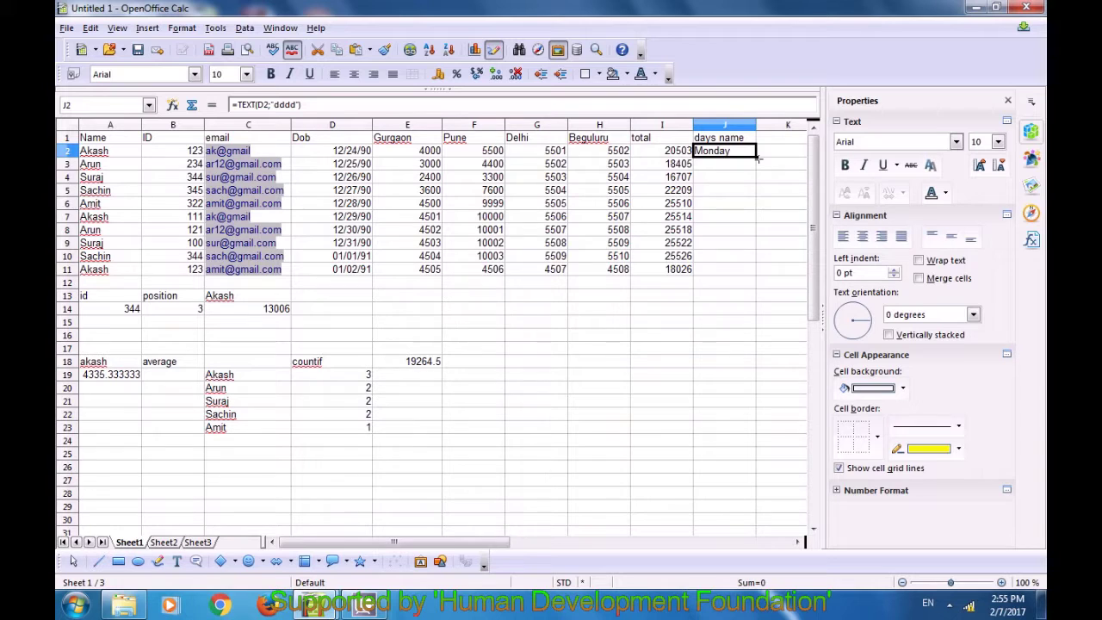
pyautogui.moveTo(757, 157); pyautogui.dragTo(756, 273)
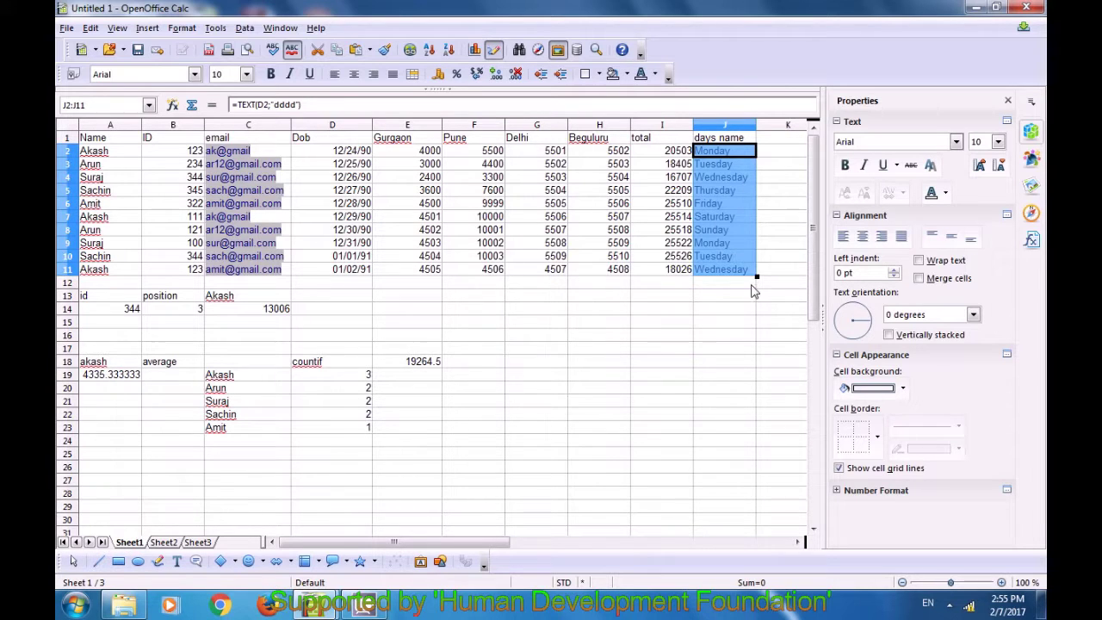
pyautogui.click(752, 297)
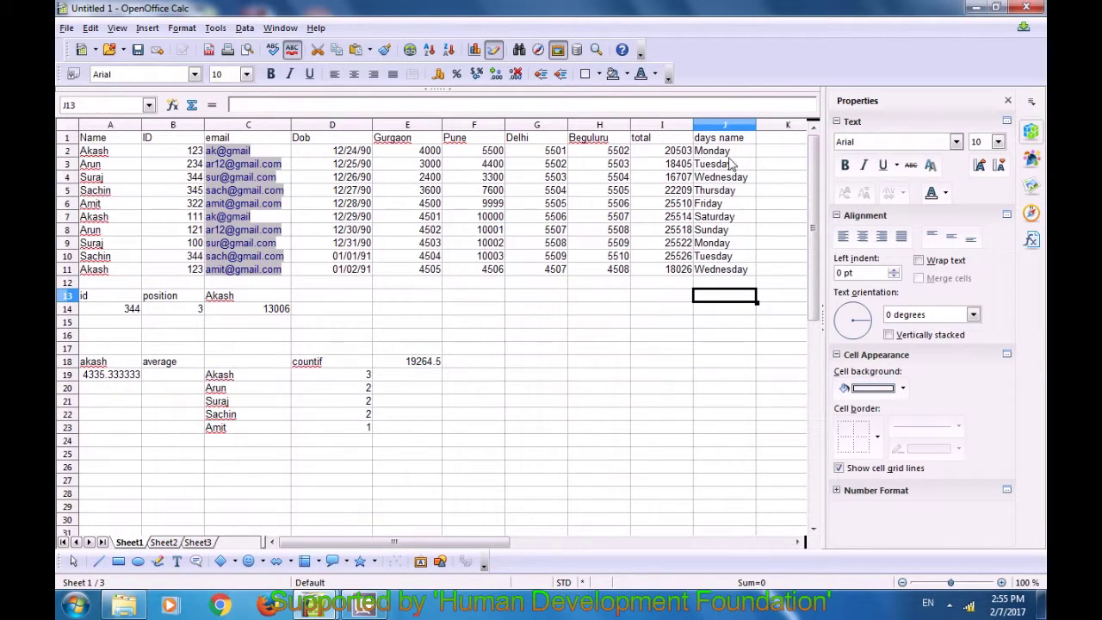
pyautogui.click(648, 322)
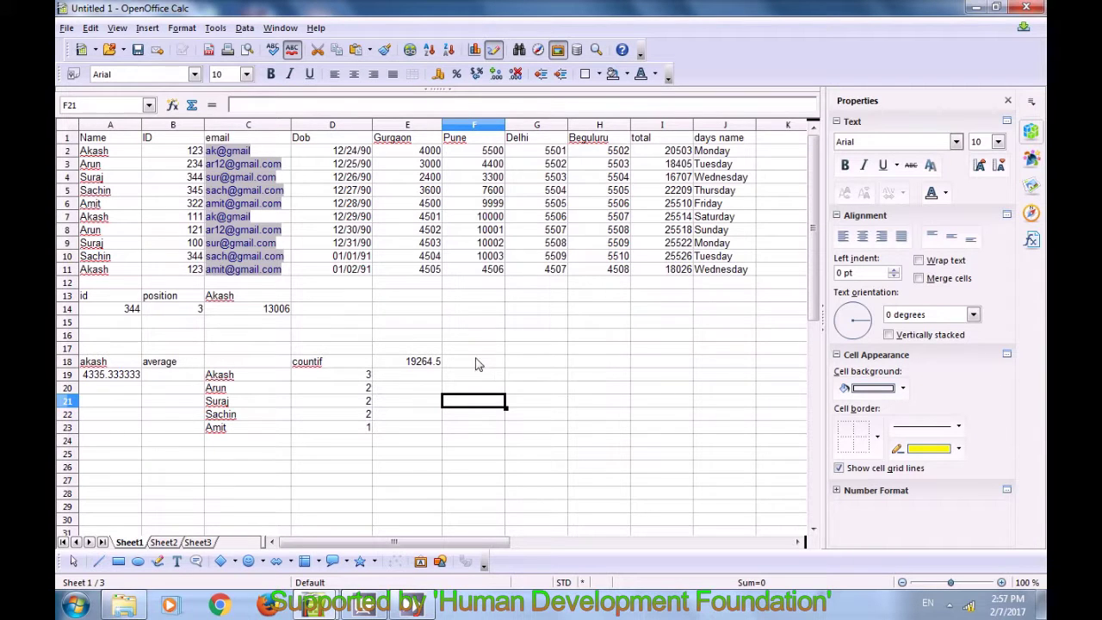
# - Add the heading "Rank" in F18 and list the numbers 1 to 5 below it in F19:F23
pyautogui.click(480, 364)
pyautogui.write('Rank')
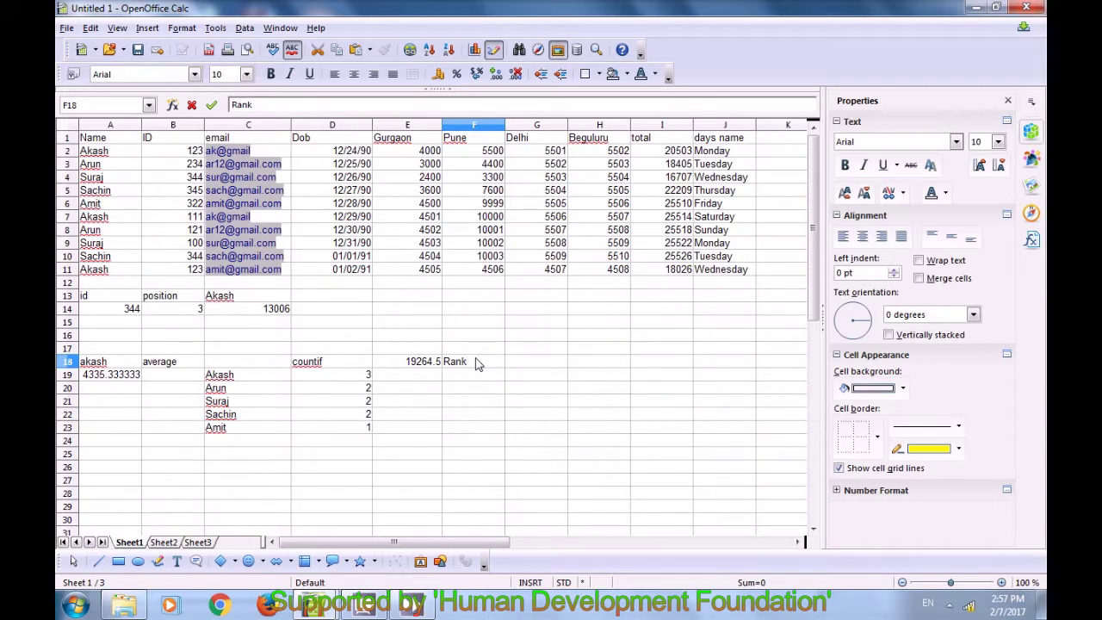
pyautogui.press('Return')
pyautogui.write('1')
pyautogui.press('Return')
pyautogui.write('32')
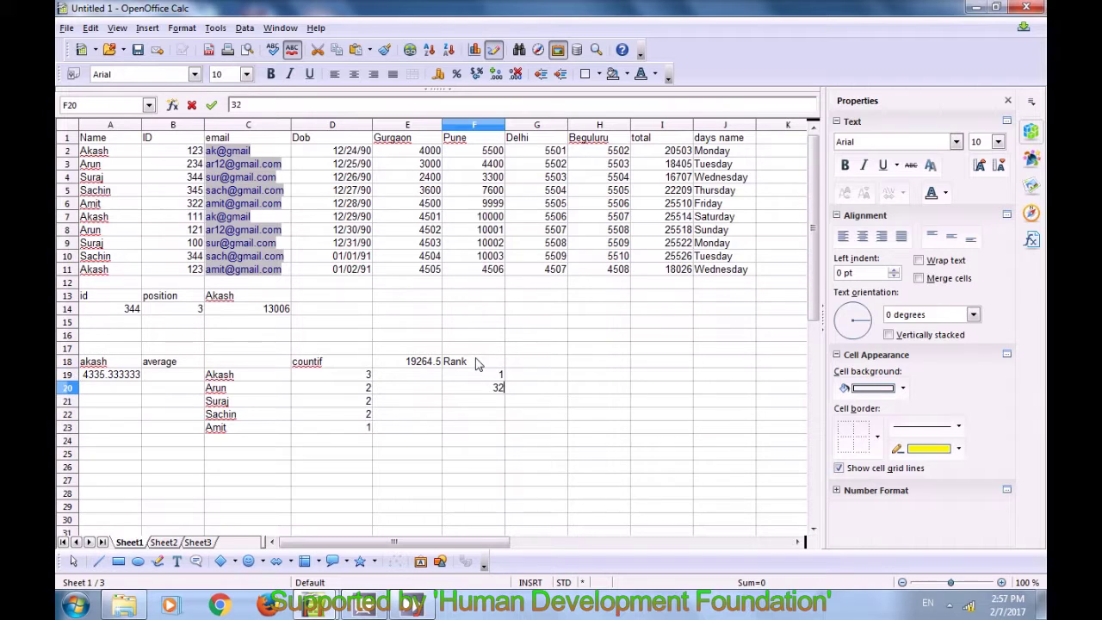
pyautogui.press('BackSpace')
pyautogui.press('BackSpace')
pyautogui.write('2')
pyautogui.press('Return')
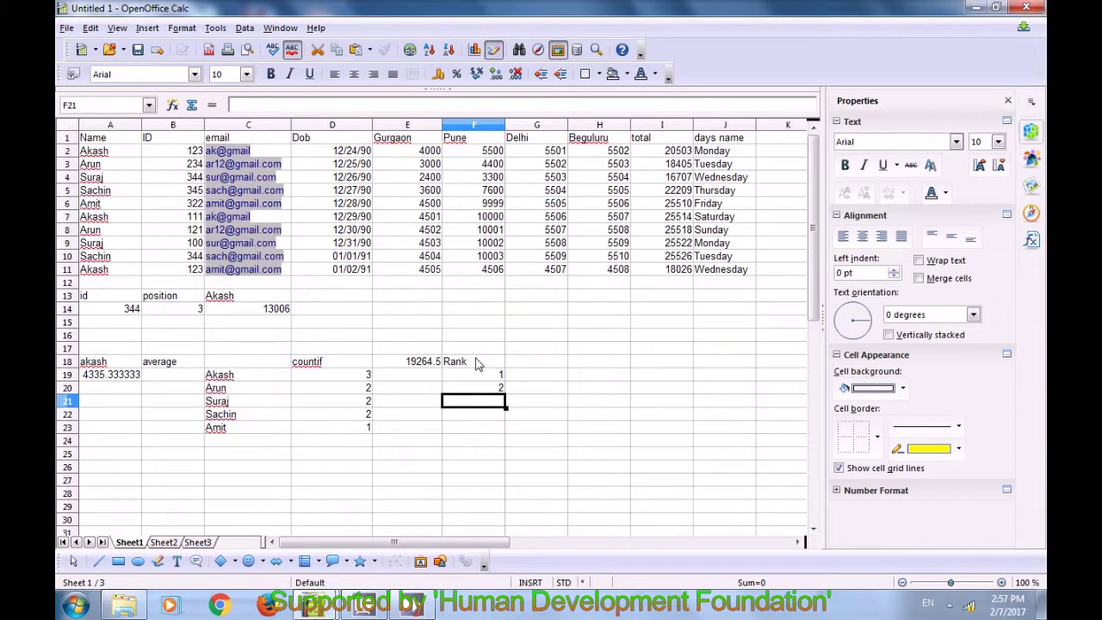
pyautogui.write('3')
pyautogui.press('Return')
pyautogui.write('4')
pyautogui.press('Return')
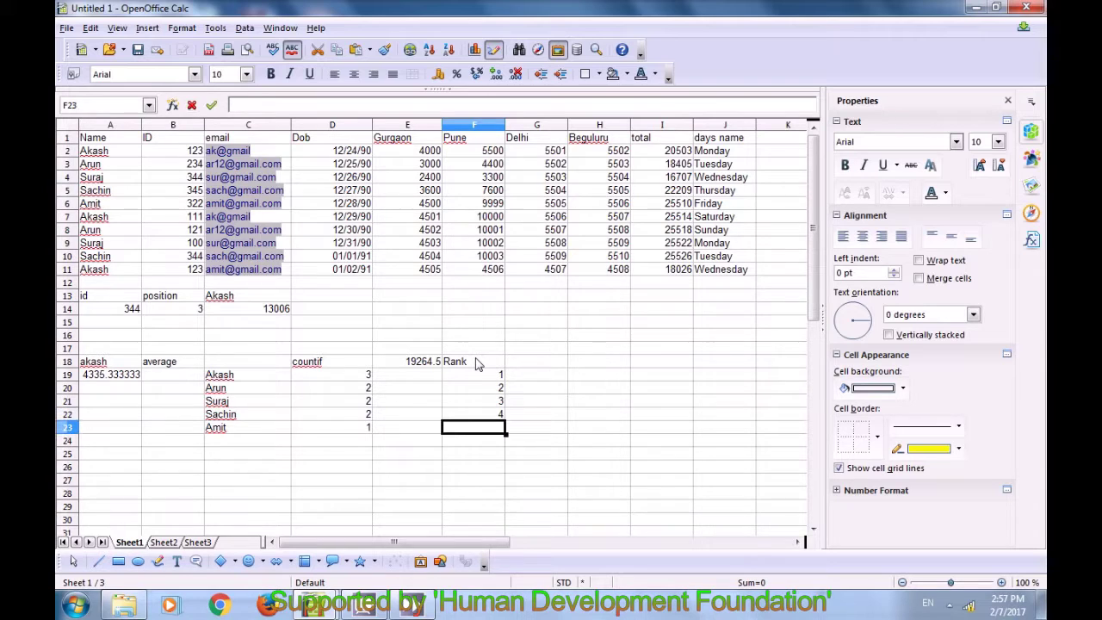
pyautogui.write('5')
pyautogui.press('Return')
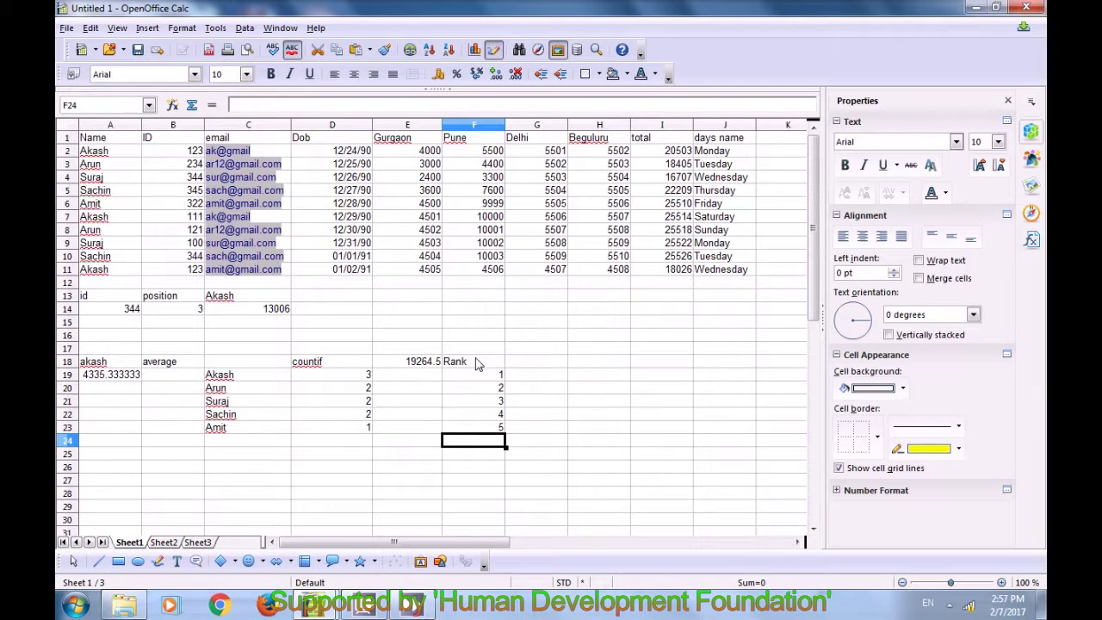
# - Add the heading "max" in G18, next to the Rank heading
pyautogui.click(522, 366)
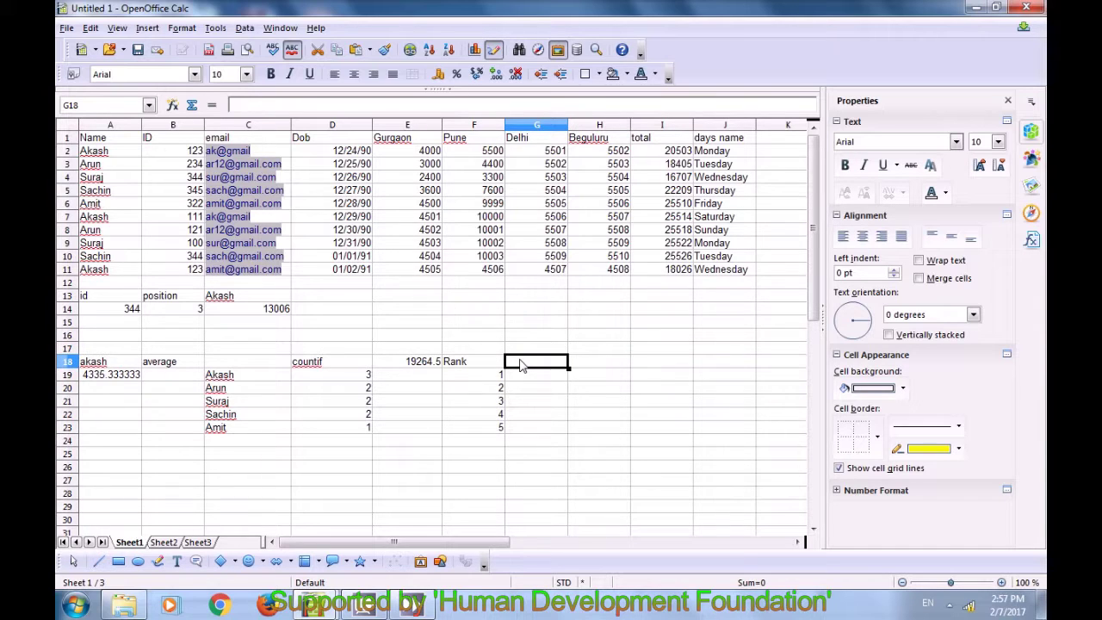
pyautogui.write('max')
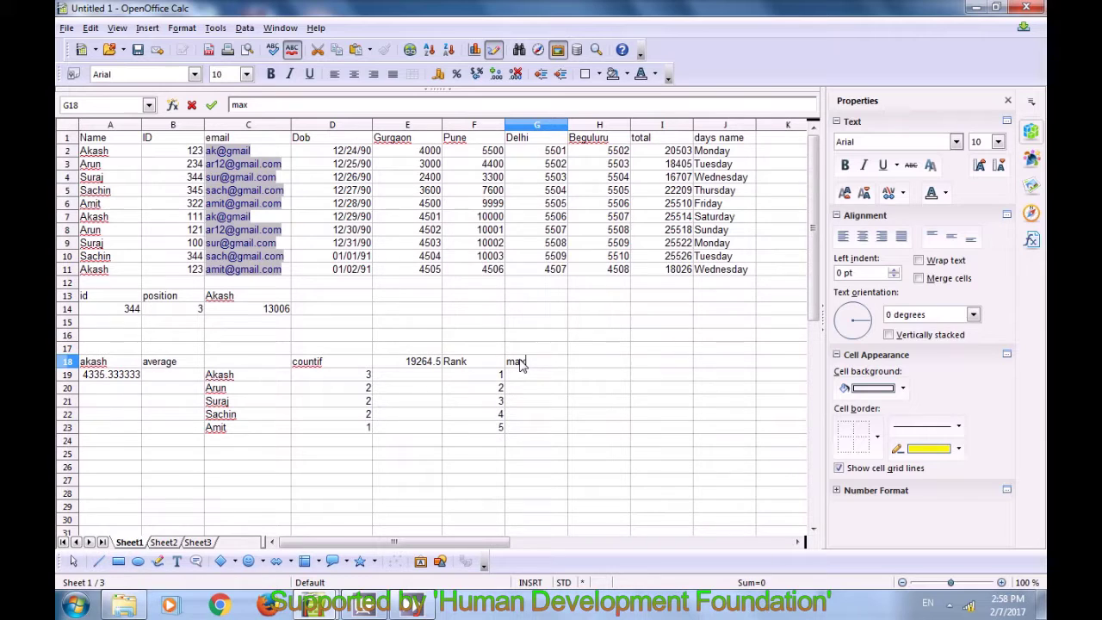
pyautogui.press('Return')
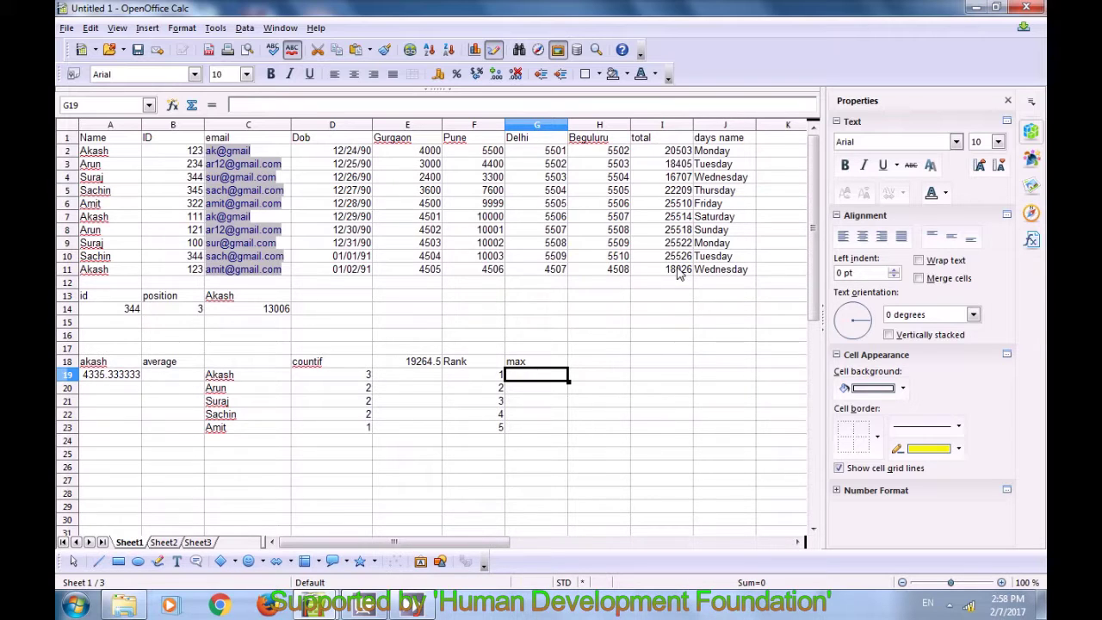
# - Enter the formula =MAX(I2:I11) in G19 to return the highest total beside rank 1
pyautogui.write('=')
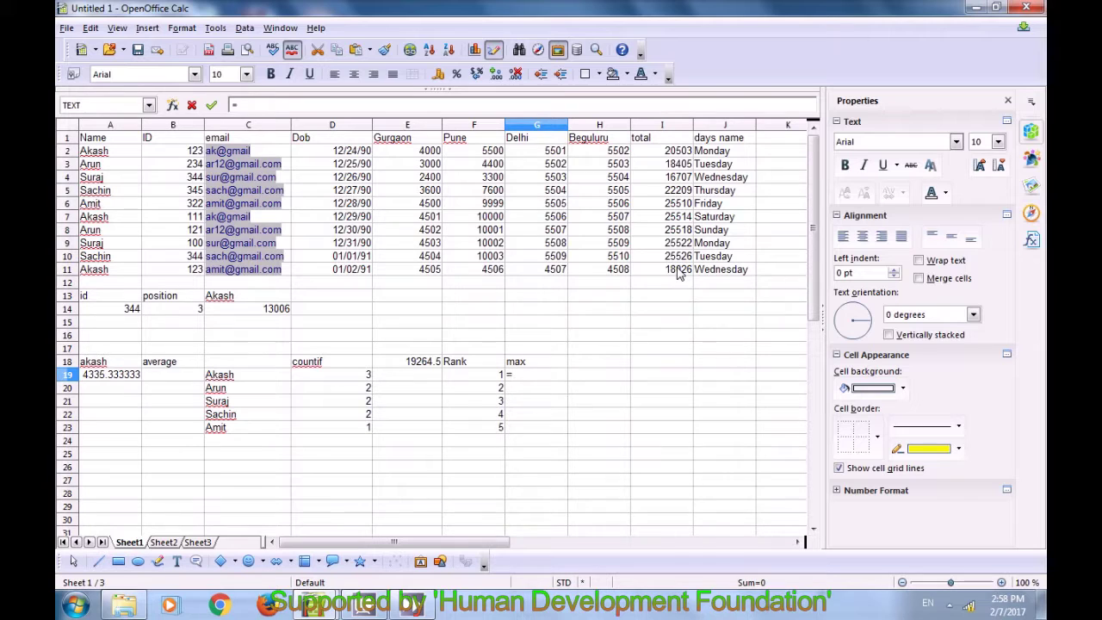
pyautogui.write('max')
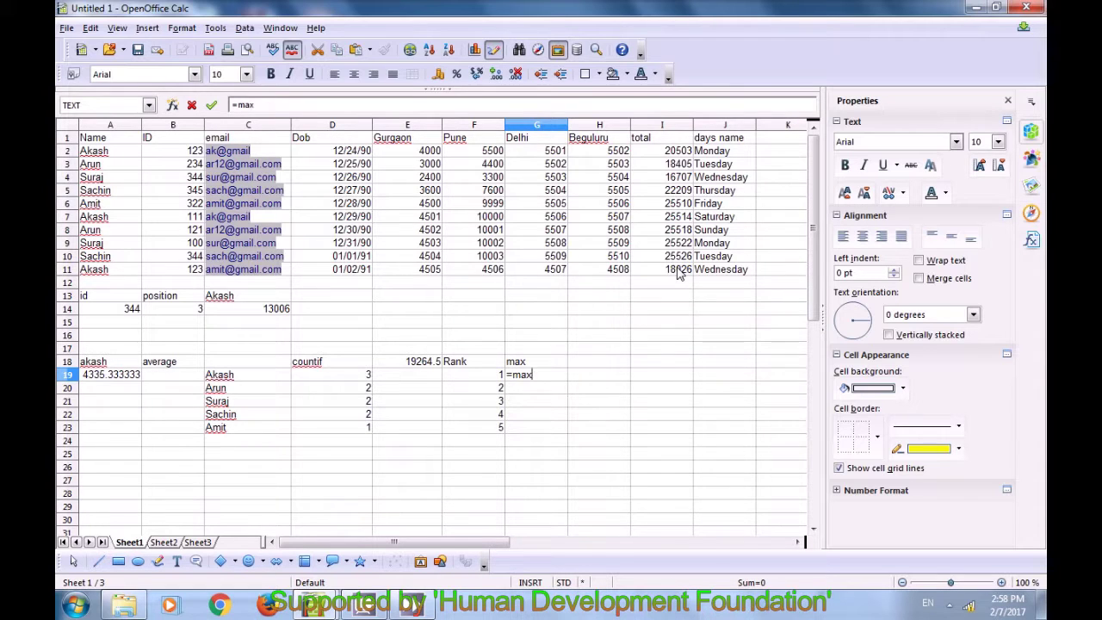
pyautogui.write('(')
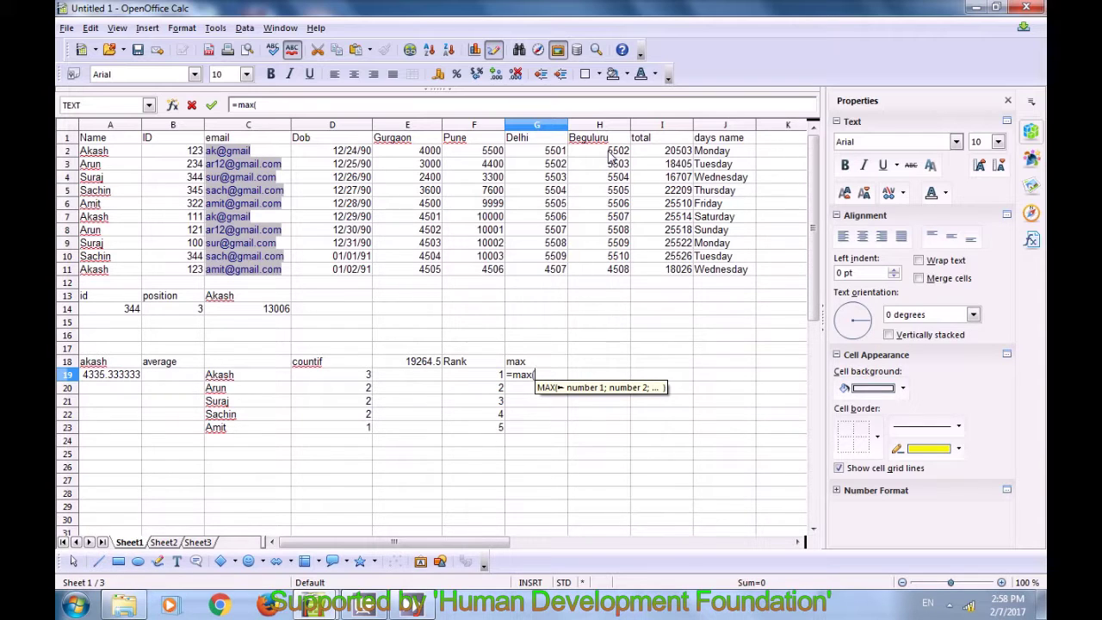
pyautogui.moveTo(659, 156); pyautogui.dragTo(677, 281)
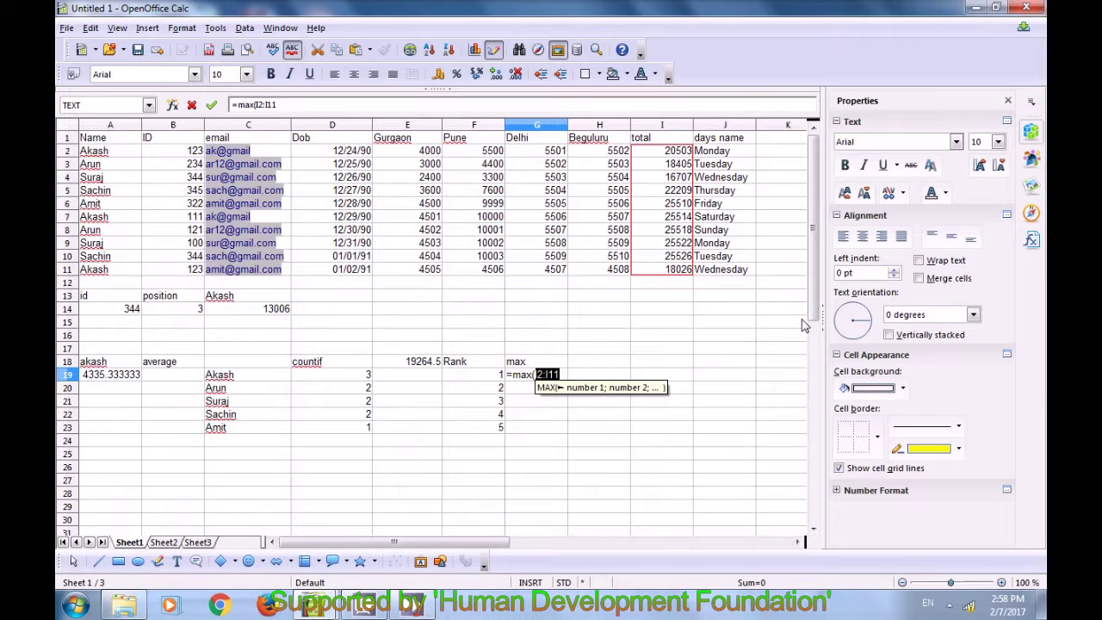
pyautogui.write(')')
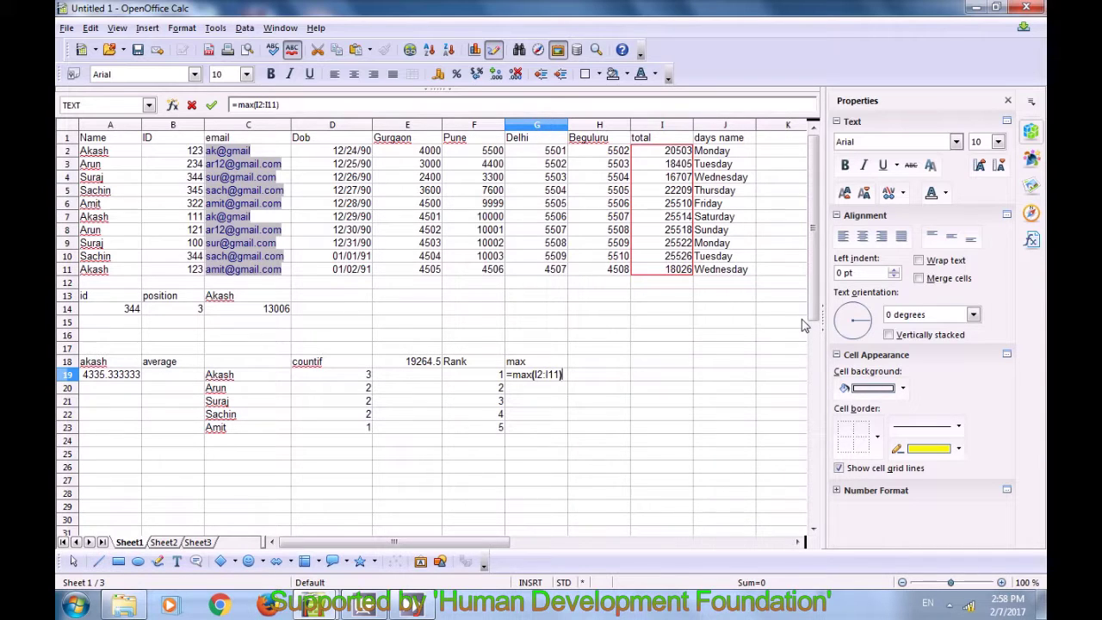
pyautogui.press('Return')
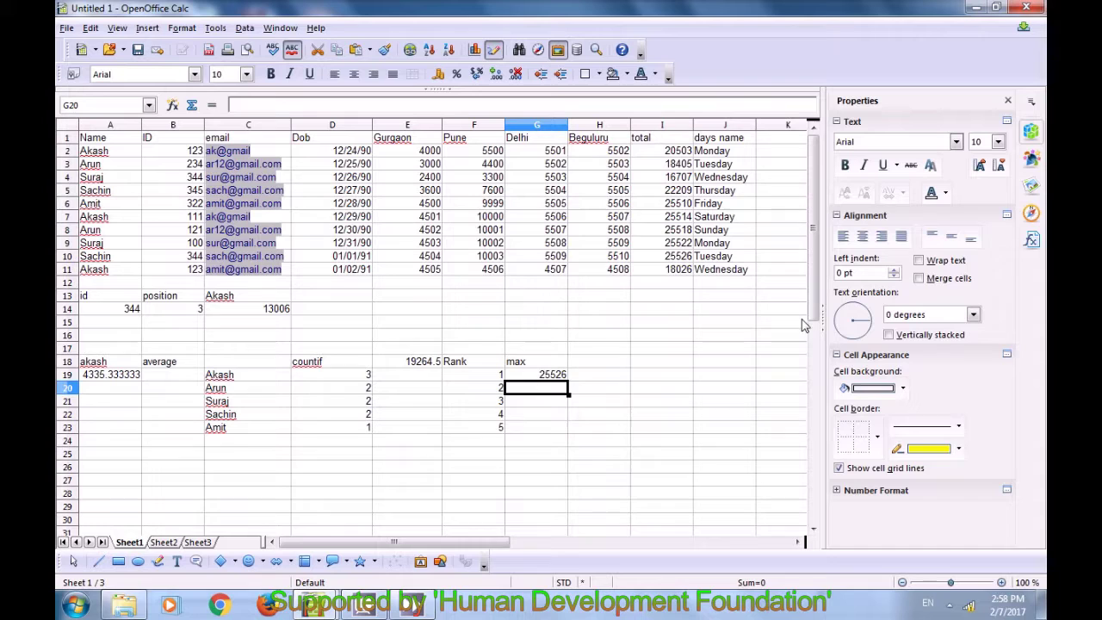
pyautogui.click(551, 377)
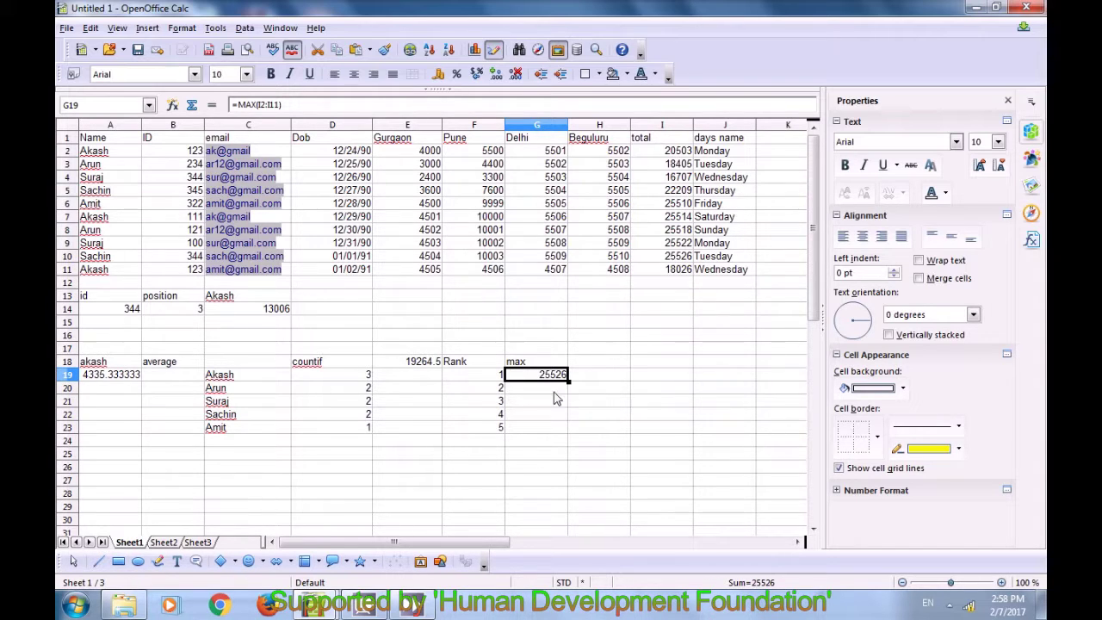
# - Enter the formula =LARGE(I2:I11;F20) in G20 to return the total matching the rank in F20
pyautogui.click(555, 393)
pyautogui.write('=la')
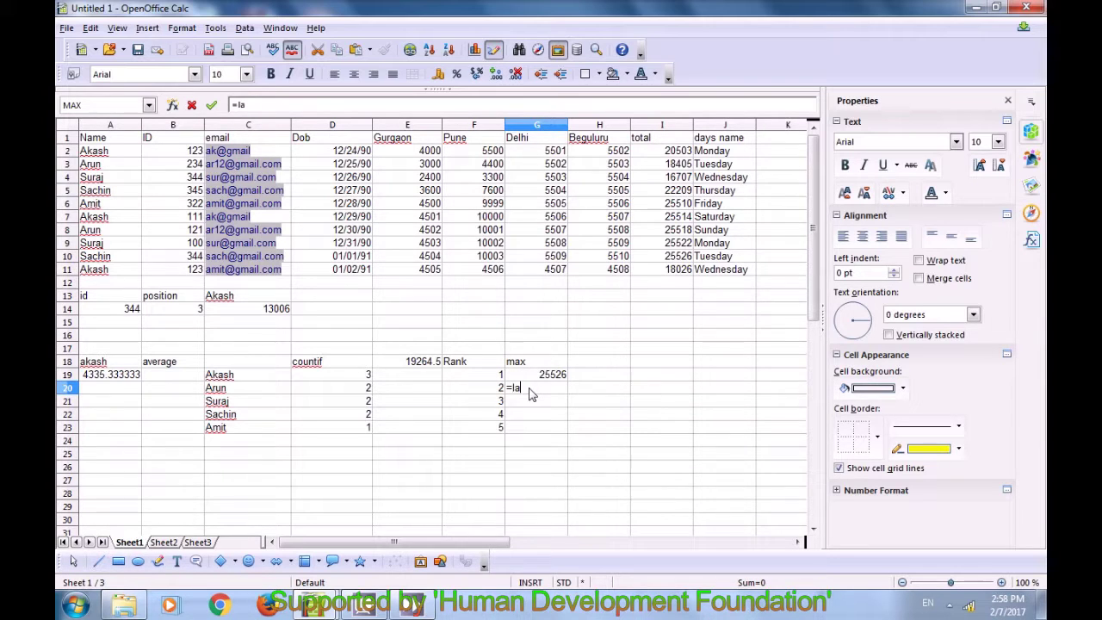
pyautogui.write('rge(')
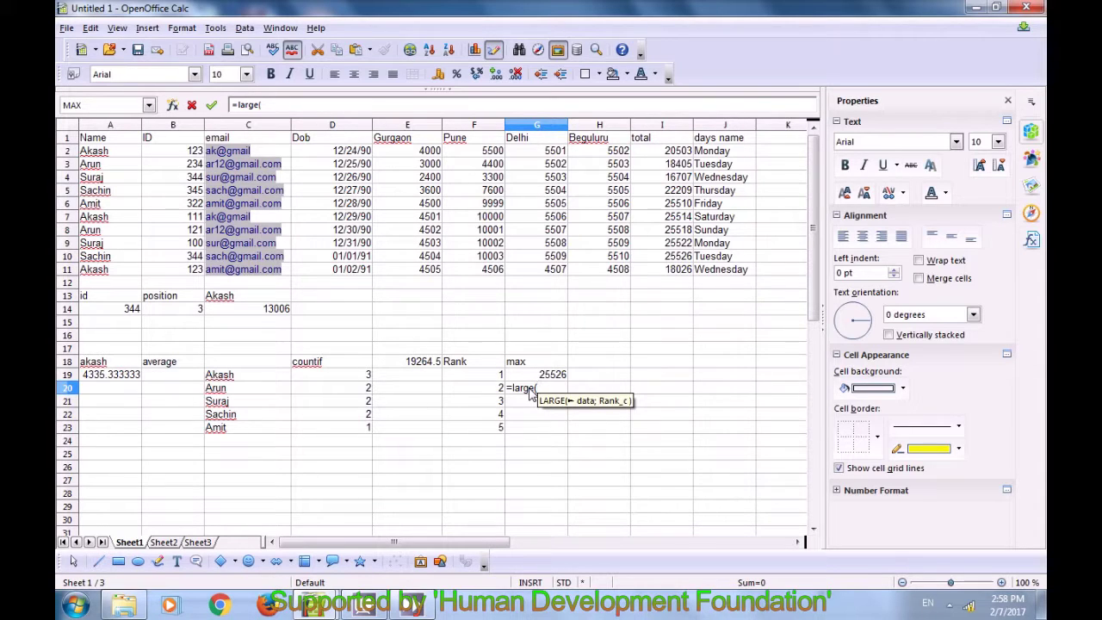
pyautogui.moveTo(671, 151); pyautogui.dragTo(677, 282)
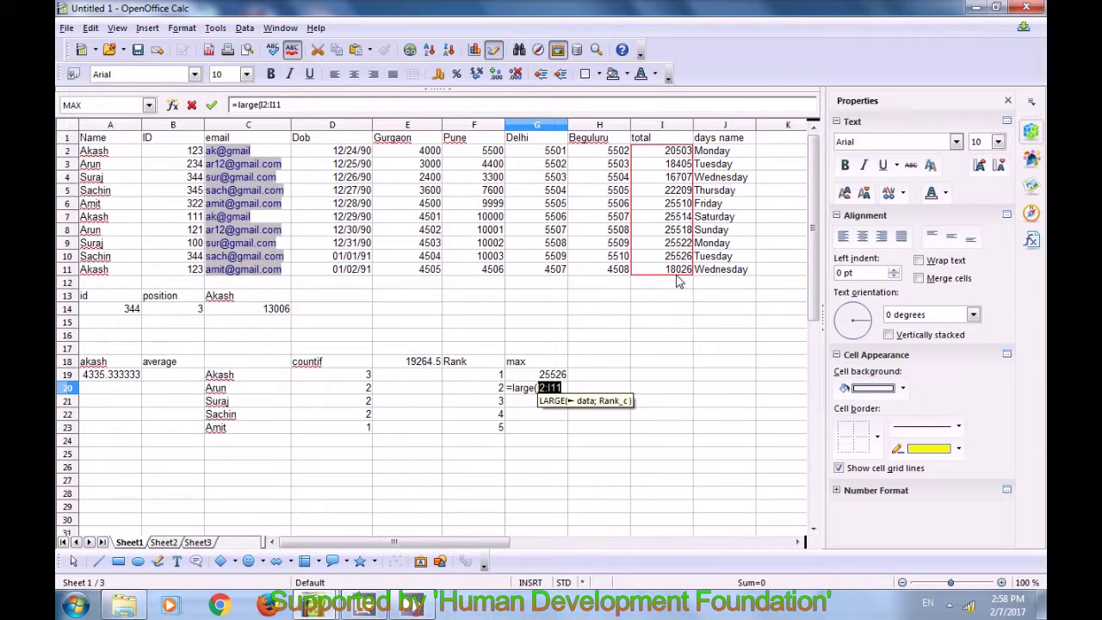
pyautogui.write(';')
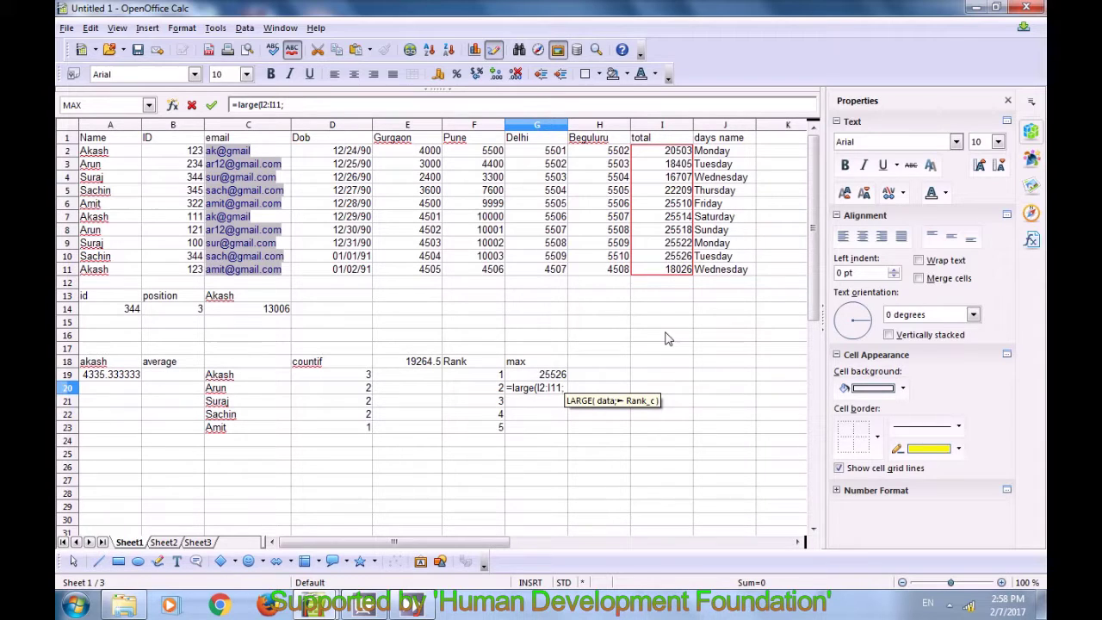
pyautogui.click(500, 391)
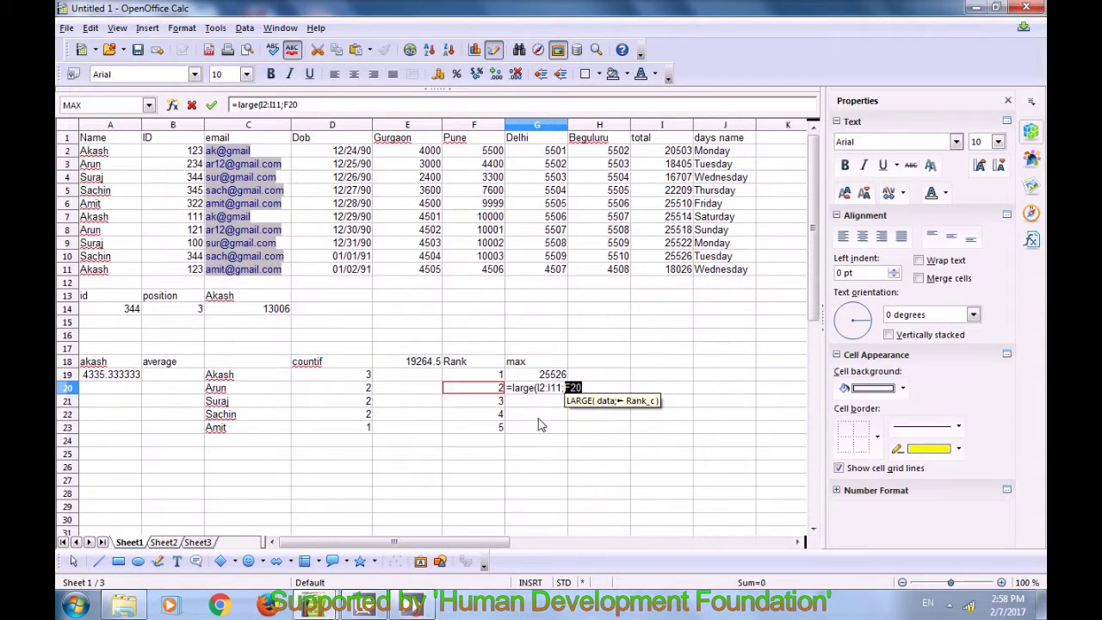
pyautogui.write(')')
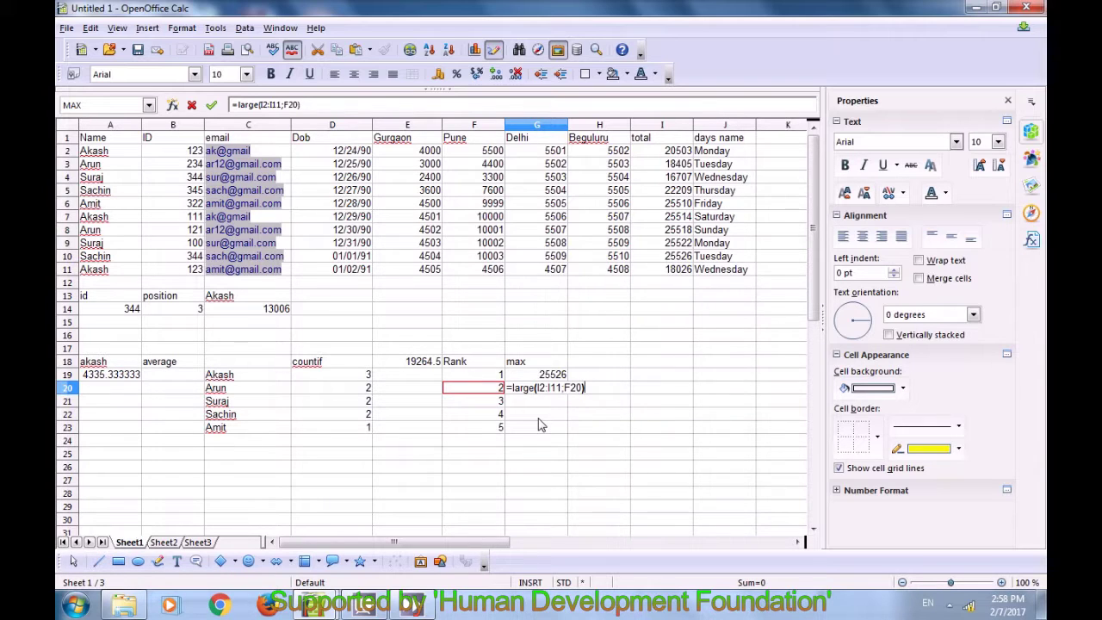
pyautogui.press('Return')
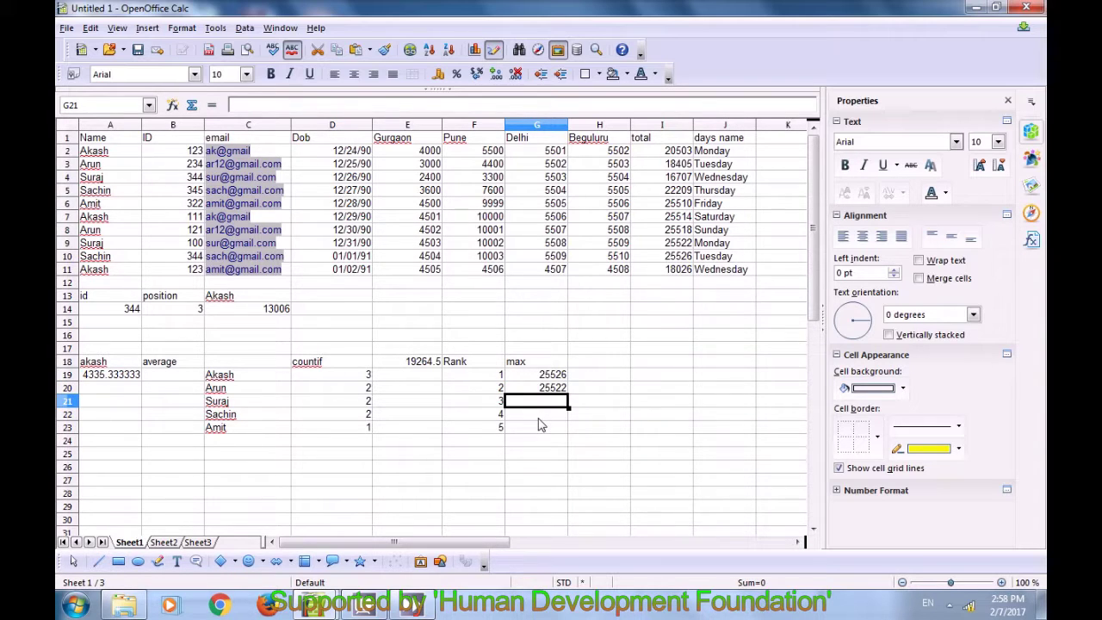
# - Fill the LARGE formula from G20 down to G23 and check the formulas in the filled cells
pyautogui.click(537, 394)
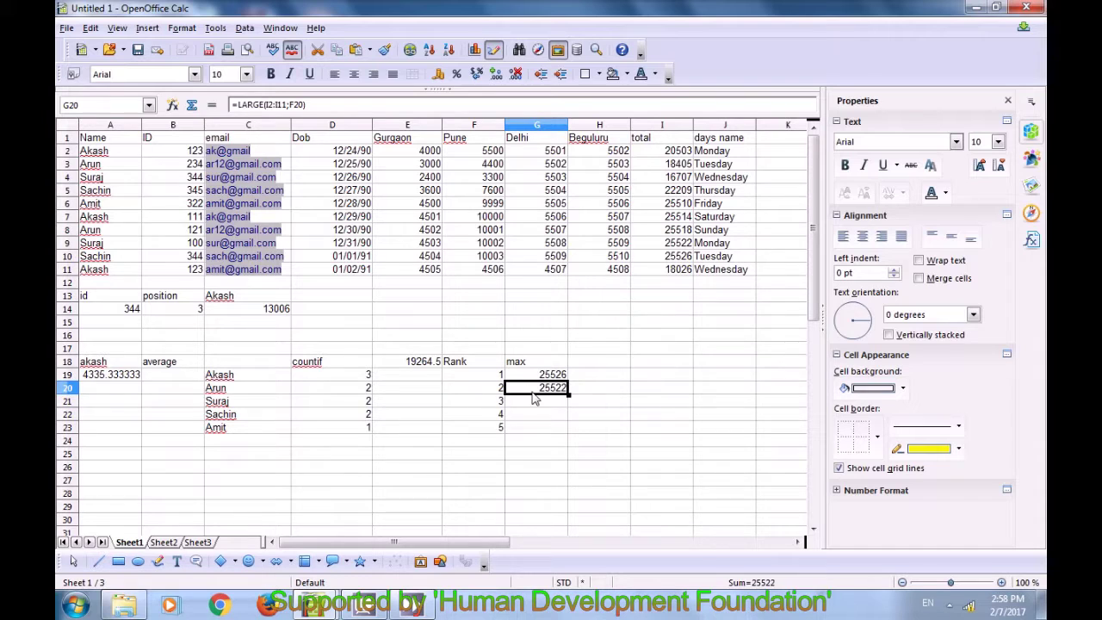
pyautogui.moveTo(569, 394); pyautogui.dragTo(560, 427)
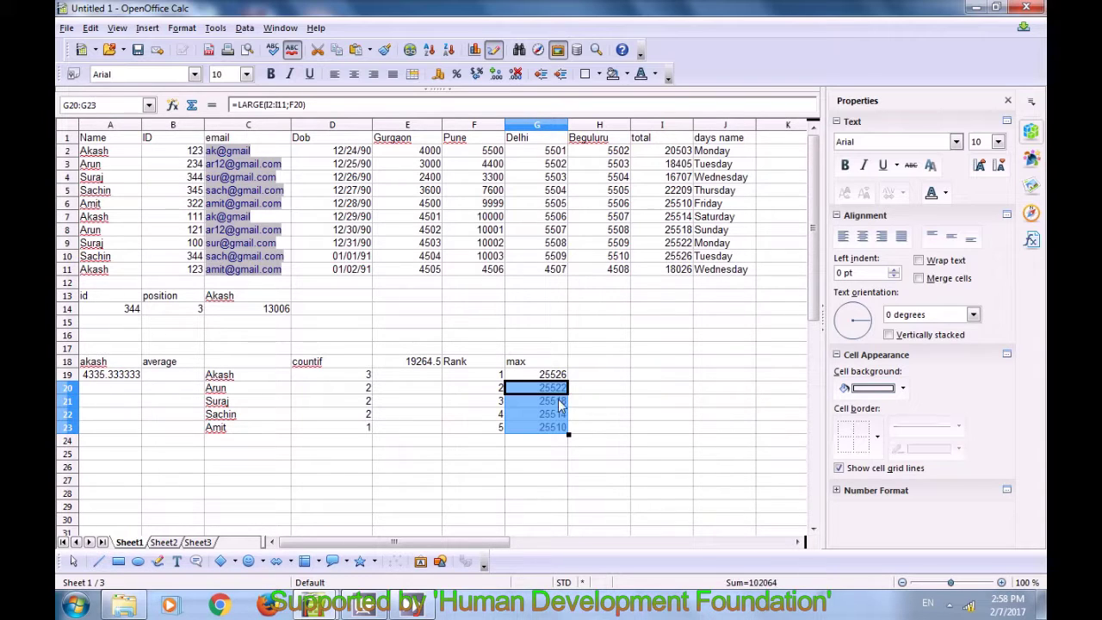
pyautogui.click(498, 457)
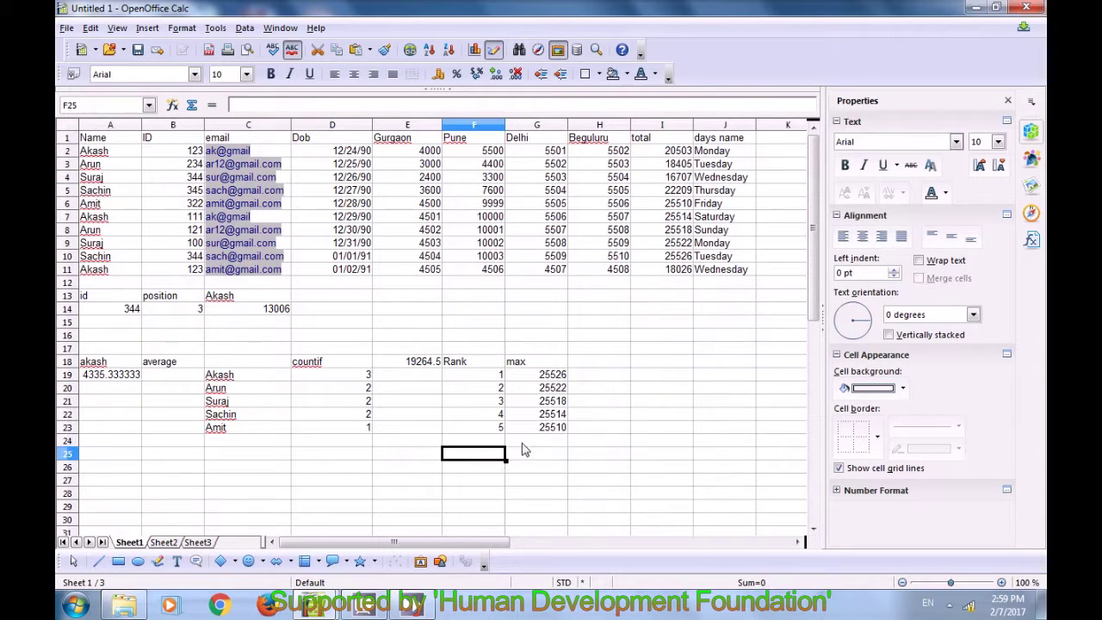
pyautogui.click(560, 393)
pyautogui.click(558, 402)
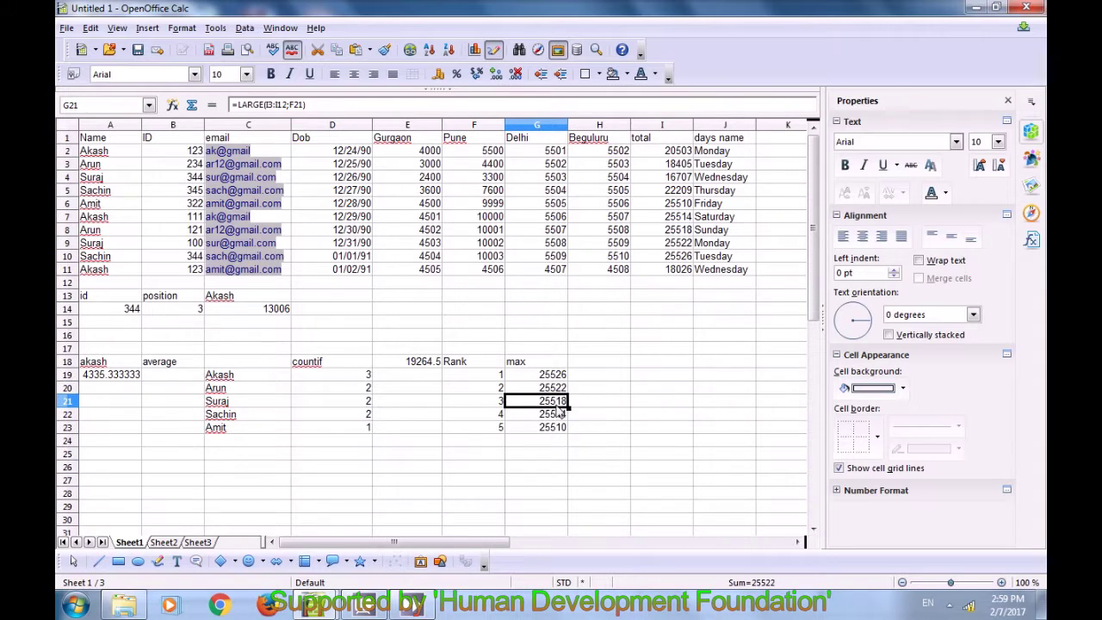
pyautogui.click(557, 414)
pyautogui.click(552, 424)
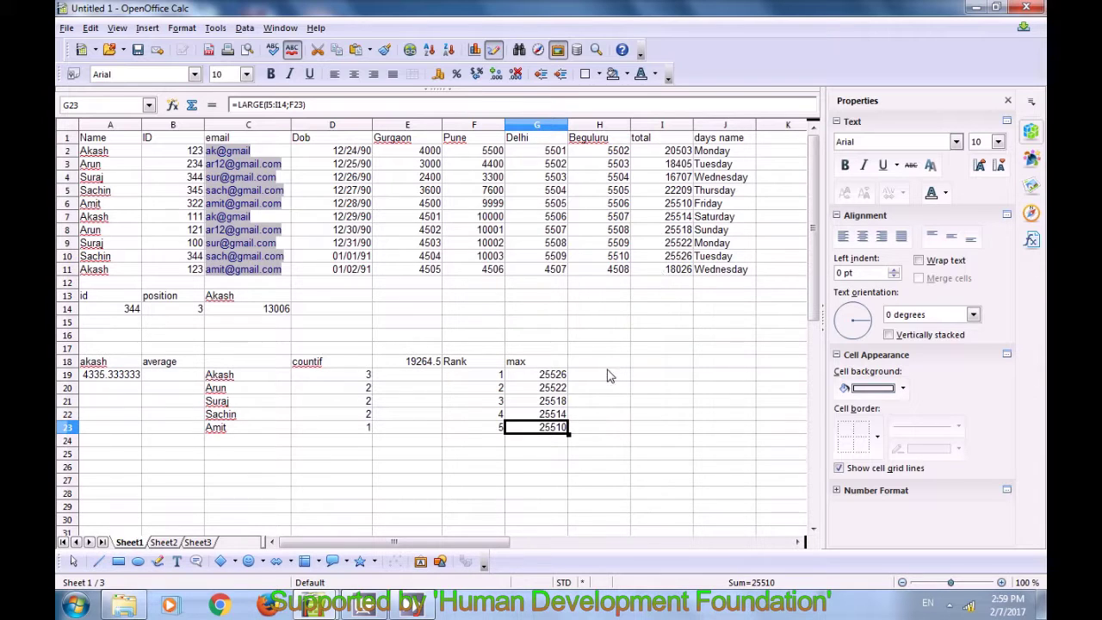
pyautogui.click(548, 442)
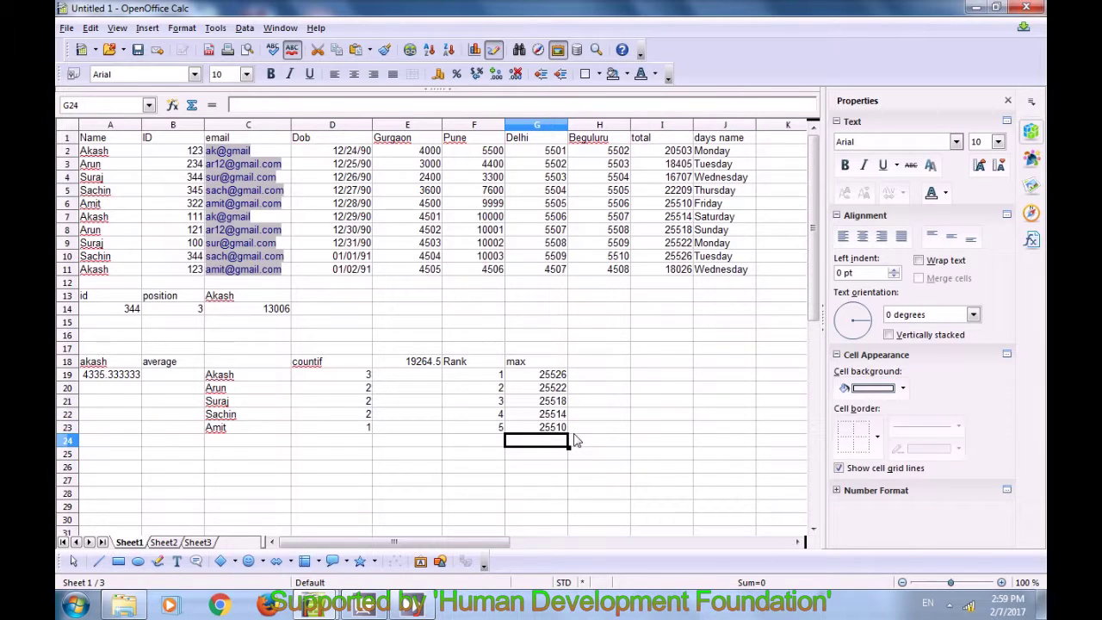
# - Add the heading "min" in H18 and enter the formula =MIN(I2:I11) below it in H19
pyautogui.click(607, 365)
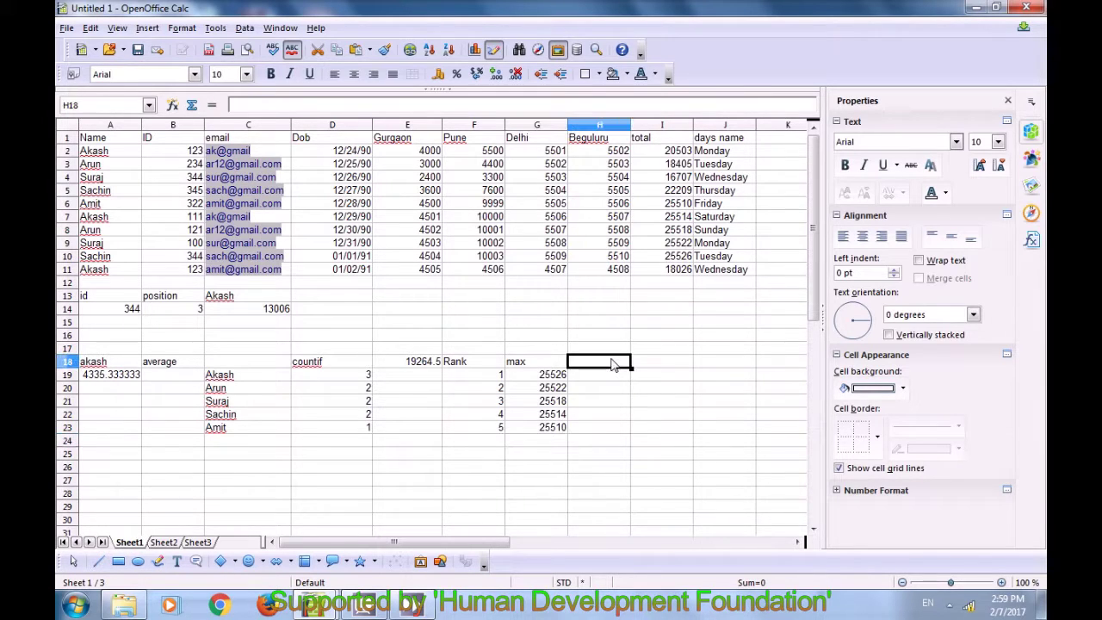
pyautogui.write('min')
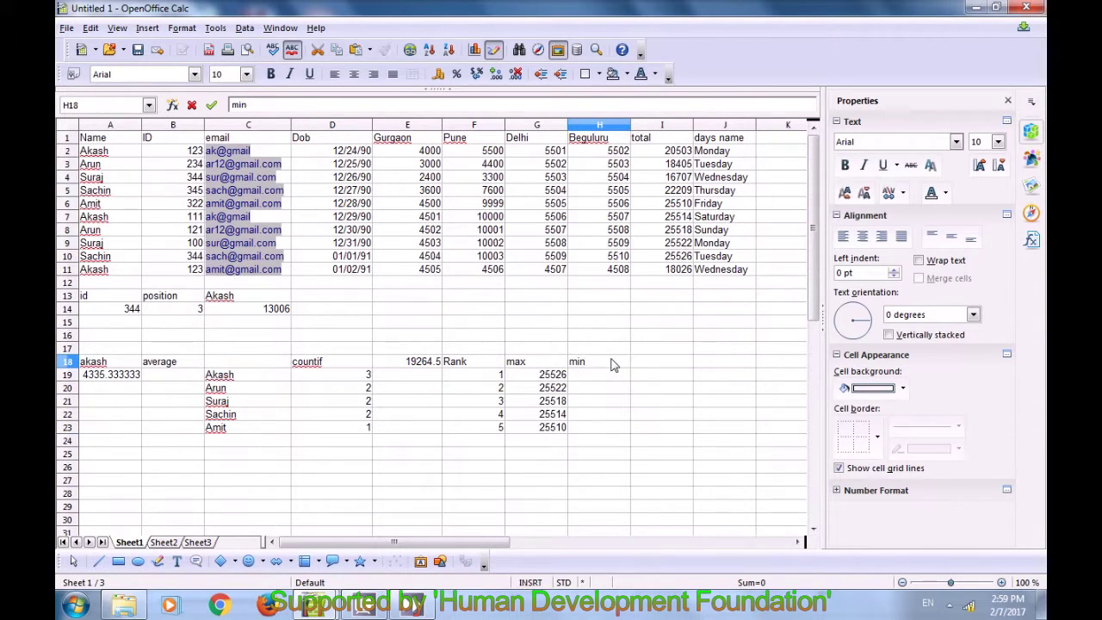
pyautogui.click(602, 376)
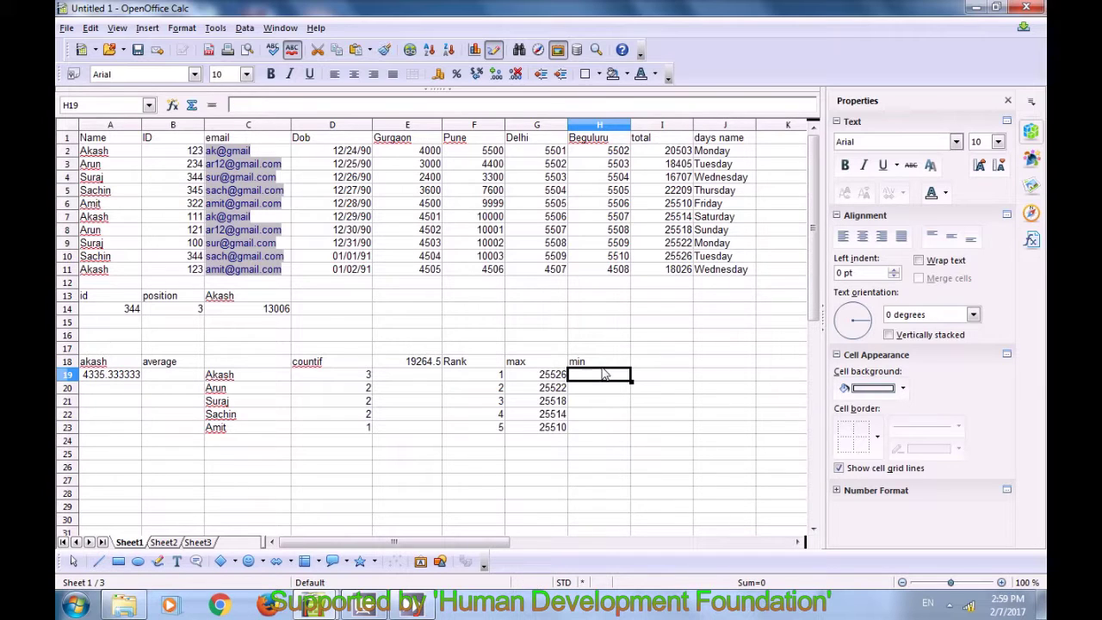
pyautogui.write('=')
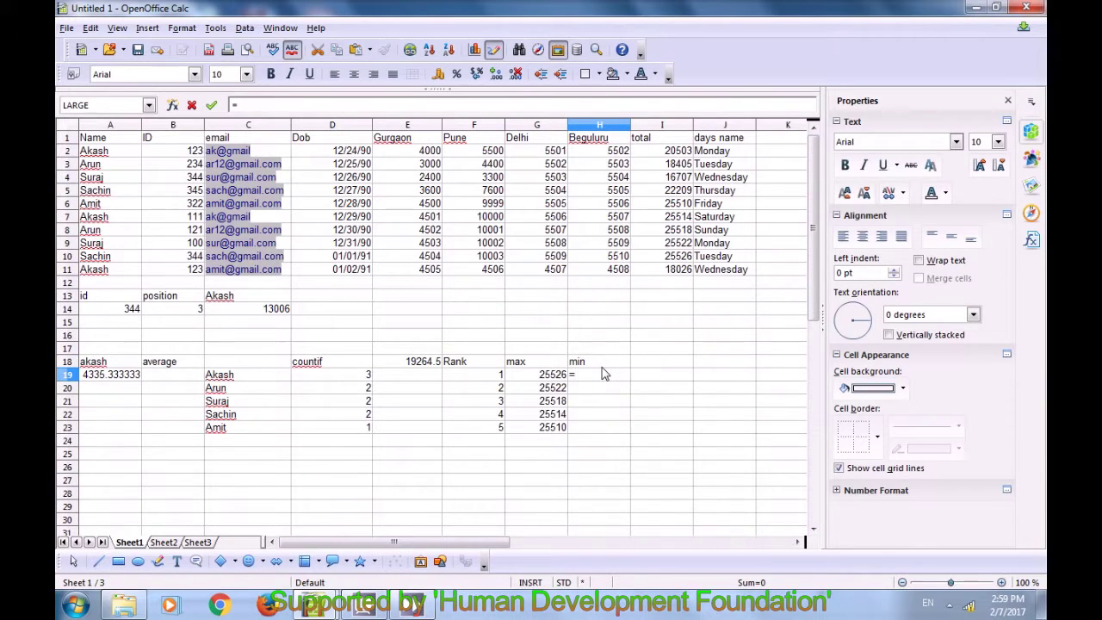
pyautogui.write('min(')
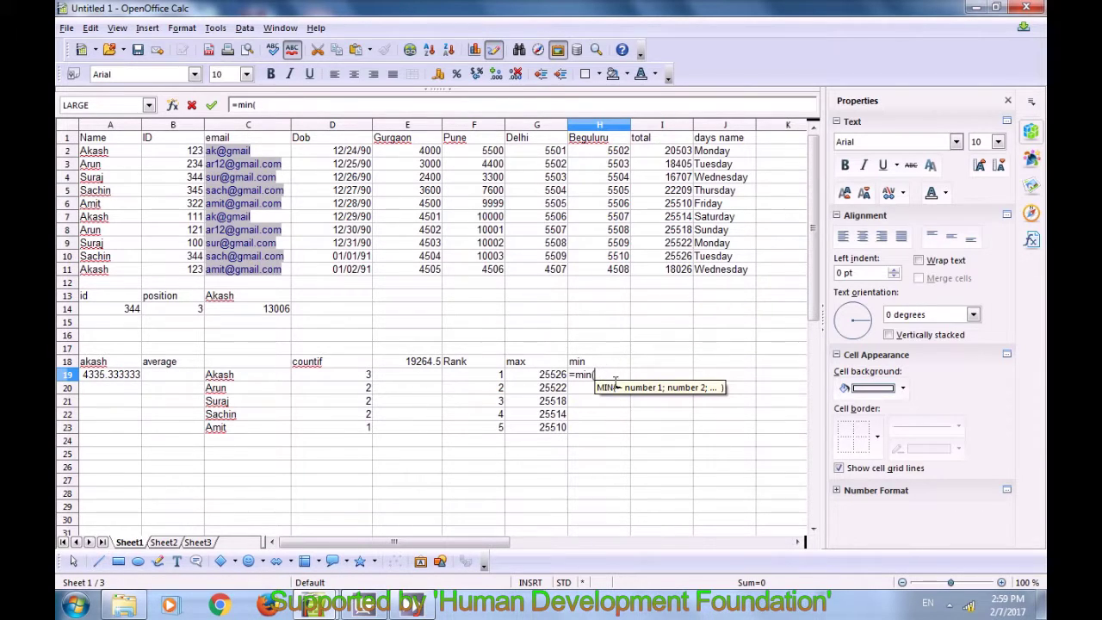
pyautogui.moveTo(663, 150); pyautogui.dragTo(678, 271)
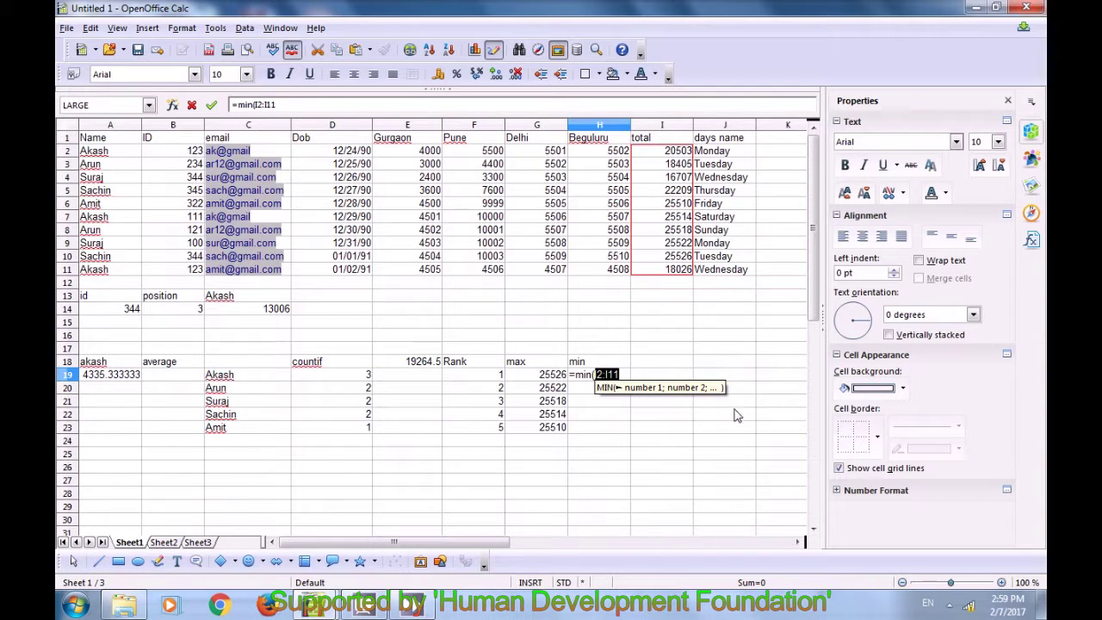
pyautogui.write(')')
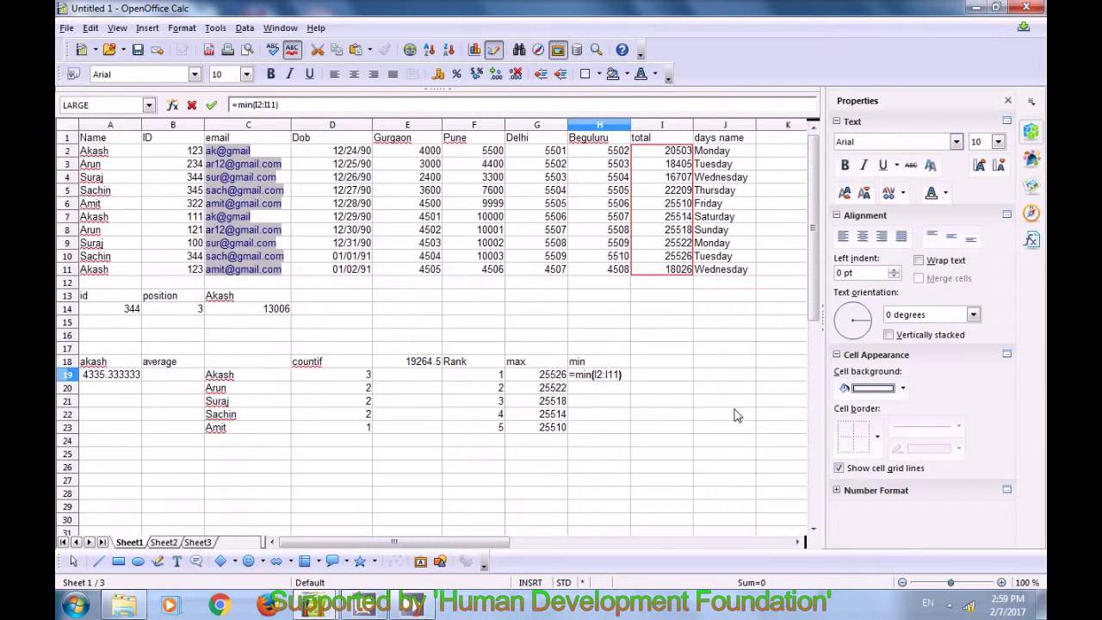
pyautogui.press('Return')
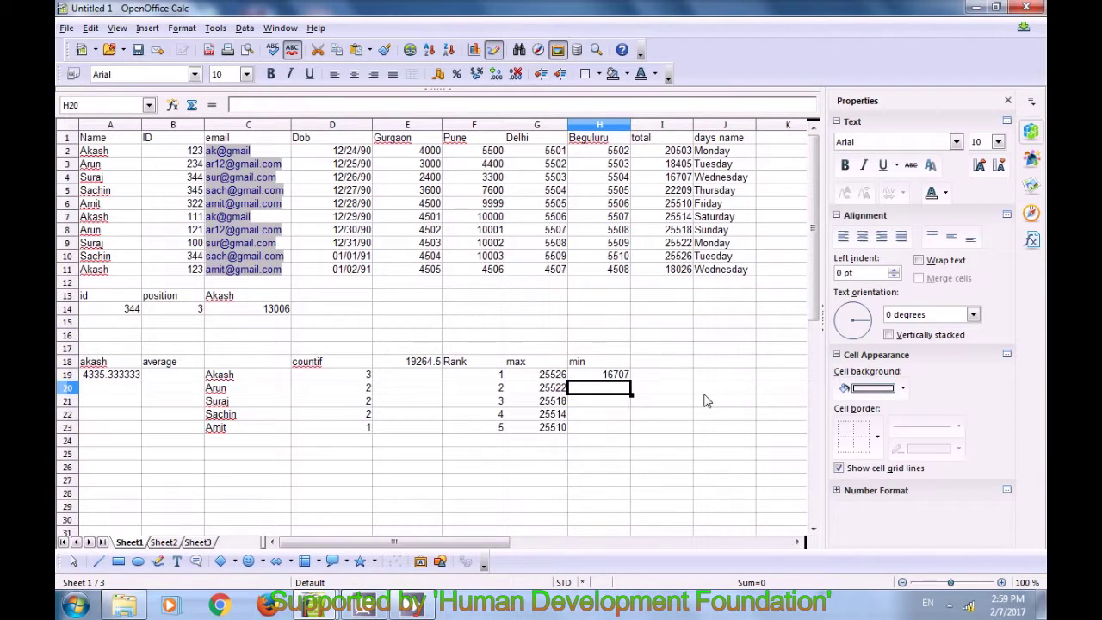
pyautogui.click(619, 377)
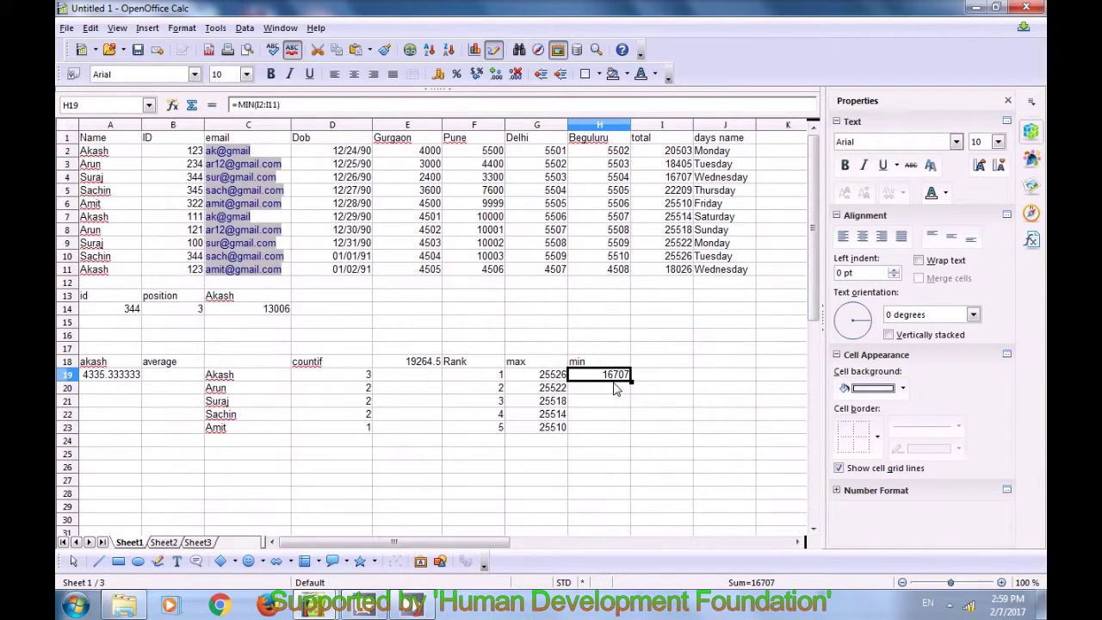
# - Enter the formula =SMALL(I2:I11;F20) in H20 to return the lowest total matching the rank in F20
pyautogui.click(600, 395)
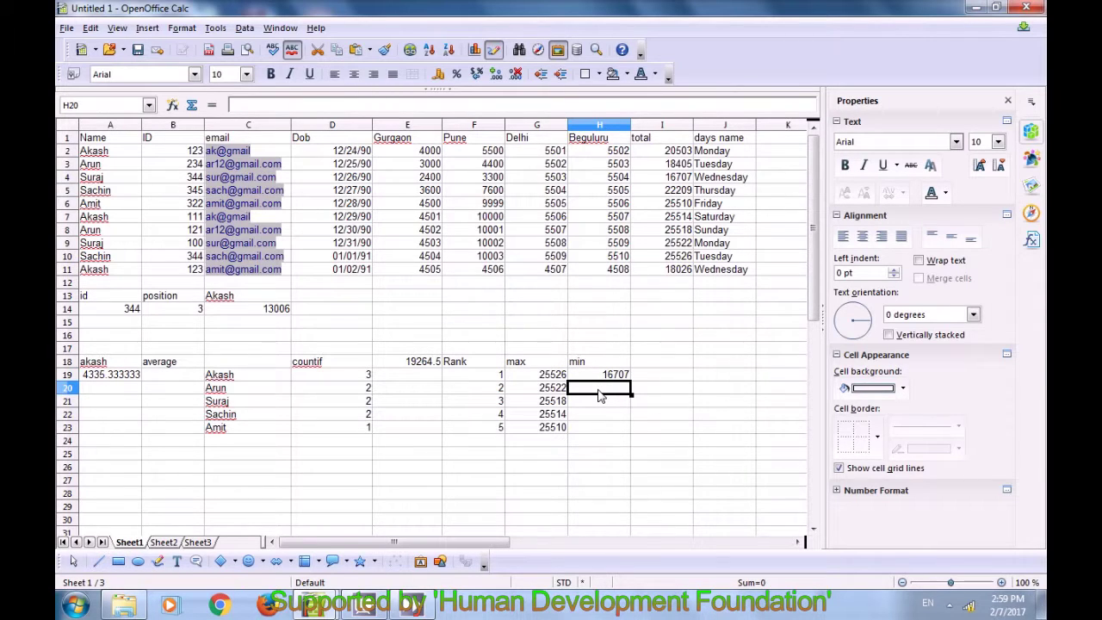
pyautogui.write('=')
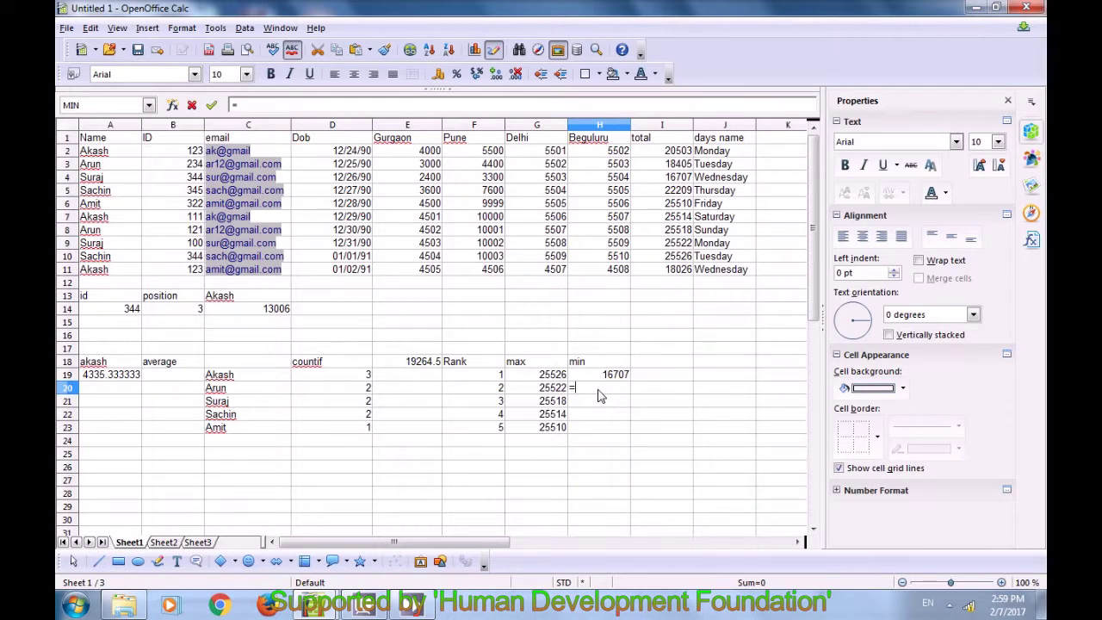
pyautogui.write('sma')
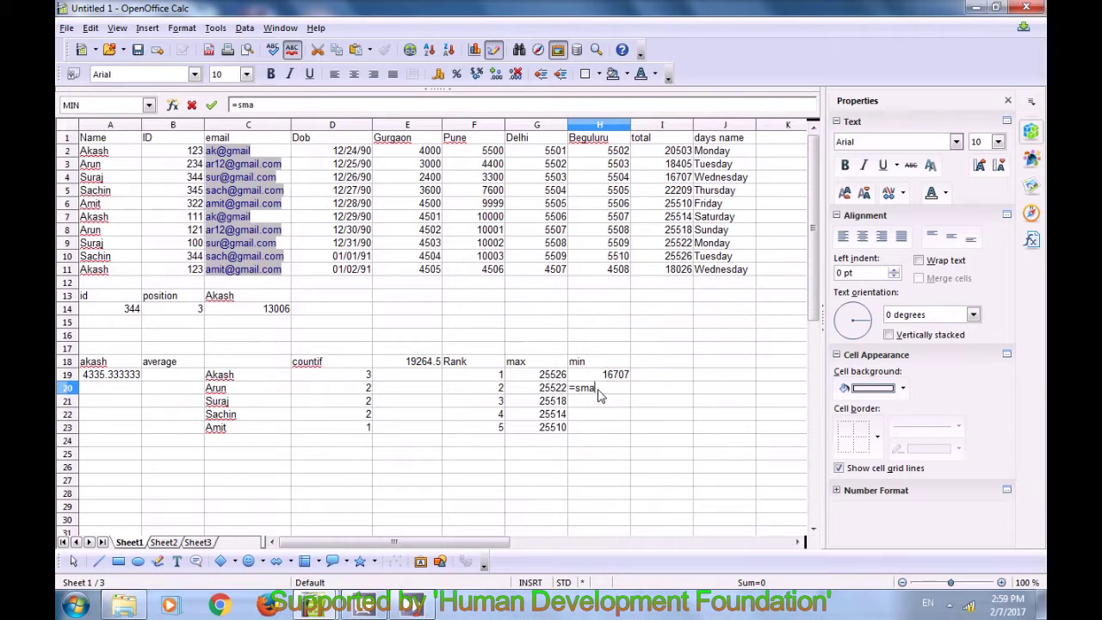
pyautogui.write('ll(')
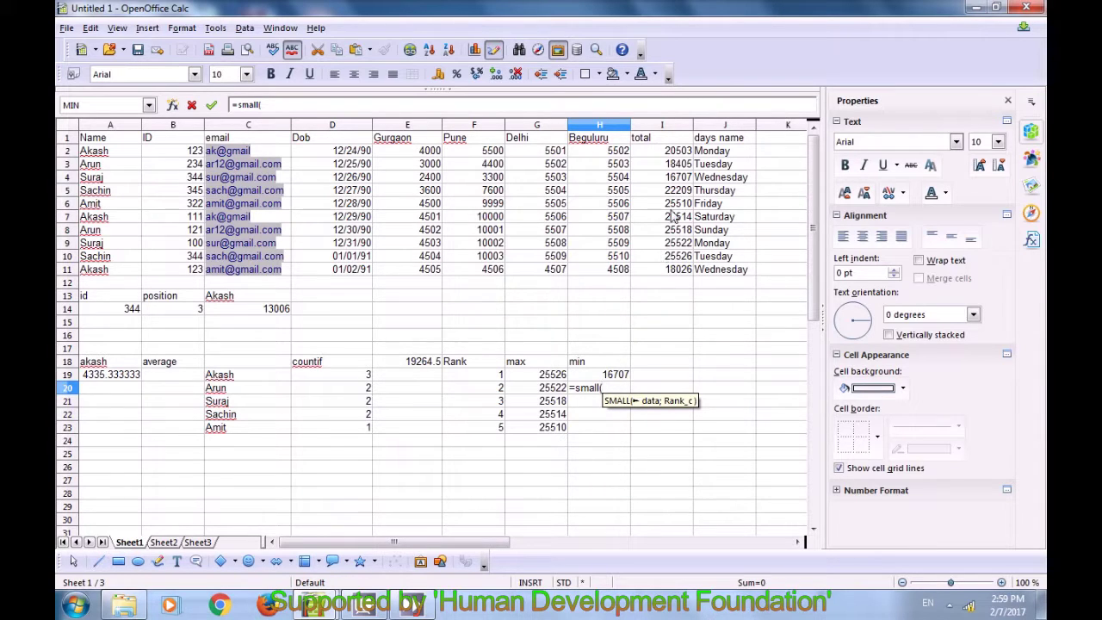
pyautogui.moveTo(670, 158); pyautogui.dragTo(671, 272)
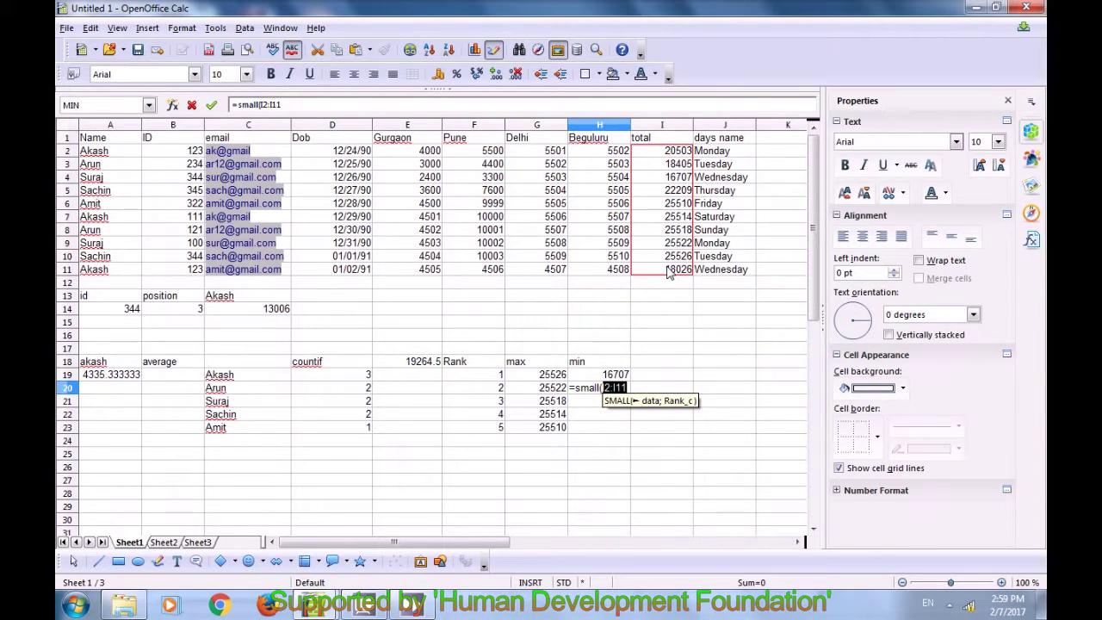
pyautogui.write(';')
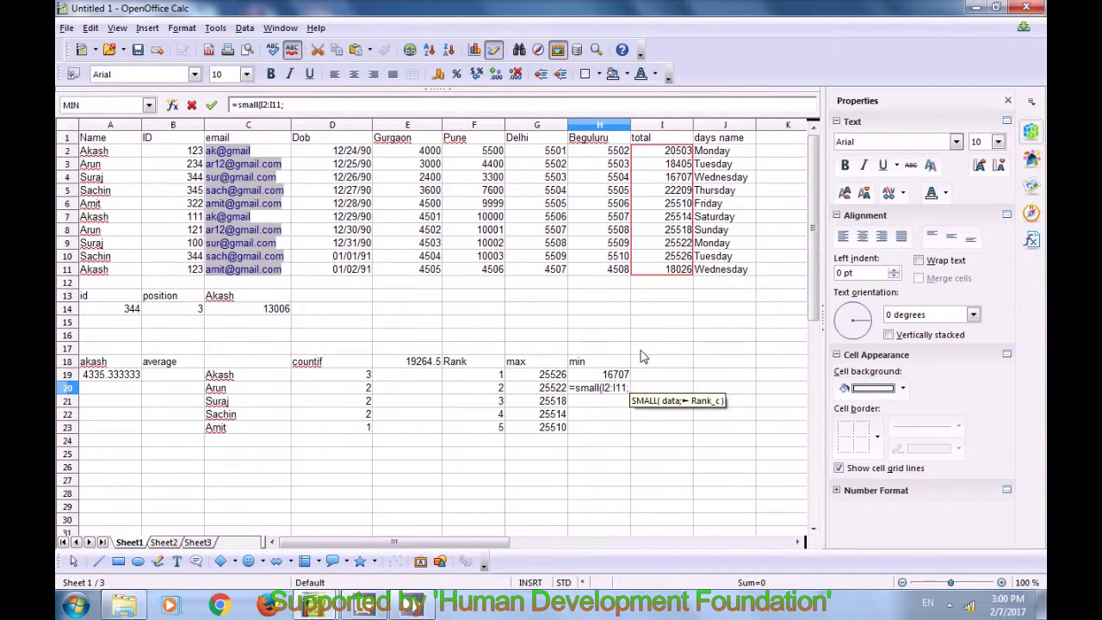
pyautogui.click(489, 391)
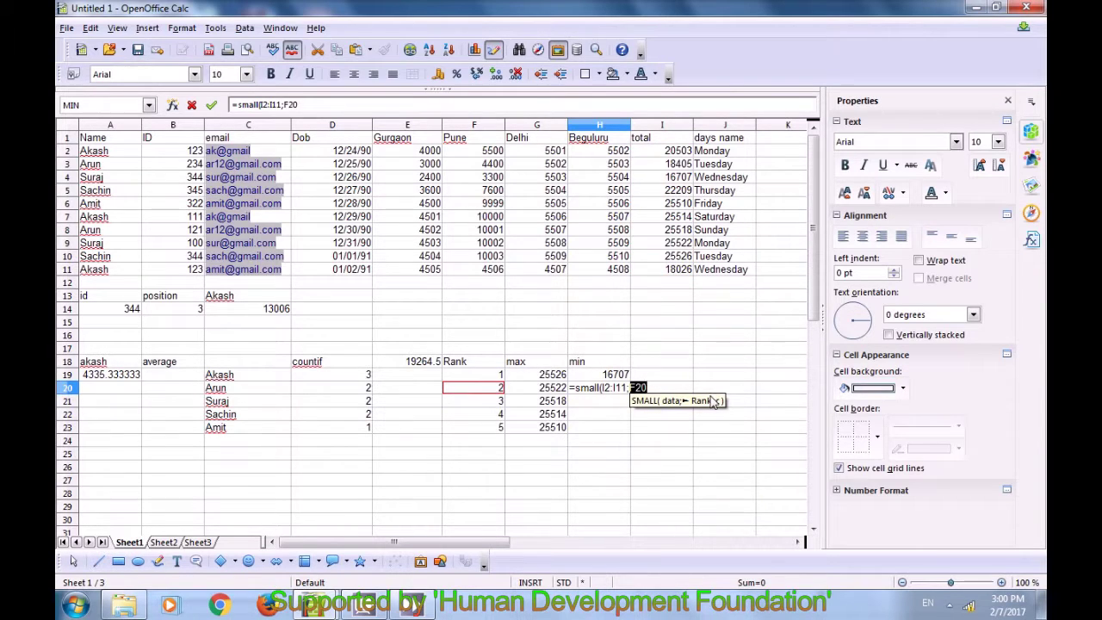
pyautogui.write(')')
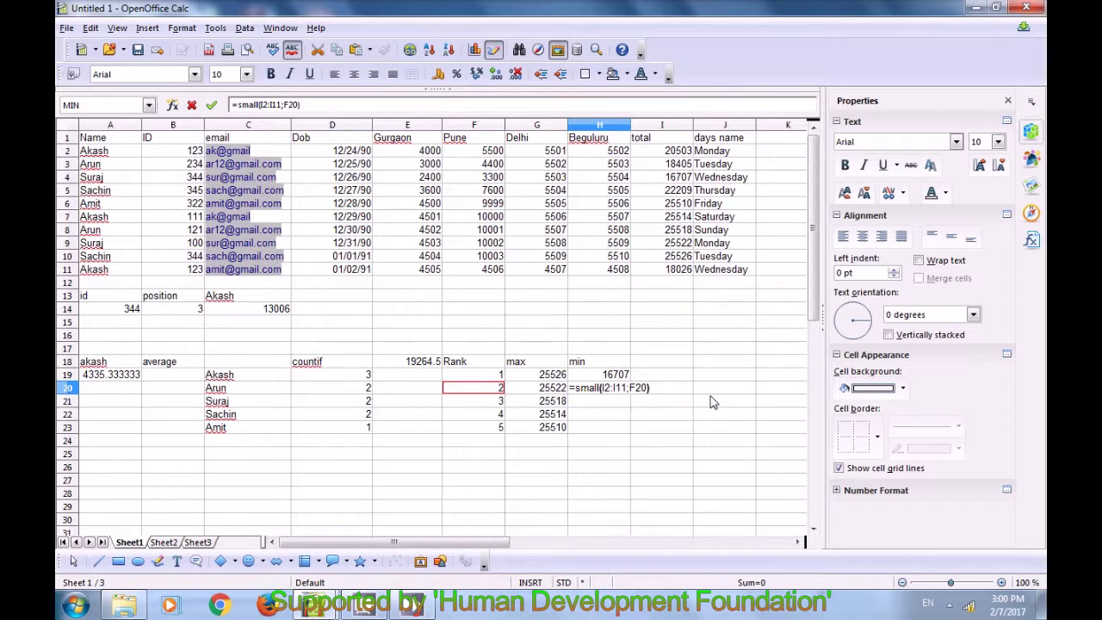
pyautogui.press('Return')
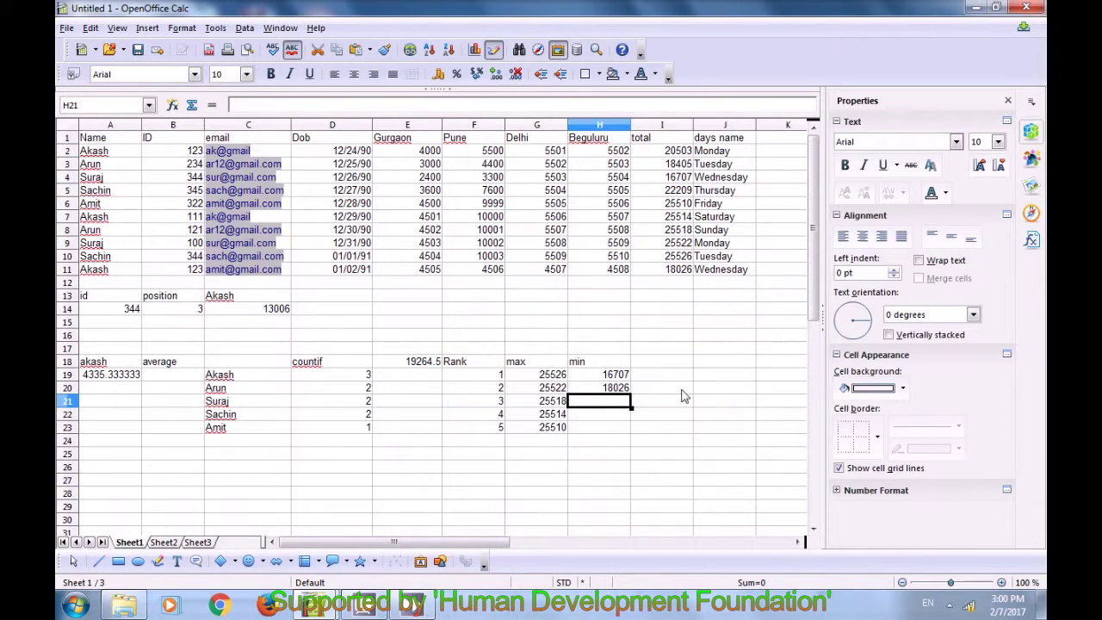
# - Fill the SMALL formula from H20 down to H23
pyautogui.click(595, 391)
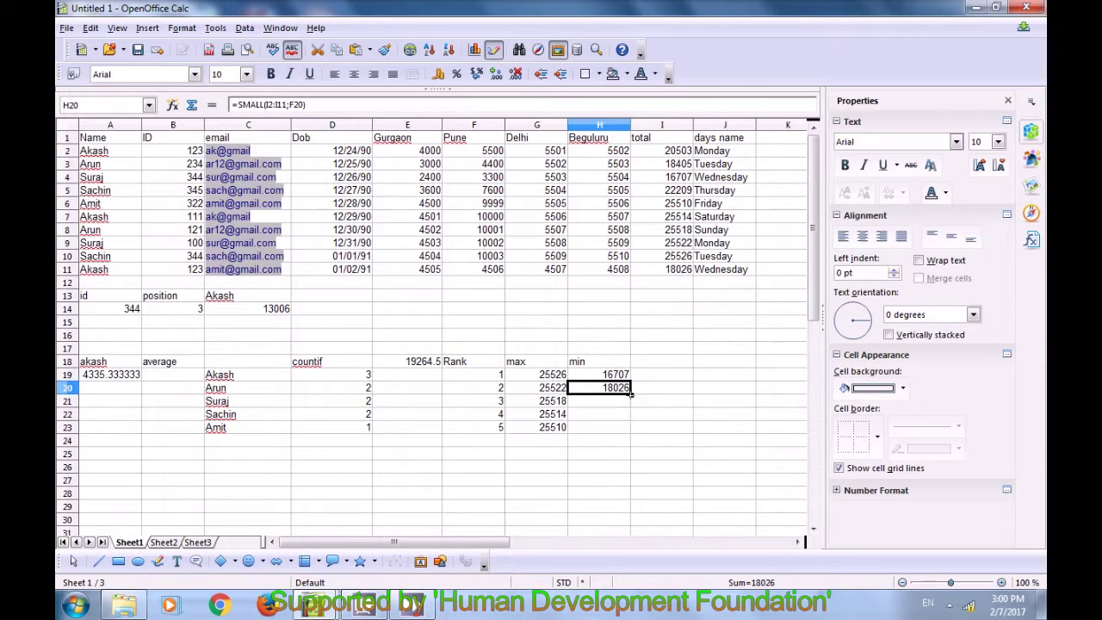
pyautogui.moveTo(631, 393); pyautogui.dragTo(631, 430)
pyautogui.click(661, 398)
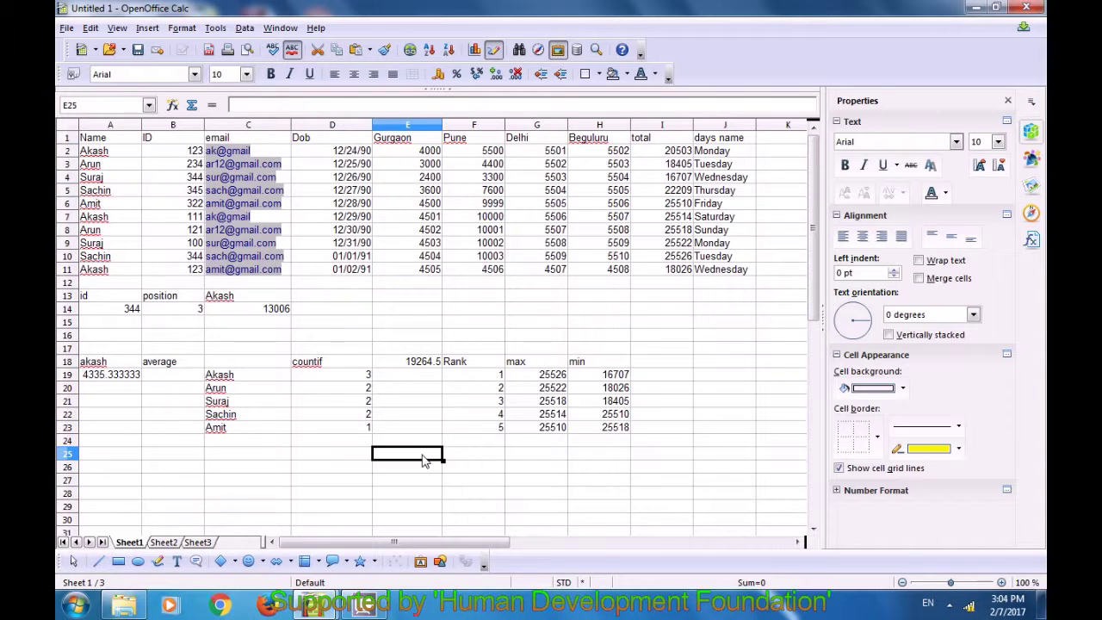
# - Add the heading "sumifs" in I18
pyautogui.click(651, 364)
pyautogui.write('coun')
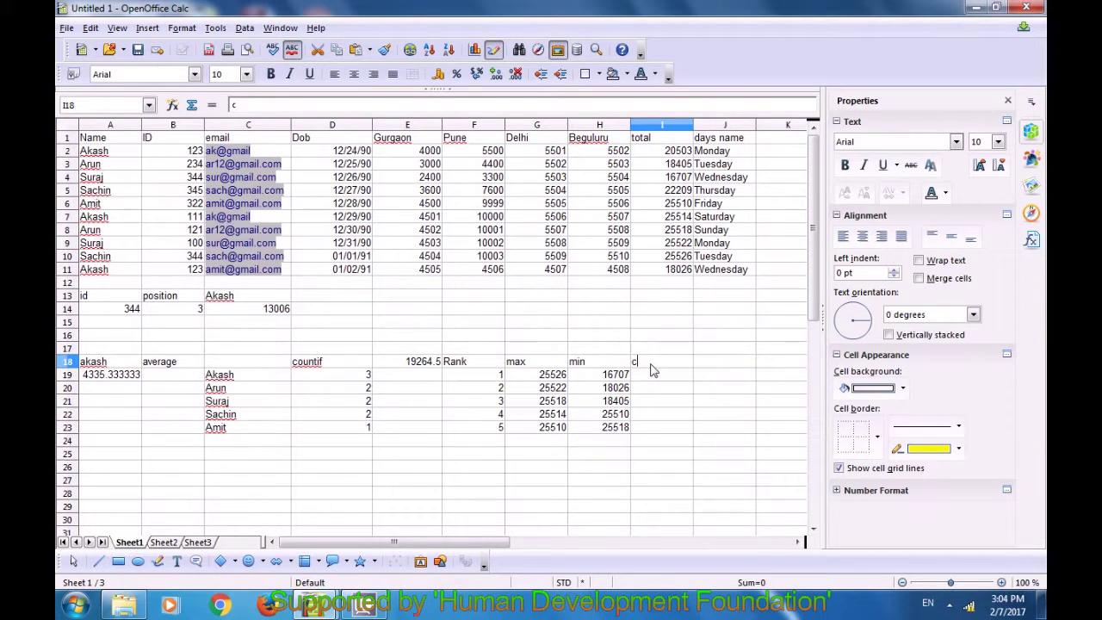
pyautogui.press('BackSpace')
pyautogui.press('BackSpace')
pyautogui.press('BackSpace')
pyautogui.press('BackSpace')
pyautogui.write('sumifs')
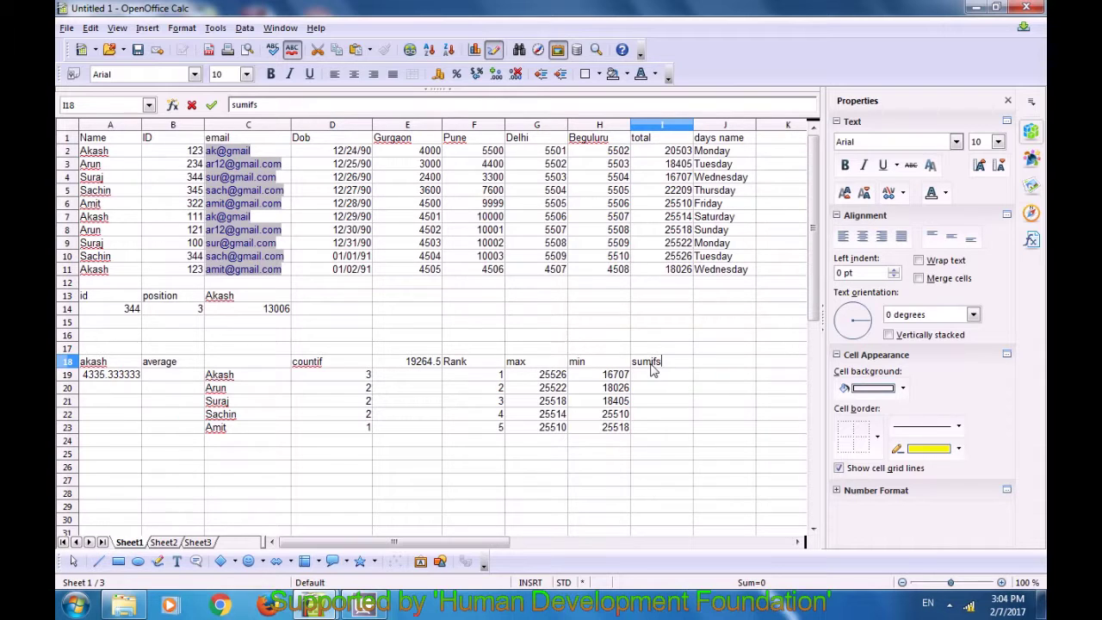
# - Begin a SUMIFS formula in I19 with sum range I2:I11 and the name range A2:A11 matched against C19
pyautogui.click(659, 376)
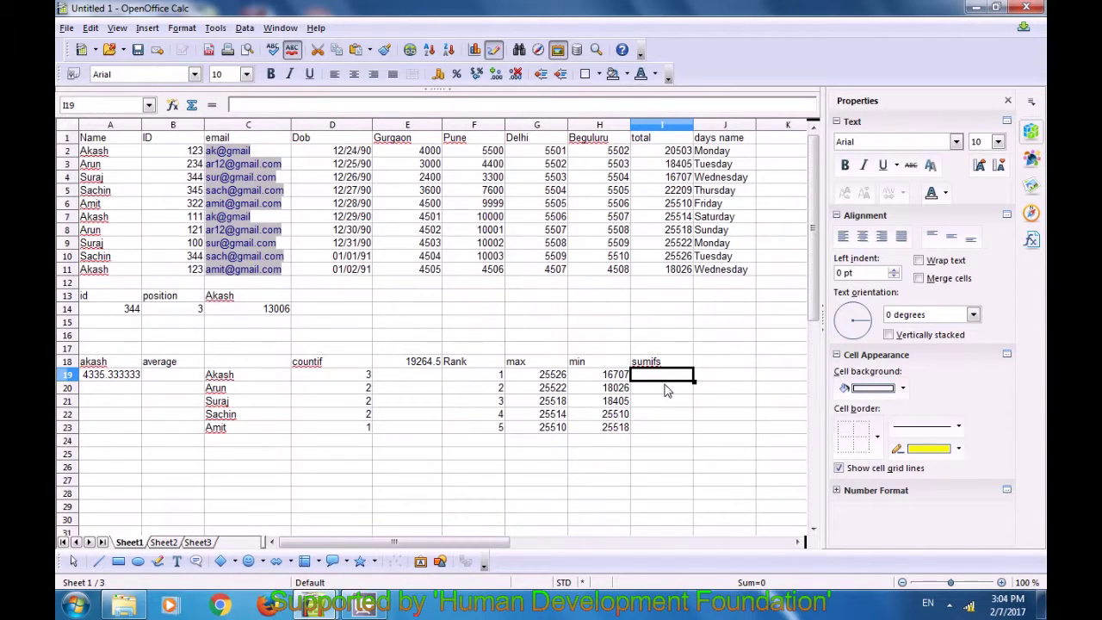
pyautogui.write('=sum')
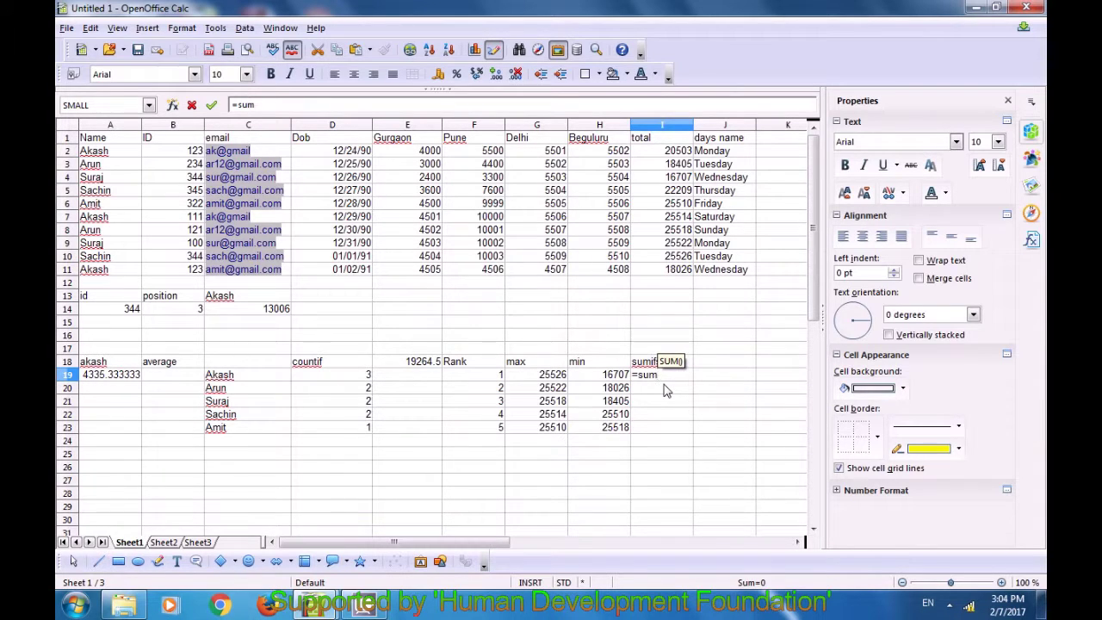
pyautogui.write('ifs(')
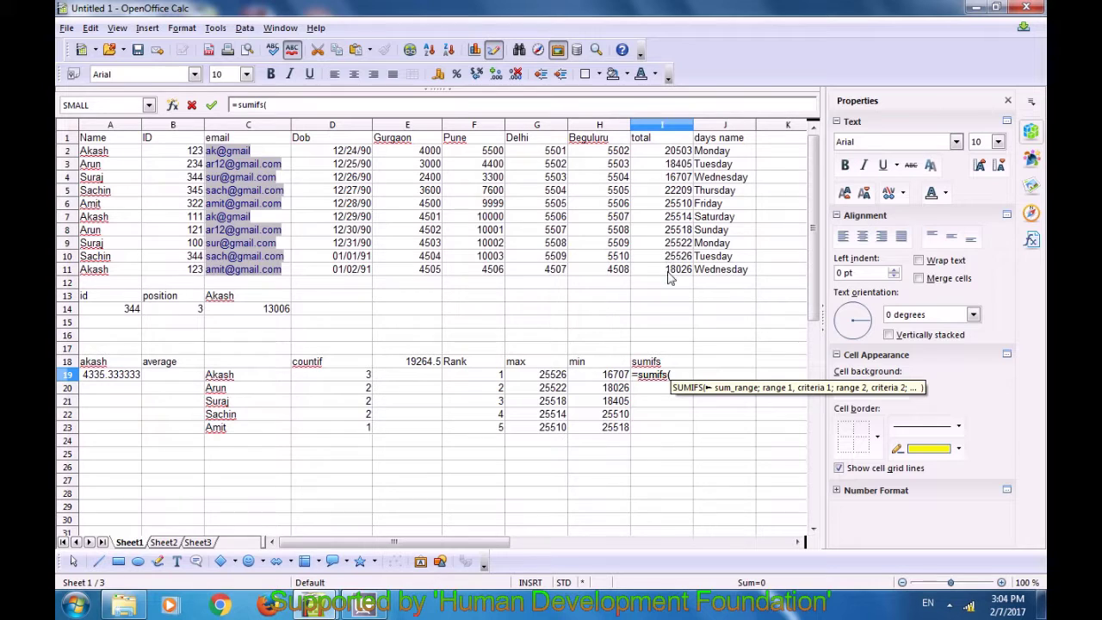
pyautogui.moveTo(656, 152); pyautogui.dragTo(670, 272)
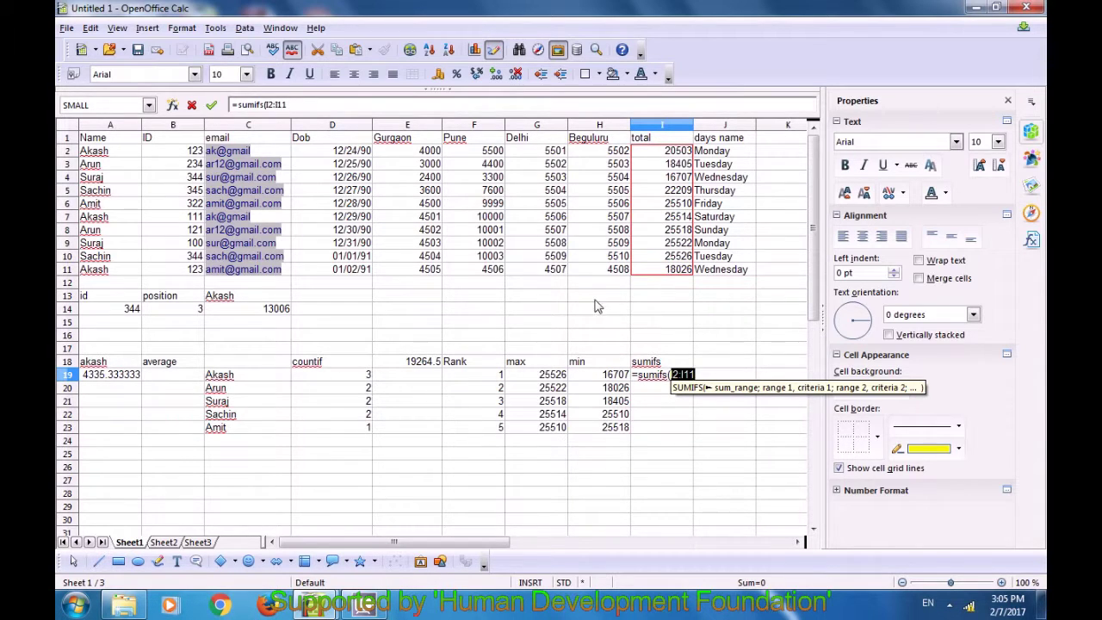
pyautogui.write(';')
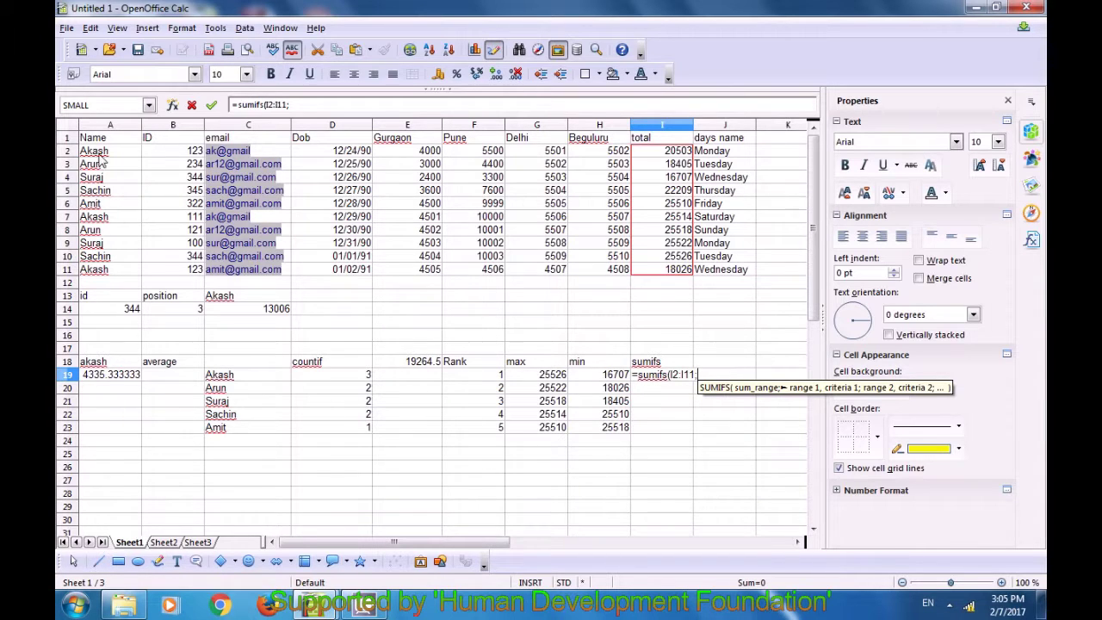
pyautogui.moveTo(98, 153); pyautogui.dragTo(94, 271)
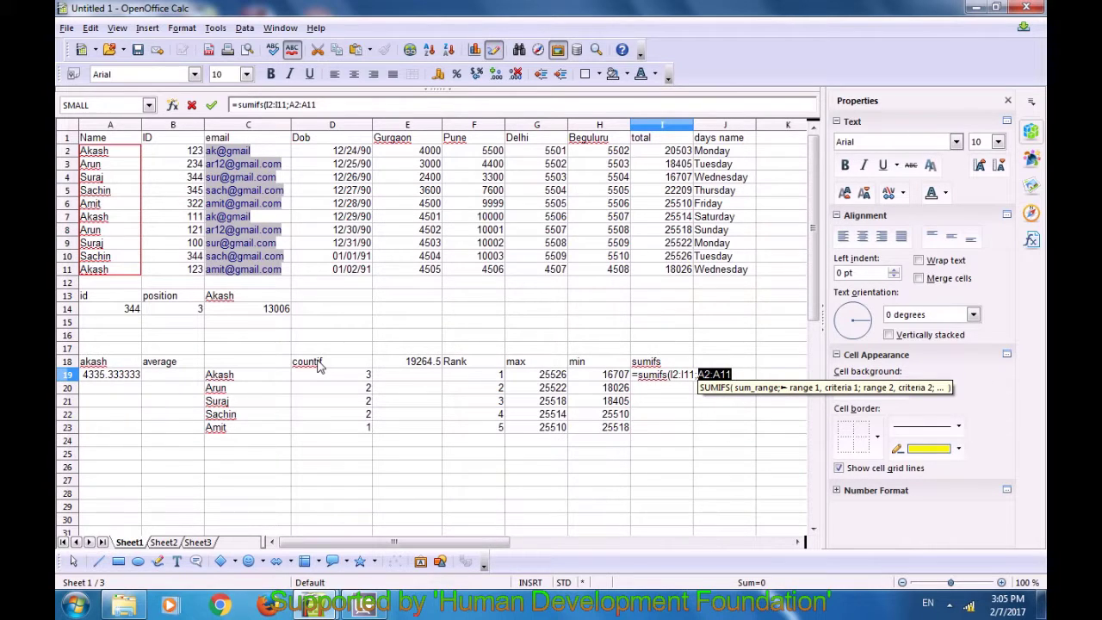
pyautogui.write(';')
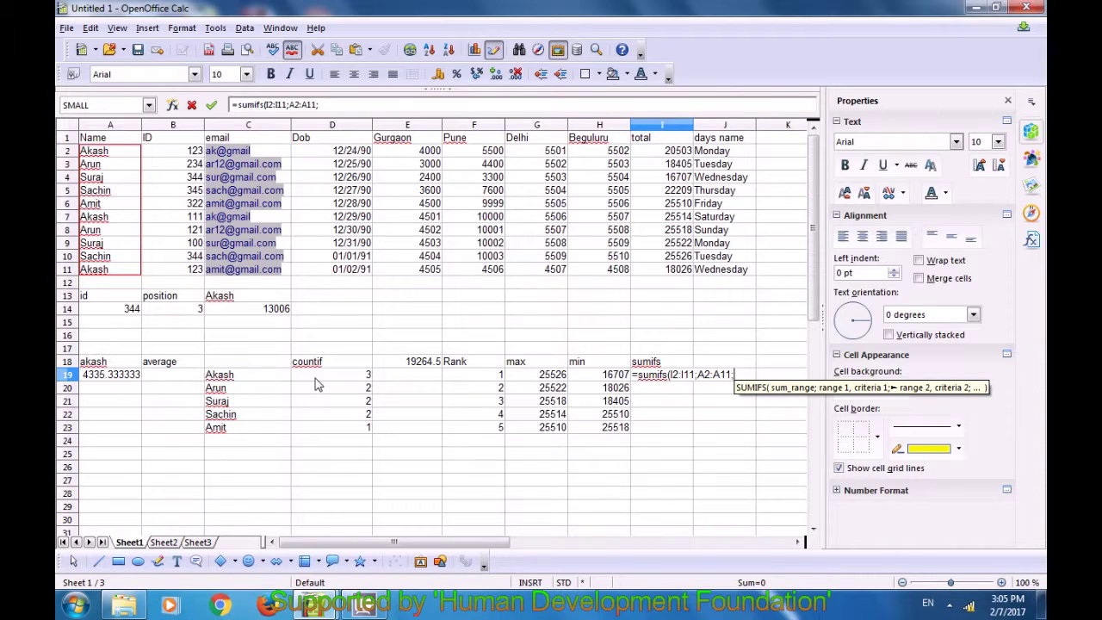
pyautogui.click(223, 380)
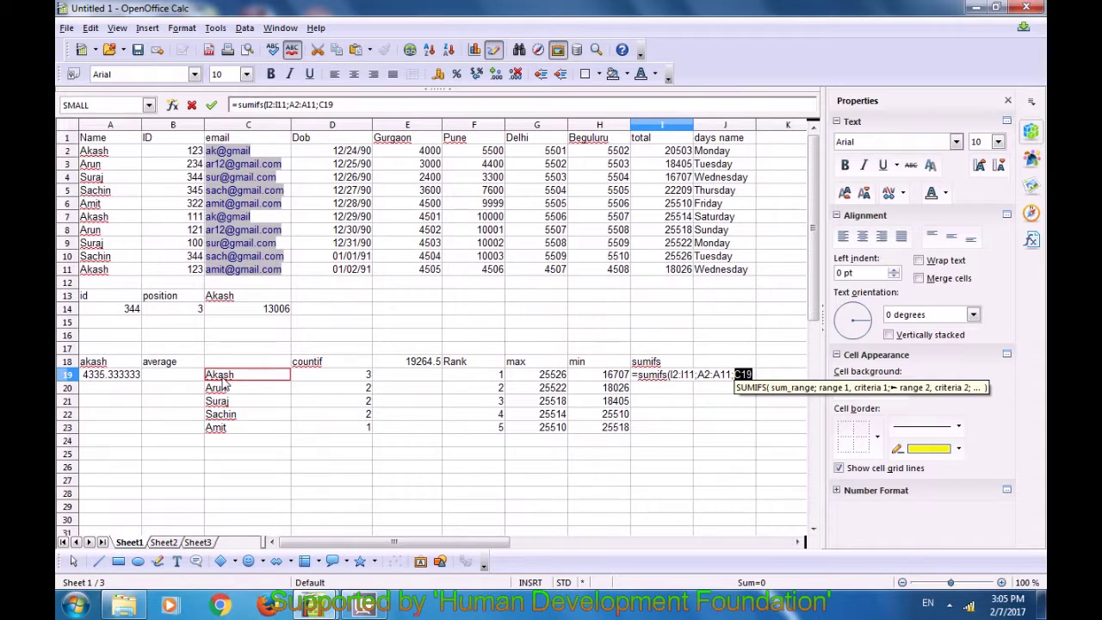
# - Complete the SUMIFS formula in I19 with the ID range B2:B11 matched against B2, and check its matching cells in rows 2 and 11
pyautogui.write(';')
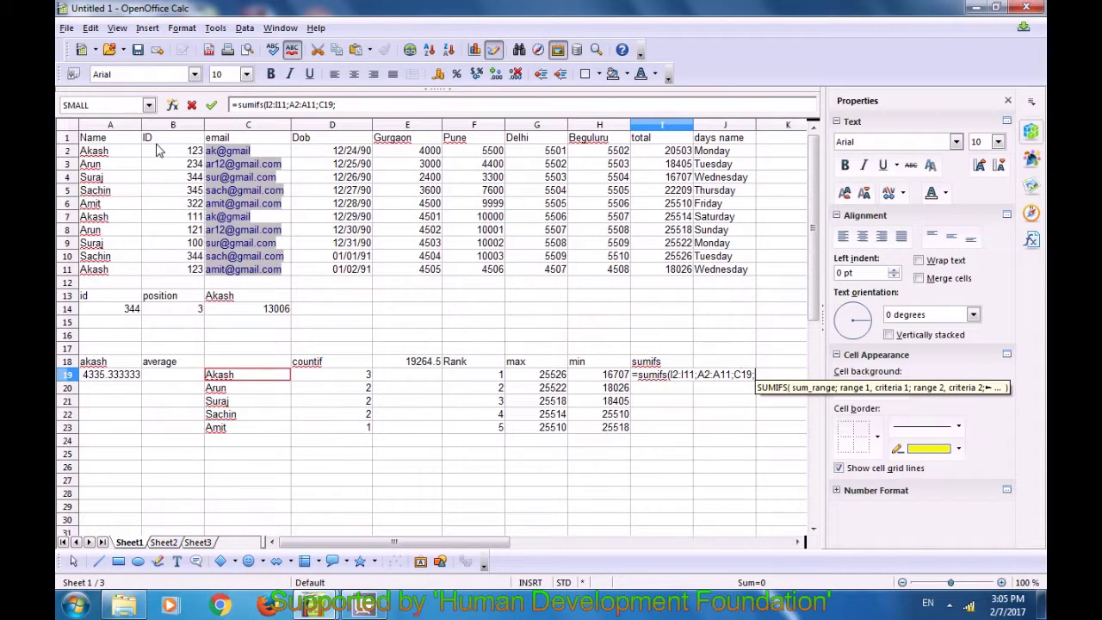
pyautogui.moveTo(172, 155); pyautogui.dragTo(187, 283)
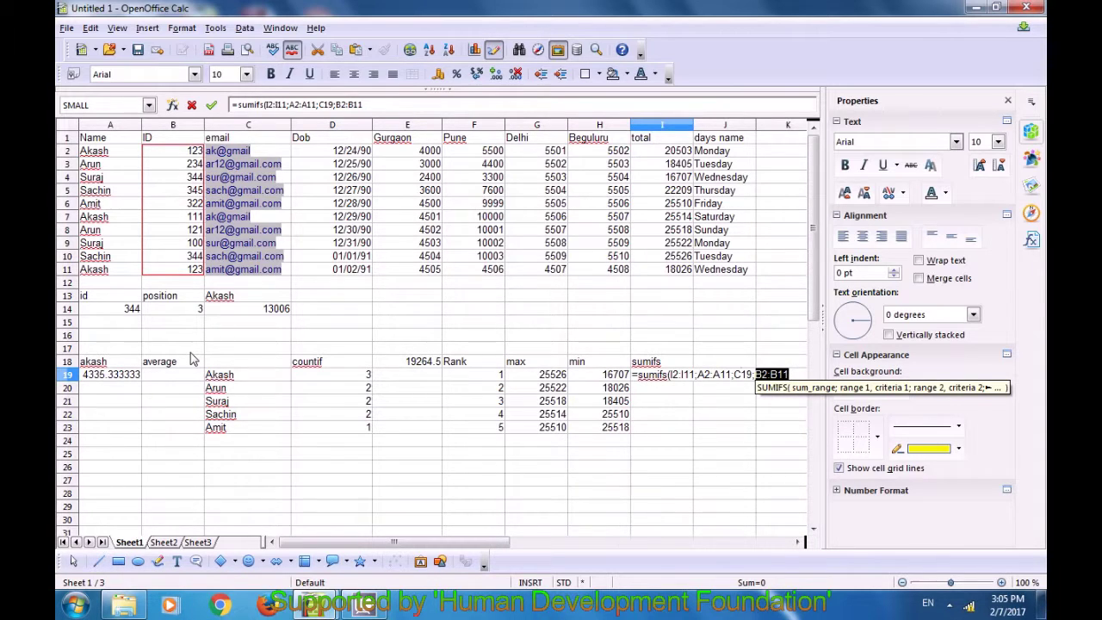
pyautogui.write(';')
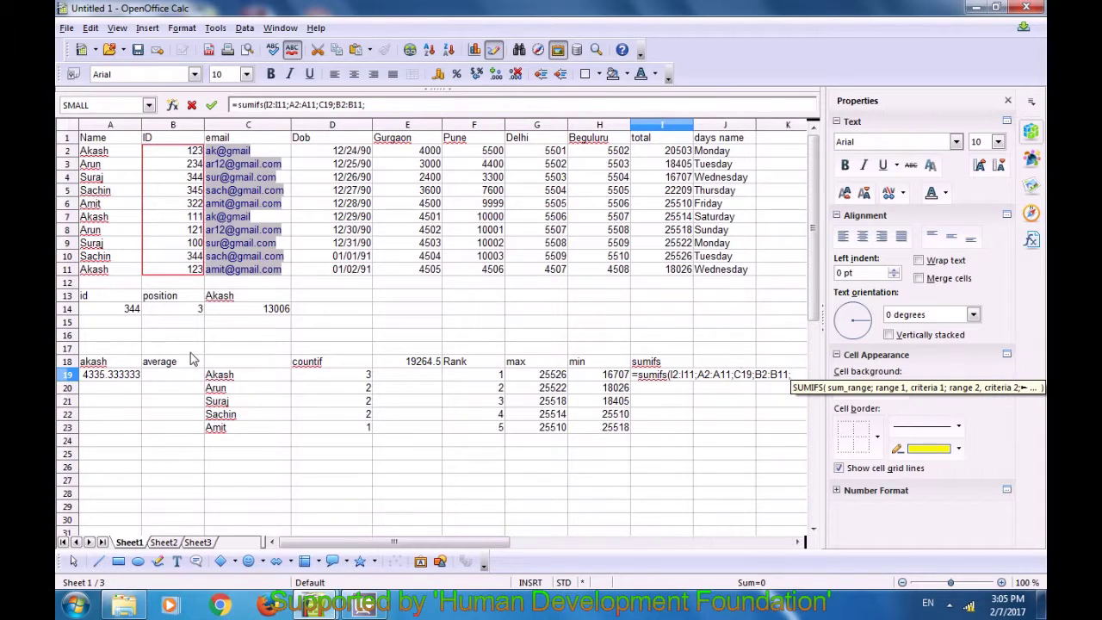
pyautogui.click(194, 154)
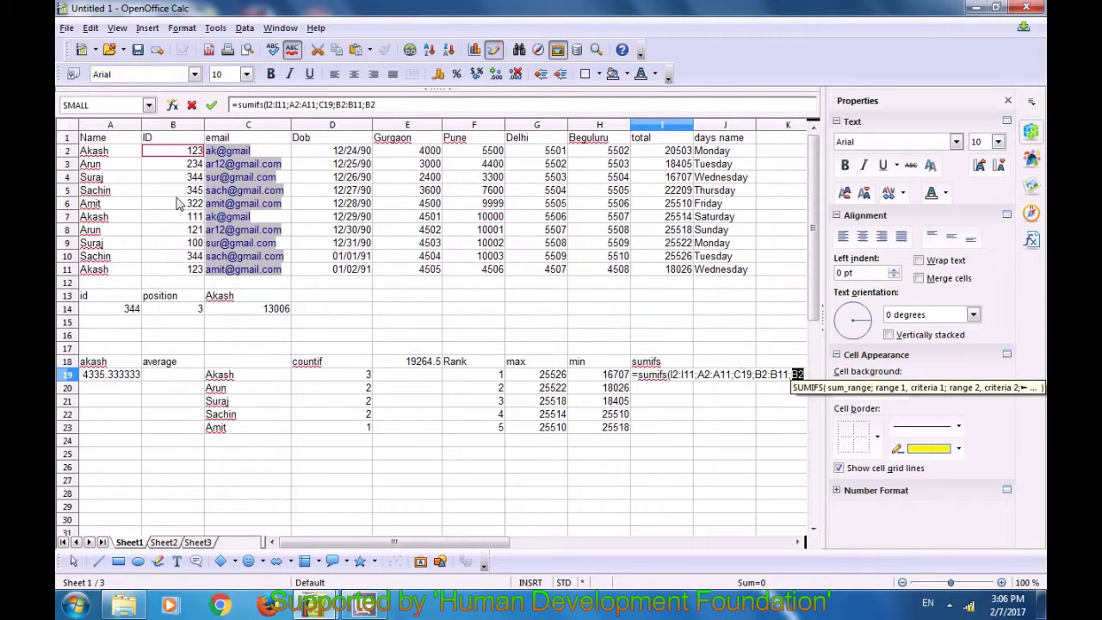
pyautogui.write(')')
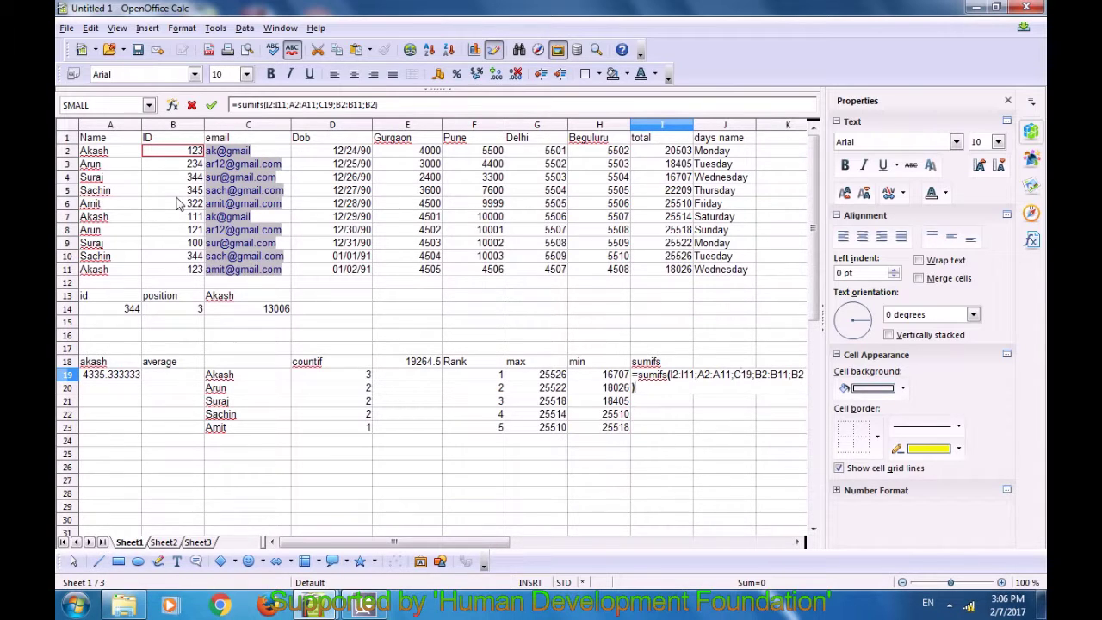
pyautogui.press('Return')
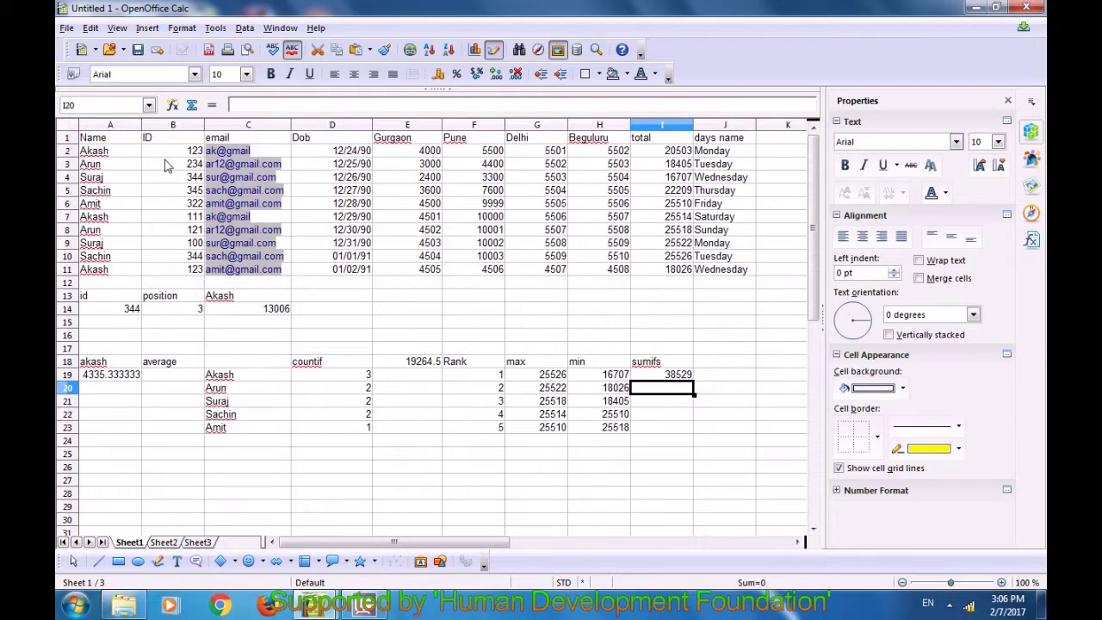
pyautogui.click(122, 153)
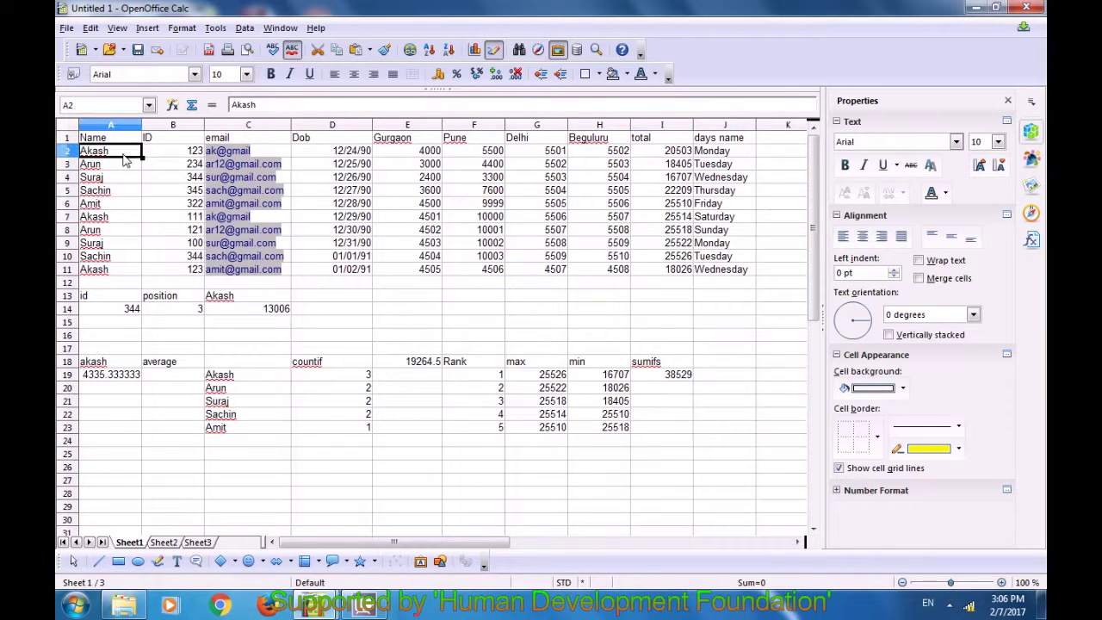
pyautogui.click(188, 153)
pyautogui.click(194, 269)
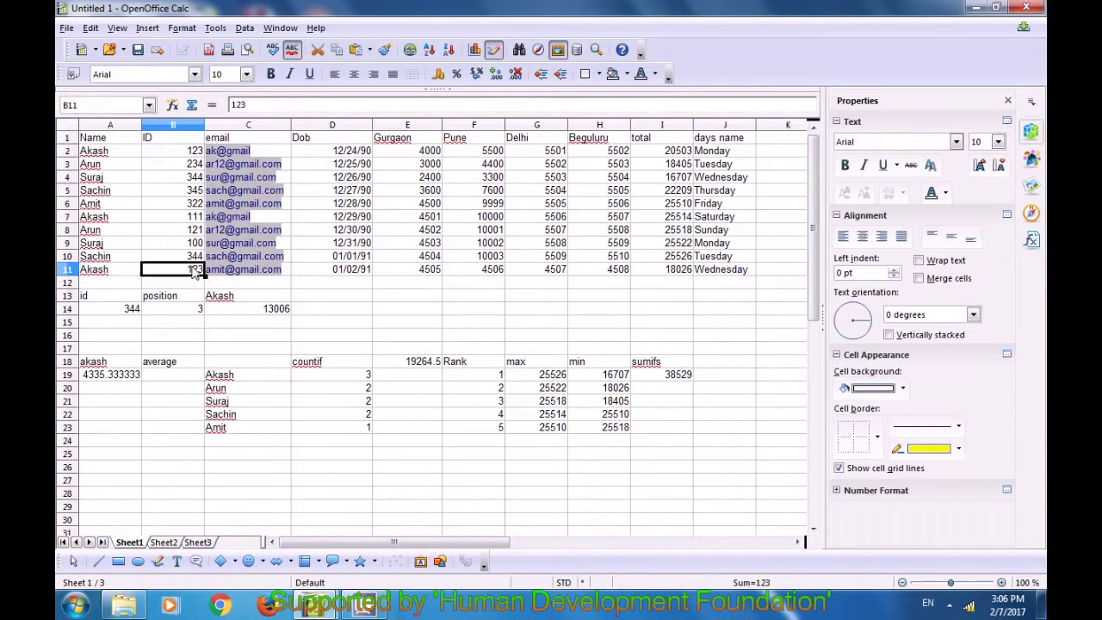
pyautogui.click(665, 272)
pyautogui.click(663, 154)
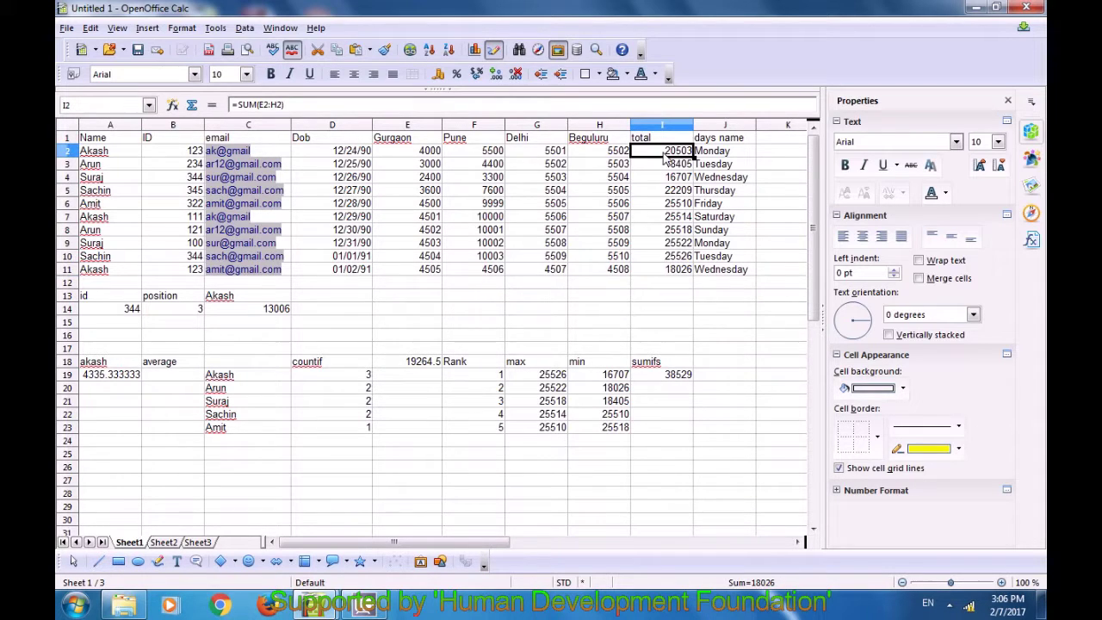
# - Fill the SUMIFS formula from I19 down to I23 and check the filled formula in I20 against the name in C20
pyautogui.click(685, 378)
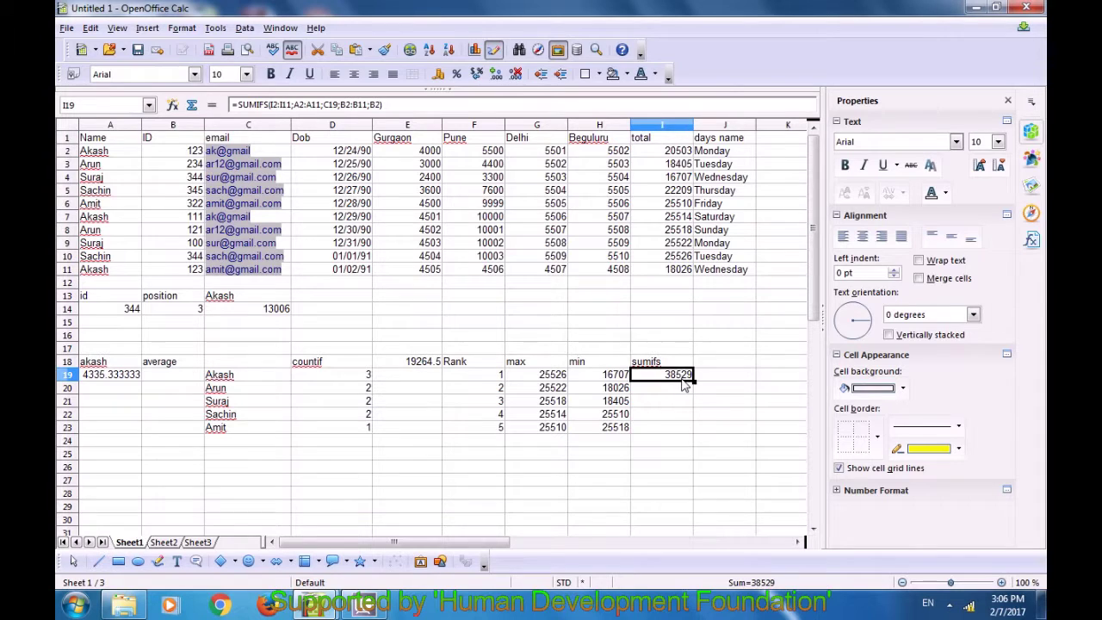
pyautogui.moveTo(694, 380); pyautogui.dragTo(694, 435)
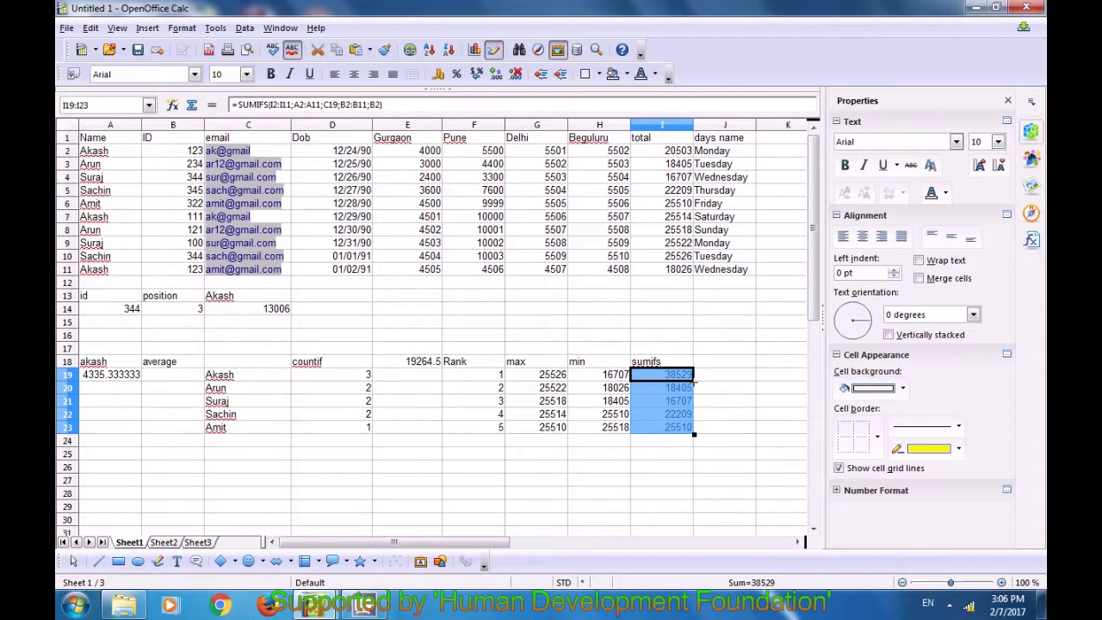
pyautogui.click(689, 468)
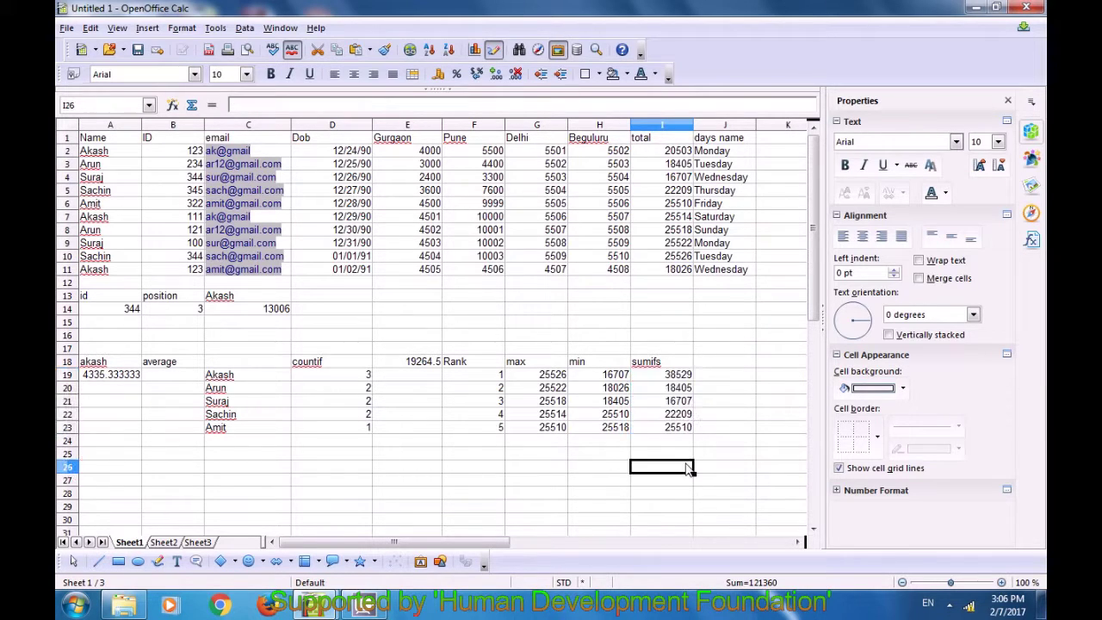
pyautogui.click(220, 396)
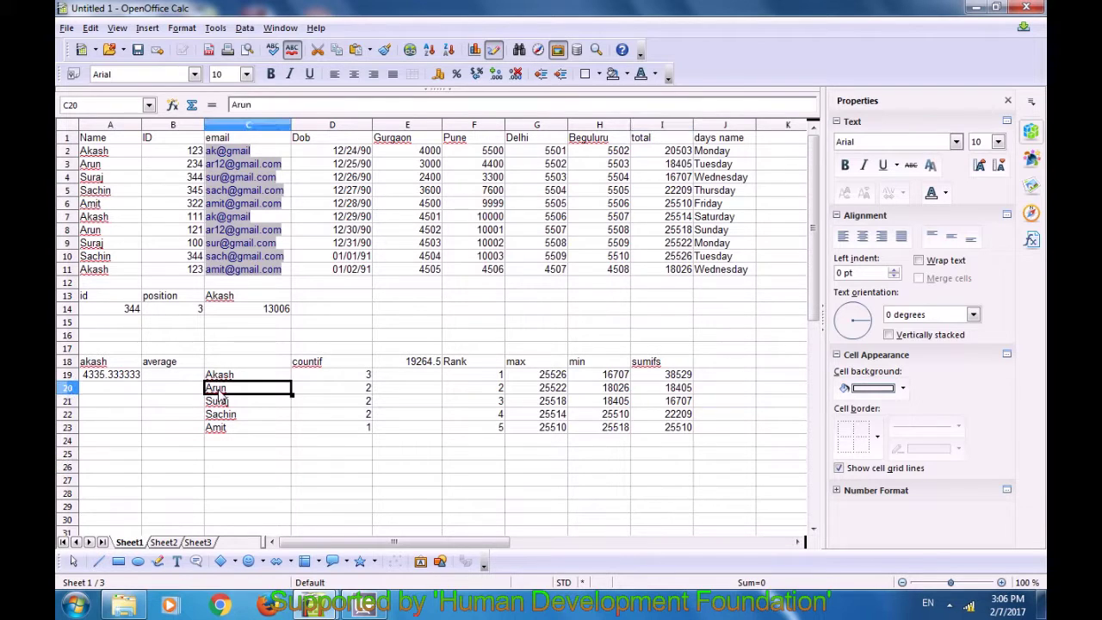
pyautogui.click(674, 394)
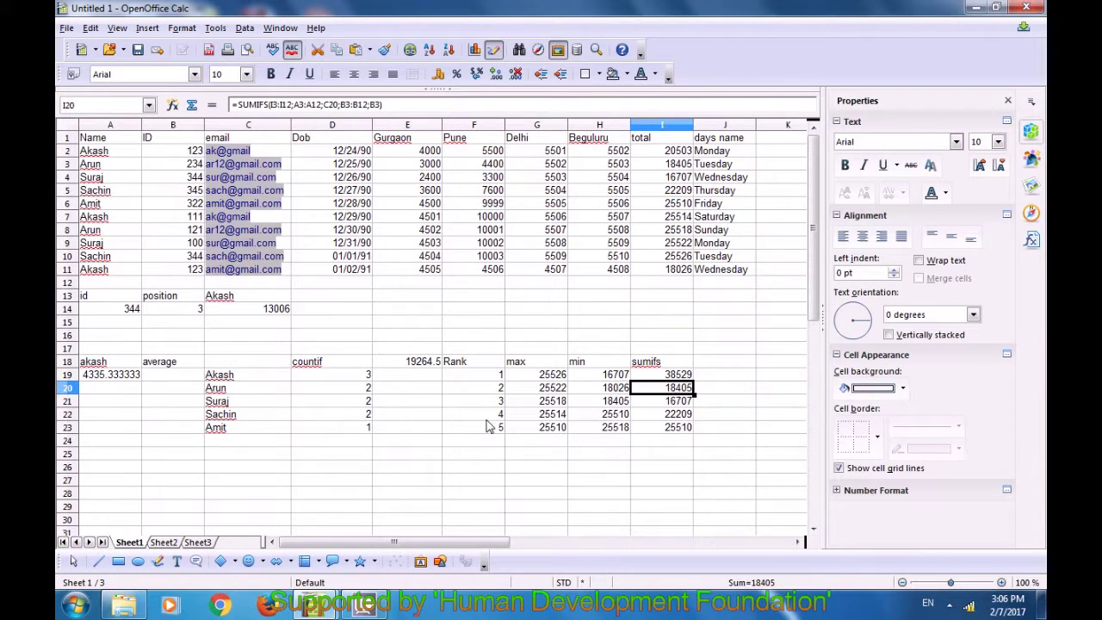
# - Check the filled SUMIFS formulas in I21 and I22 against the names in C21 and C22 and the ID in B5
pyautogui.click(211, 402)
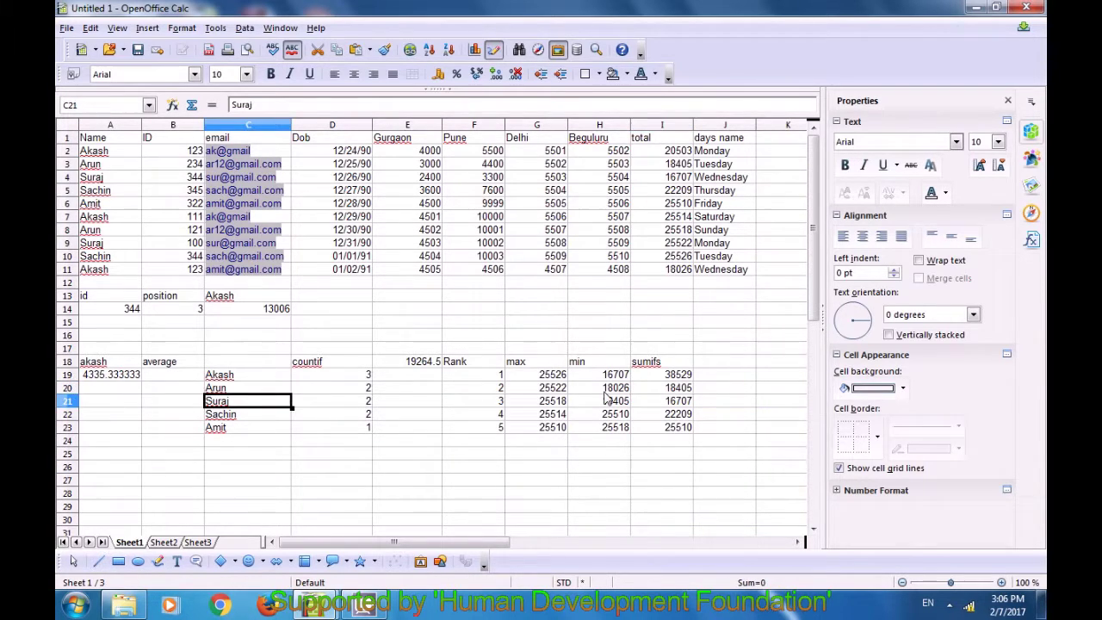
pyautogui.click(668, 403)
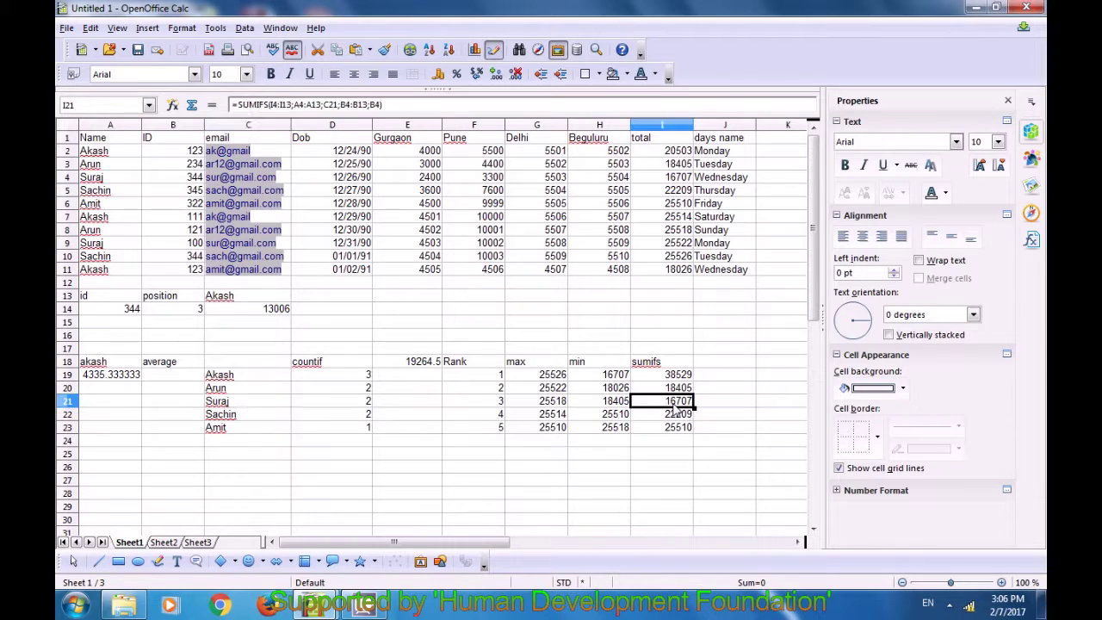
pyautogui.click(215, 416)
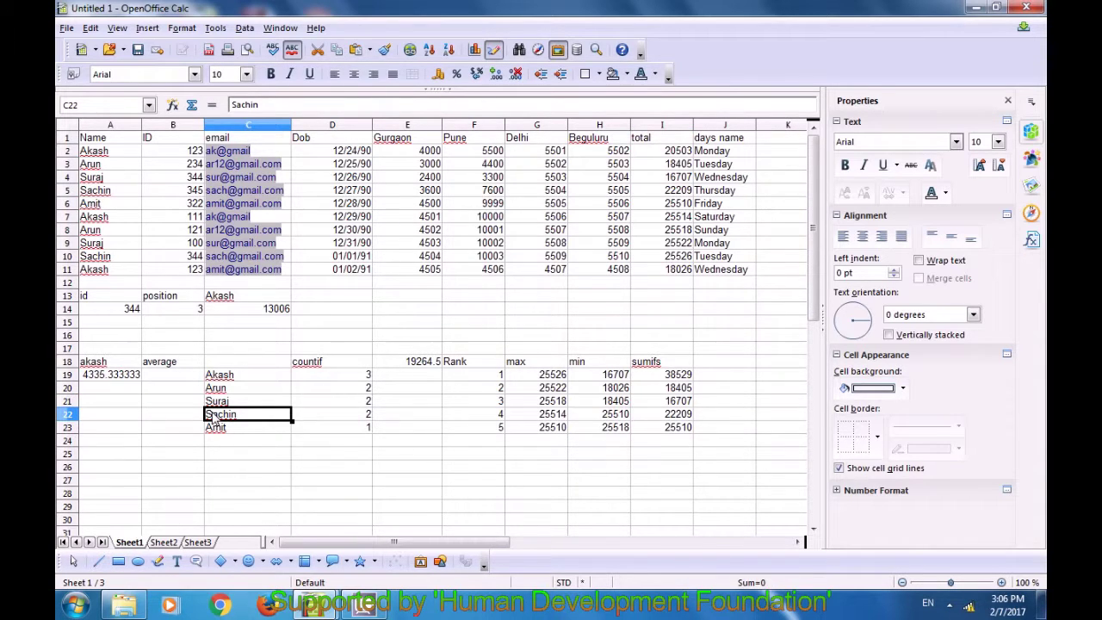
pyautogui.click(199, 191)
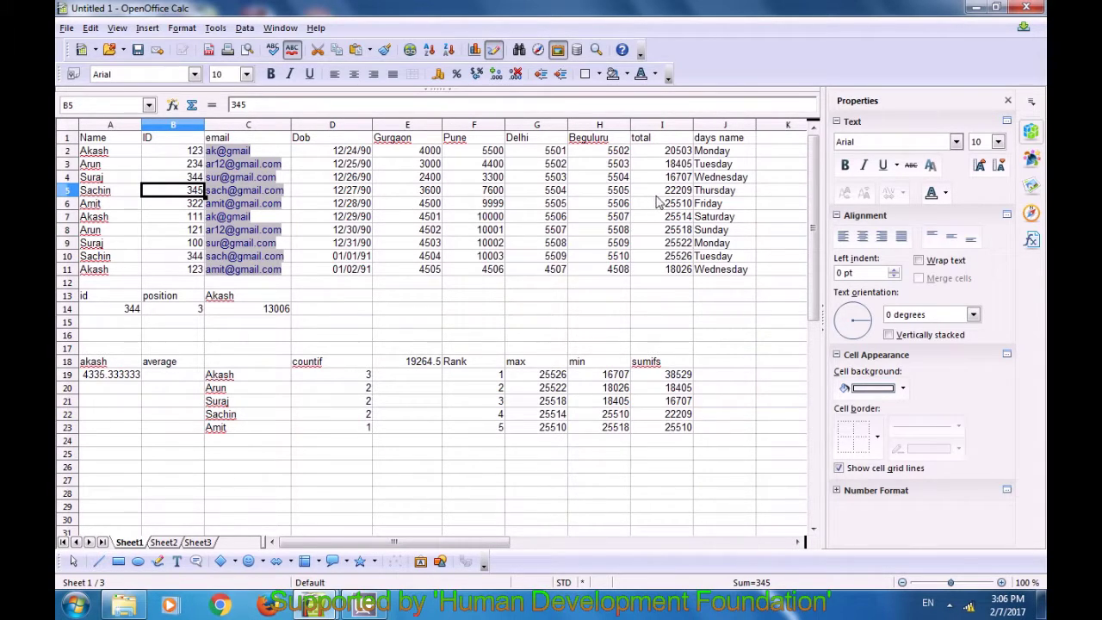
pyautogui.click(687, 417)
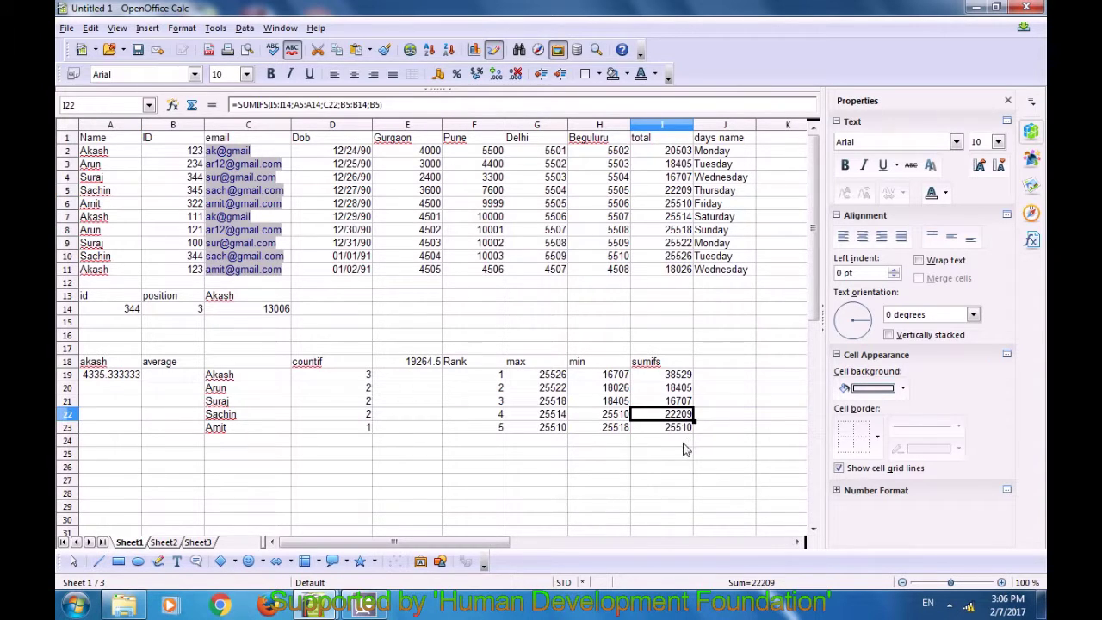
# - Add the heading "countifs" in J18
pyautogui.click(683, 441)
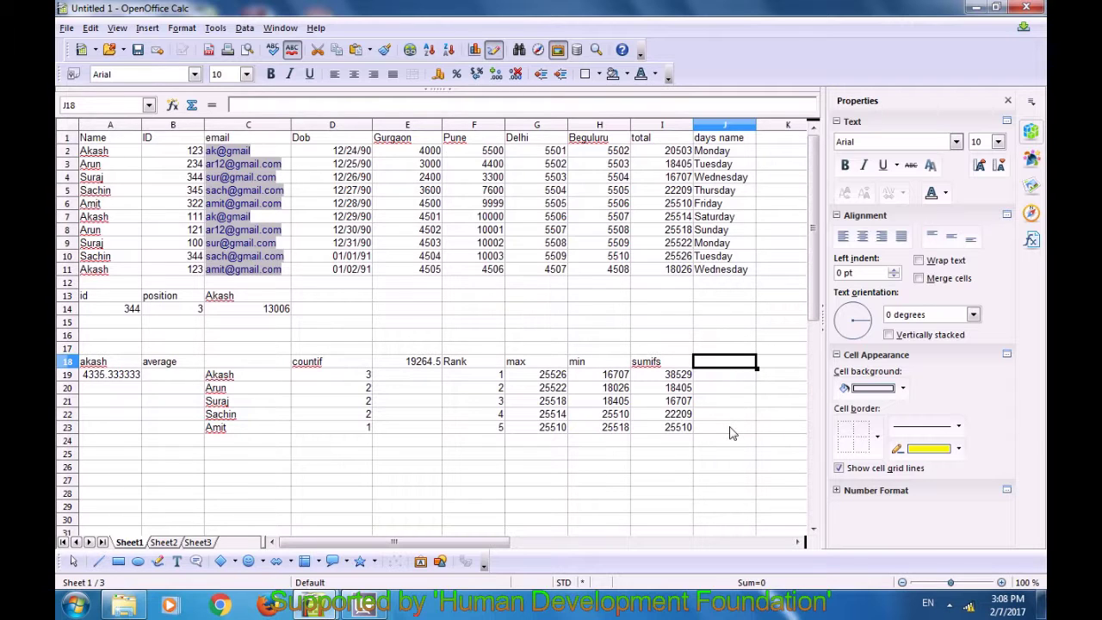
pyautogui.write('coun')
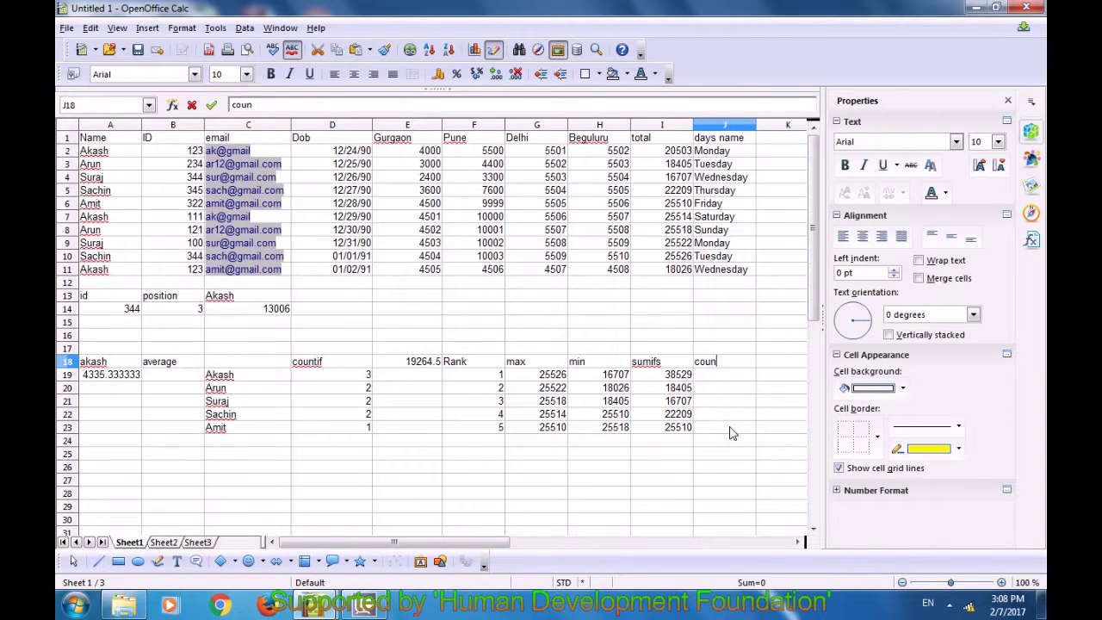
pyautogui.write('tifs')
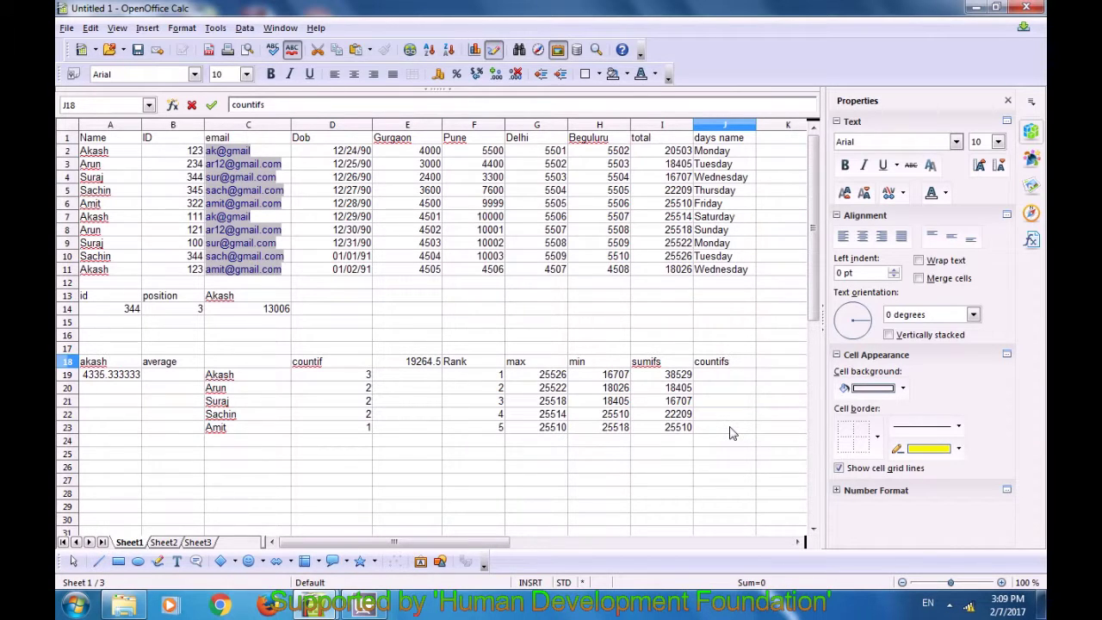
# - Begin a COUNTIFS formula in J19 with the name range A2:A11 matched against C19
pyautogui.click(725, 384)
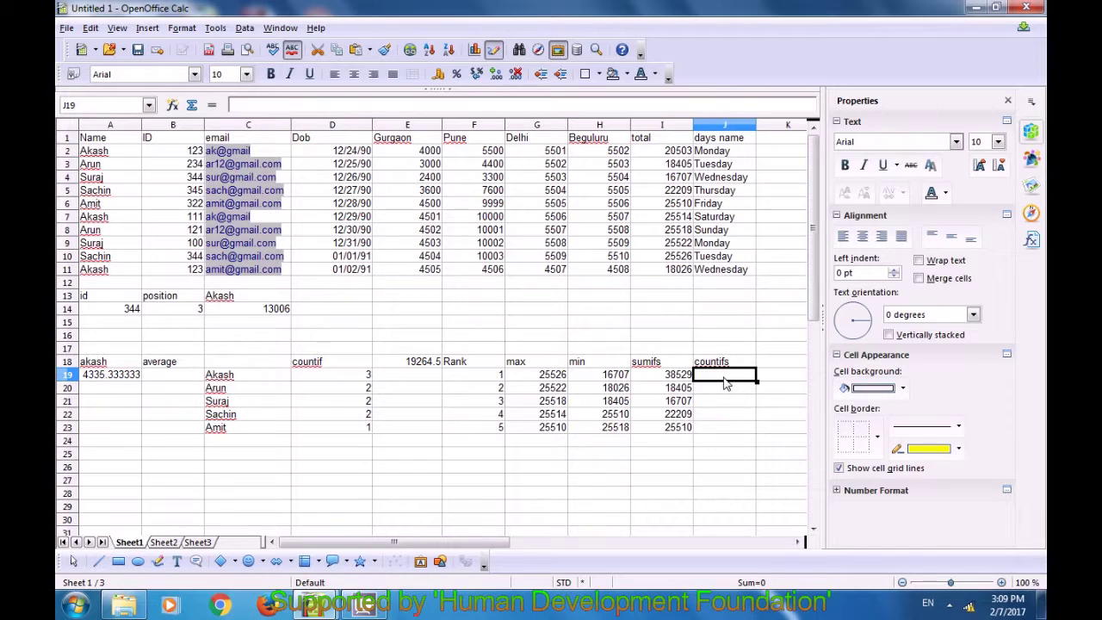
pyautogui.write('=')
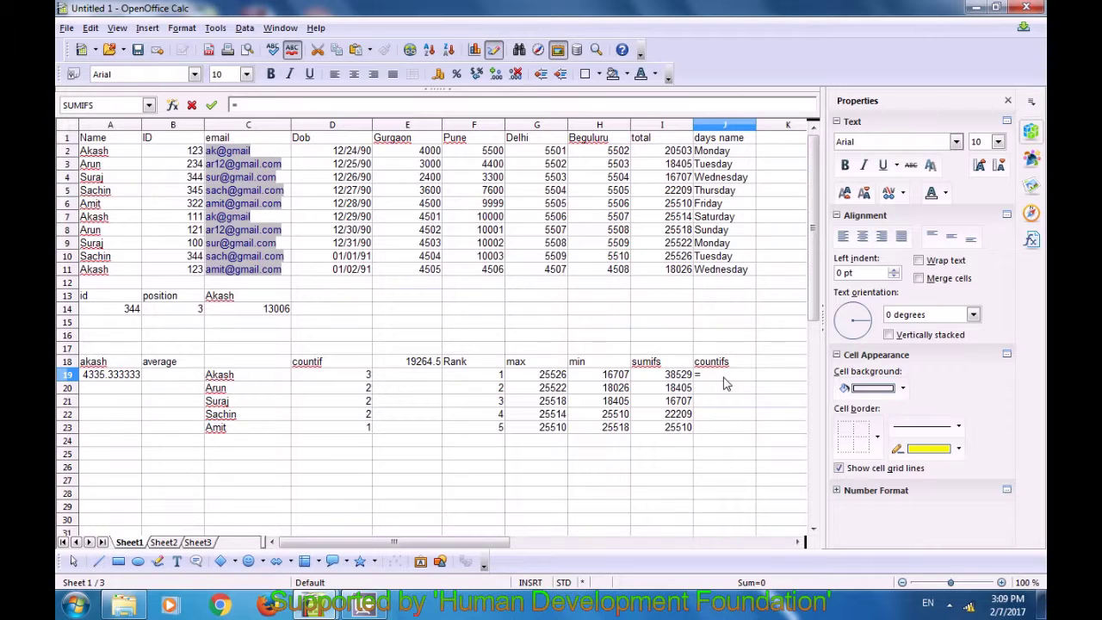
pyautogui.write('count')
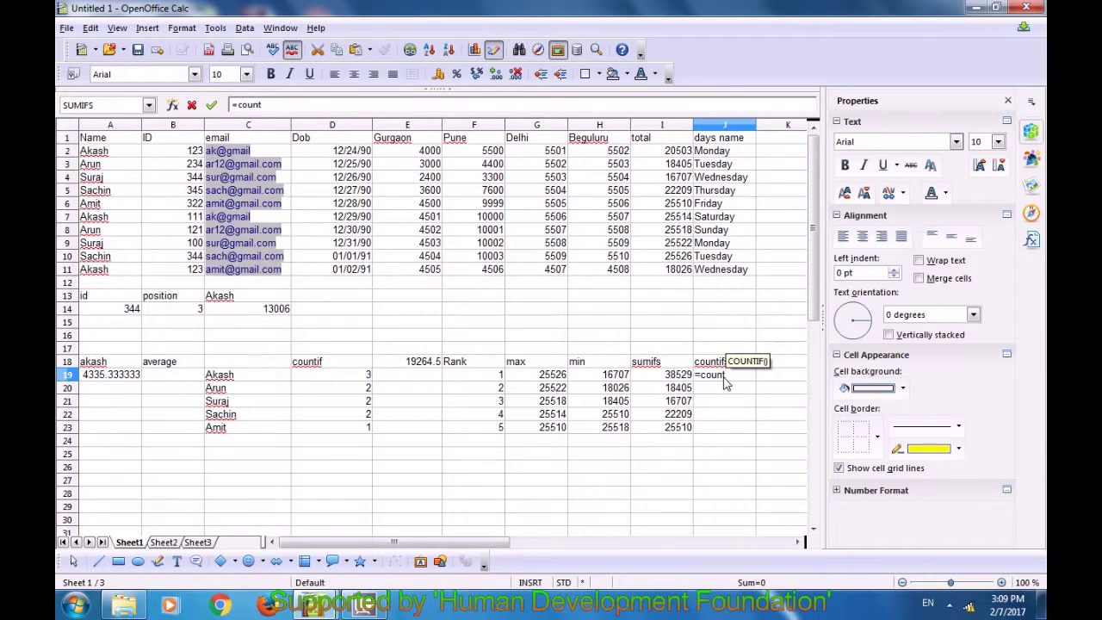
pyautogui.write('ifs')
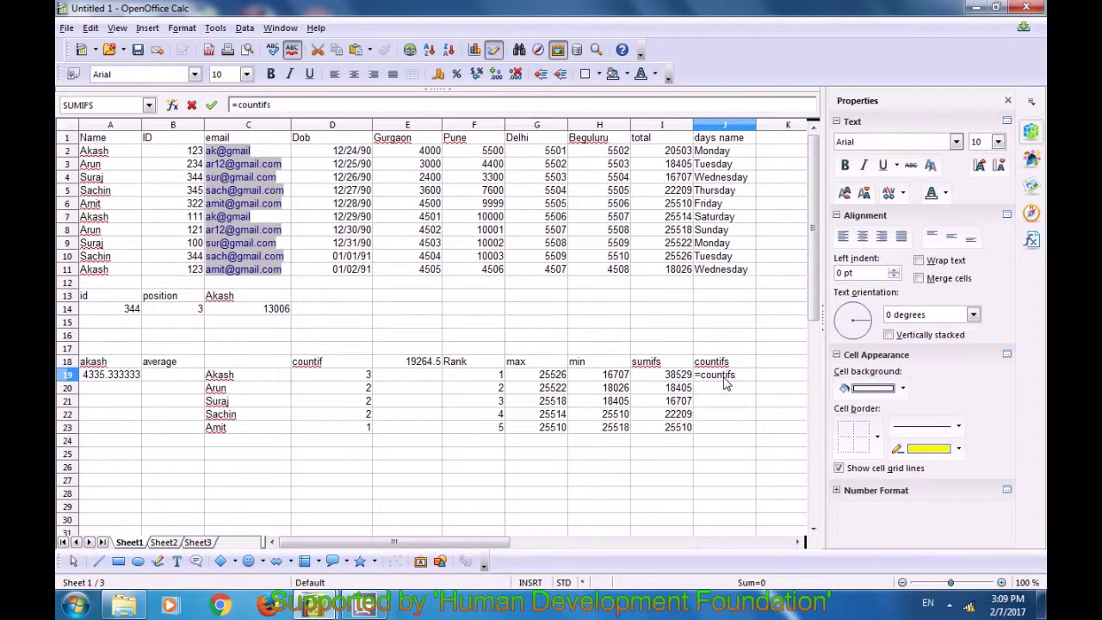
pyautogui.write('(')
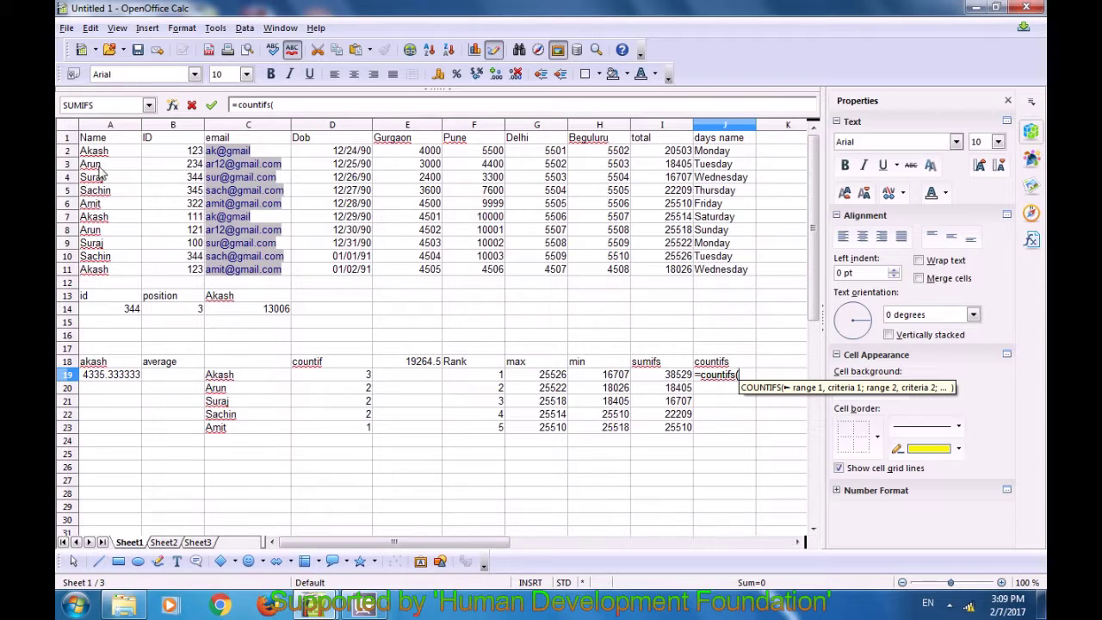
pyautogui.moveTo(97, 243); pyautogui.dragTo(96, 270)
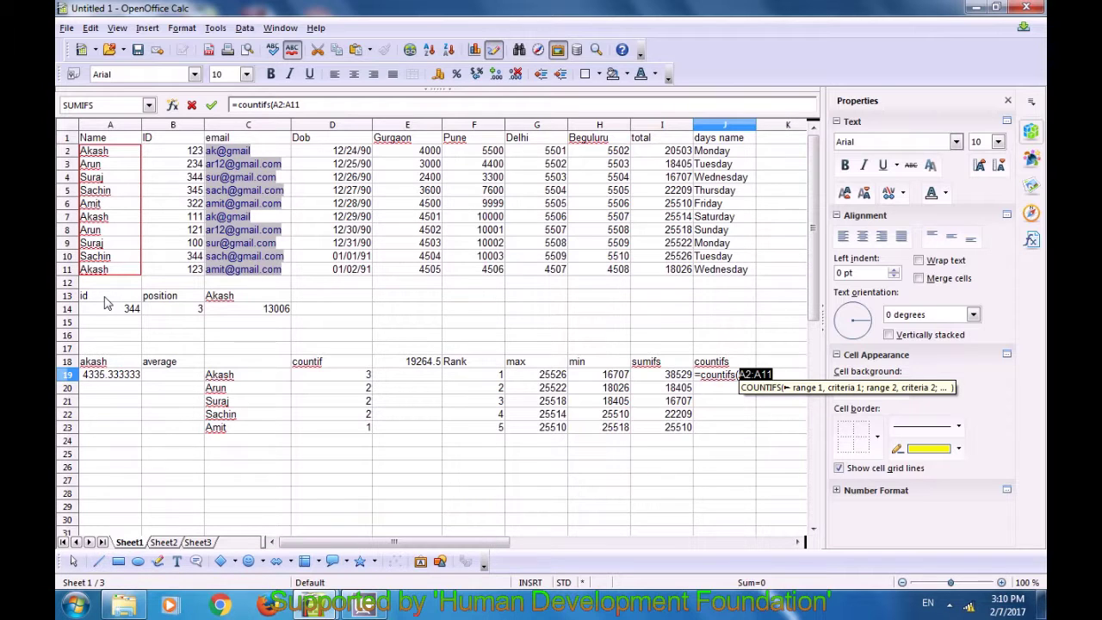
pyautogui.write(';')
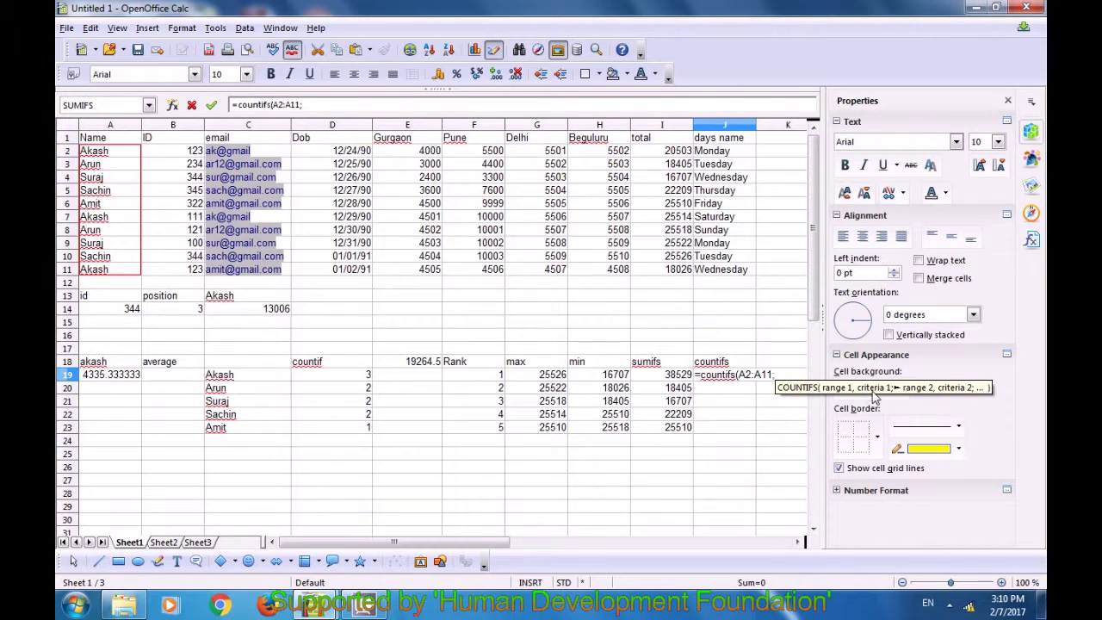
pyautogui.click(232, 379)
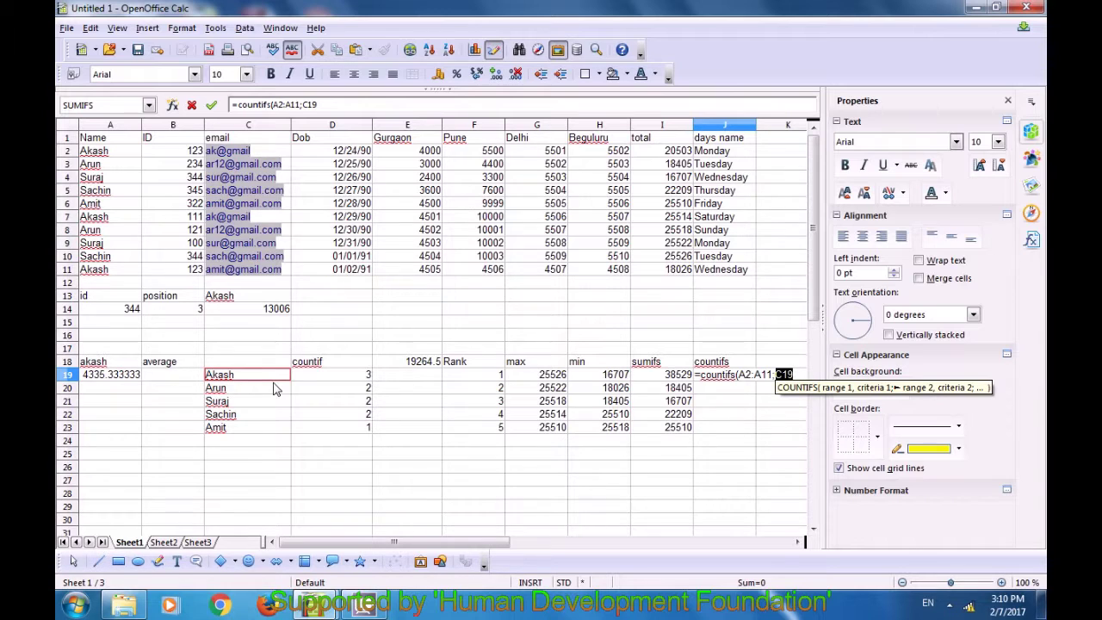
pyautogui.write(';')
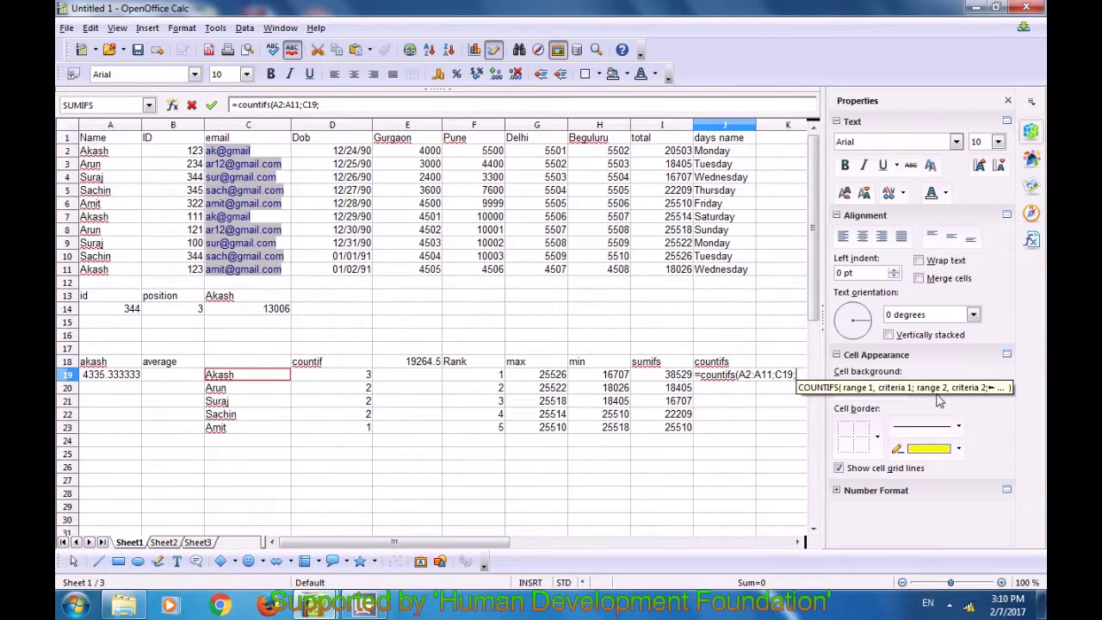
# - Complete the COUNTIFS formula in J19 with the ID range B2:B11 matched against B2
pyautogui.moveTo(190, 152); pyautogui.dragTo(190, 268)
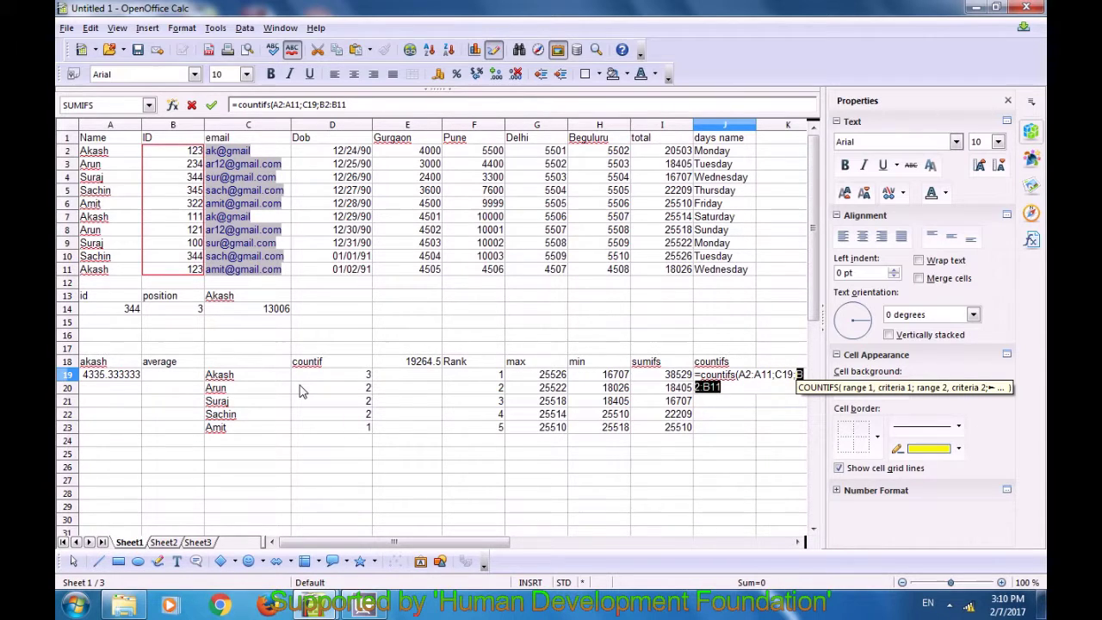
pyautogui.write(';')
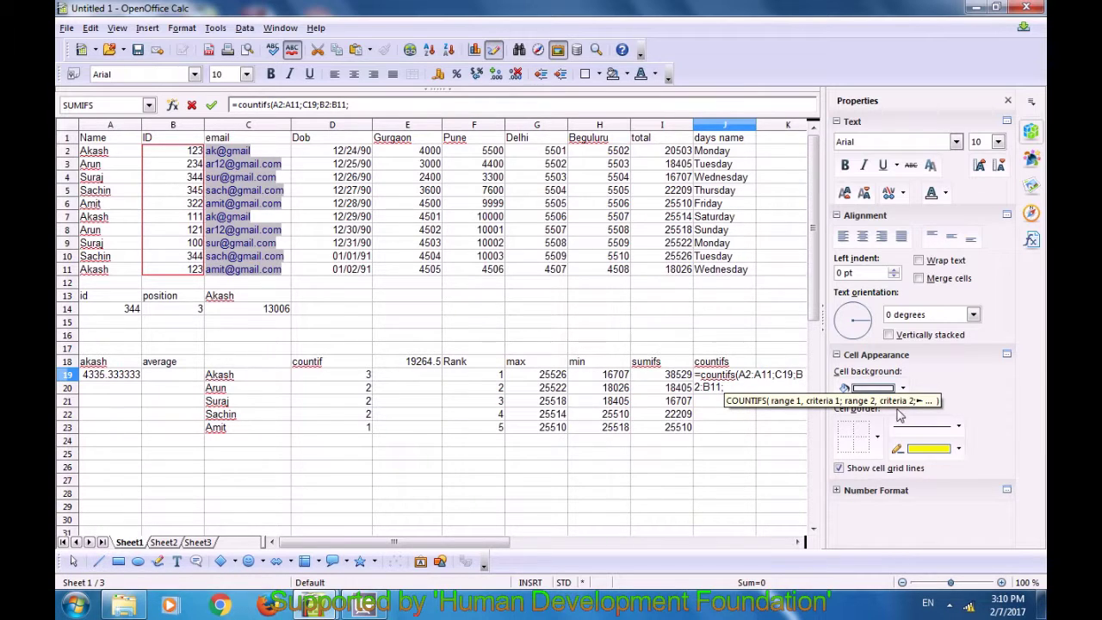
pyautogui.click(182, 160)
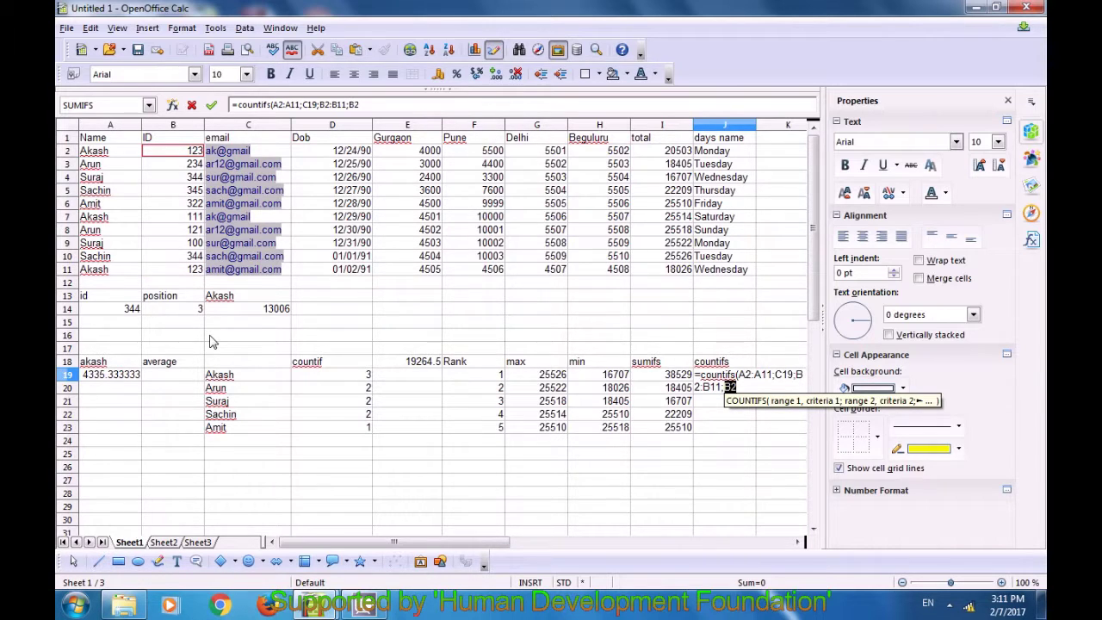
pyautogui.write(')')
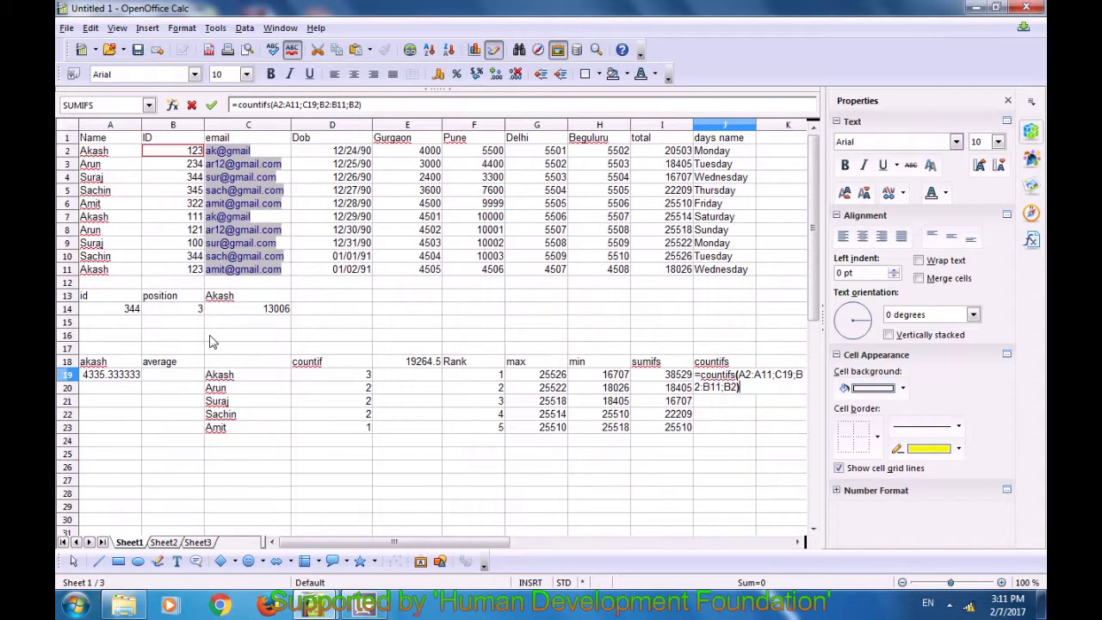
pyautogui.press('Return')
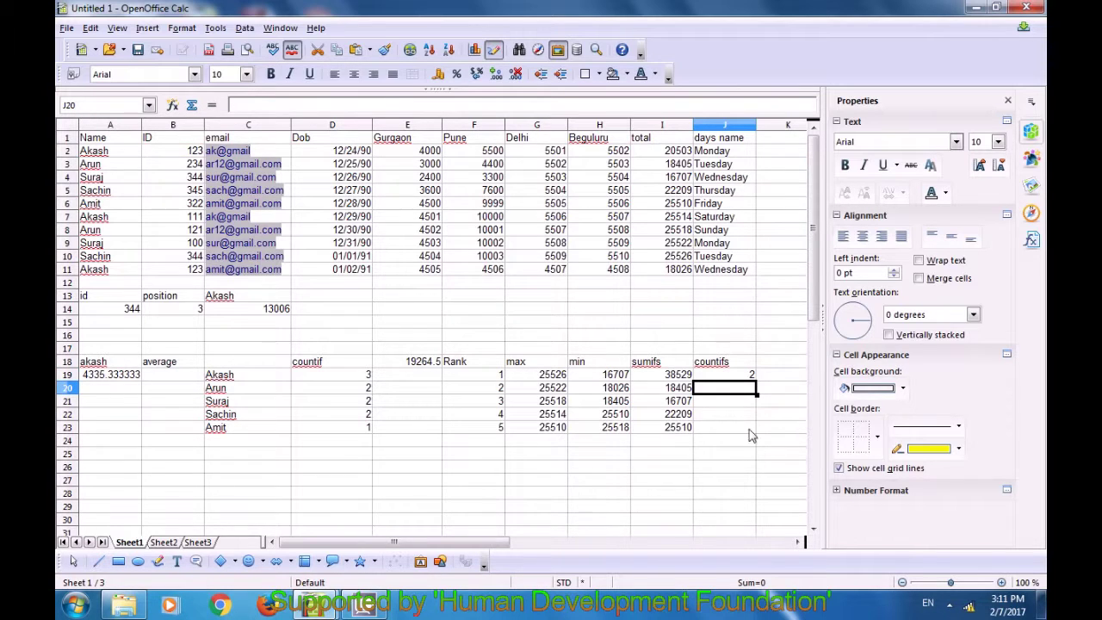
# - Check the COUNTIFS result in J19 against the name in C19 and the matching names and IDs in rows 2 and 11
pyautogui.click(750, 376)
pyautogui.click(217, 377)
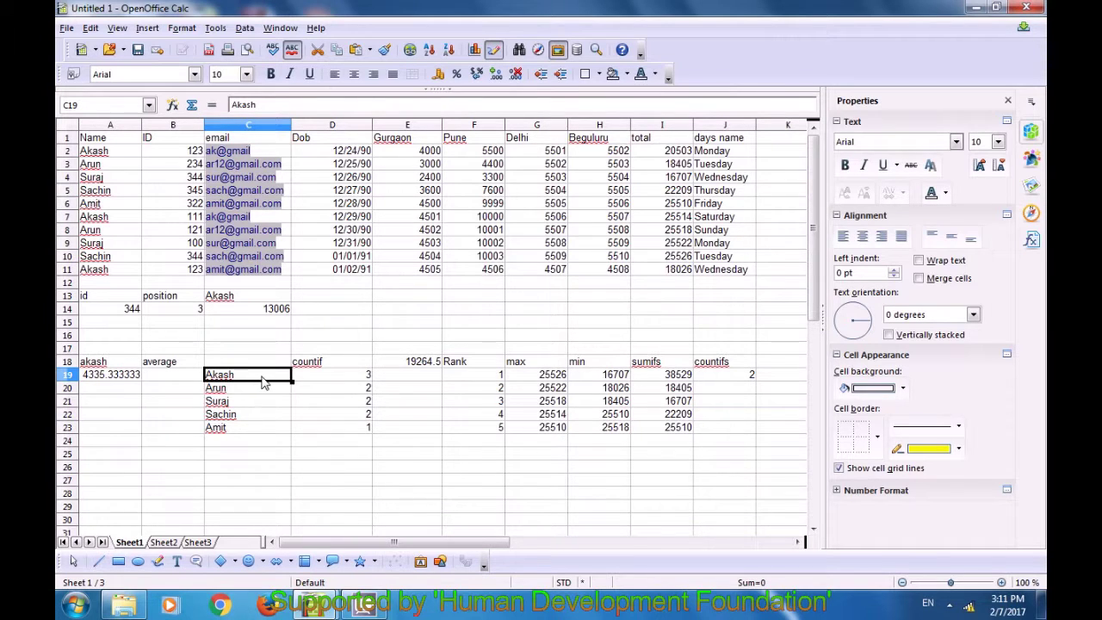
pyautogui.click(92, 152)
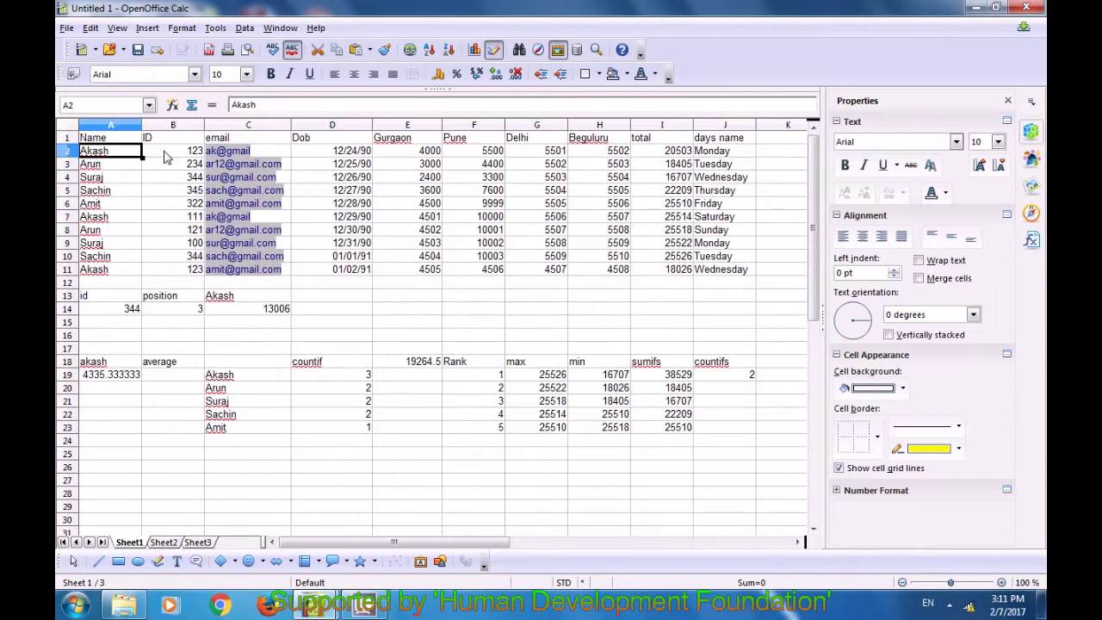
pyautogui.click(180, 158)
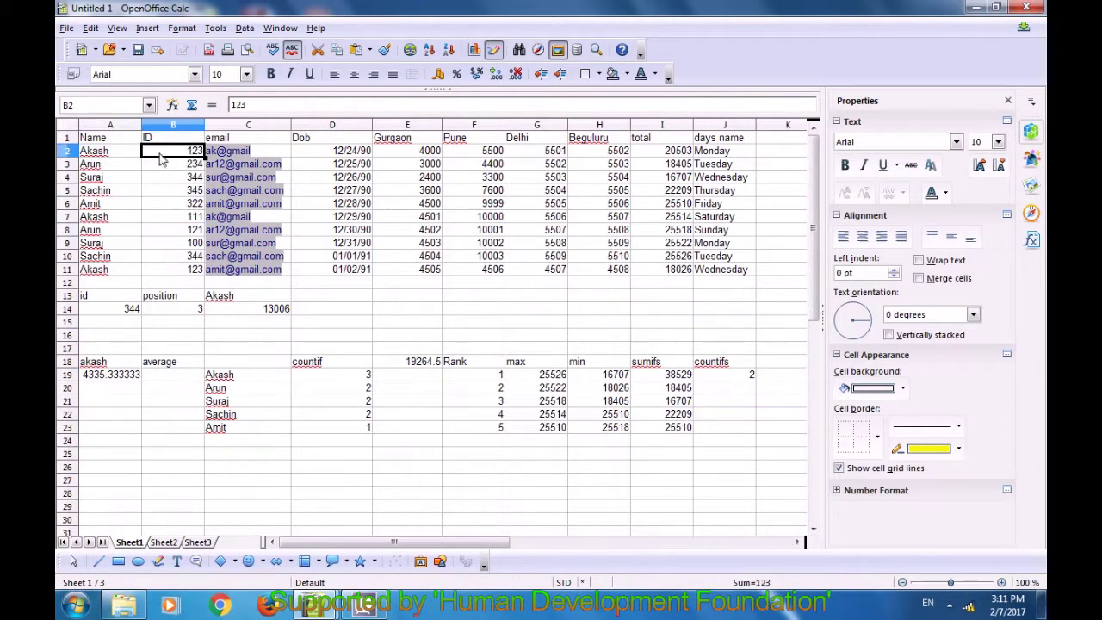
pyautogui.click(98, 272)
pyautogui.click(200, 273)
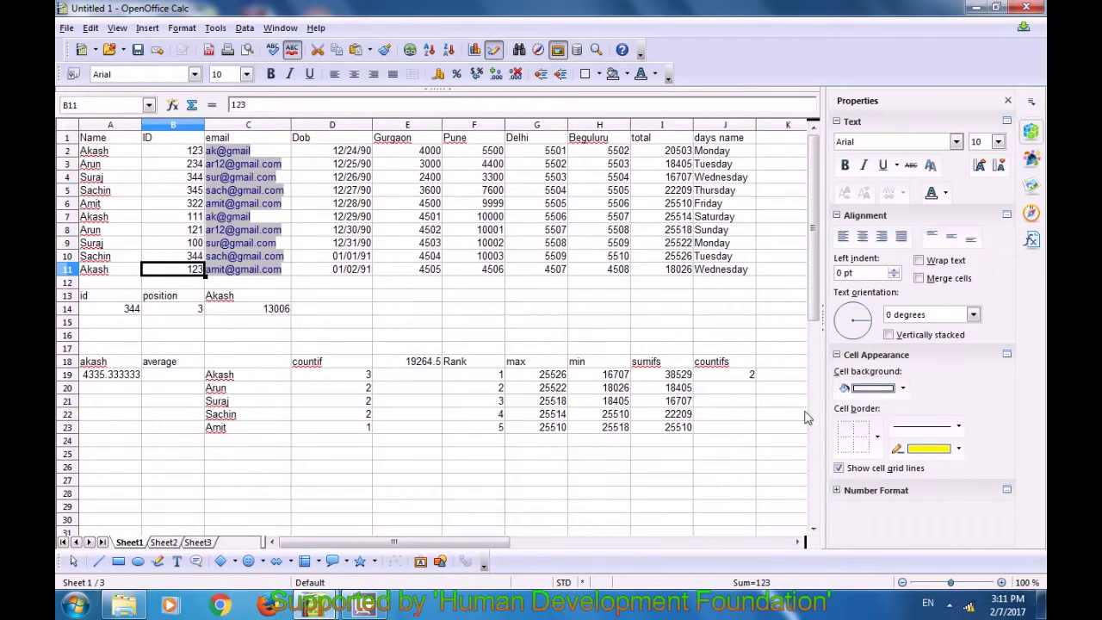
# - Fill the COUNTIFS formula from J19 down to J23
pyautogui.click(736, 377)
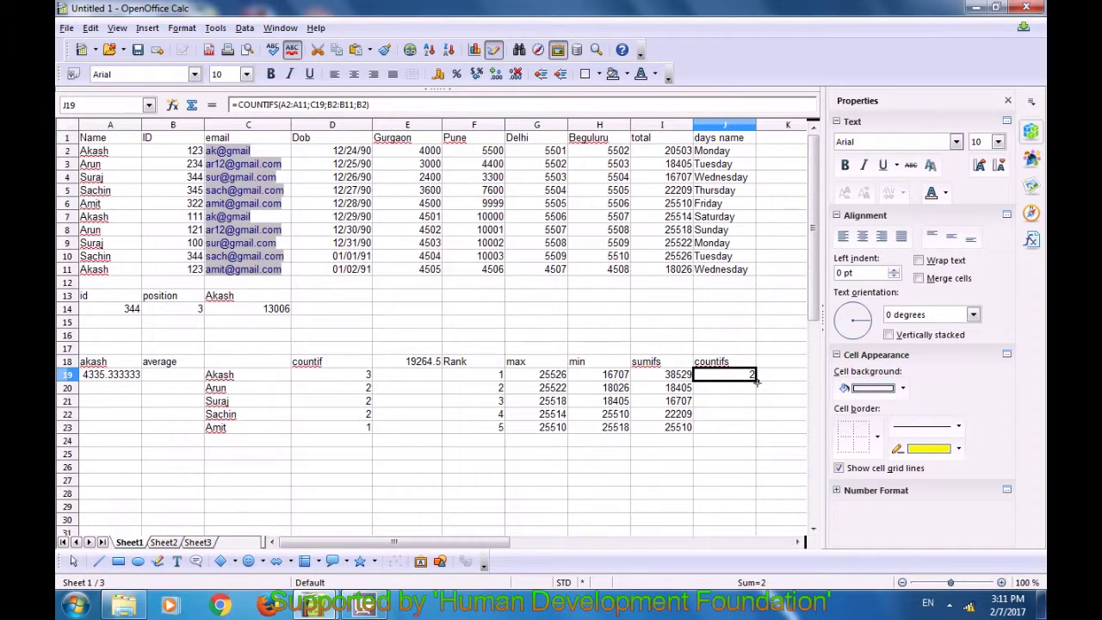
pyautogui.moveTo(756, 381); pyautogui.dragTo(756, 433)
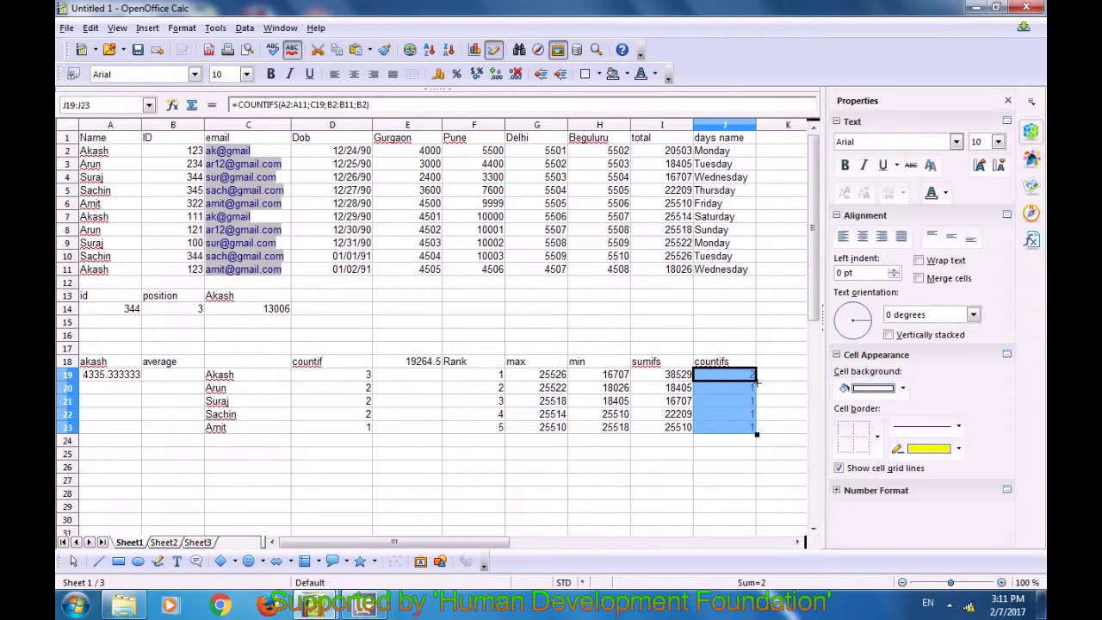
pyautogui.click(749, 469)
# - Compare the filled COUNTIFS results with the name in C20 and the names in A3 and A6
pyautogui.click(225, 392)
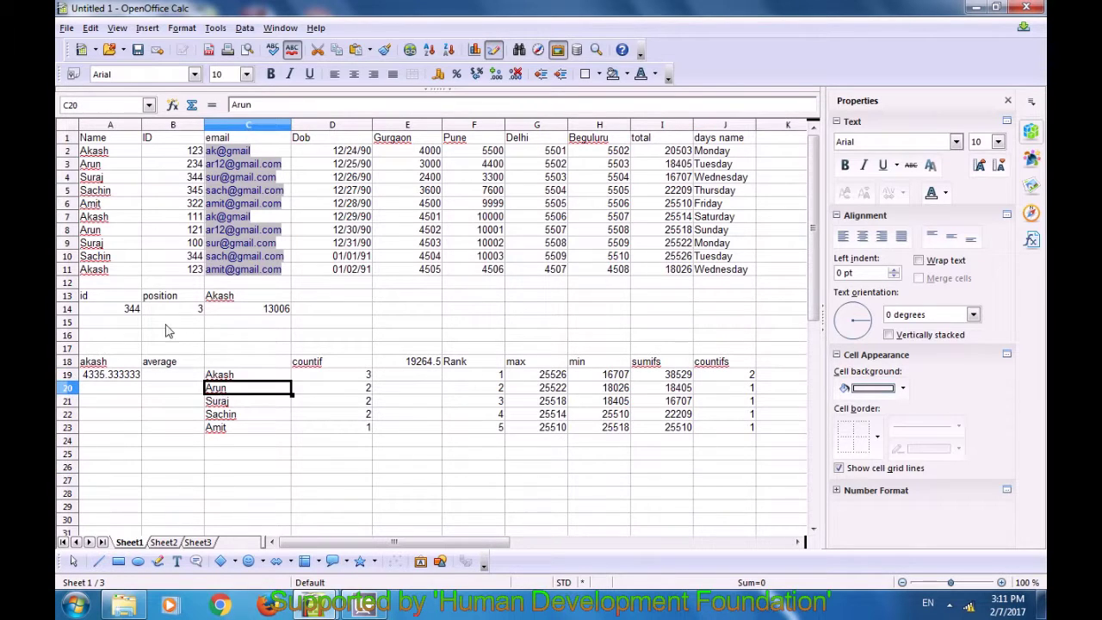
pyautogui.click(87, 165)
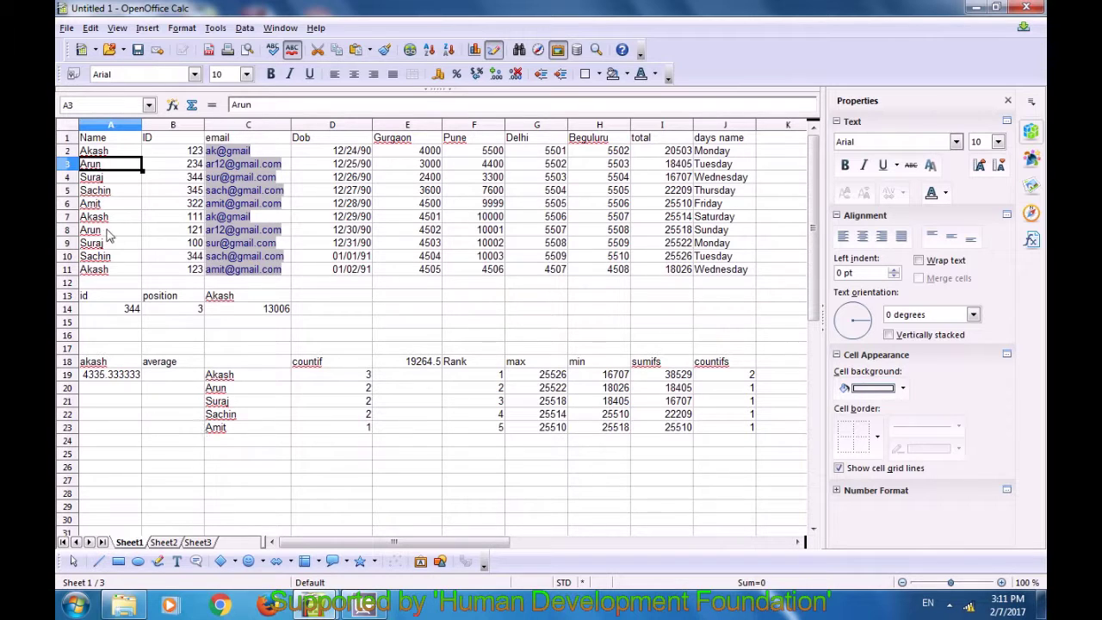
pyautogui.click(95, 205)
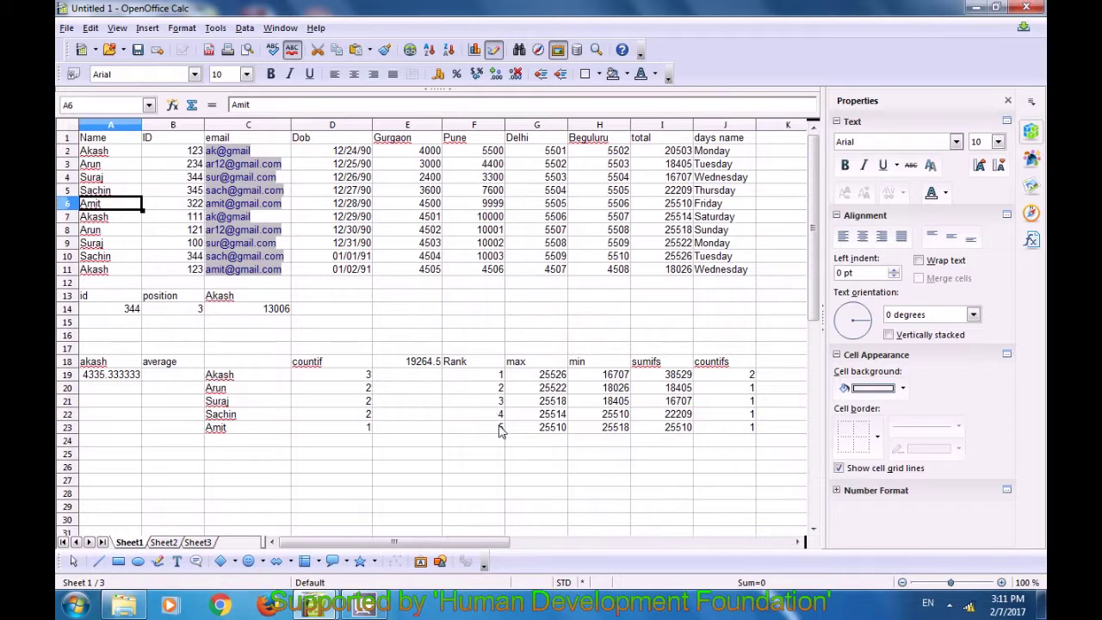
pyautogui.click(536, 472)
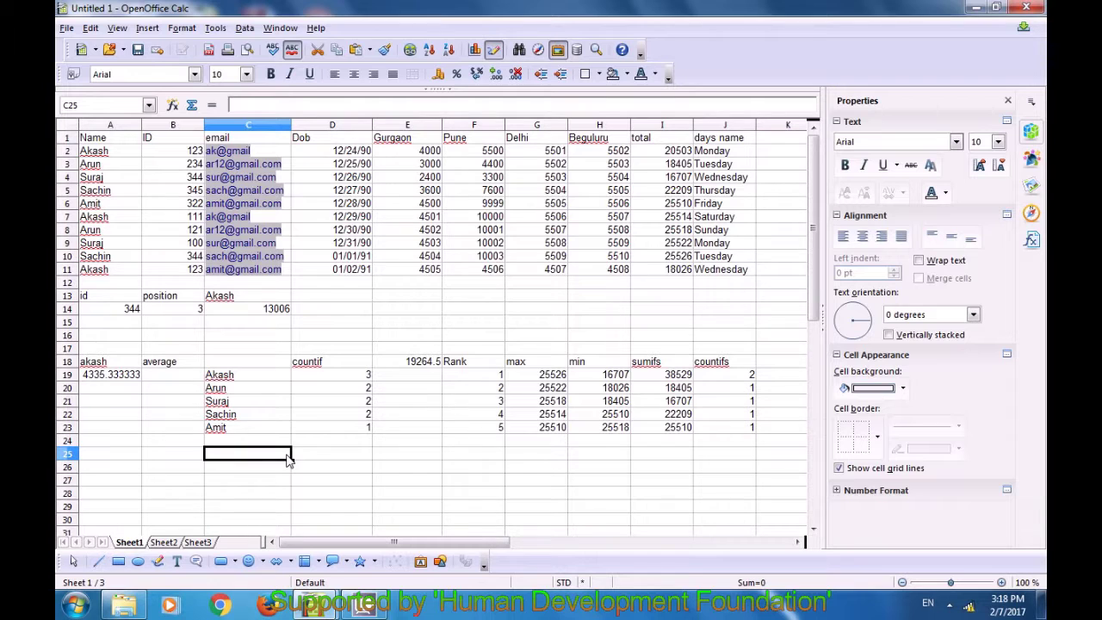
# - Draw a cube shape about 3.84 × 0.75 below the results, spanning roughly D25 to H29
pyautogui.click(235, 562)
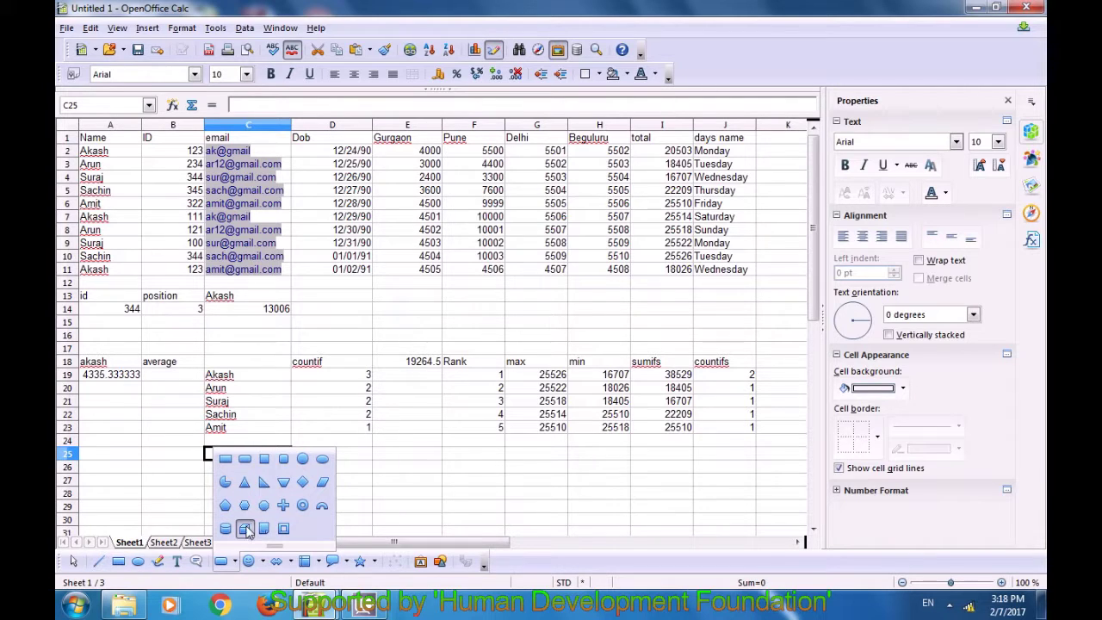
pyautogui.click(245, 528)
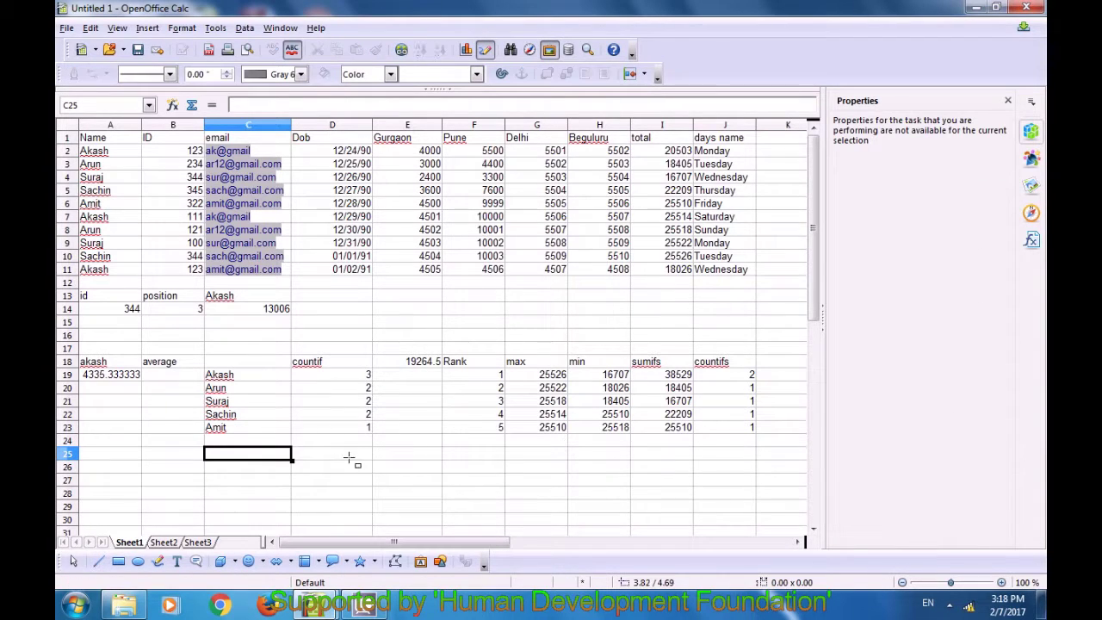
pyautogui.moveTo(348, 451)
pyautogui.mouseDown()
pyautogui.moveTo(371, 484)
pyautogui.moveTo(619, 505)
pyautogui.mouseUp()
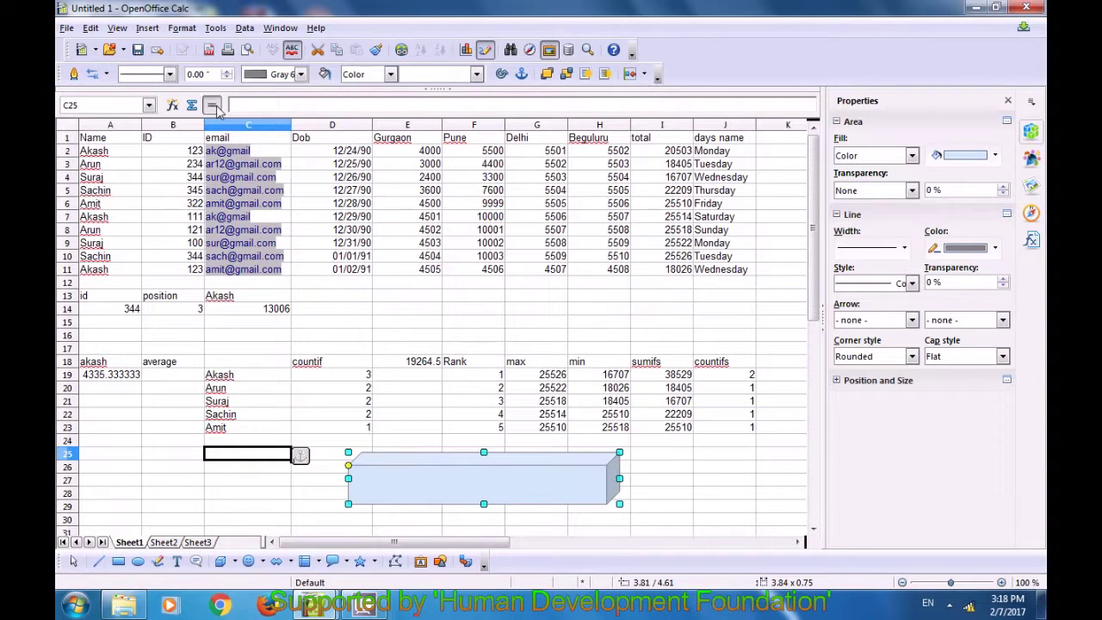
# - Give the cube below the results a 0.02" orange outline and a Pink 7 fill
pyautogui.click(226, 73)
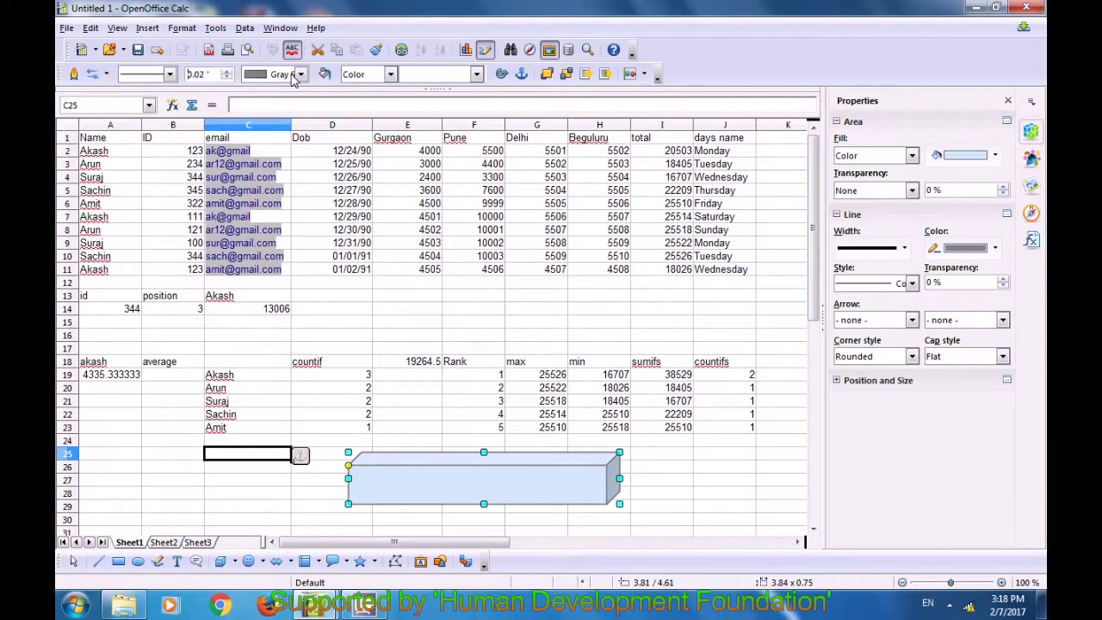
pyautogui.click(301, 75)
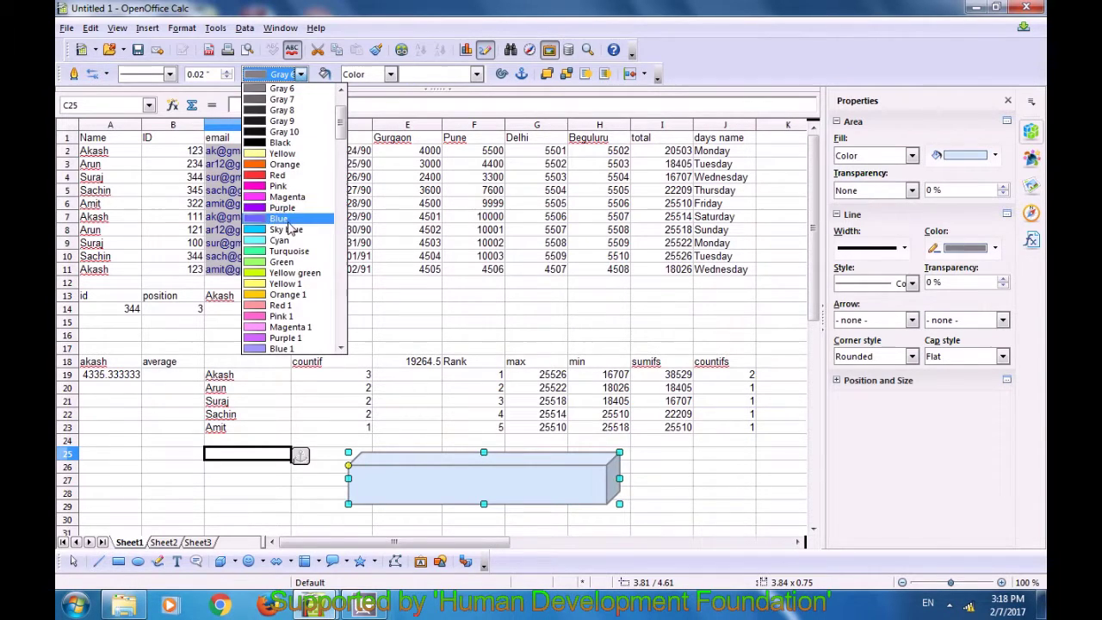
pyautogui.click(284, 165)
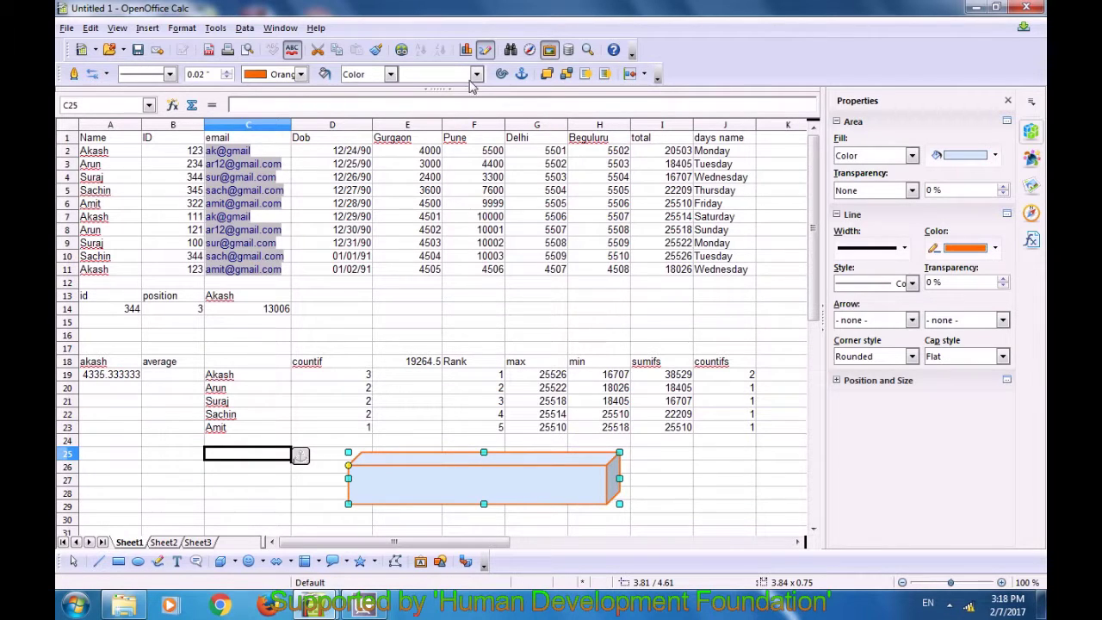
pyautogui.click(391, 75)
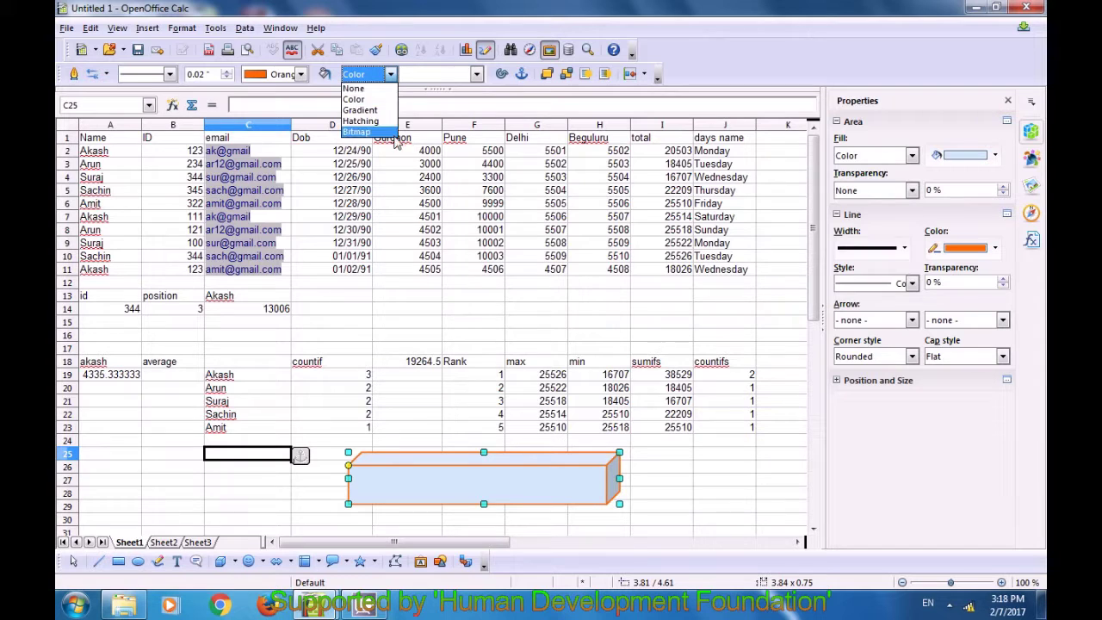
pyautogui.click(389, 101)
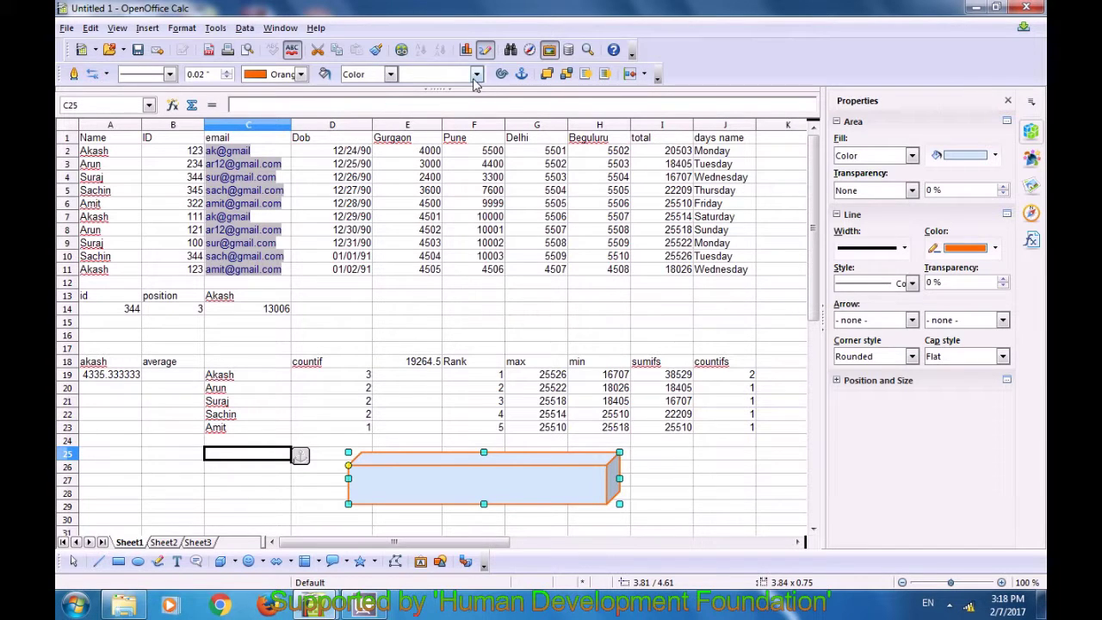
pyautogui.click(476, 74)
pyautogui.scroll(-15, 442, 241)
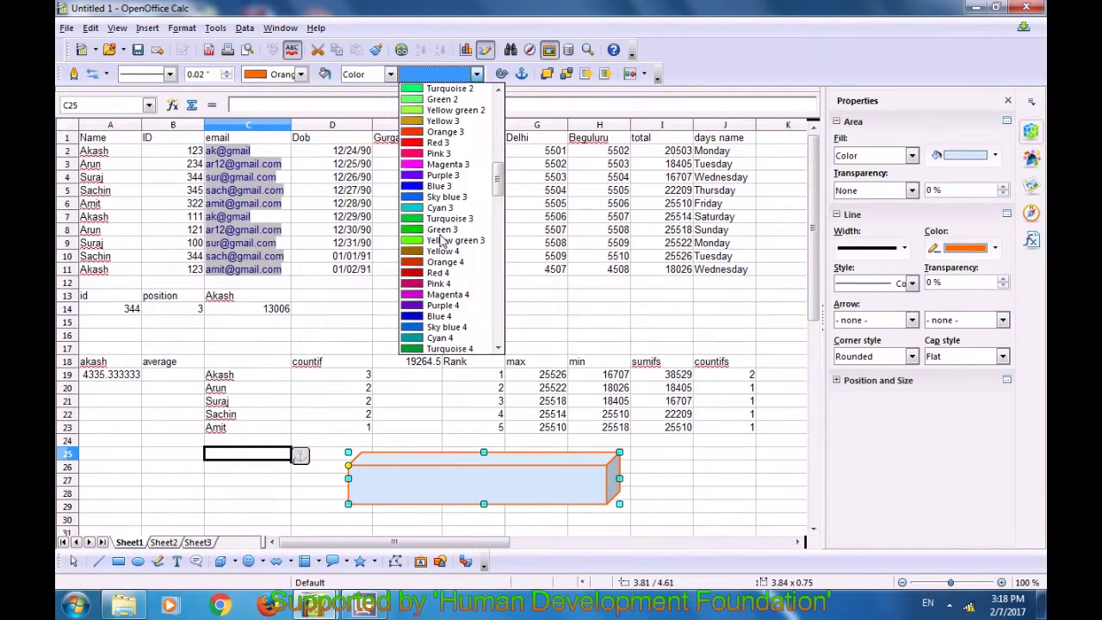
pyautogui.scroll(-7, 428, 277)
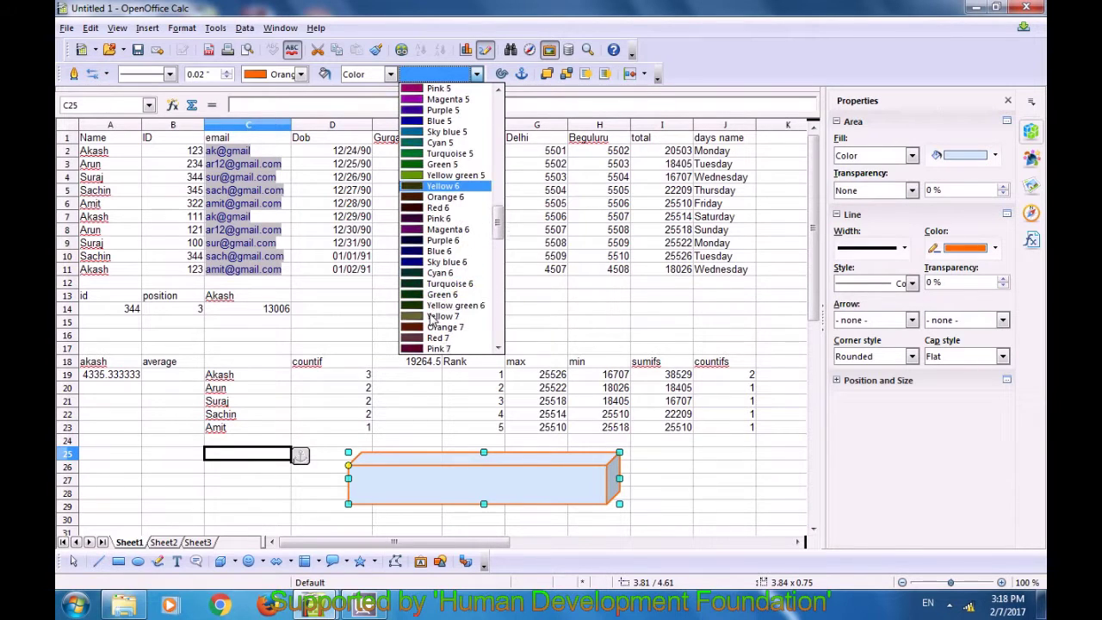
pyautogui.click(426, 252)
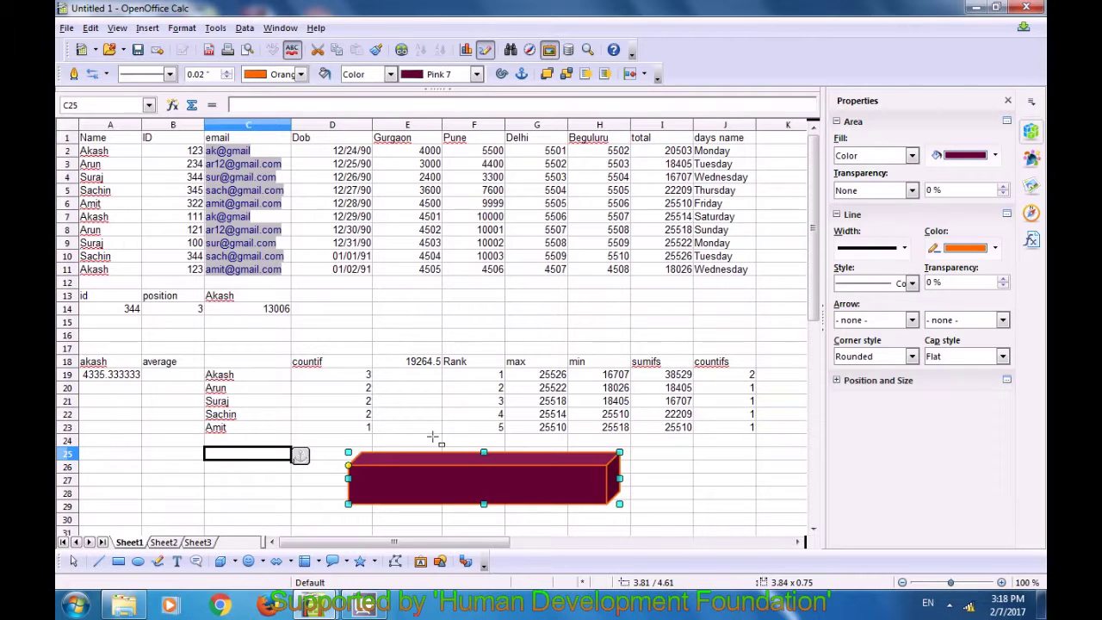
pyautogui.click(678, 446)
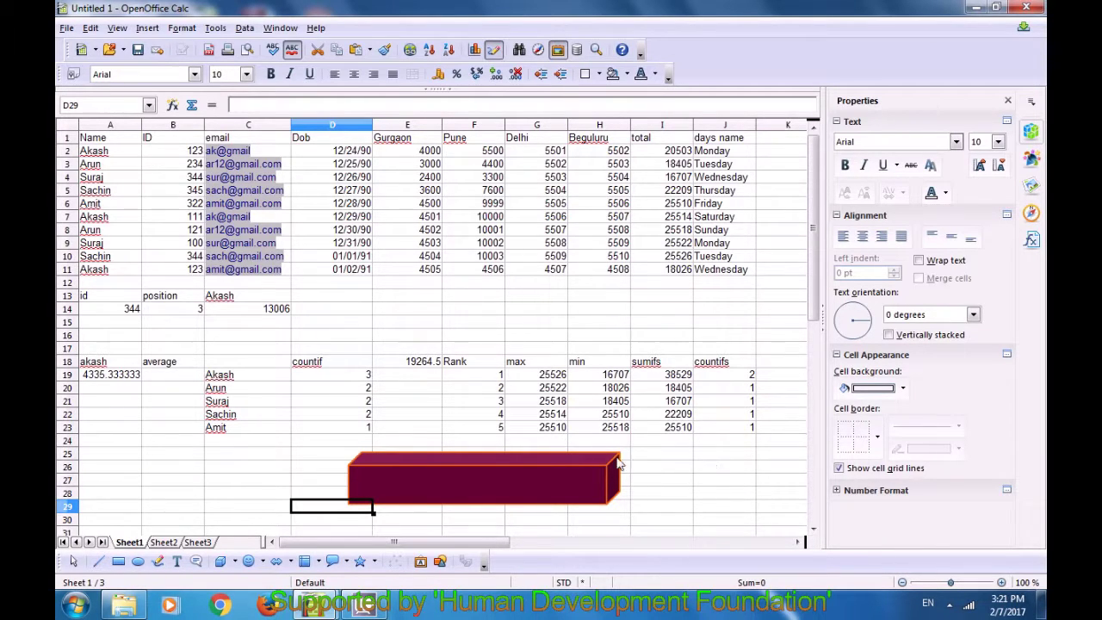
# - Flip the long cube below the results vertically
pyautogui.click(524, 471)
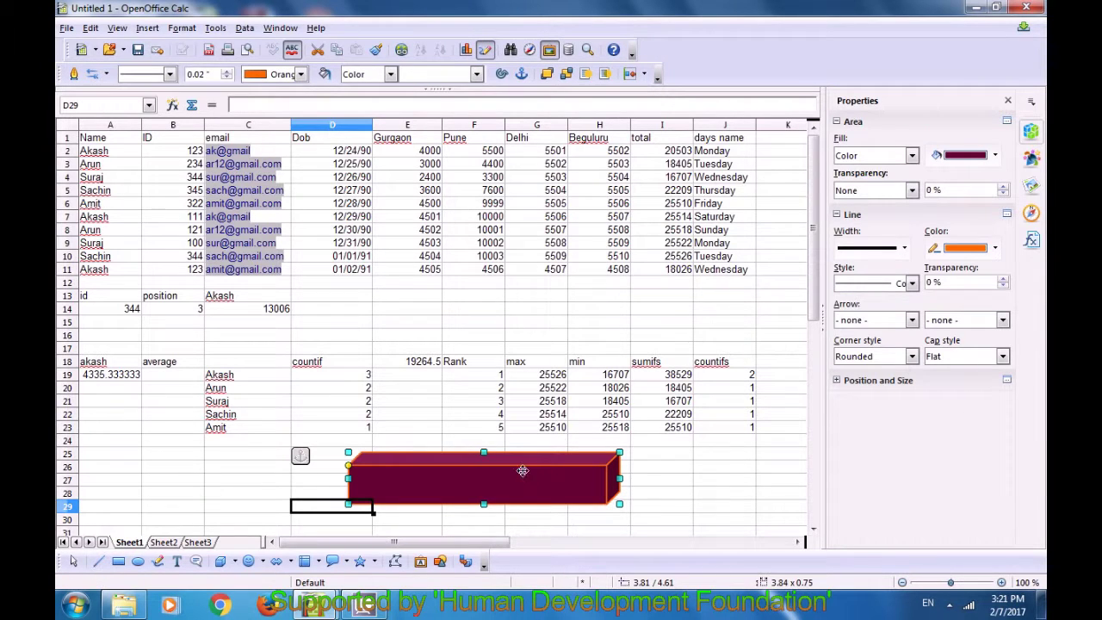
pyautogui.click(182, 29)
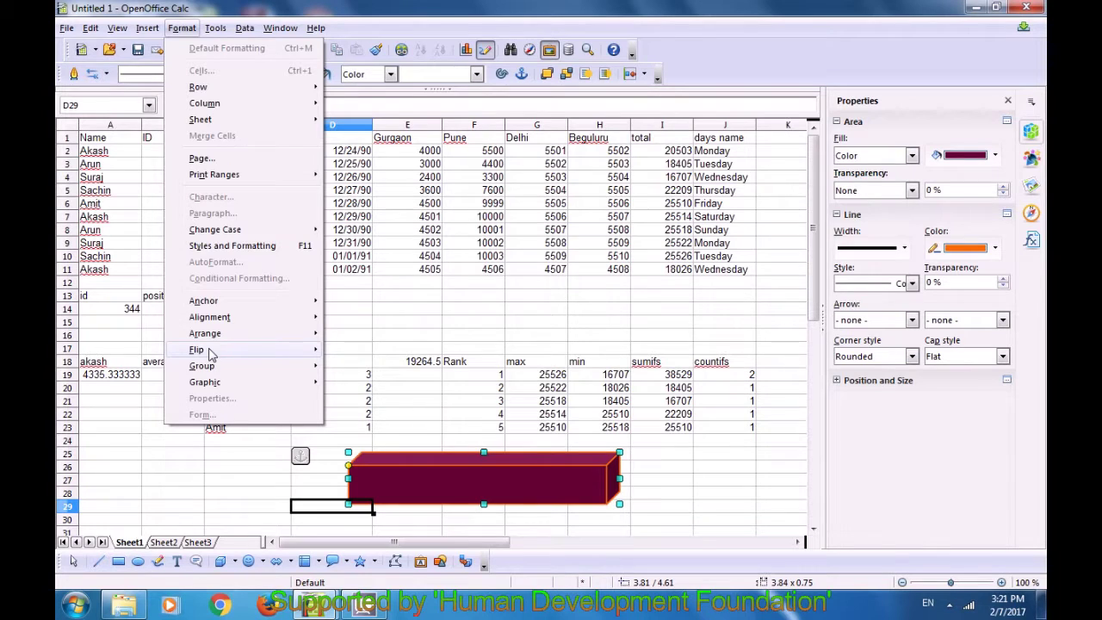
pyautogui.moveTo(211, 355)
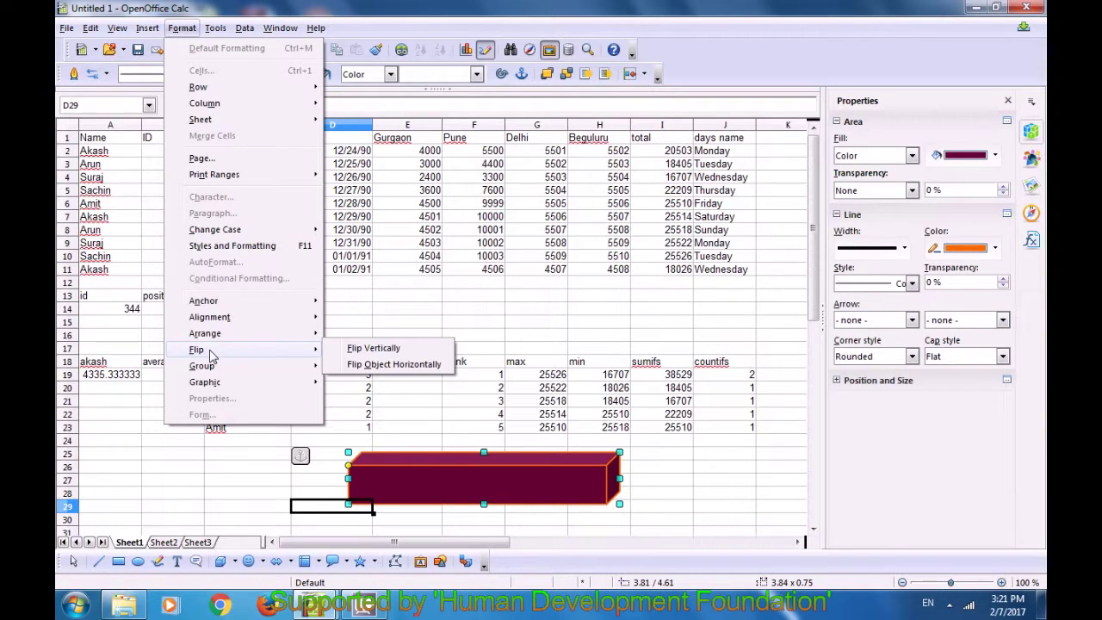
pyautogui.click(370, 349)
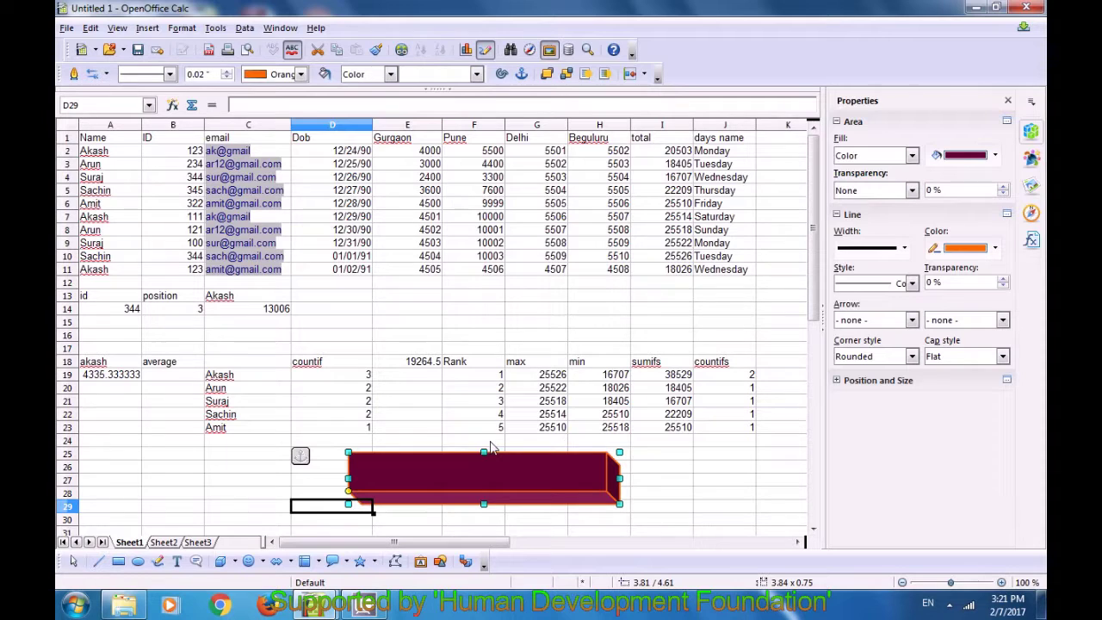
# - Flip the long cube horizontally and deselect it
pyautogui.click(180, 32)
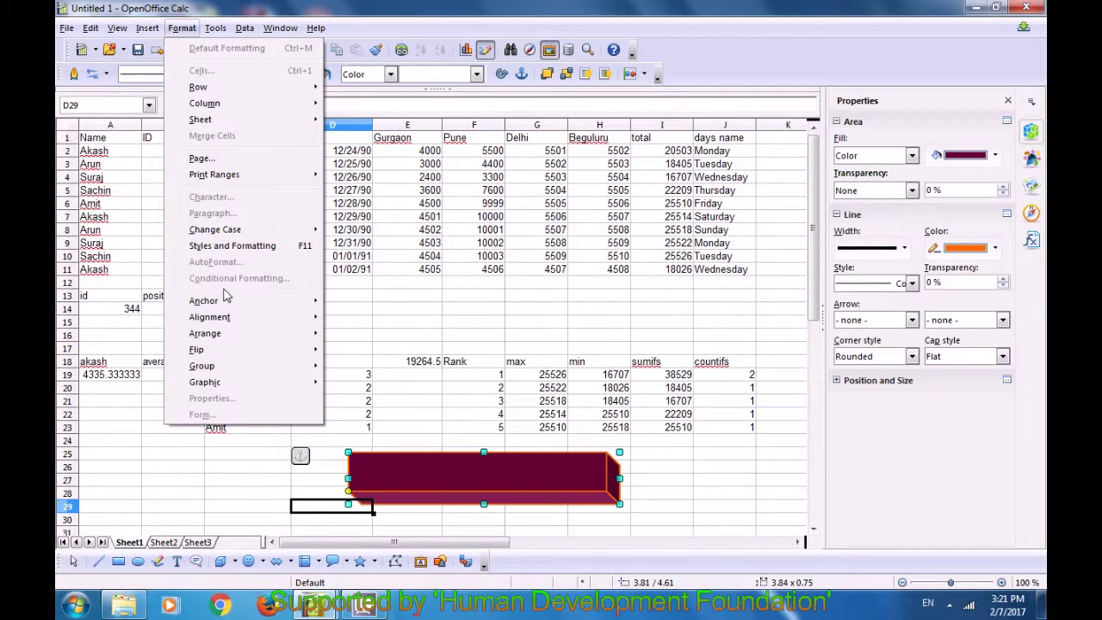
pyautogui.moveTo(229, 351)
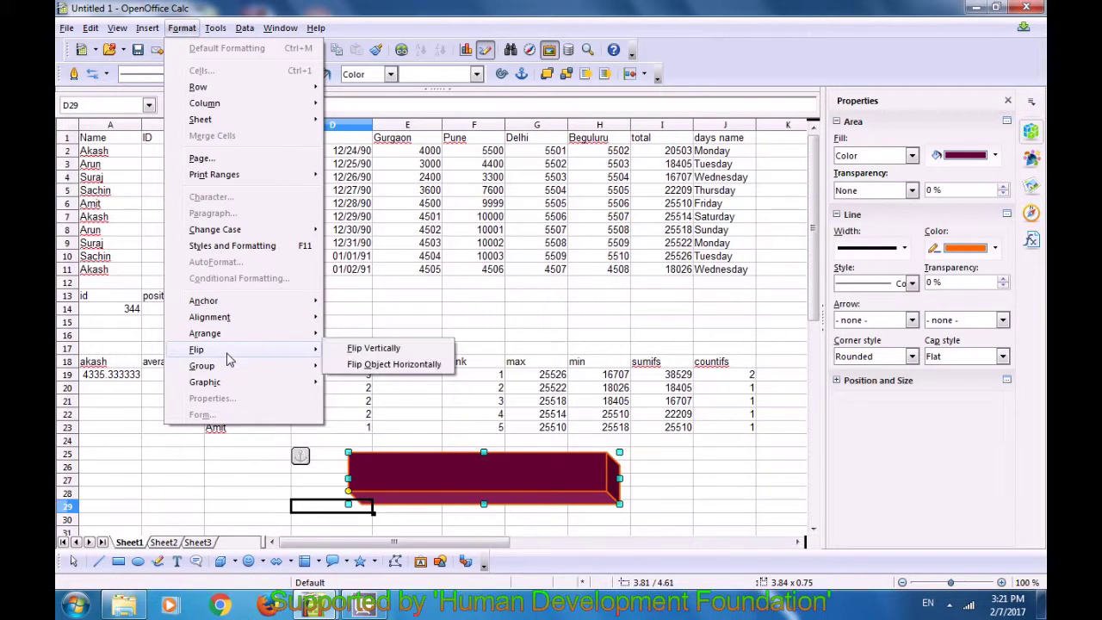
pyautogui.click(376, 366)
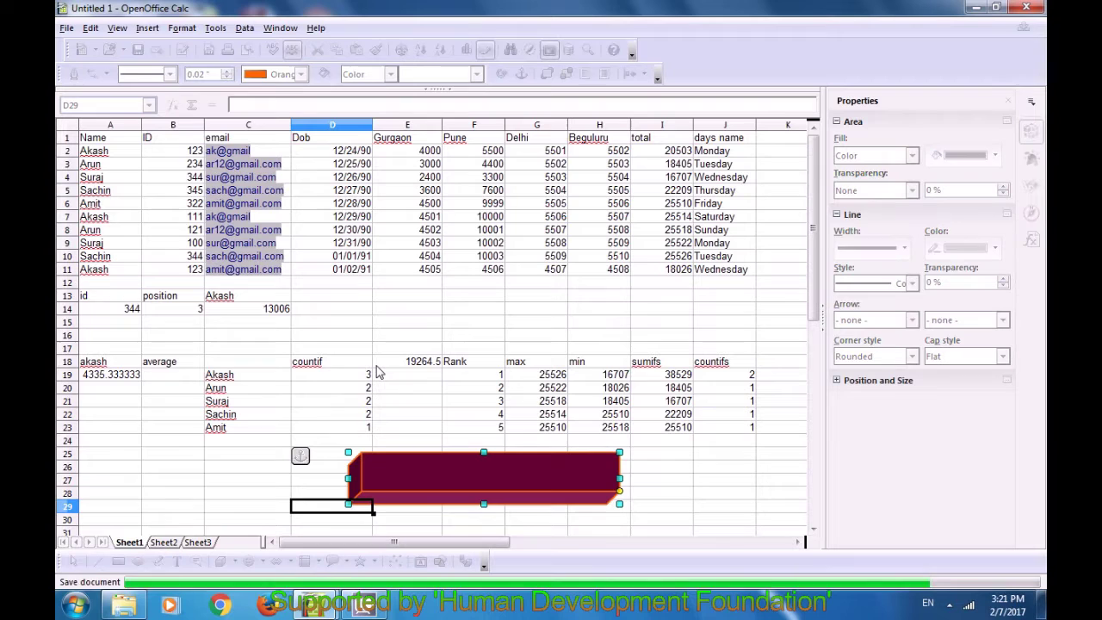
pyautogui.click(659, 479)
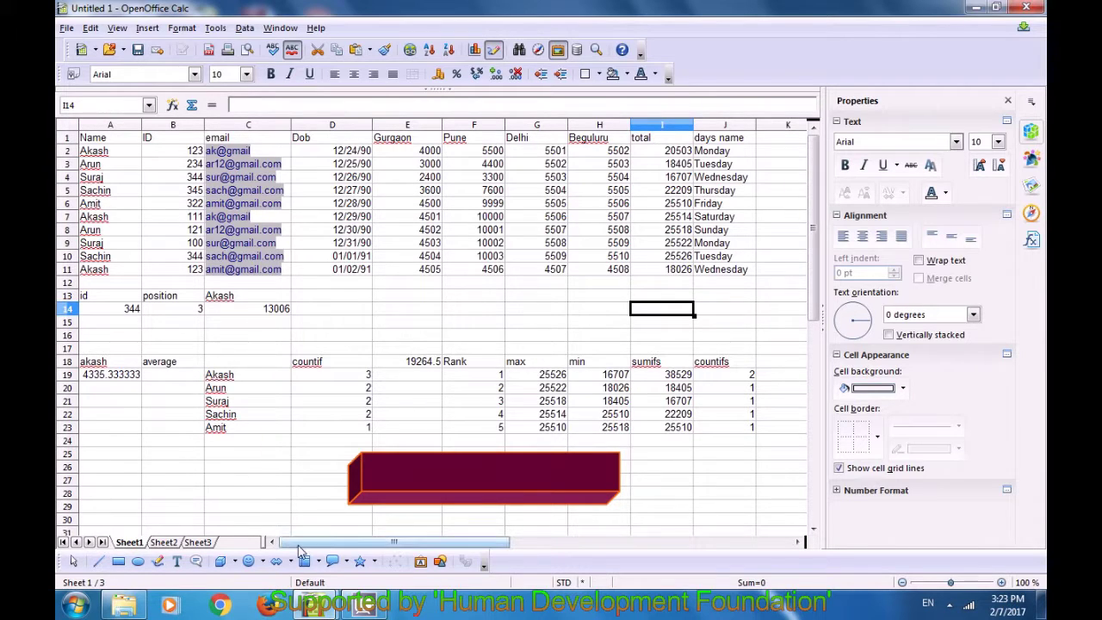
# - Draw a second cube about 1.16 × 0.72 over C25:C29 and fill it with Blue 2 after trying Magenta
pyautogui.click(231, 563)
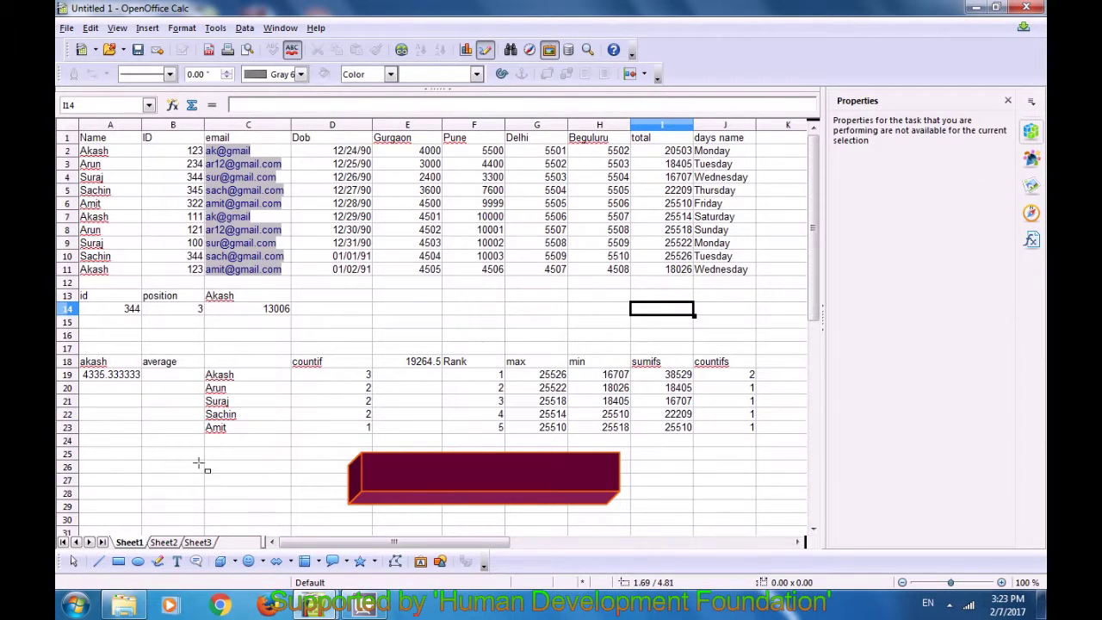
pyautogui.moveTo(204, 458); pyautogui.dragTo(286, 507)
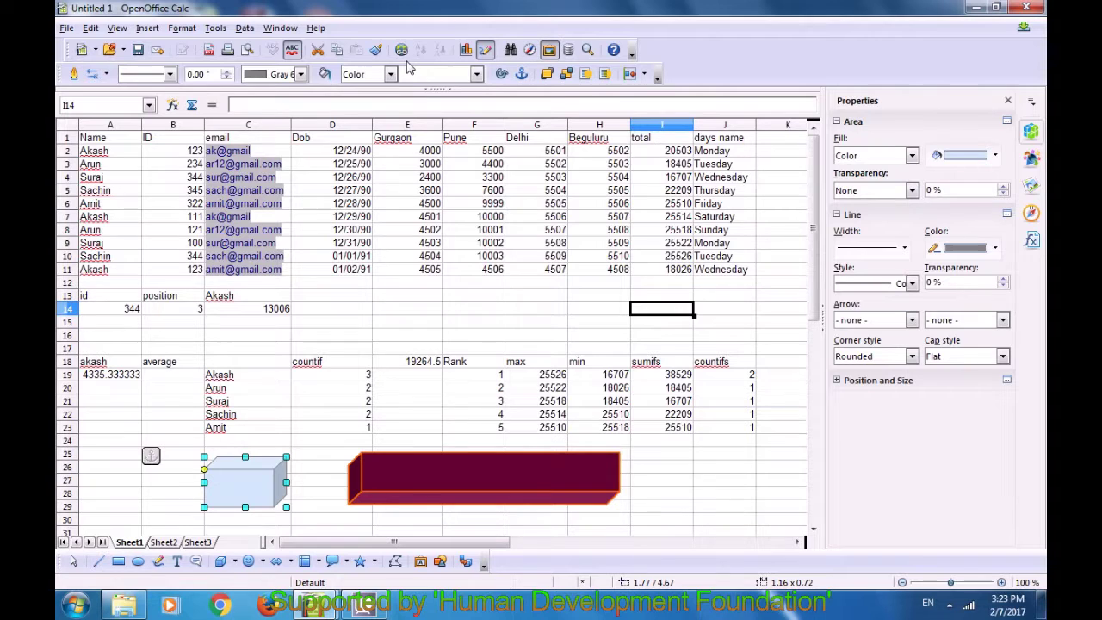
pyautogui.click(477, 75)
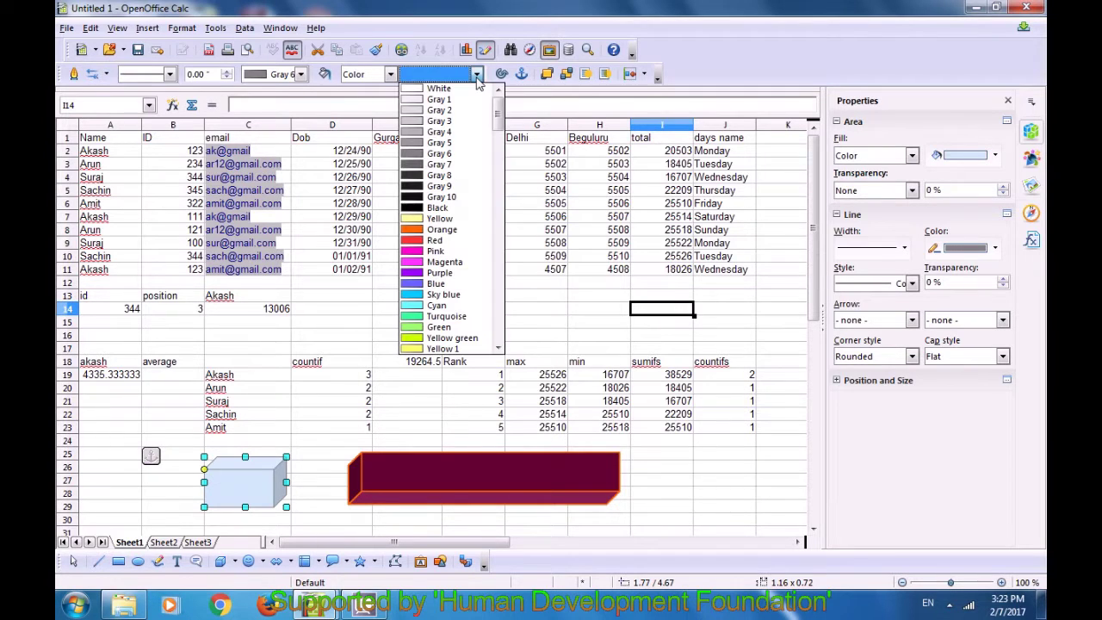
pyautogui.click(471, 273)
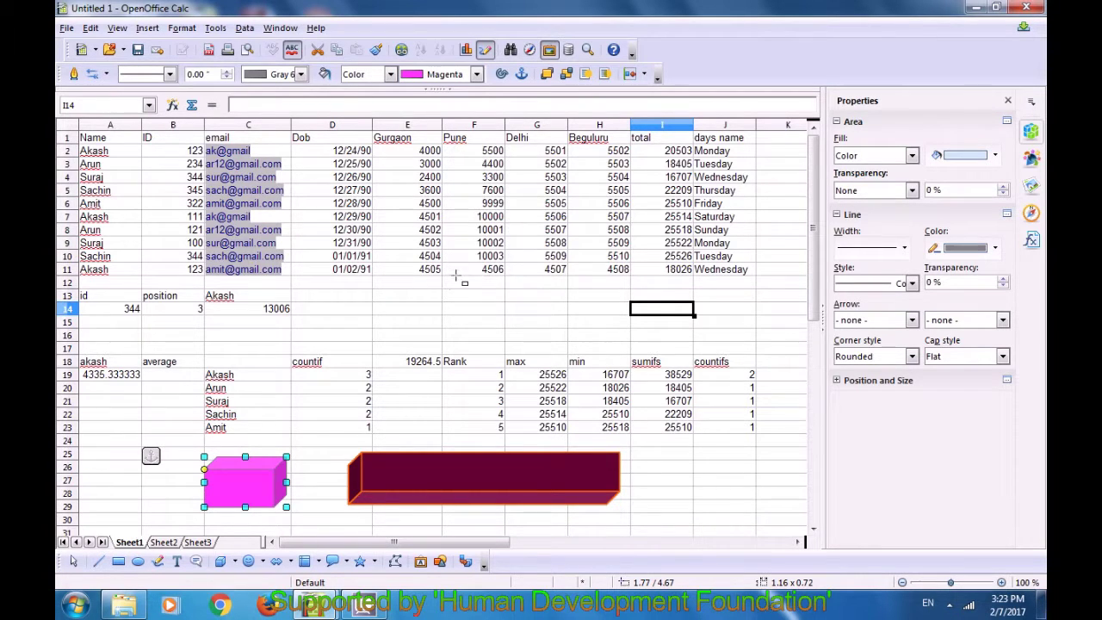
pyautogui.click(476, 75)
pyautogui.scroll(-5, 463, 335)
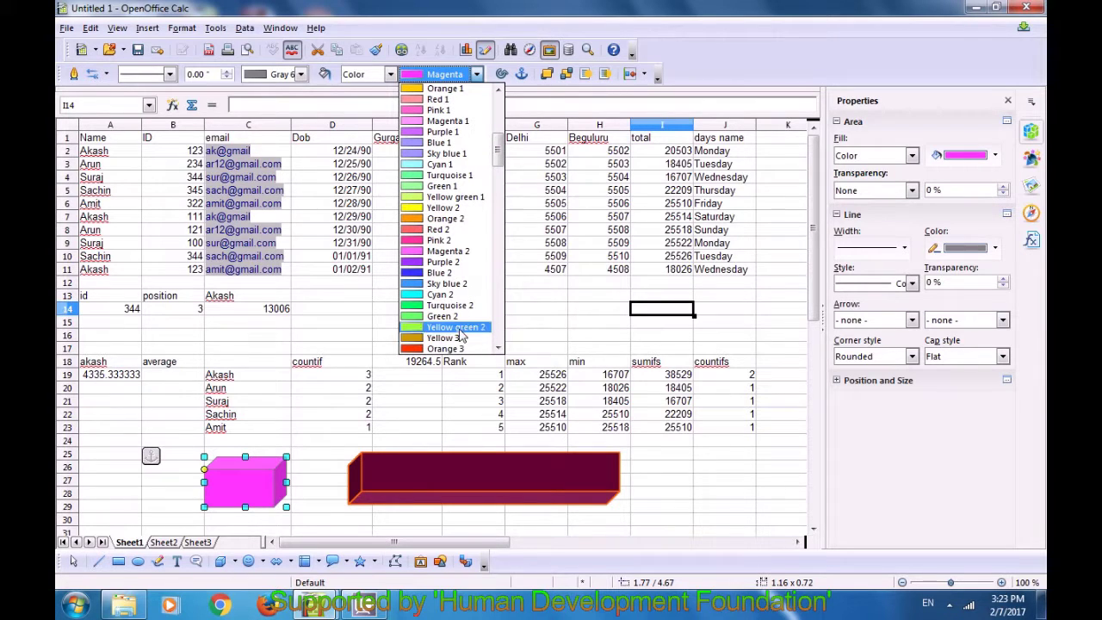
pyautogui.click(441, 272)
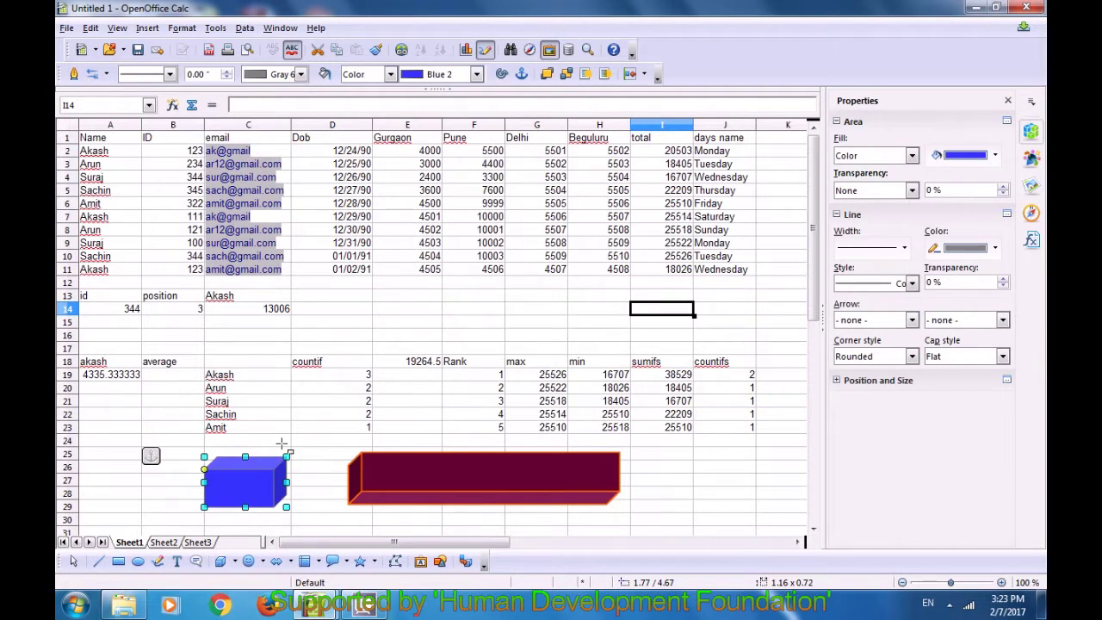
pyautogui.press('Escape')
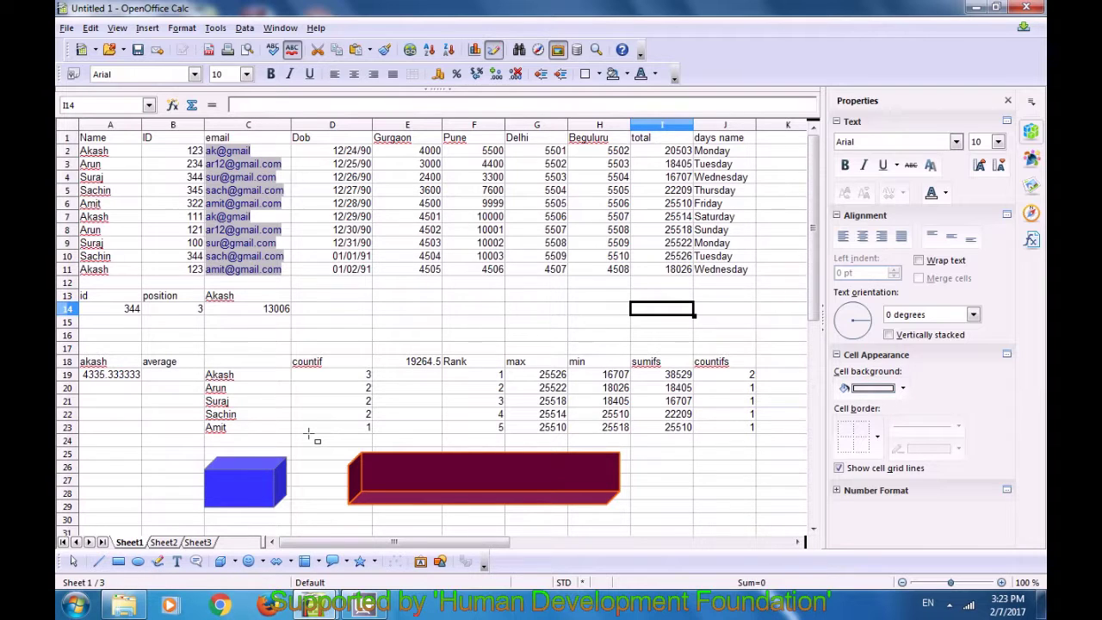
# - Group the small blue cube and the long Pink 7 cube into one object
pyautogui.click(274, 487)
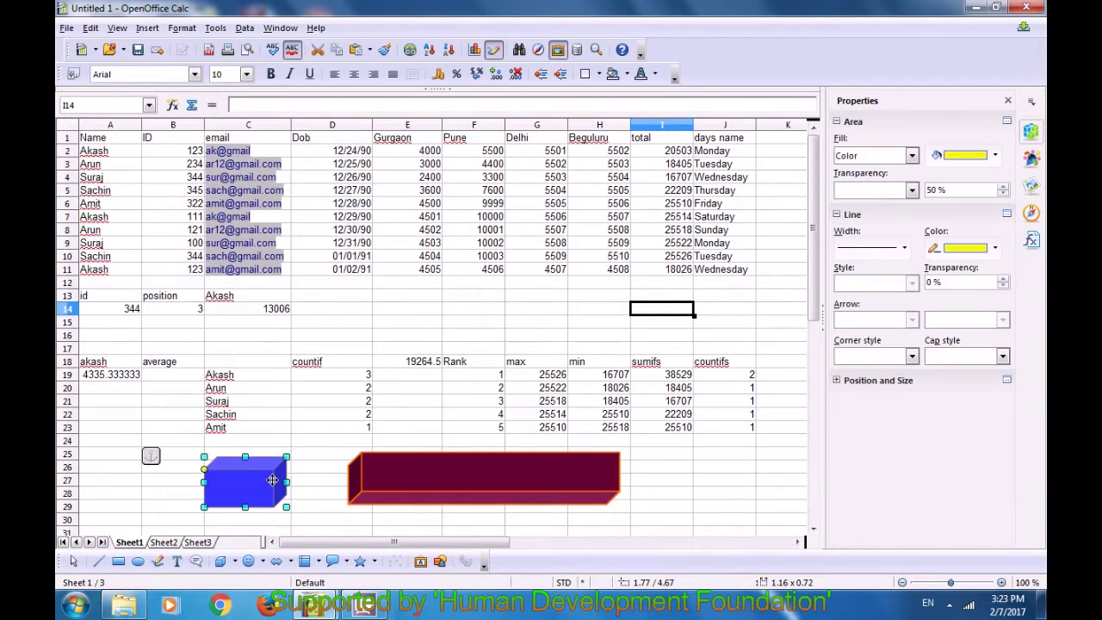
pyautogui.keyDown('shift'); pyautogui.click(410, 486); pyautogui.keyUp('shift')
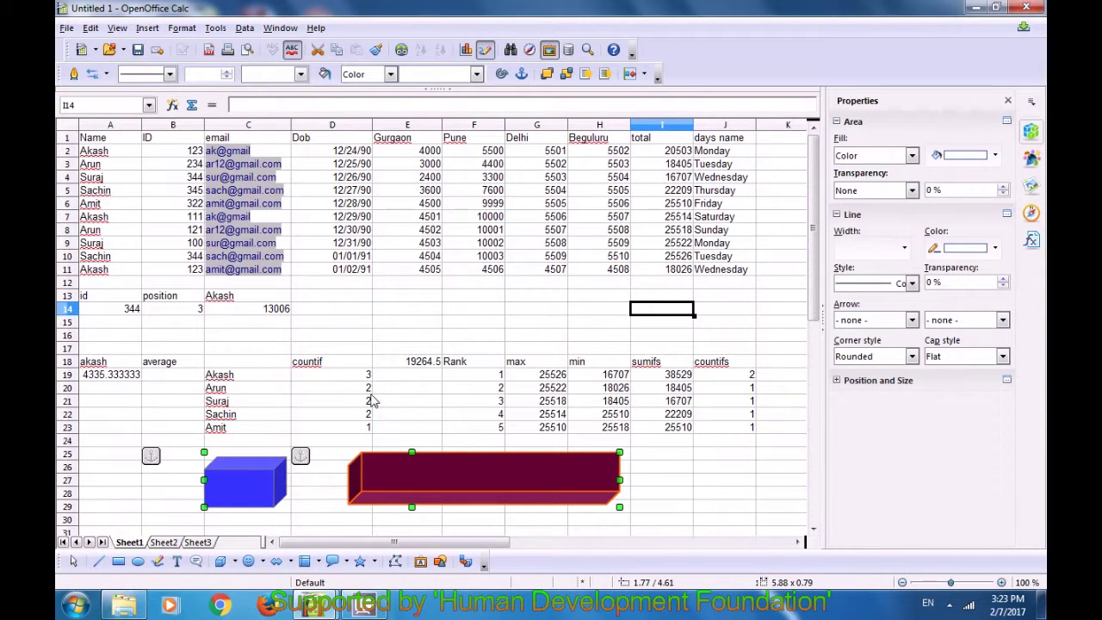
pyautogui.click(181, 27)
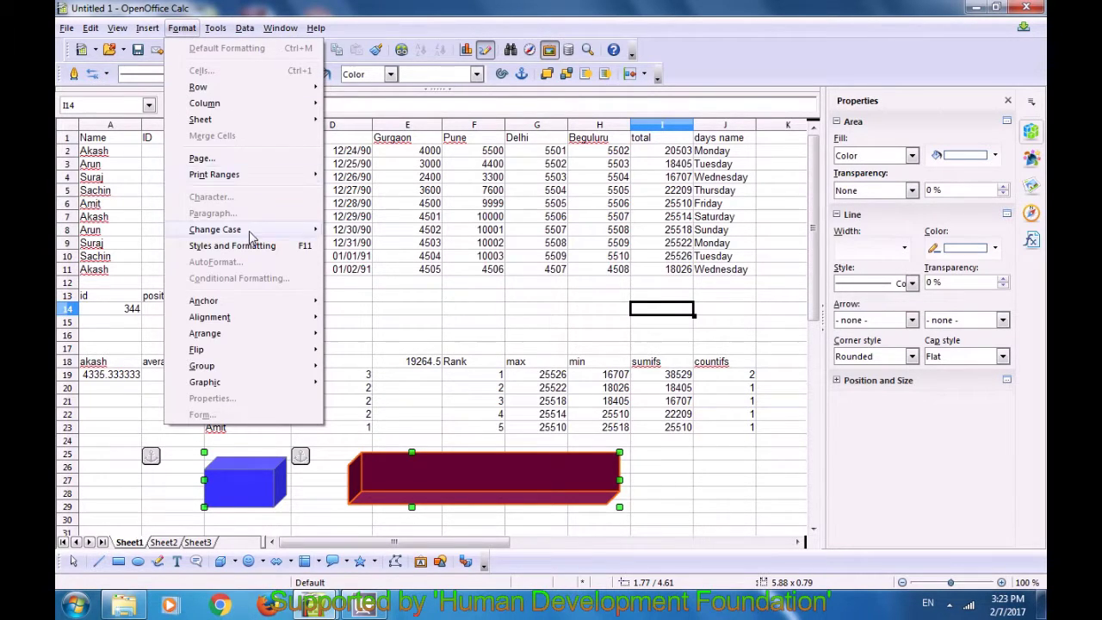
pyautogui.moveTo(266, 372)
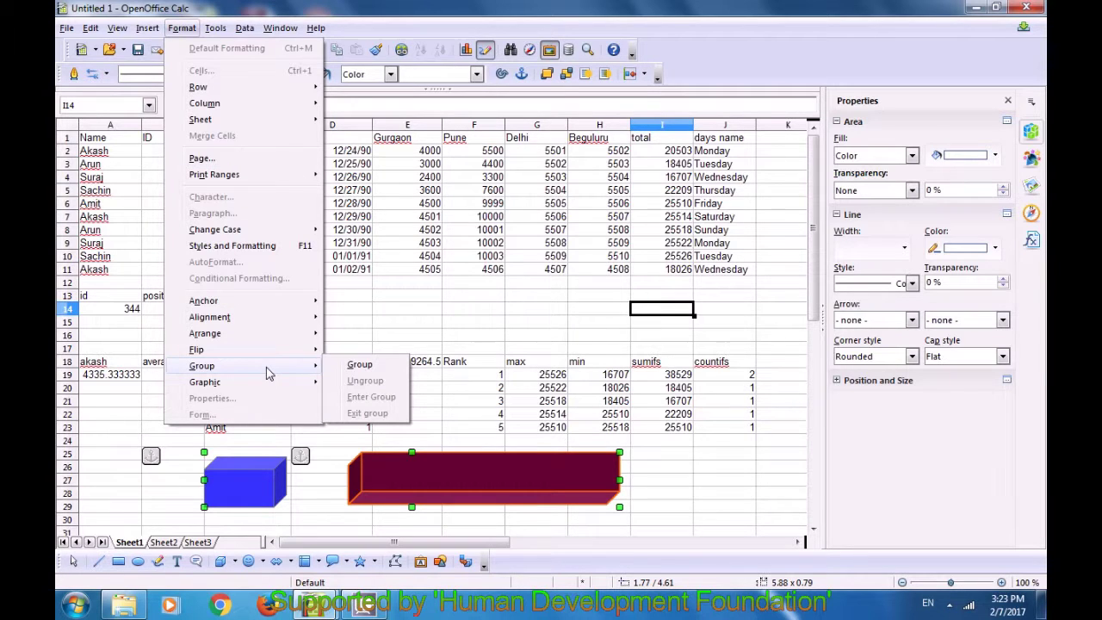
pyautogui.click(360, 365)
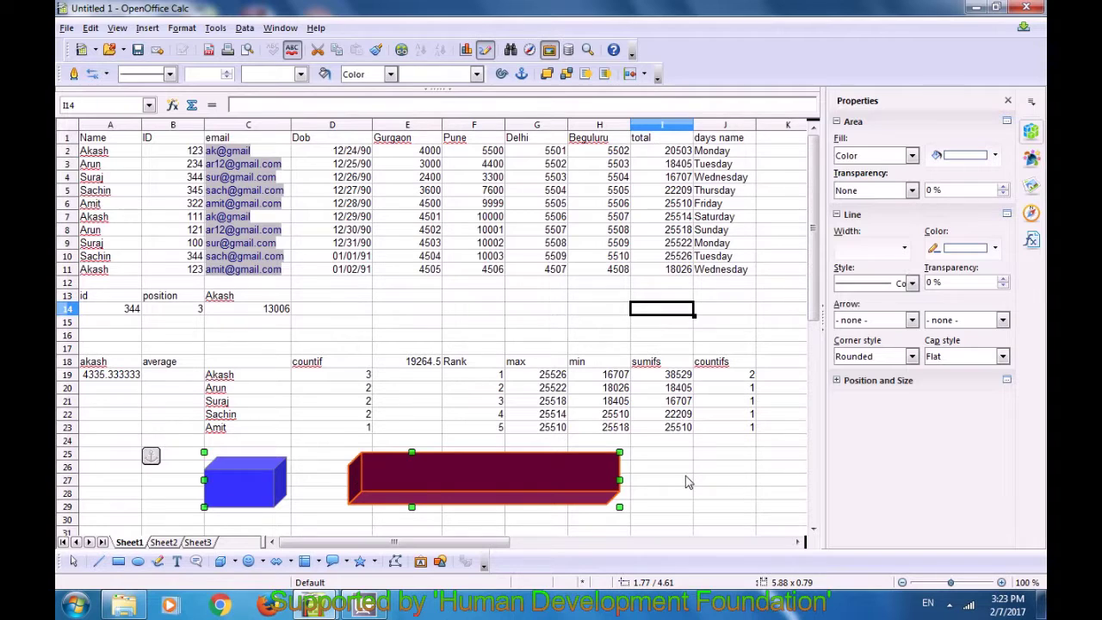
# - Check that both cubes select together, and move the group slightly right and down to about 2.17 / 4.71
pyautogui.click(686, 482)
pyautogui.click(582, 491)
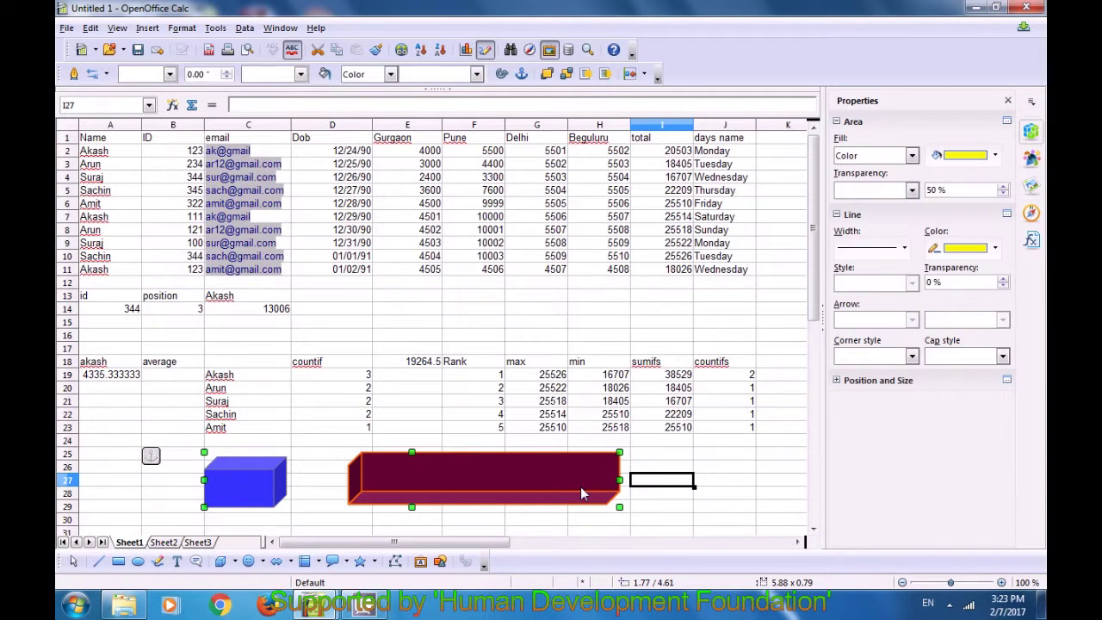
pyautogui.click(325, 429)
pyautogui.click(248, 488)
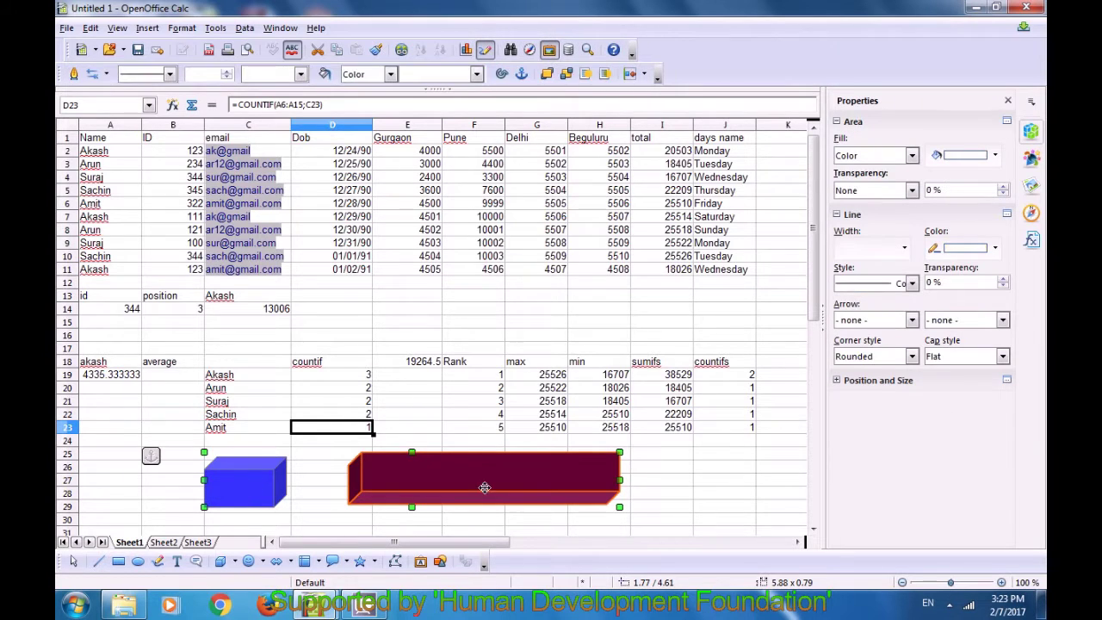
pyautogui.moveTo(485, 487); pyautogui.dragTo(513, 493)
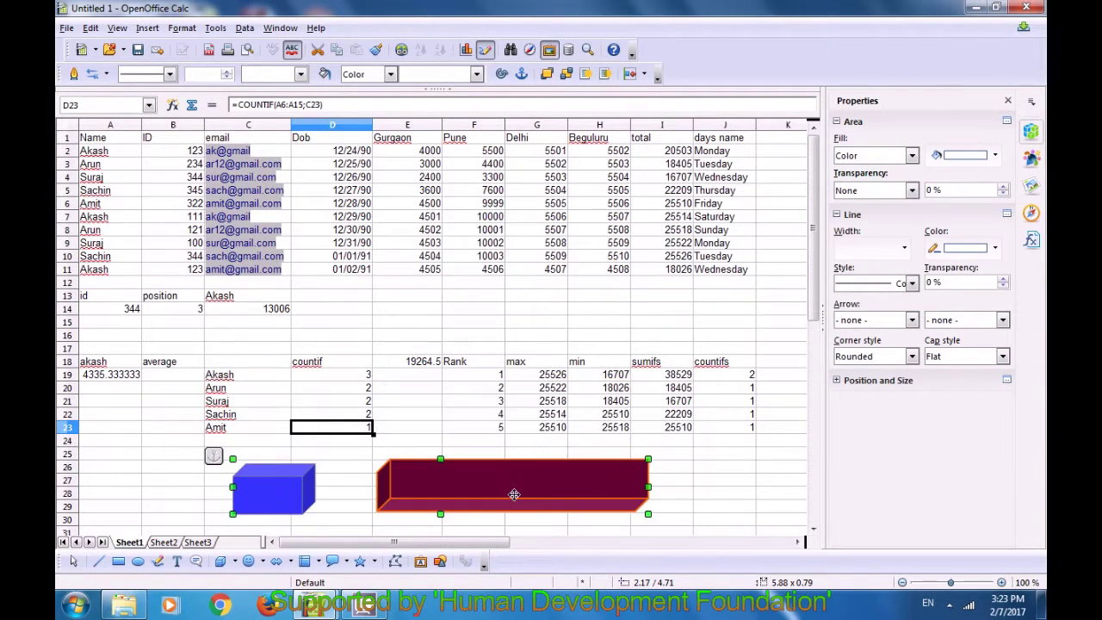
# - Fill the grouped cubes with Sky blue
pyautogui.click(695, 486)
pyautogui.click(261, 482)
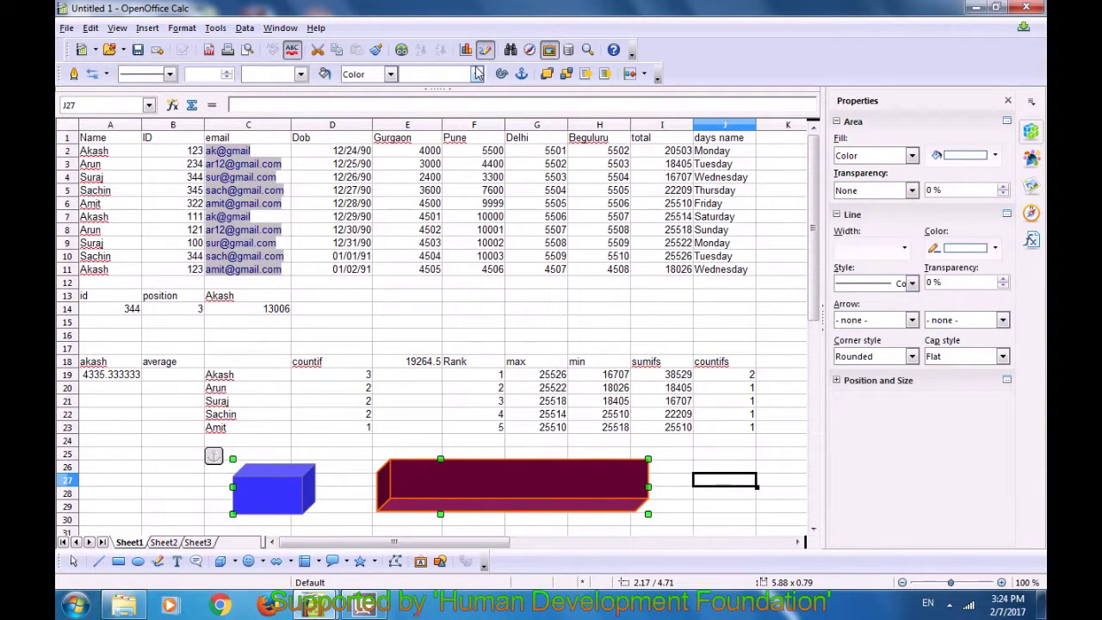
pyautogui.click(477, 74)
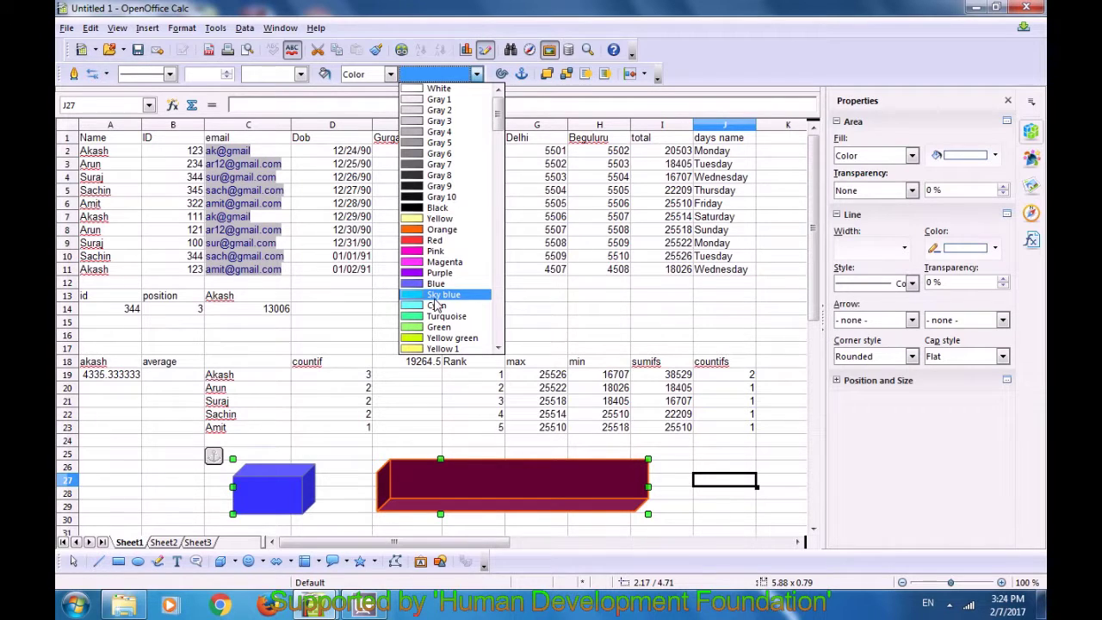
pyautogui.click(438, 295)
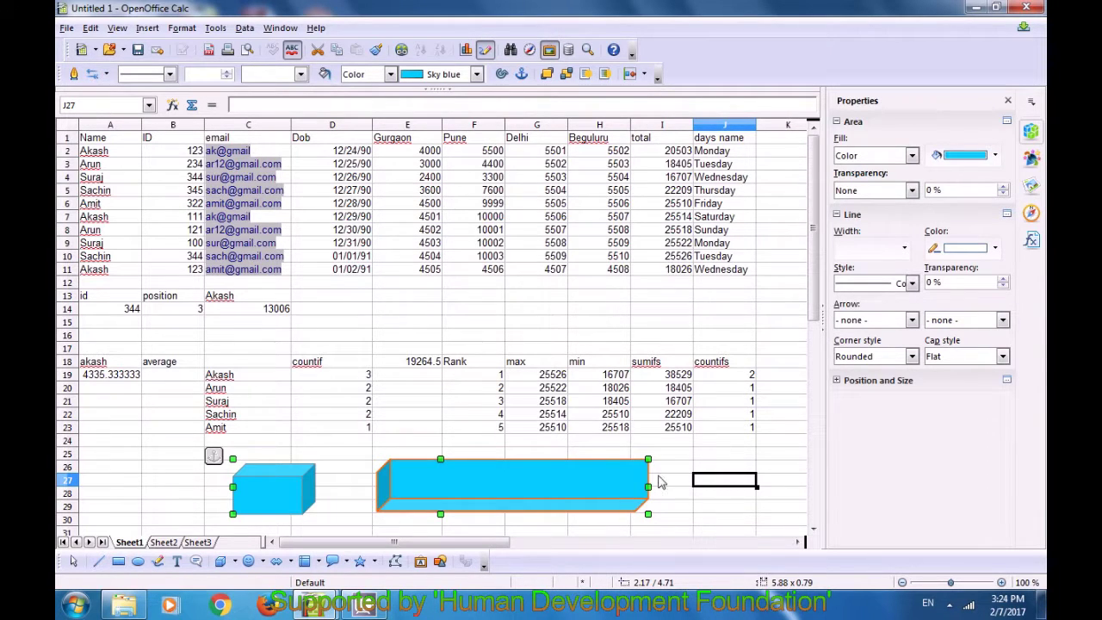
# - Ungroup the grouped Sky blue cubes below the table
pyautogui.click(673, 495)
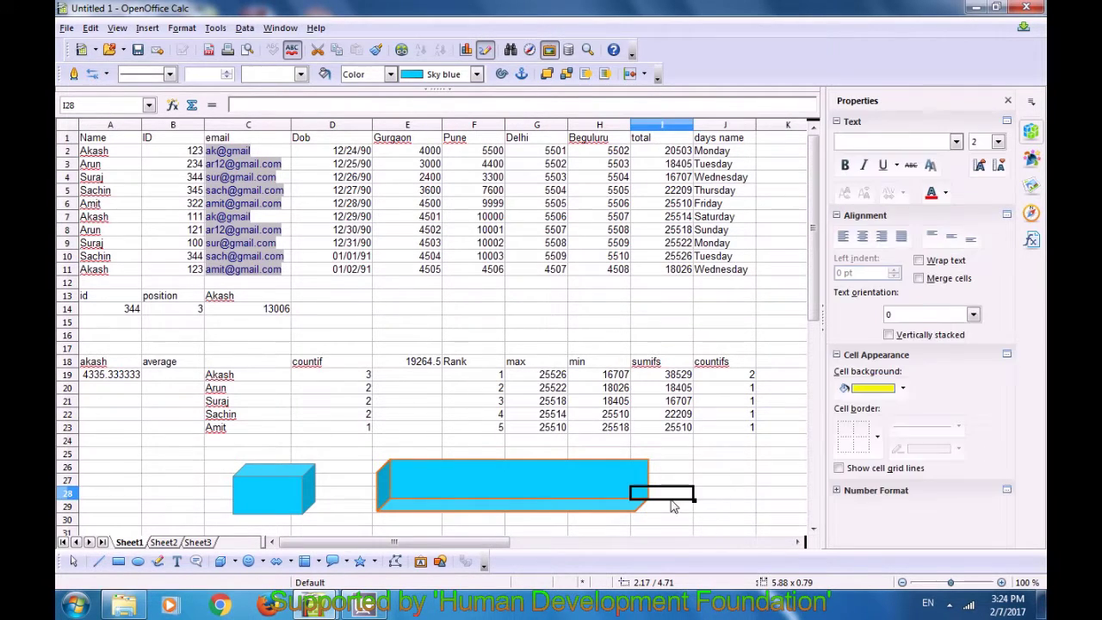
pyautogui.click(502, 484)
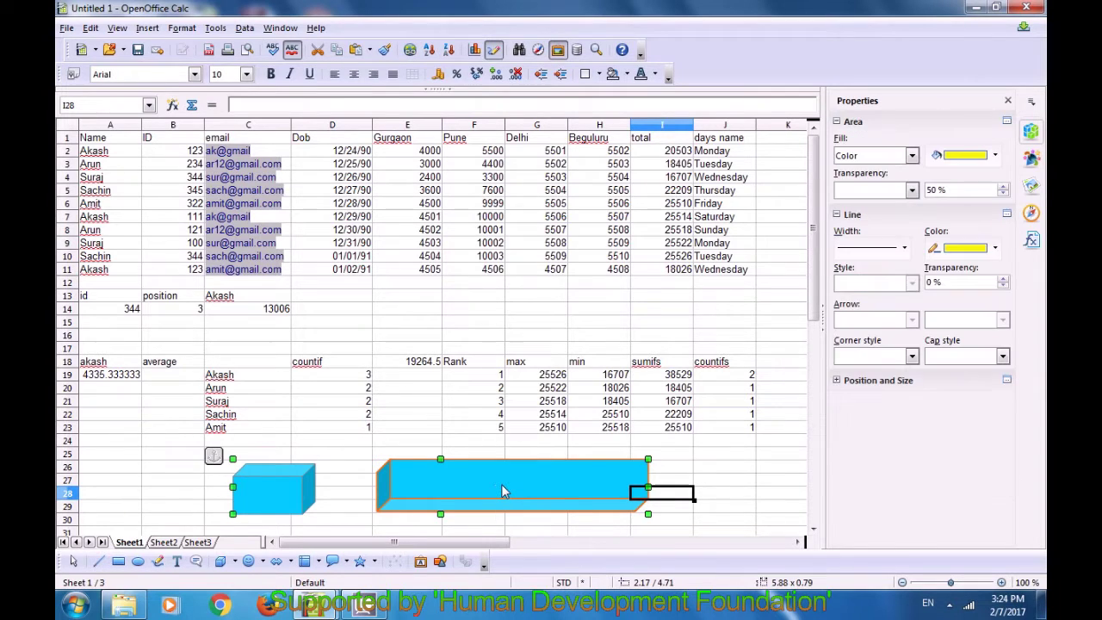
pyautogui.click(183, 28)
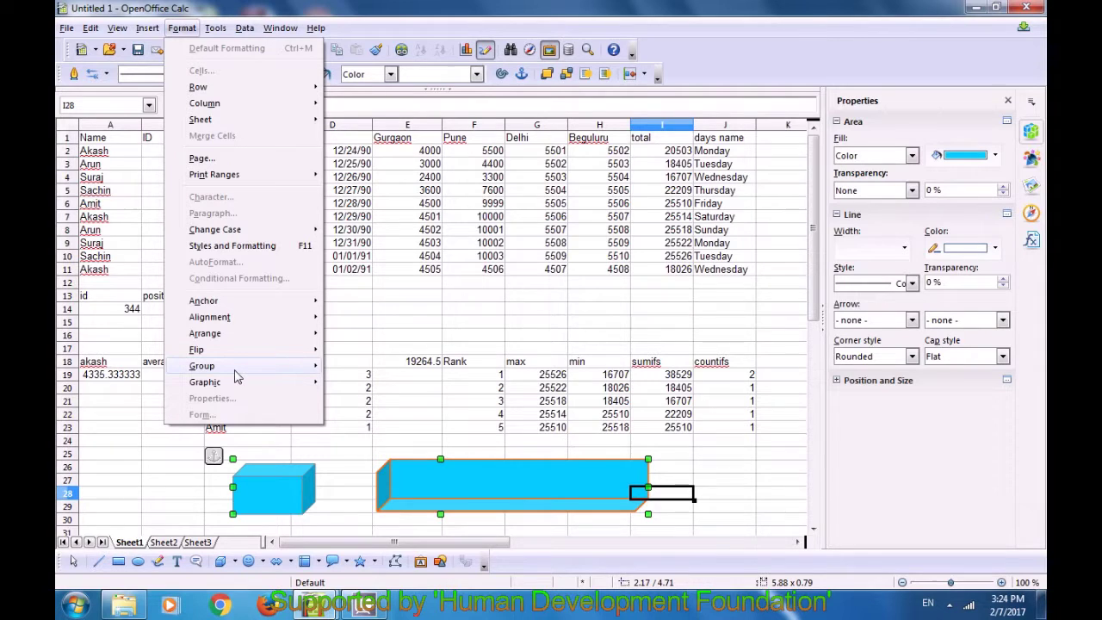
pyautogui.moveTo(236, 370)
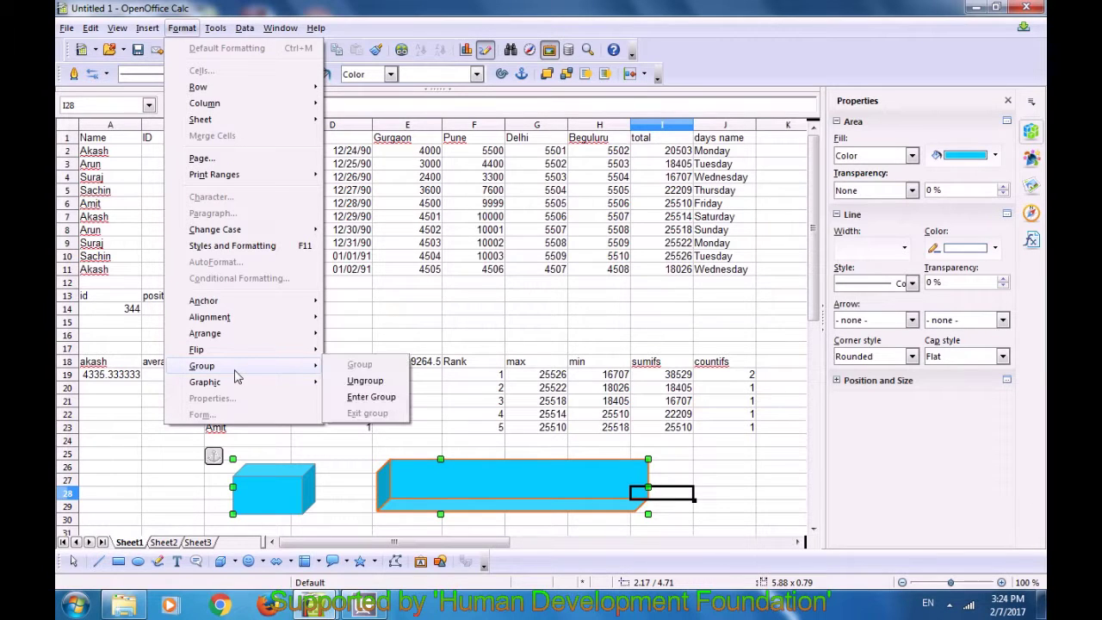
pyautogui.click(372, 381)
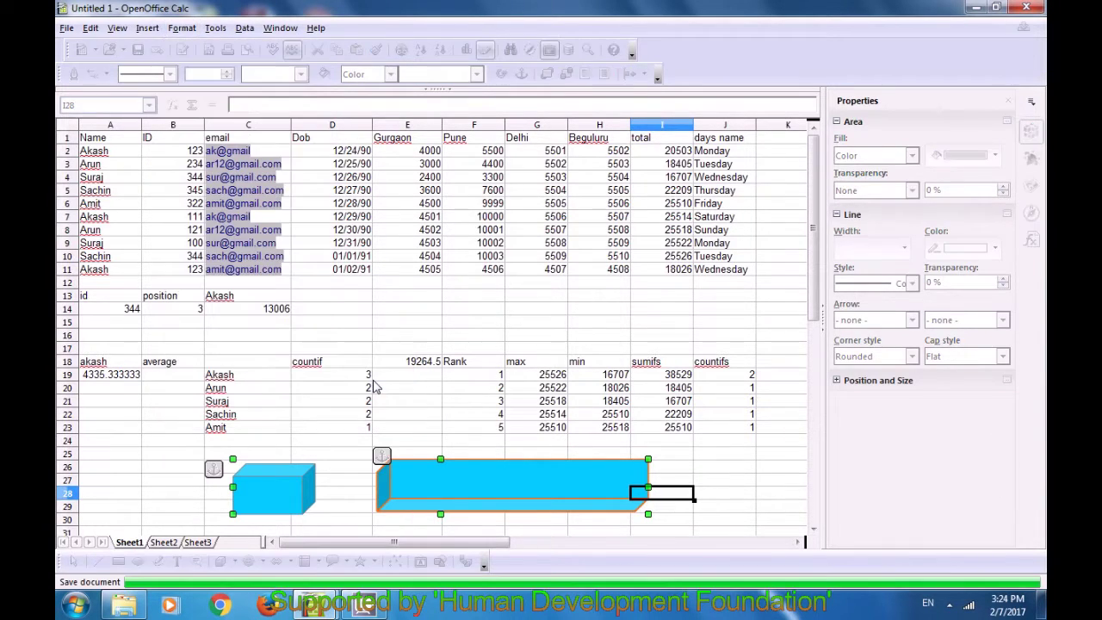
# - Check that the long cube and the small cube can each be selected separately
pyautogui.click(726, 454)
pyautogui.click(577, 491)
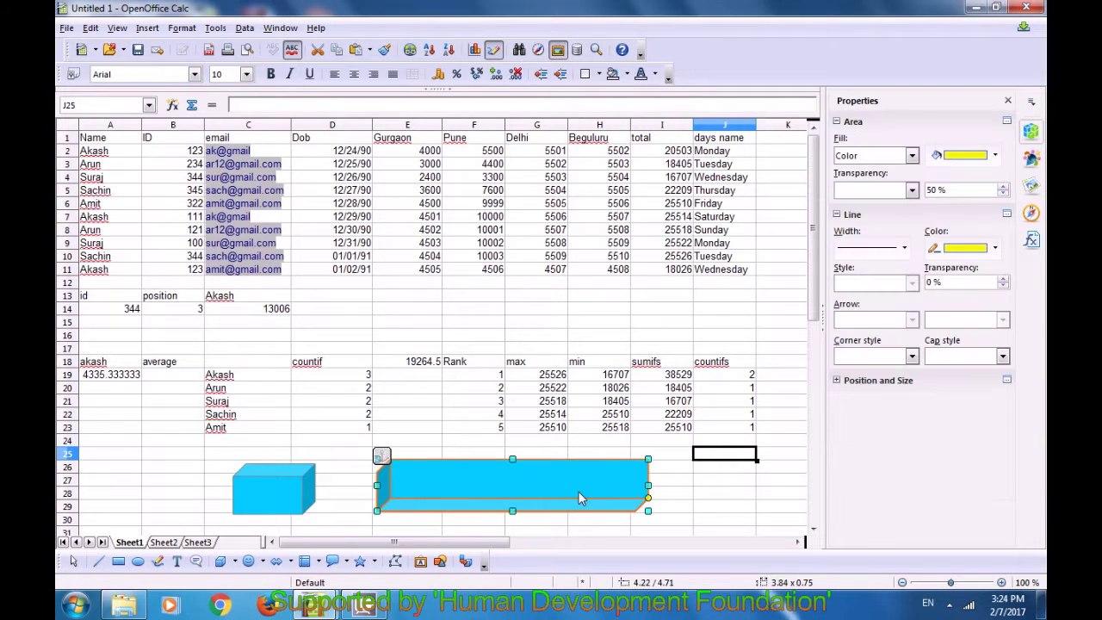
pyautogui.click(275, 492)
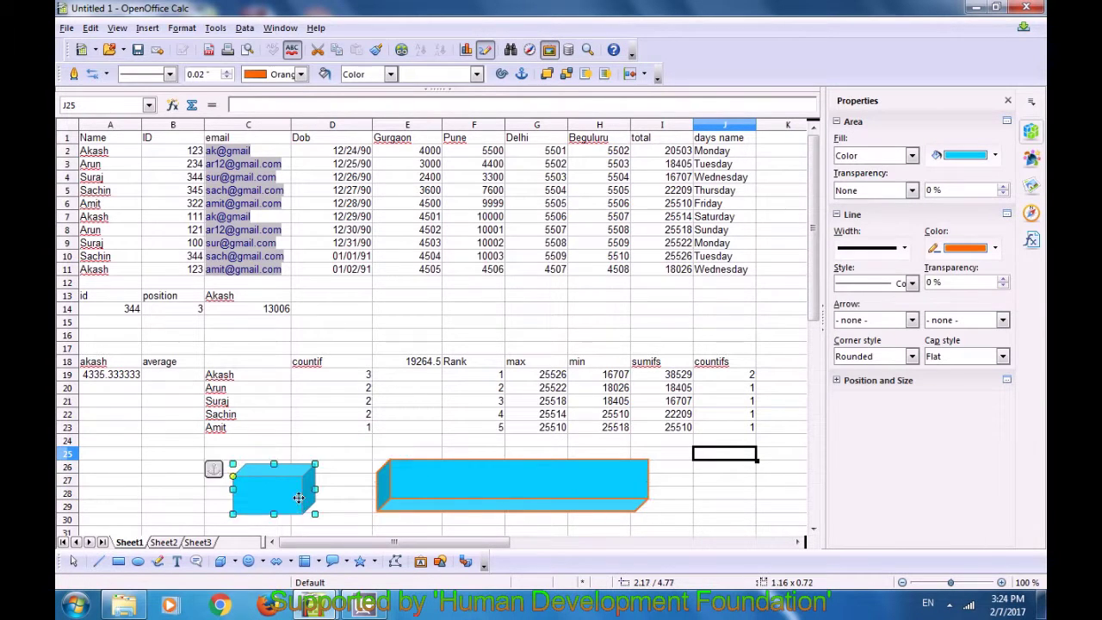
pyautogui.click(474, 491)
pyautogui.click(690, 483)
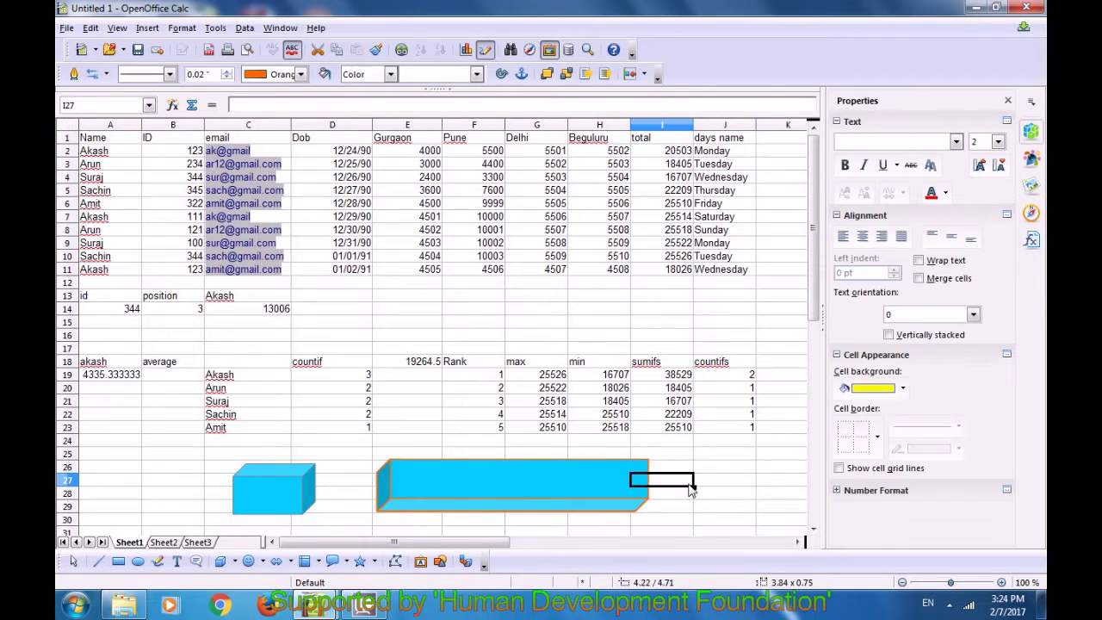
pyautogui.click(741, 471)
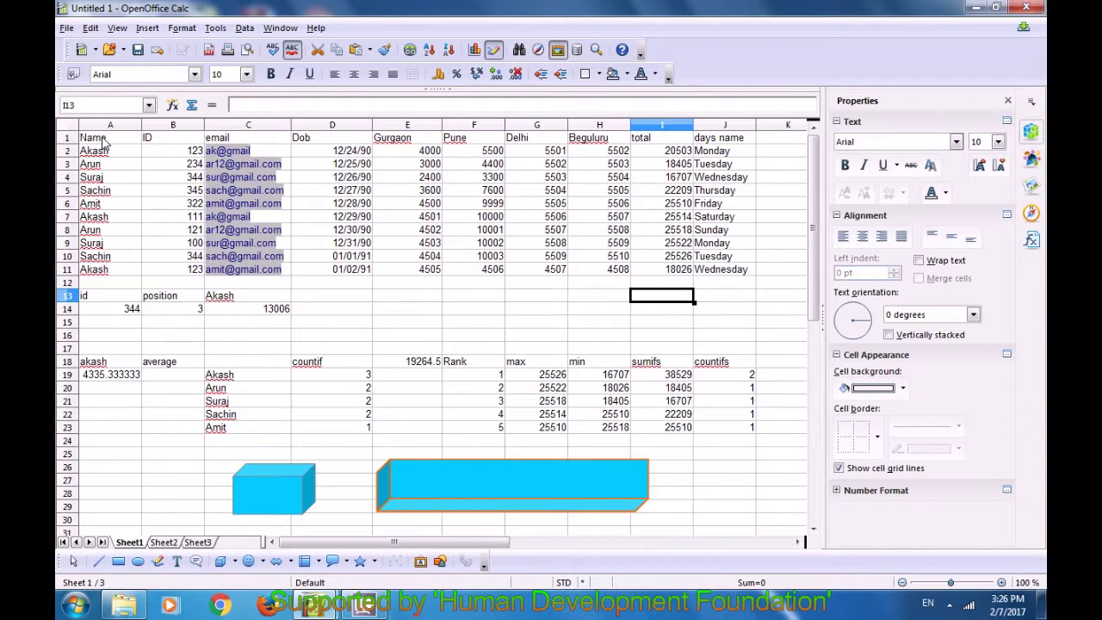
# - Make the header row A1:J1 bold, italic and underlined
pyautogui.click(134, 143)
pyautogui.moveTo(135, 149); pyautogui.dragTo(746, 139)
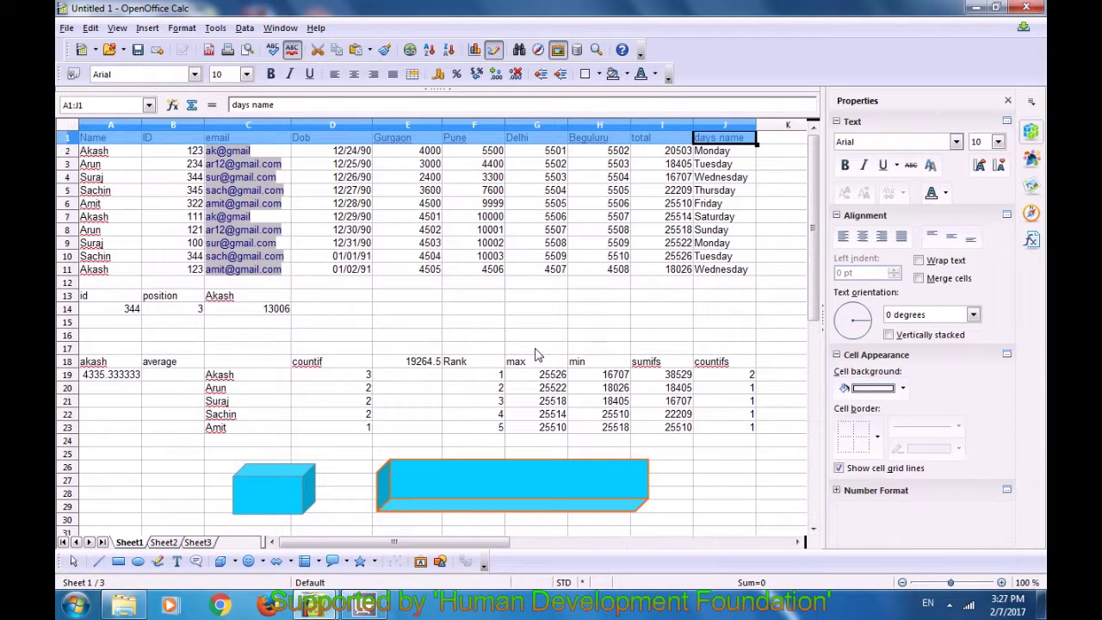
pyautogui.click(270, 74)
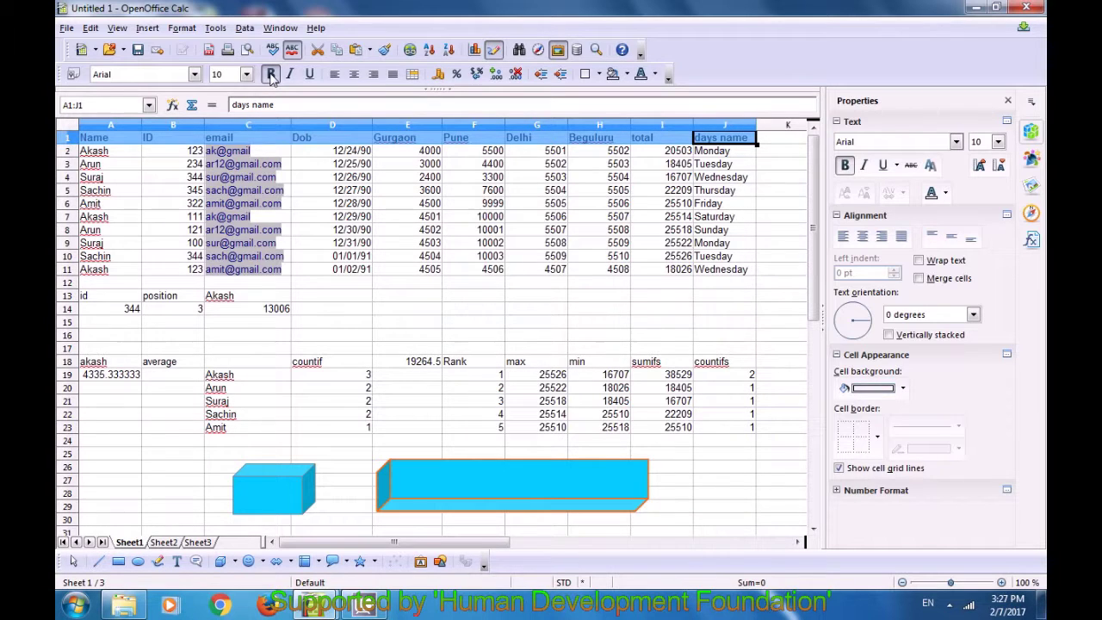
pyautogui.click(291, 74)
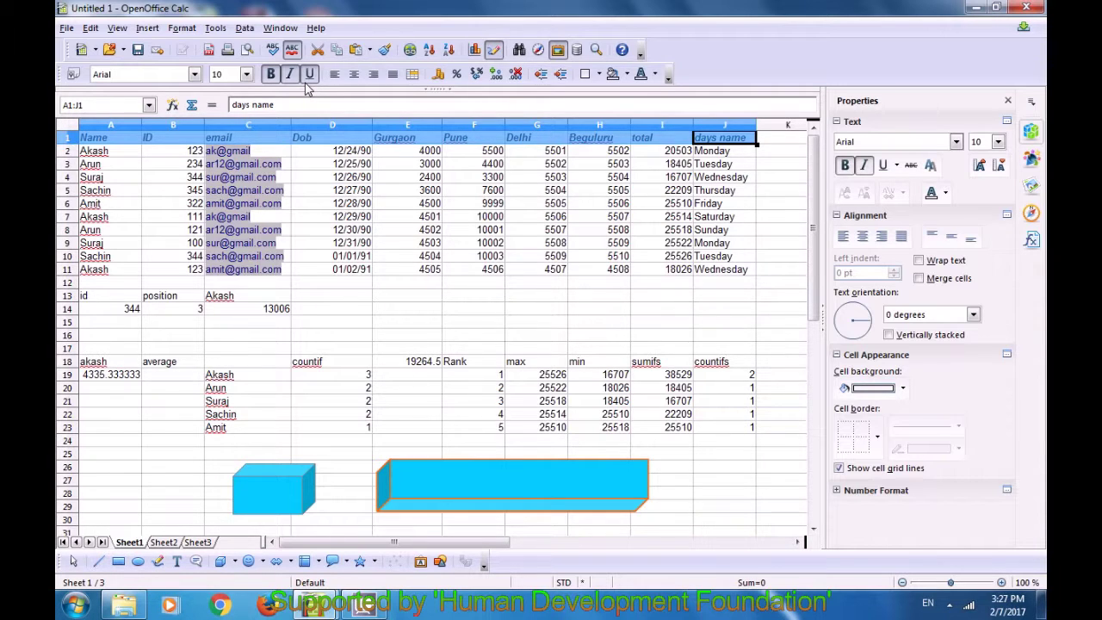
pyautogui.click(312, 77)
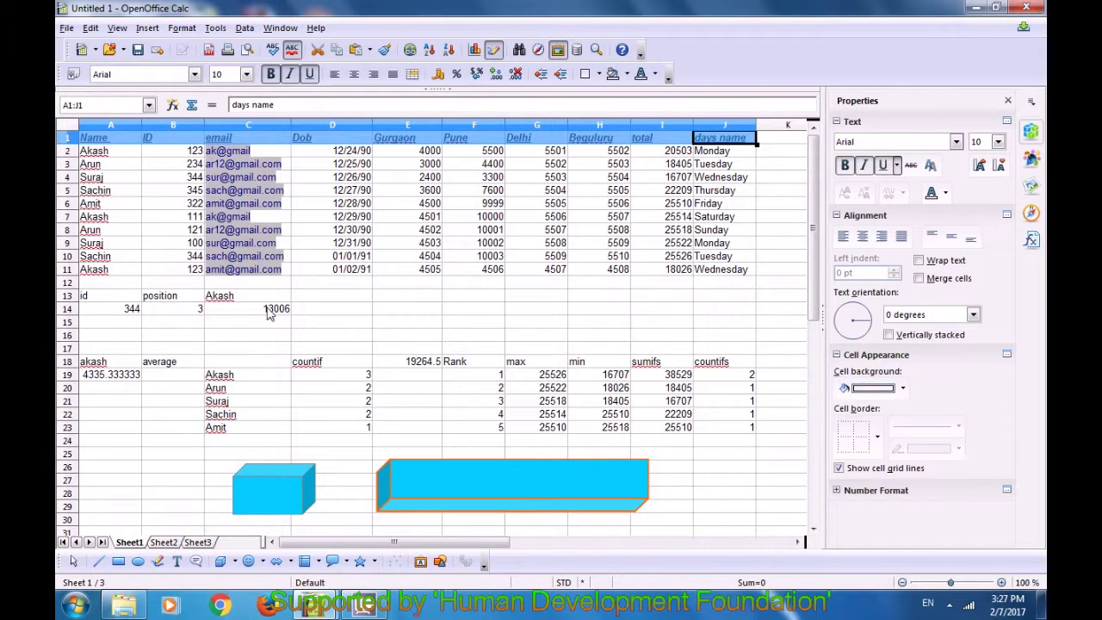
pyautogui.click(220, 323)
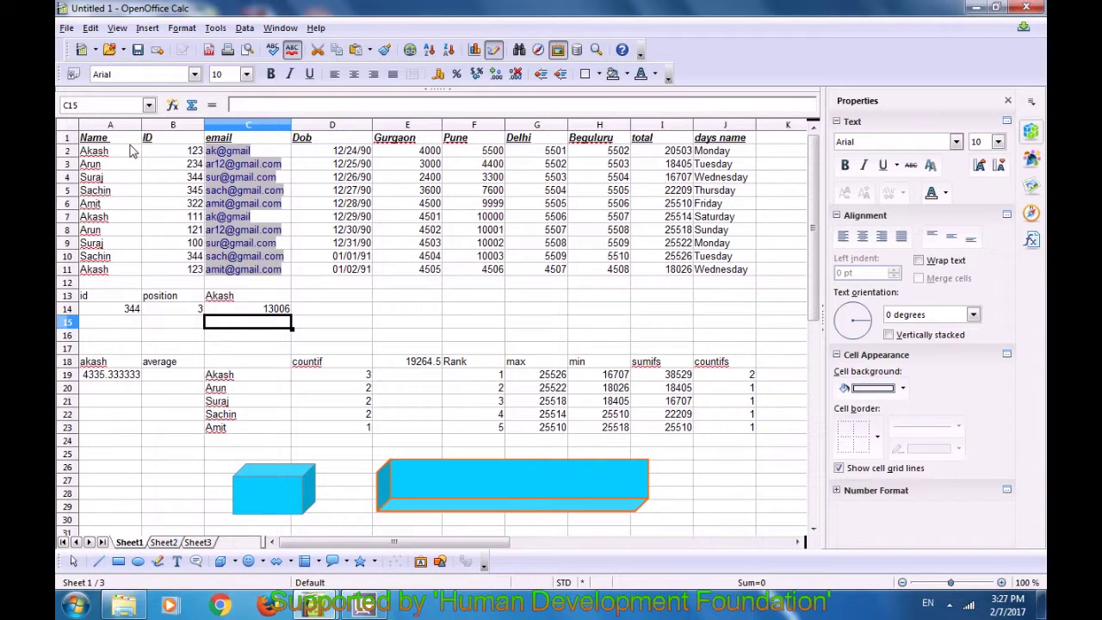
# - Center the header cells A1:J1 horizontally
pyautogui.moveTo(112, 140); pyautogui.dragTo(722, 148)
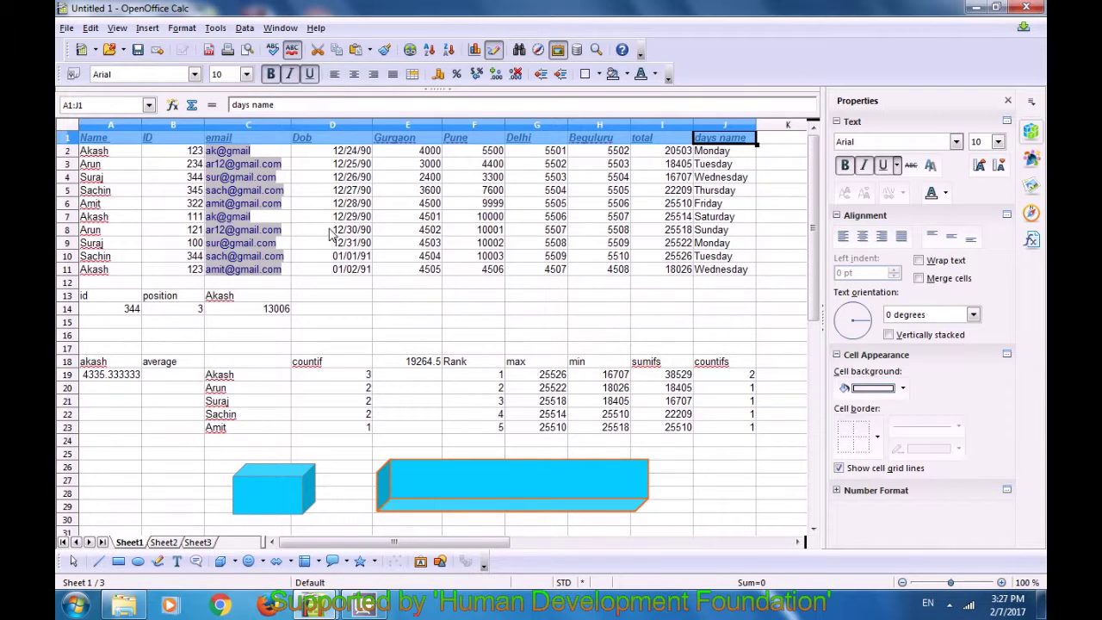
pyautogui.click(184, 30)
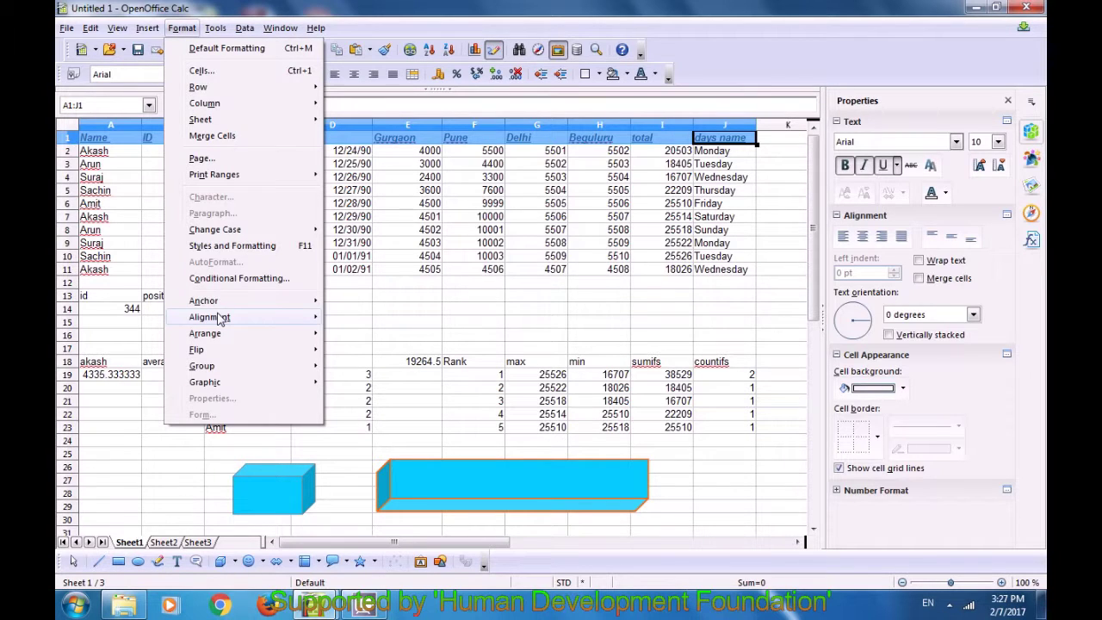
pyautogui.moveTo(222, 322)
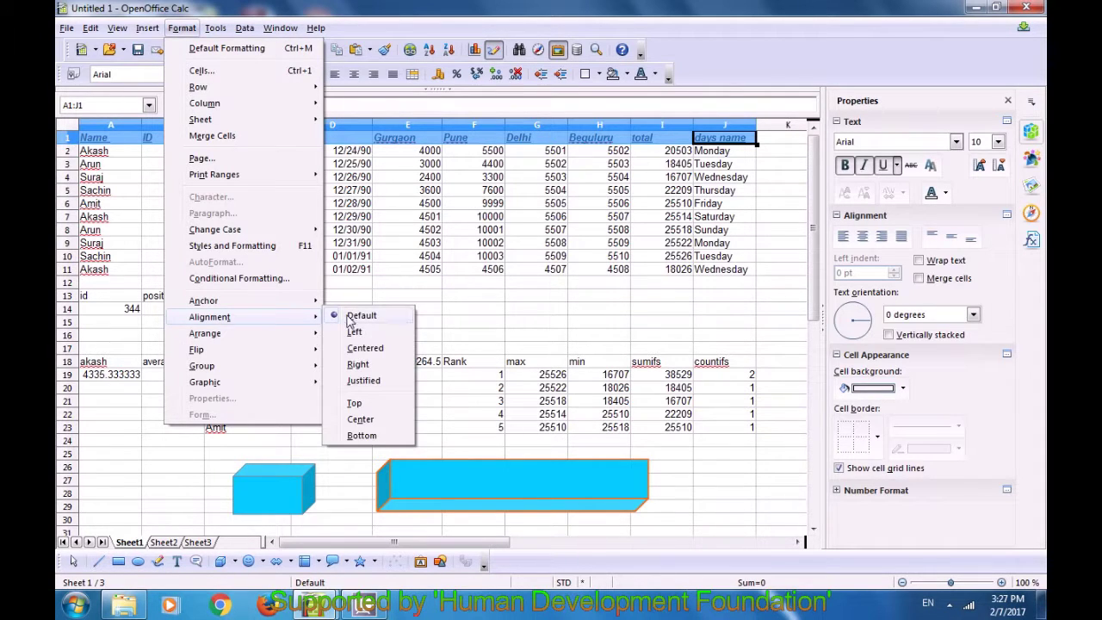
pyautogui.click(362, 351)
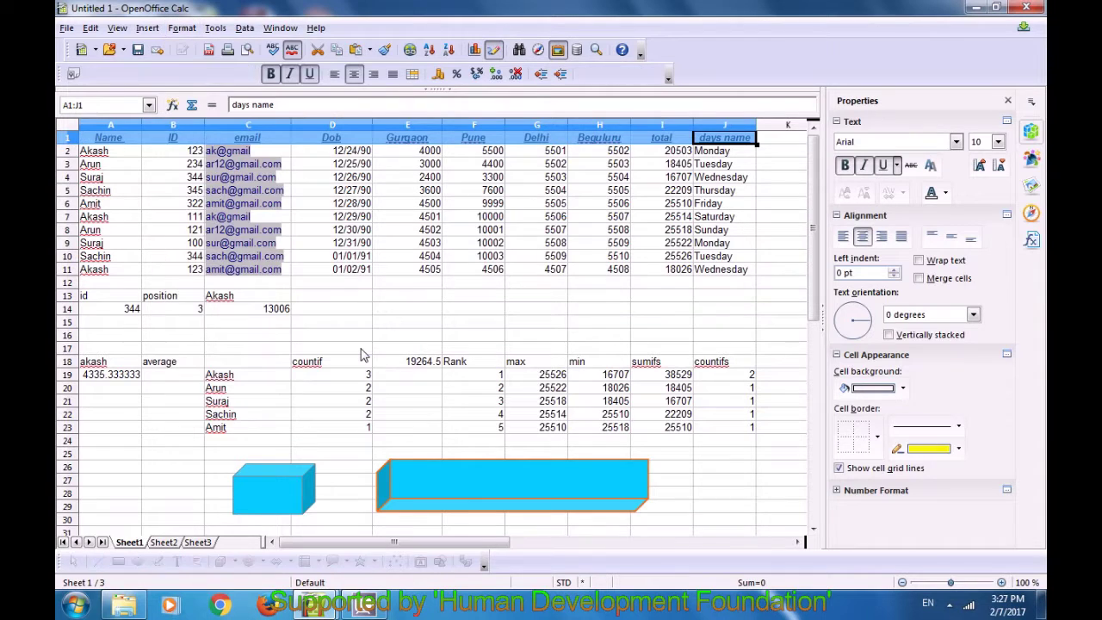
pyautogui.click(410, 299)
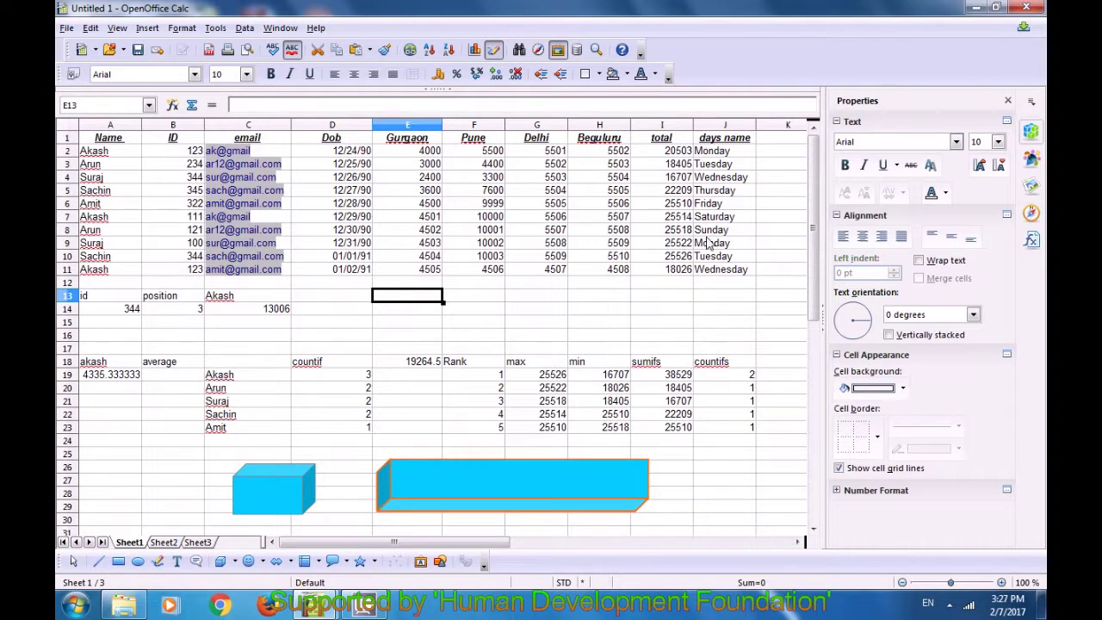
pyautogui.click(527, 300)
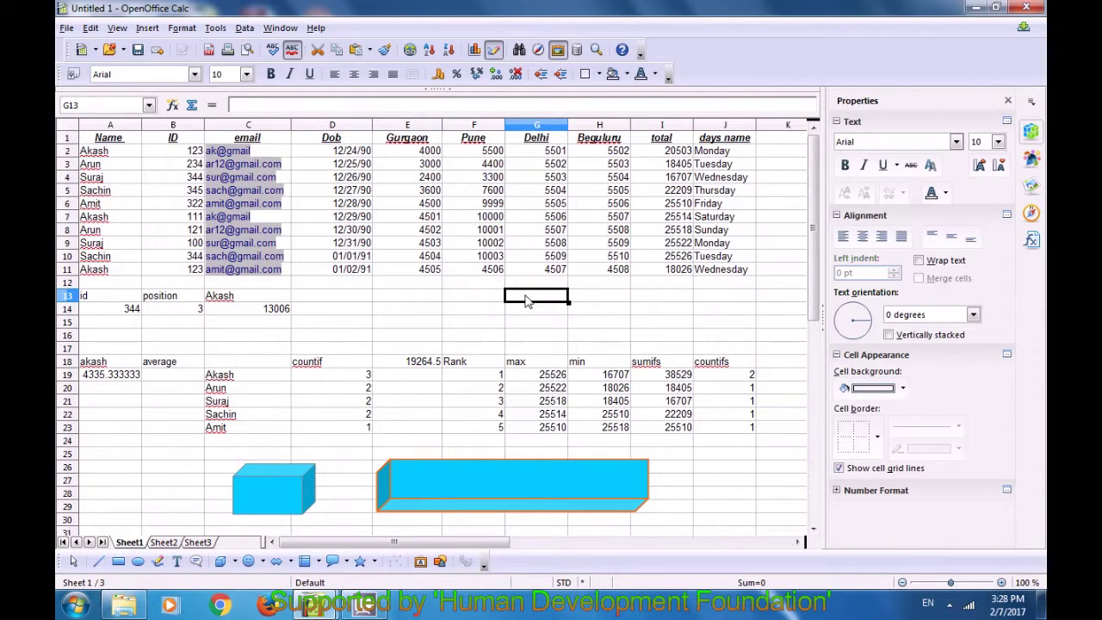
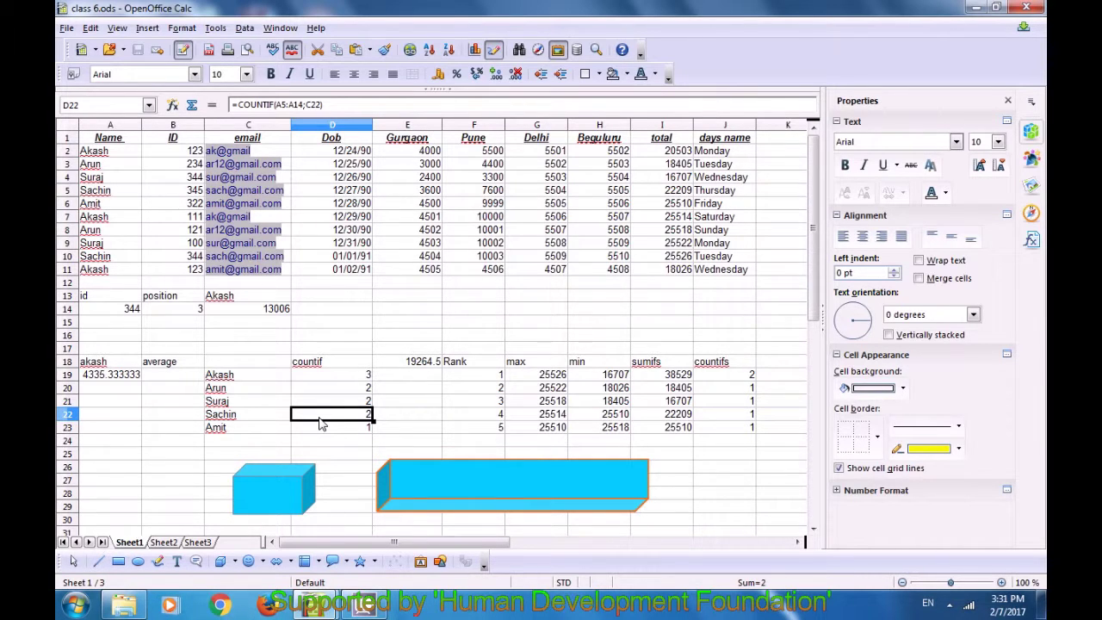
# - On Sheet2, enter the headings "Numbers" in A1 and "even" in B1
pyautogui.click(166, 542)
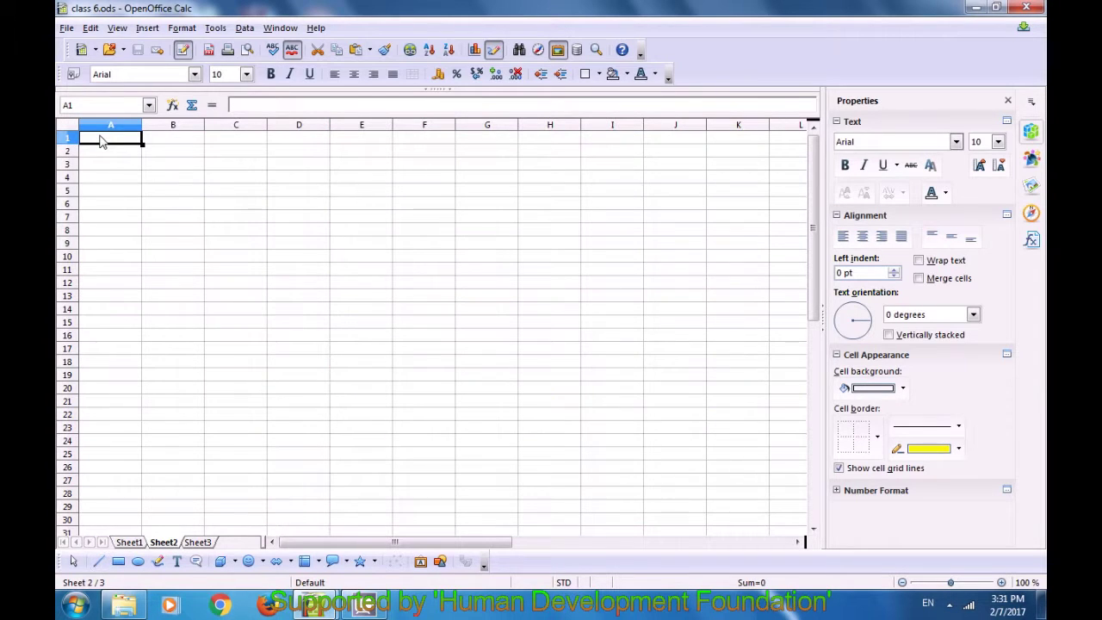
pyautogui.write('Nu')
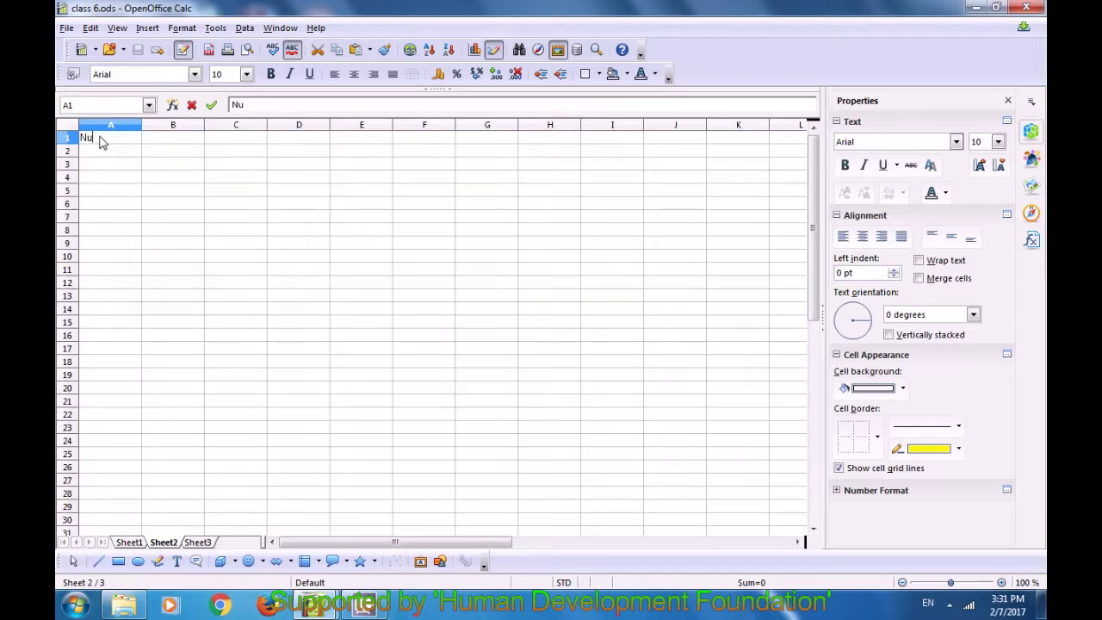
pyautogui.write('mber')
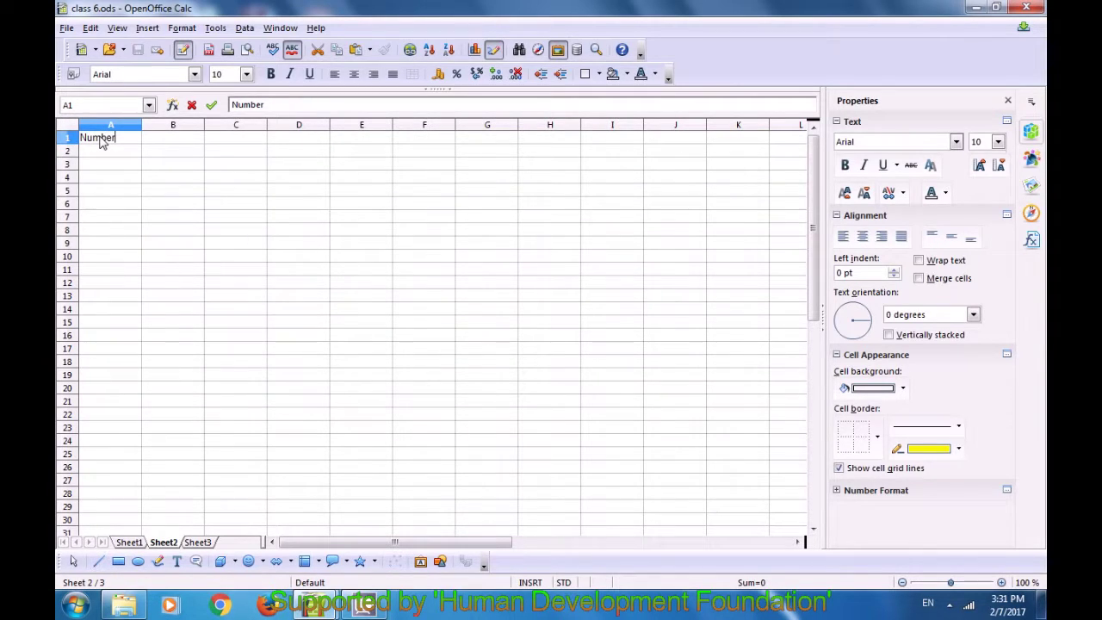
pyautogui.write('s')
pyautogui.press('Tab')
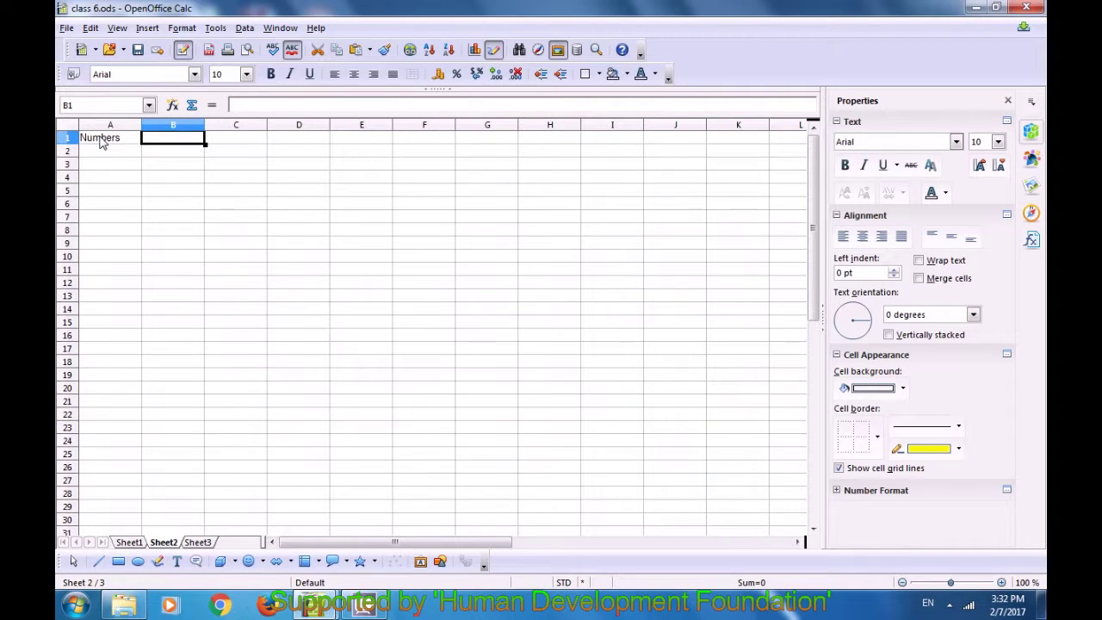
pyautogui.write('even')
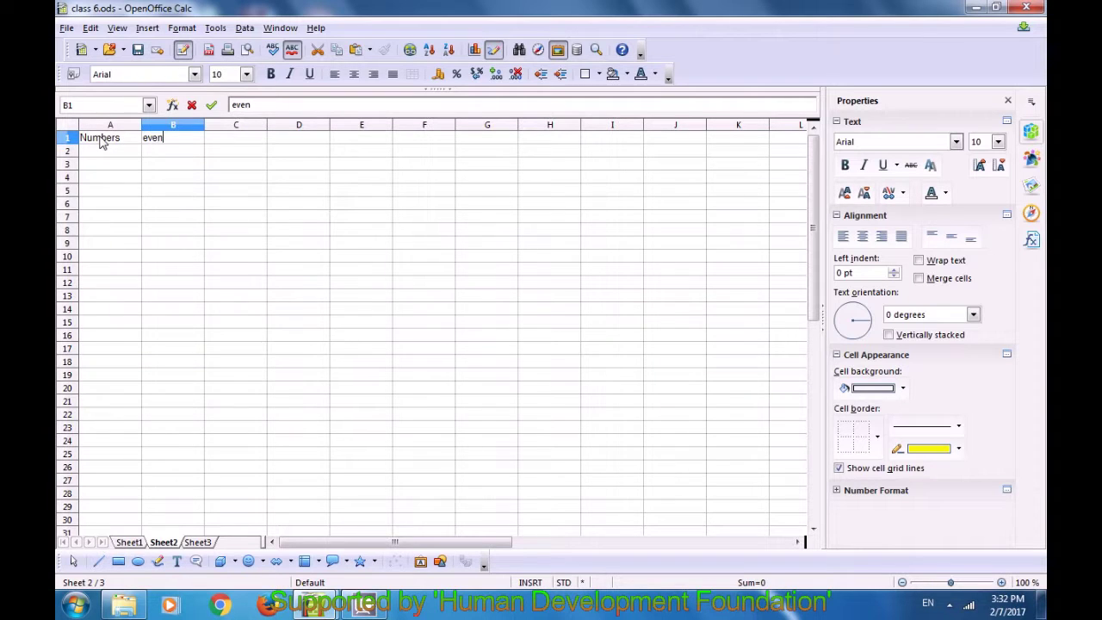
pyautogui.click(102, 142)
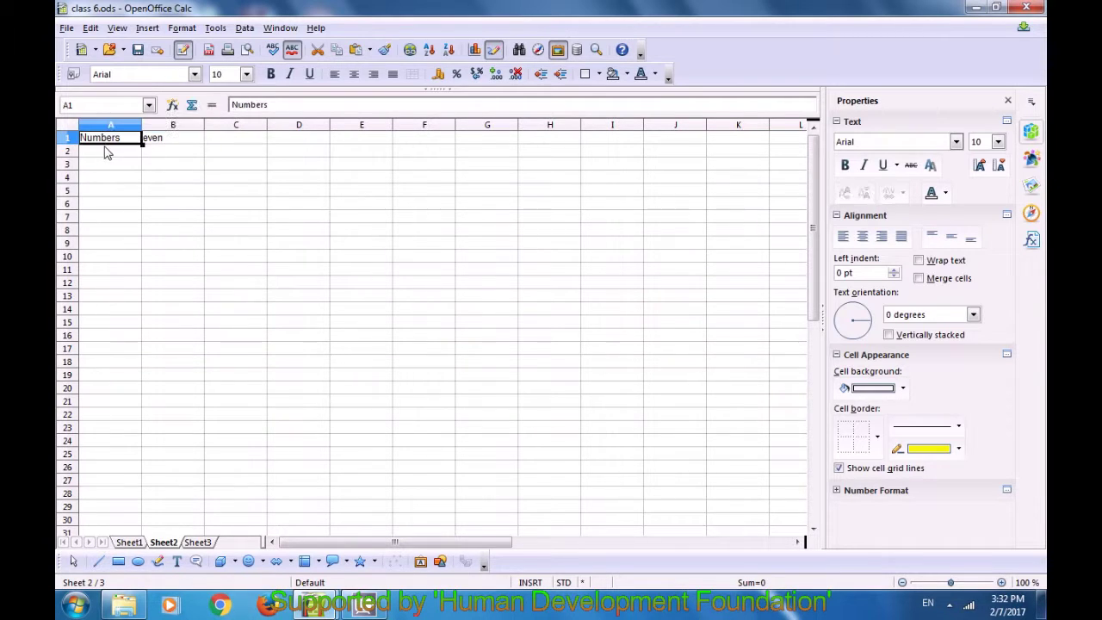
# - Enter 1220, 2233 and 20000 in cells A2 to A4 under the Numbers heading
pyautogui.click(107, 156)
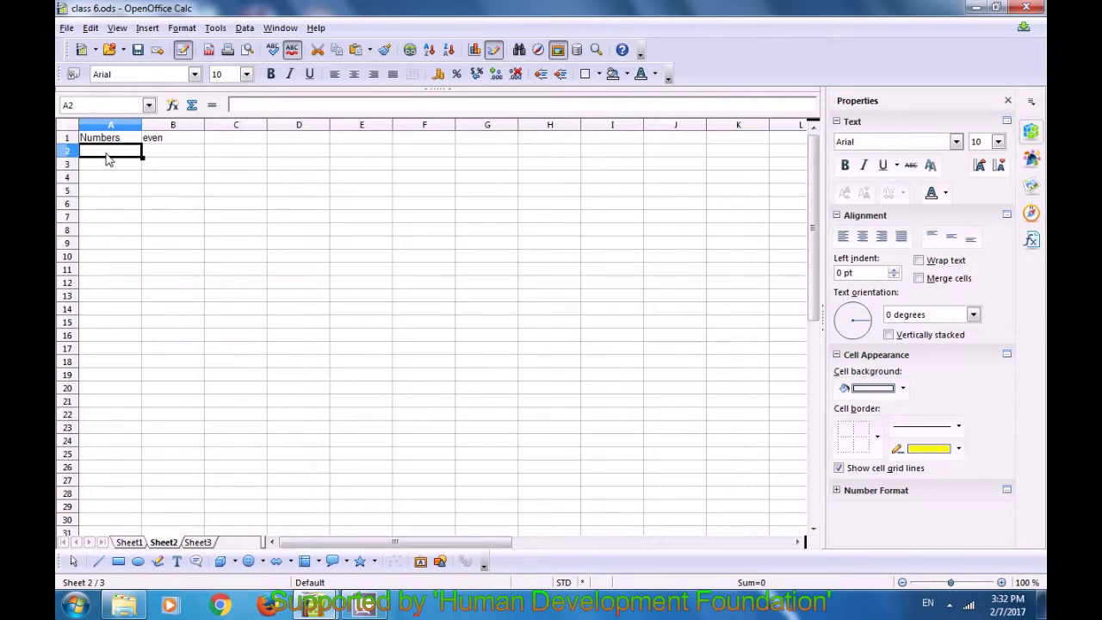
pyautogui.write('12')
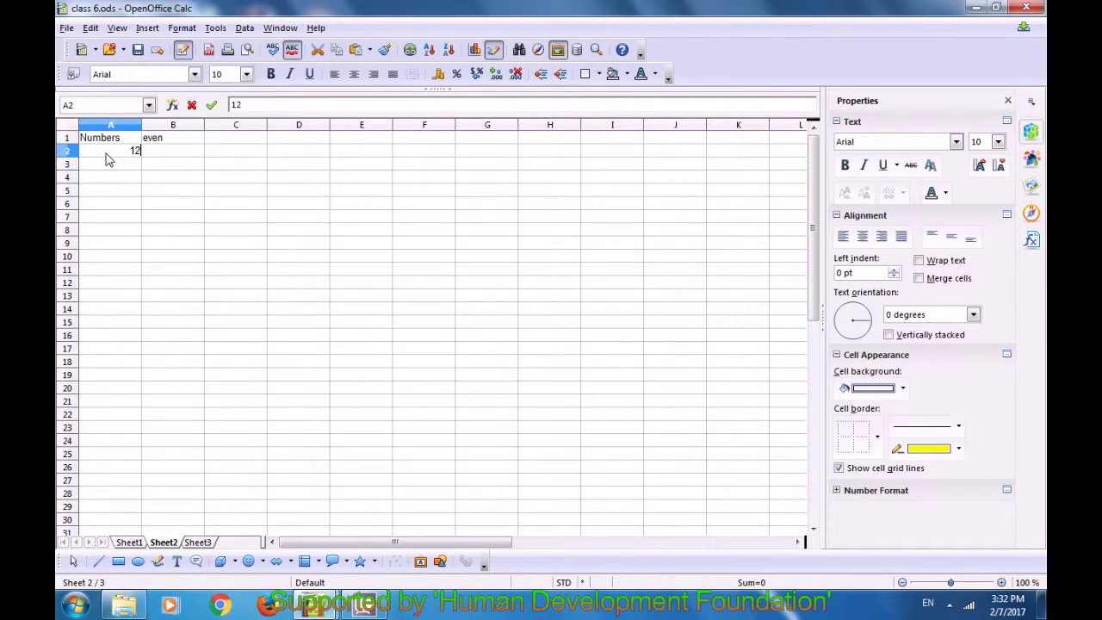
pyautogui.write('20')
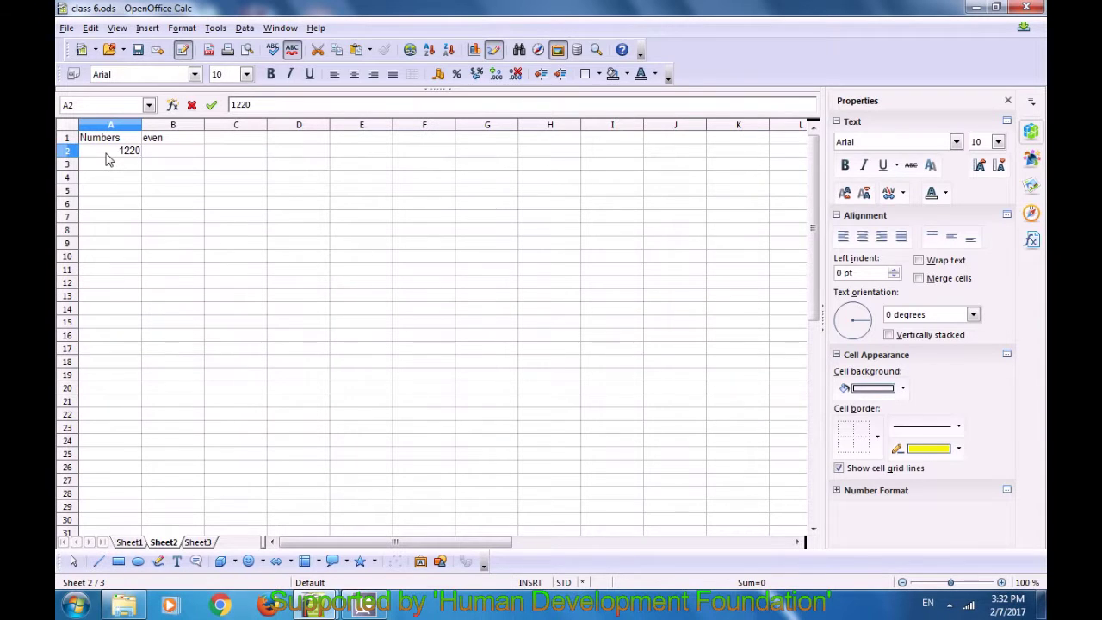
pyautogui.press('Return')
pyautogui.write('2233')
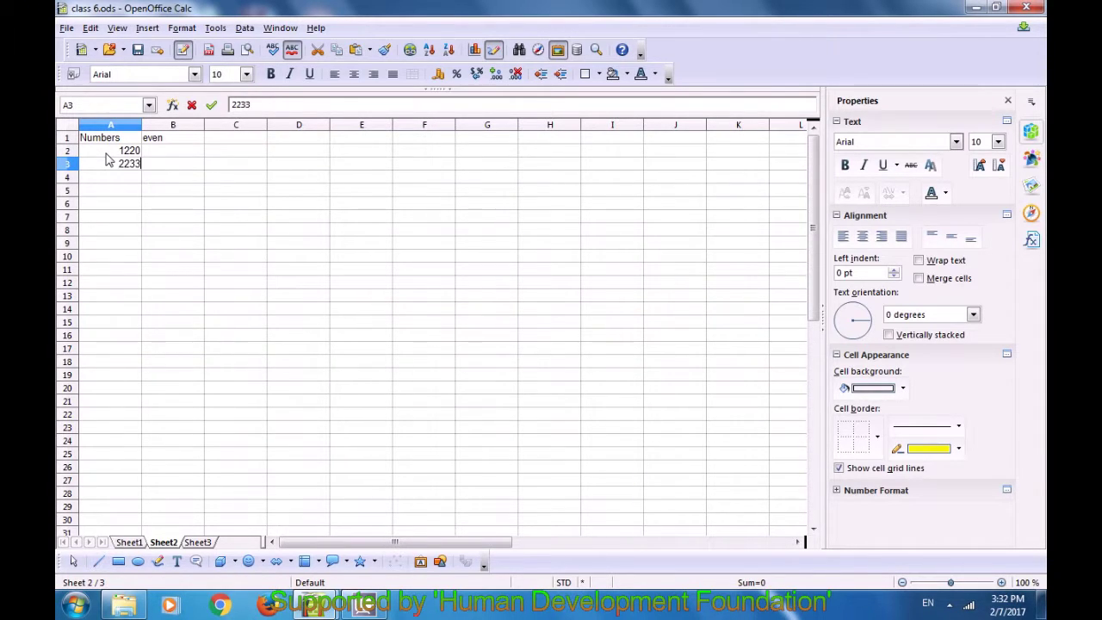
pyautogui.press('Return')
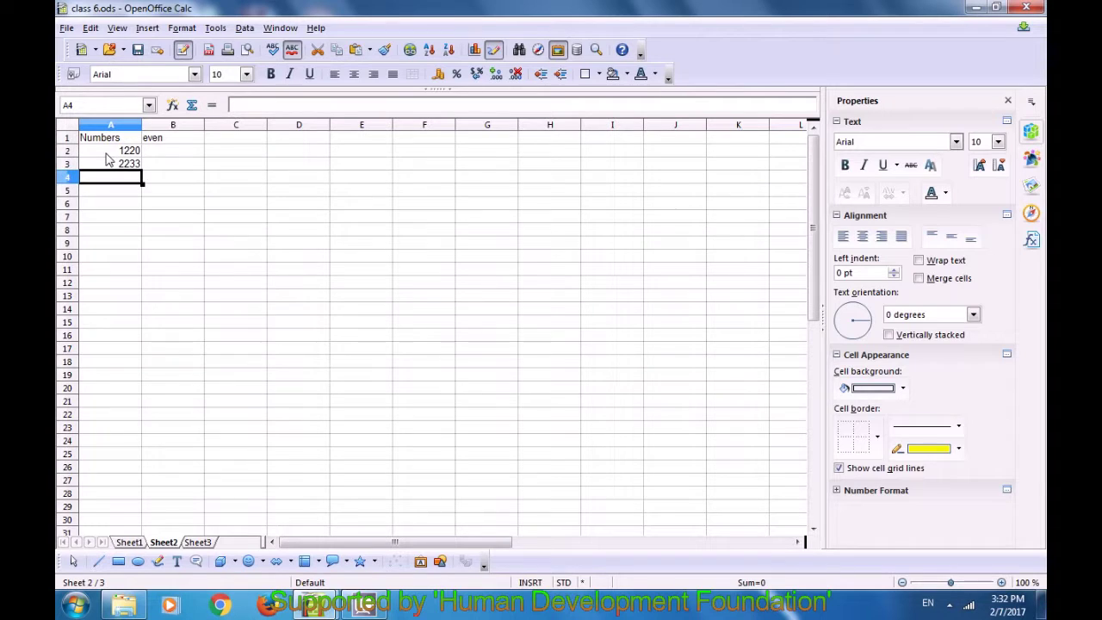
pyautogui.write('2')
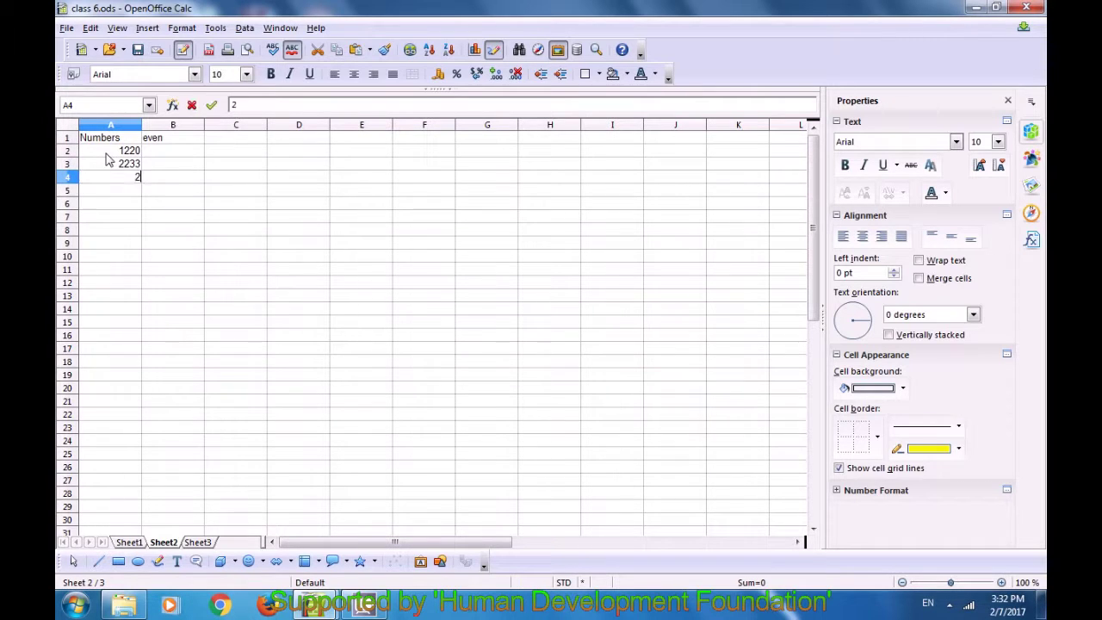
pyautogui.write('0000')
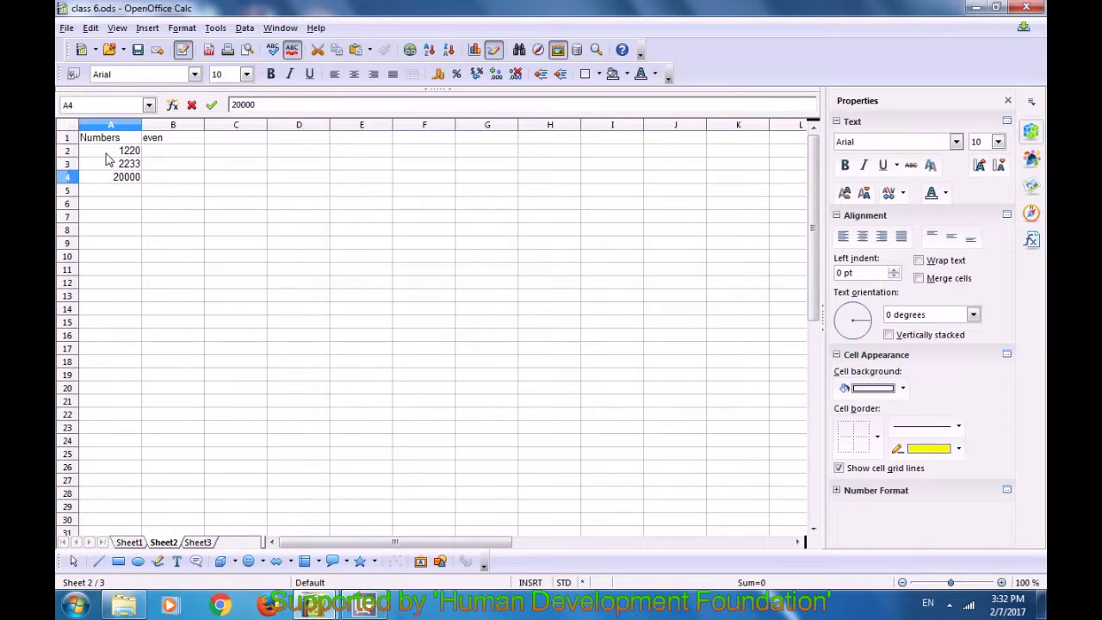
pyautogui.press('Return')
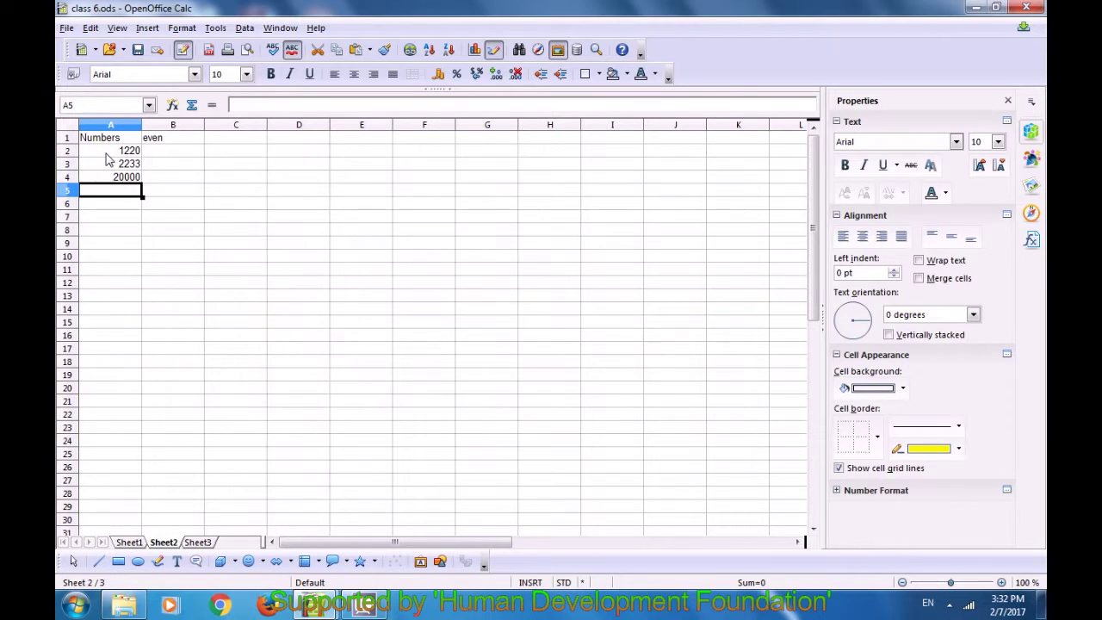
# - Enter 32329 in cell A5 and 33231 in cell A6 of the Numbers column
pyautogui.write('4')
pyautogui.press('BackSpace')
pyautogui.write('322')
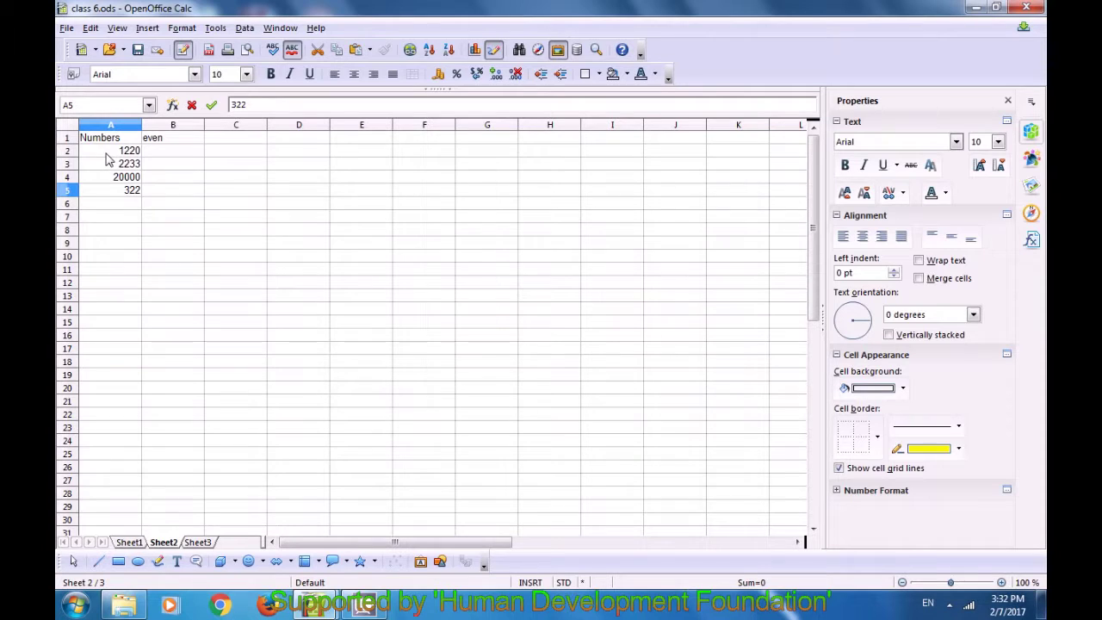
pyautogui.press('BackSpace')
pyautogui.write('329')
pyautogui.press('Return')
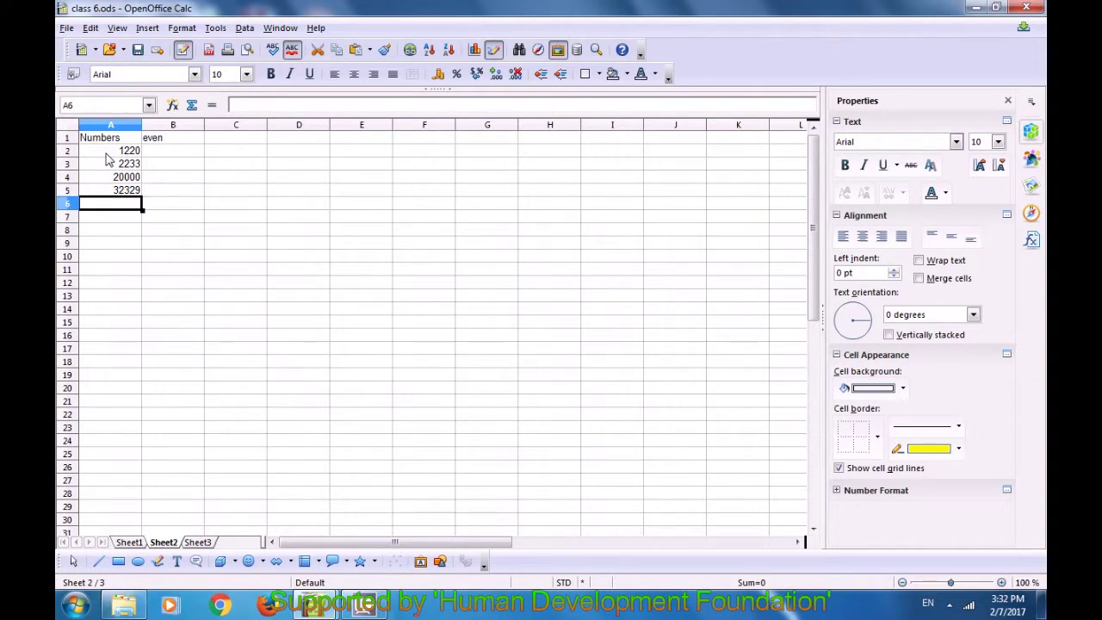
pyautogui.write('33231')
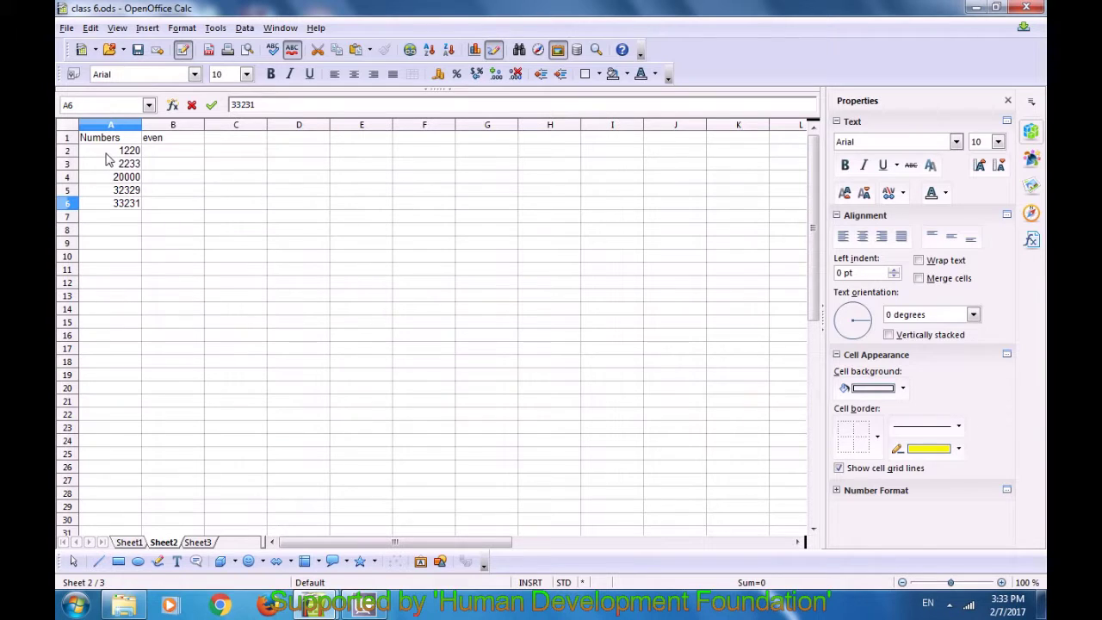
# - Enter the formula =EVEN(A2) in cell B2 under the even heading
pyautogui.click(172, 153)
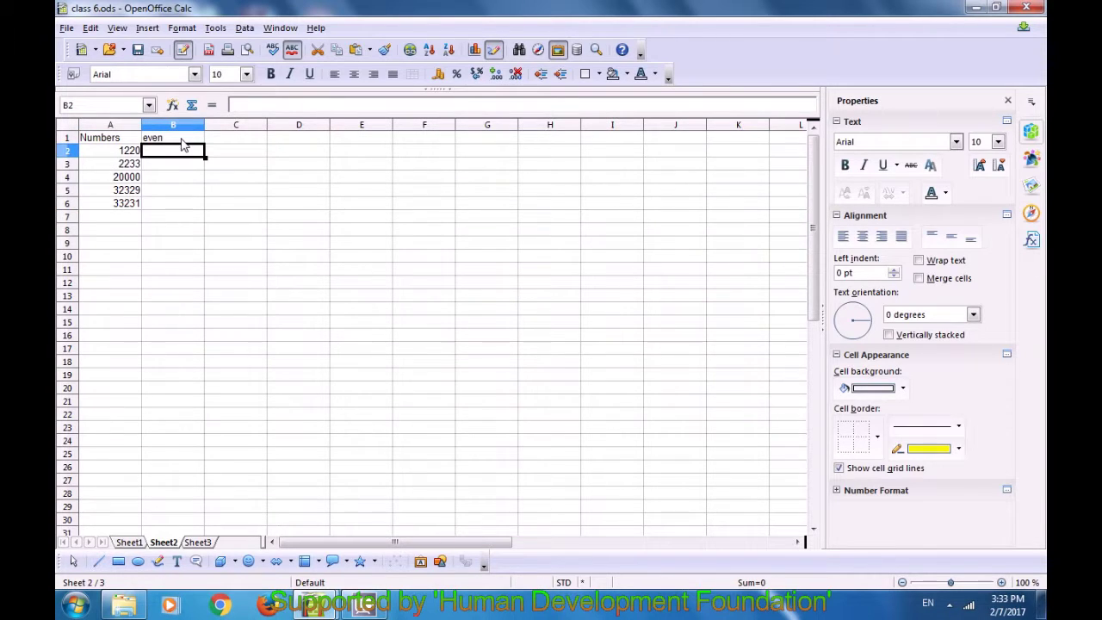
pyautogui.write('=')
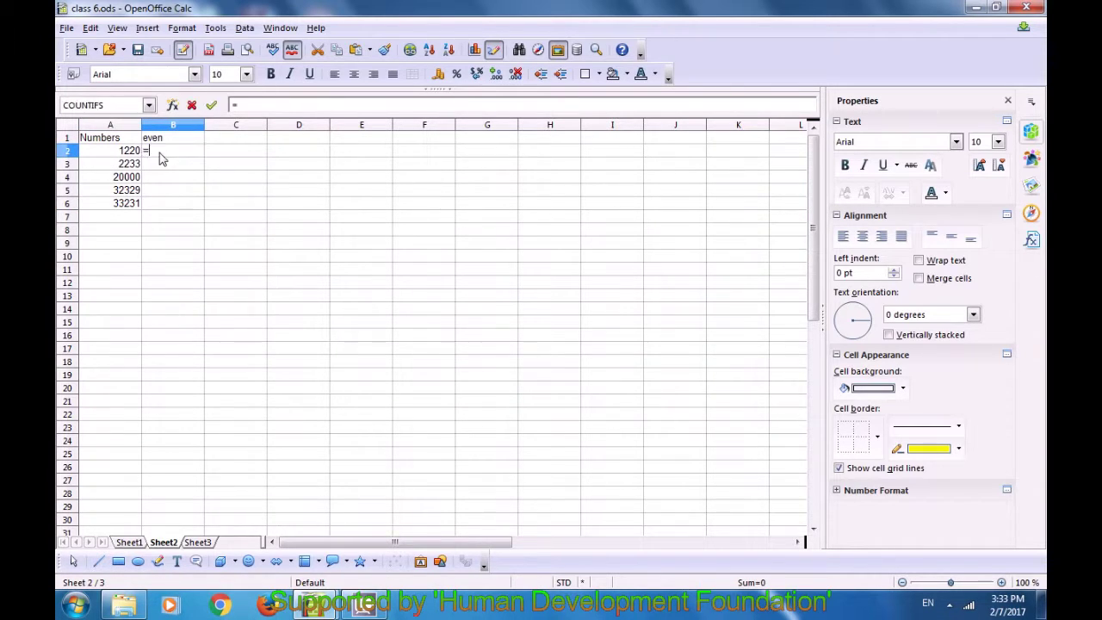
pyautogui.write('even')
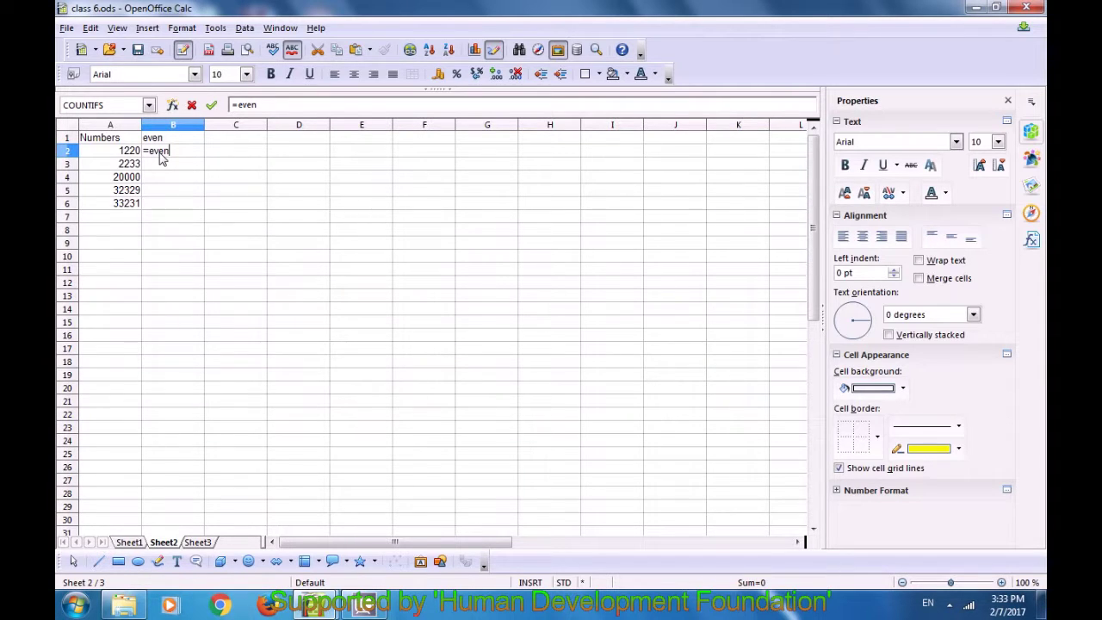
pyautogui.write('(')
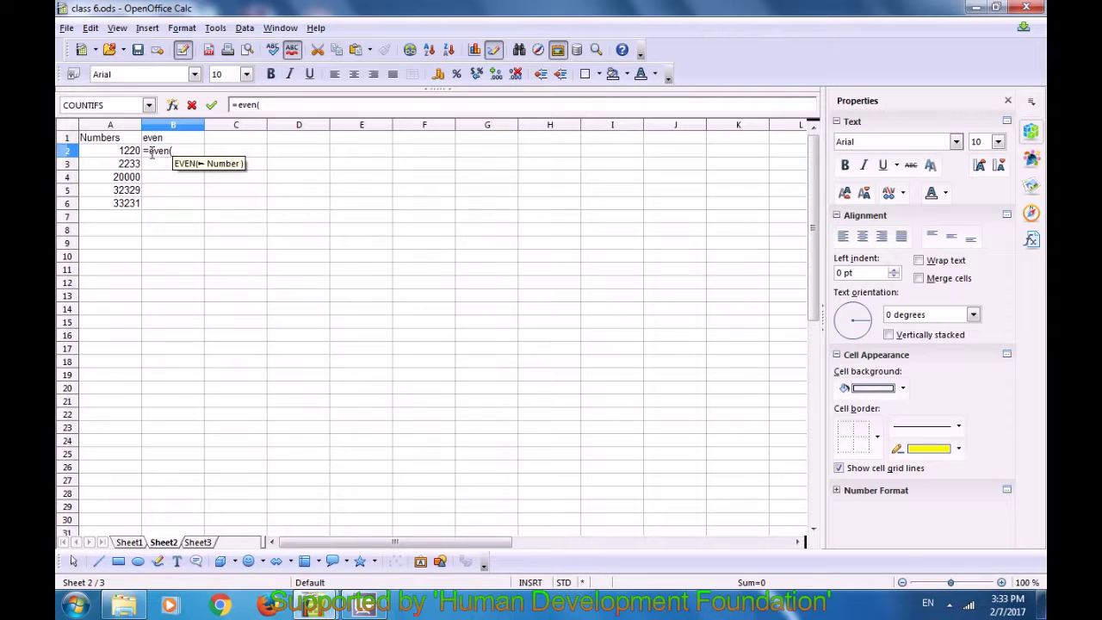
pyautogui.click(134, 158)
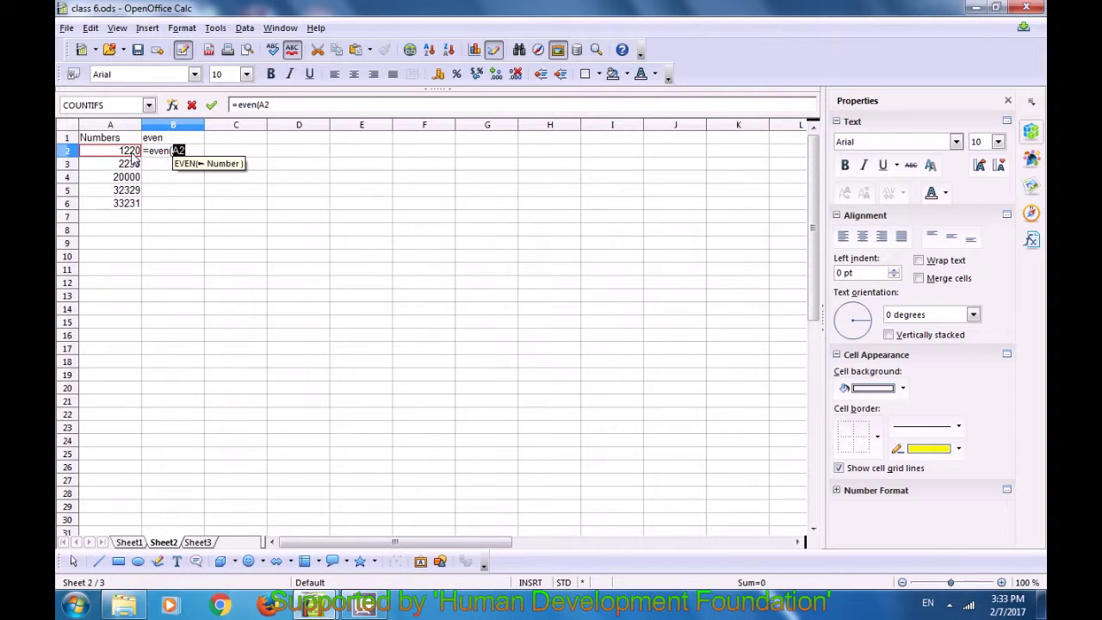
pyautogui.write(')')
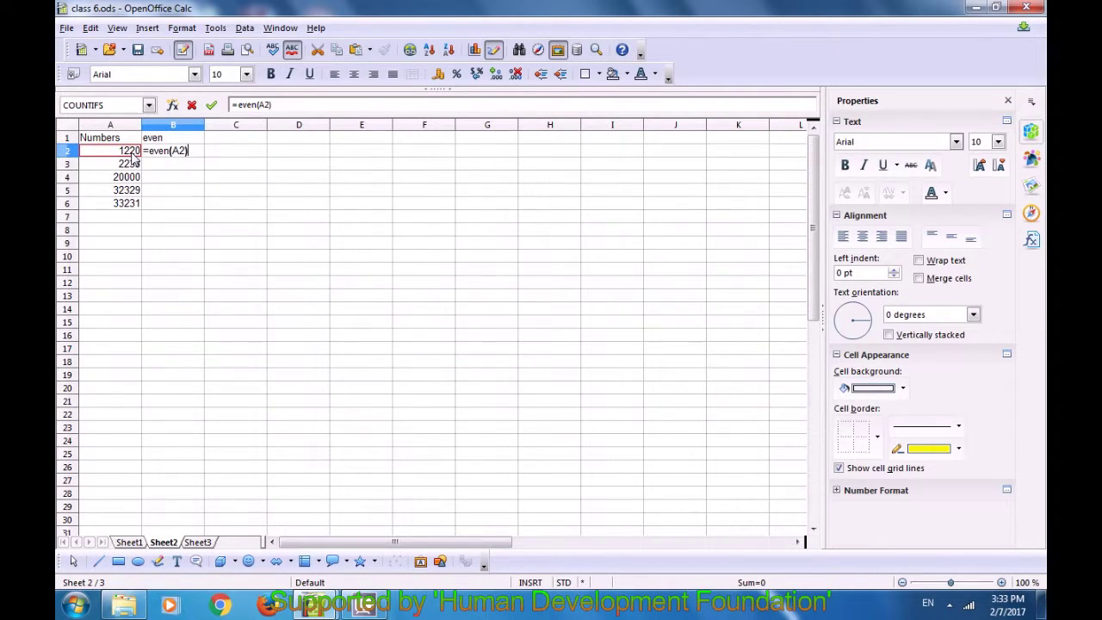
pyautogui.press('Return')
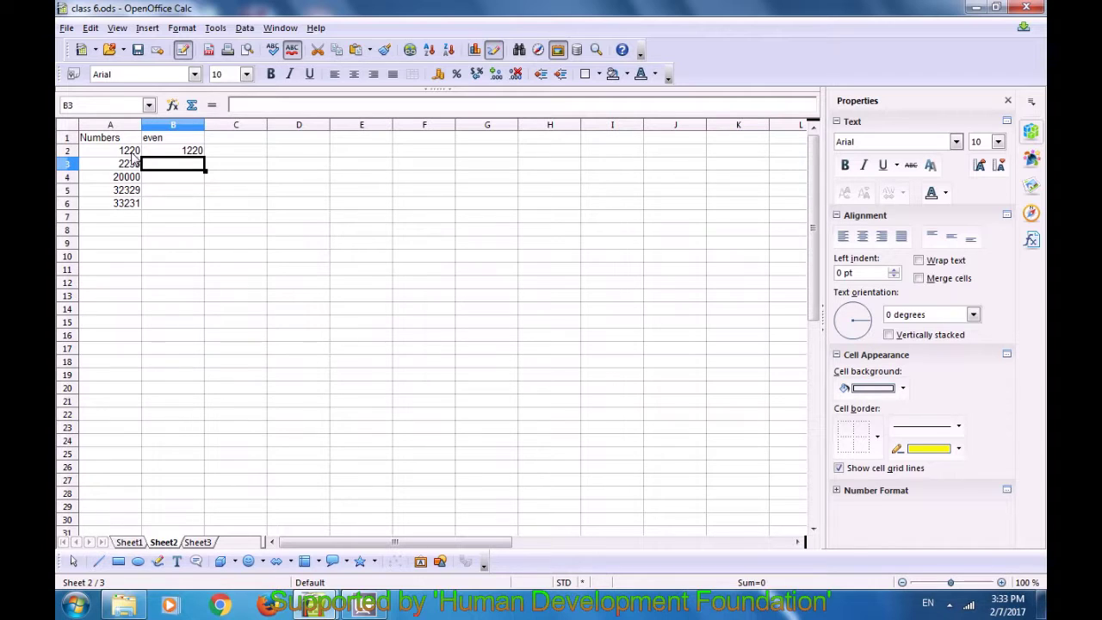
# - Replace the contents of cell B2 with the formula =ISEVEN(A2)
pyautogui.click(180, 152)
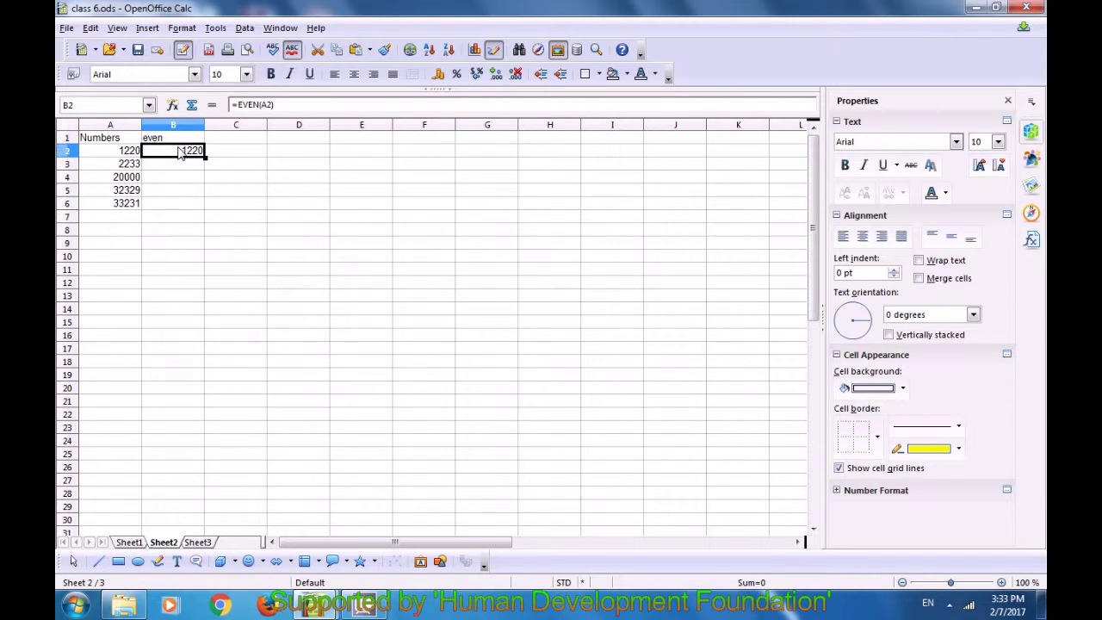
pyautogui.press('Delete')
pyautogui.write('=is')
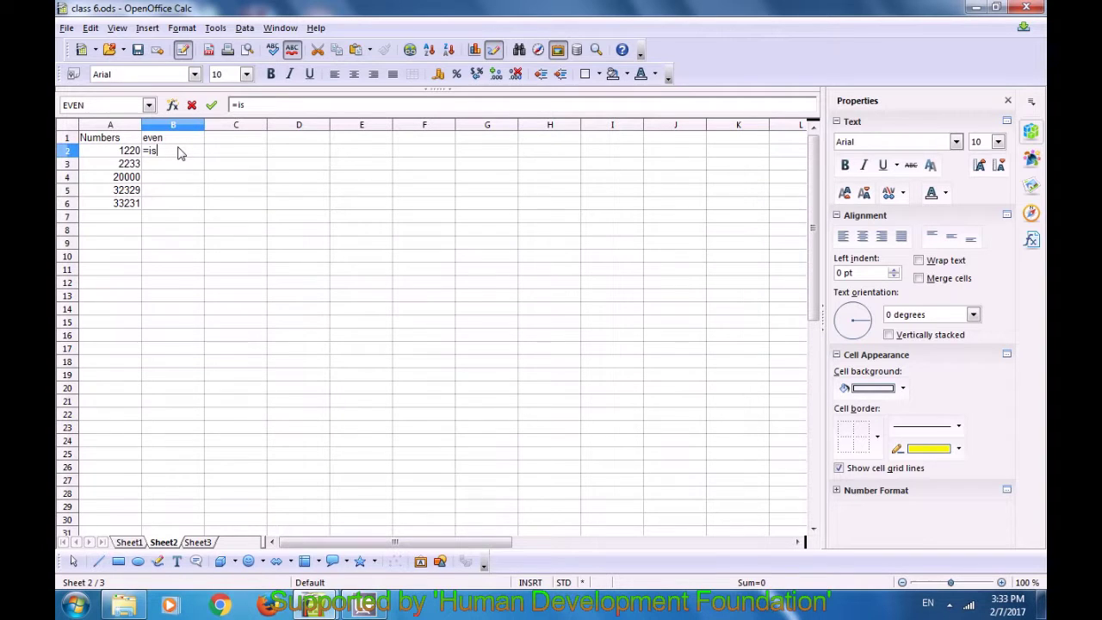
pyautogui.write('even(')
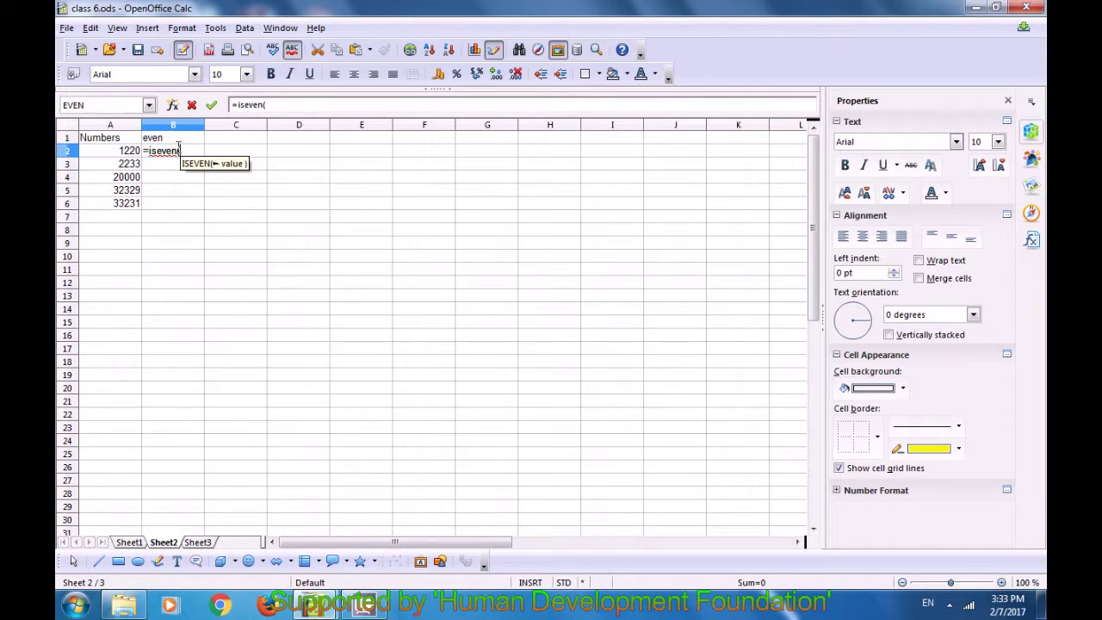
pyautogui.click(123, 153)
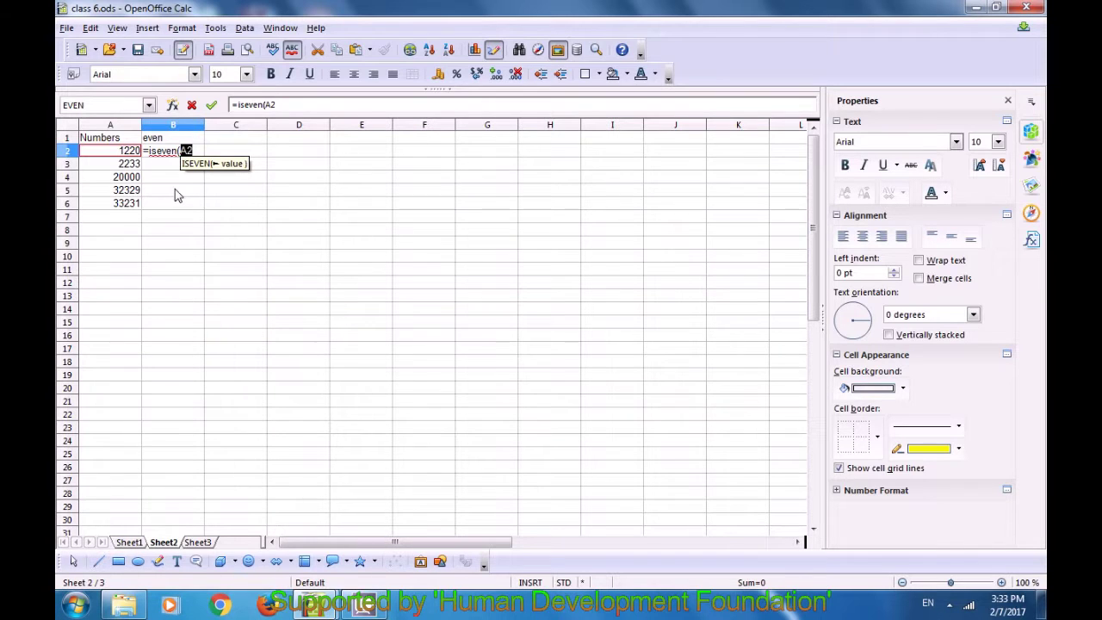
pyautogui.write(')')
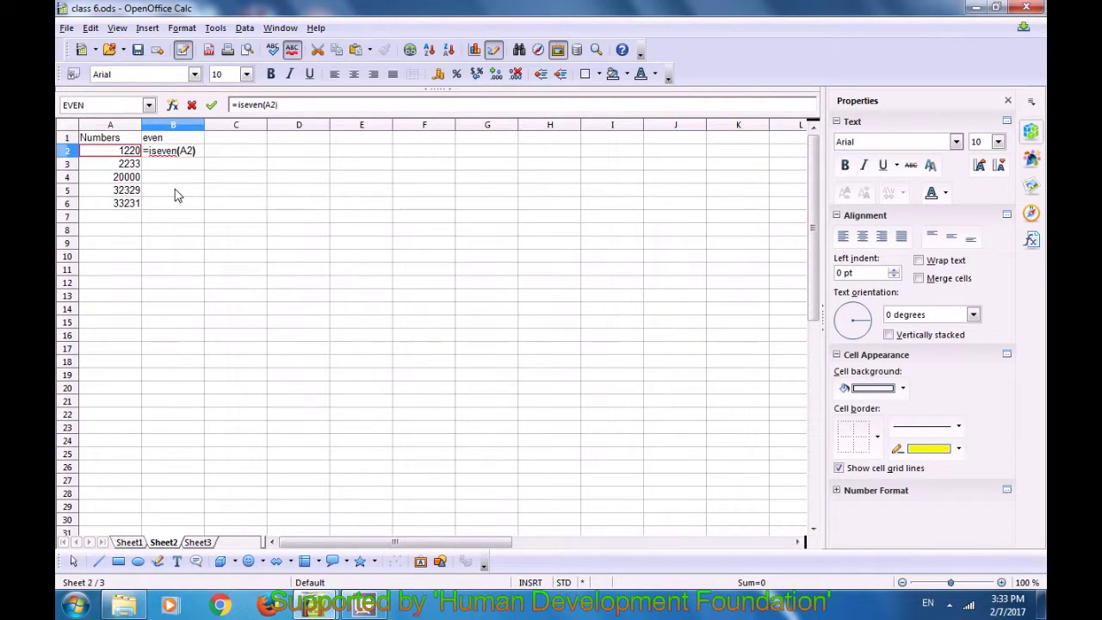
pyautogui.press('Return')
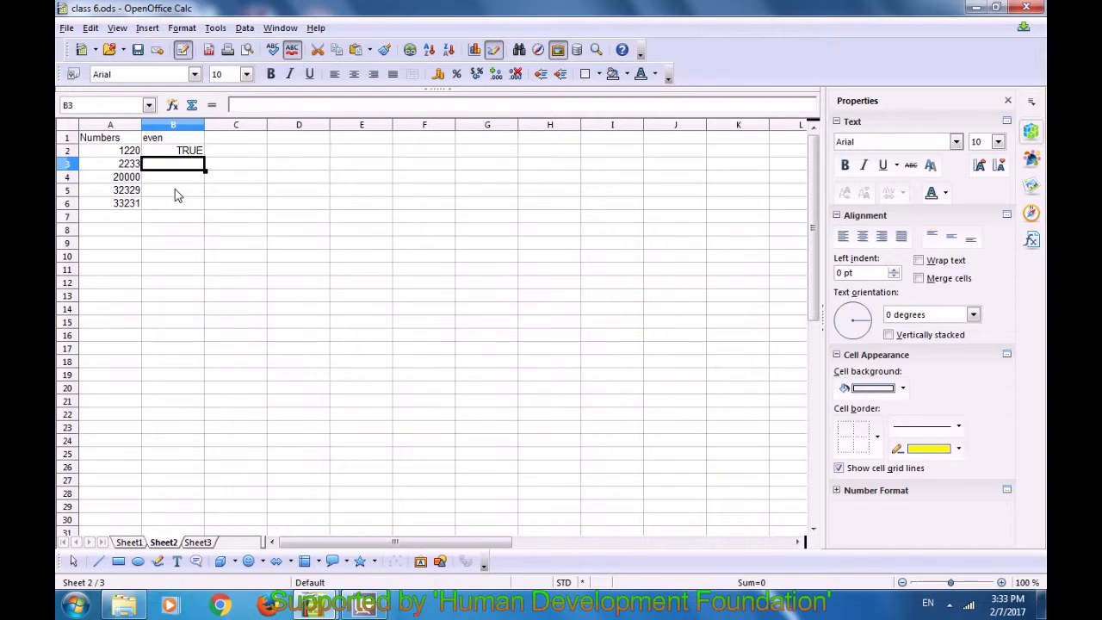
# - Fill the ISEVEN formula from B2 down to B6, alongside the whole numbers list
pyautogui.click(181, 152)
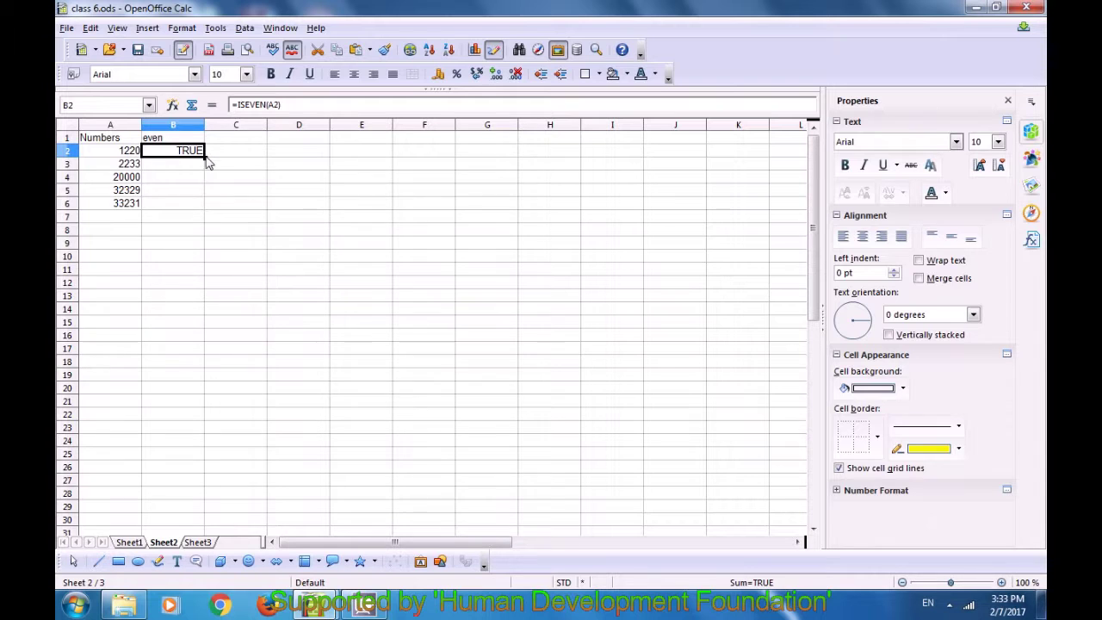
pyautogui.moveTo(205, 155); pyautogui.dragTo(205, 210)
pyautogui.click(241, 185)
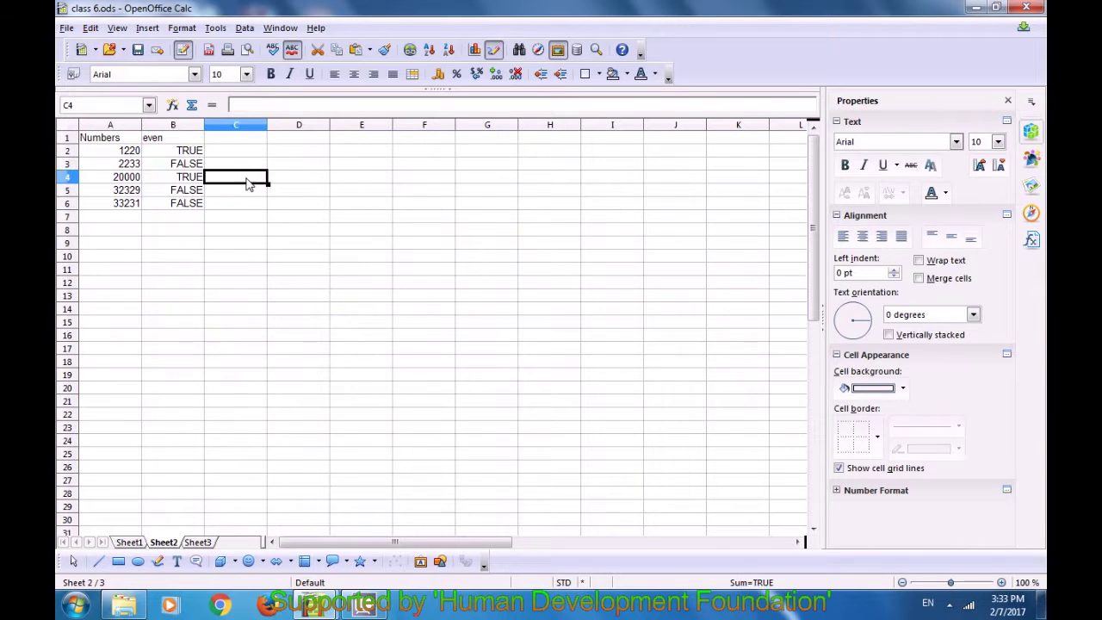
pyautogui.click(116, 152)
pyautogui.click(181, 153)
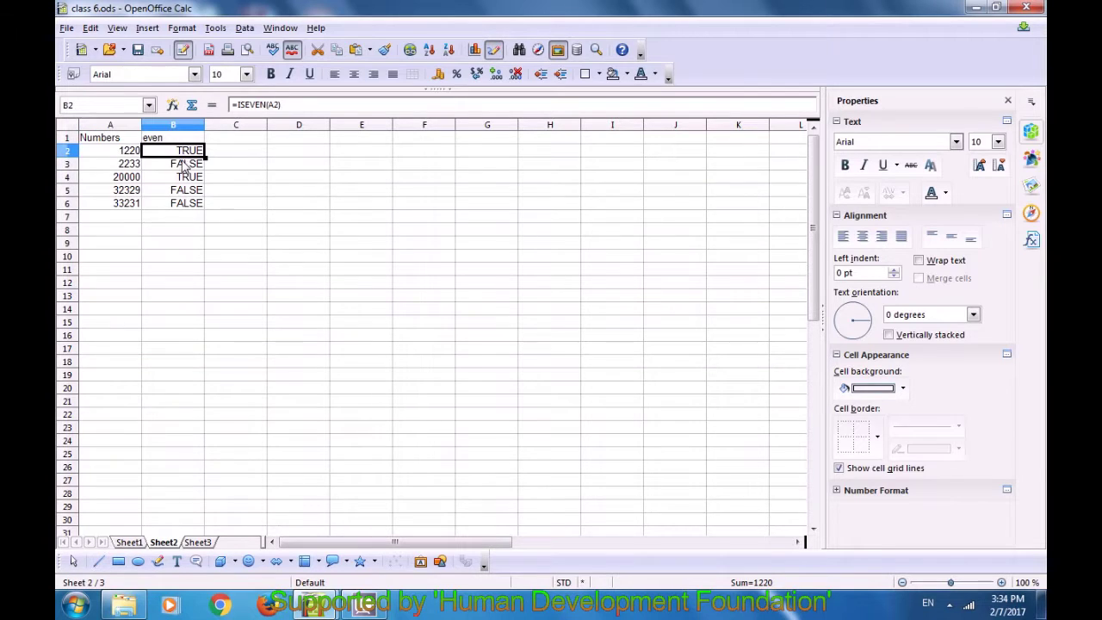
pyautogui.click(135, 181)
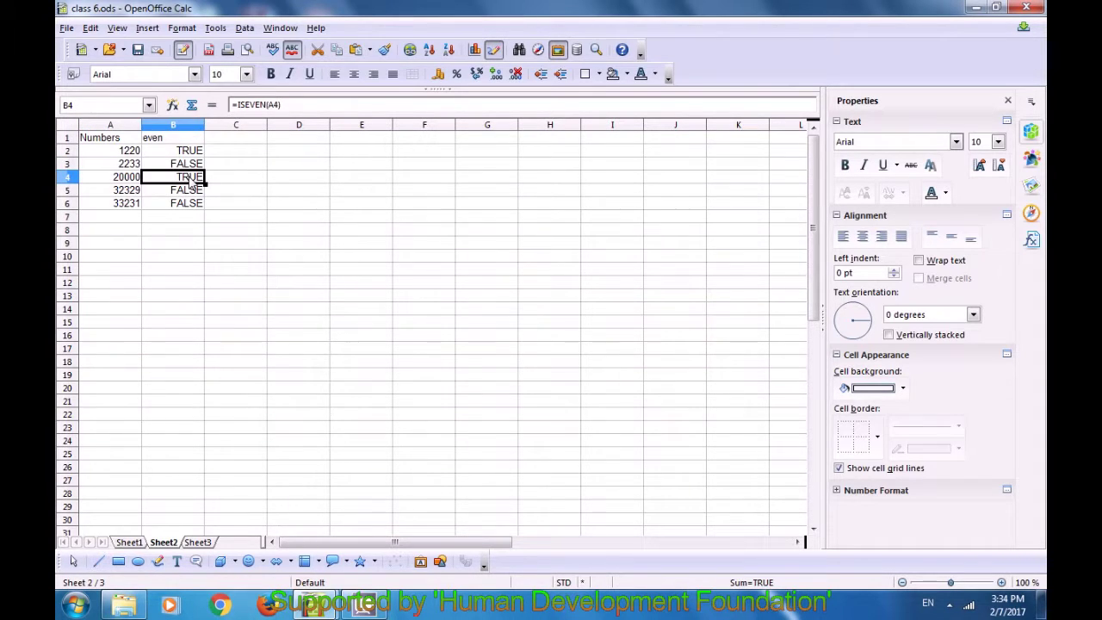
pyautogui.click(232, 166)
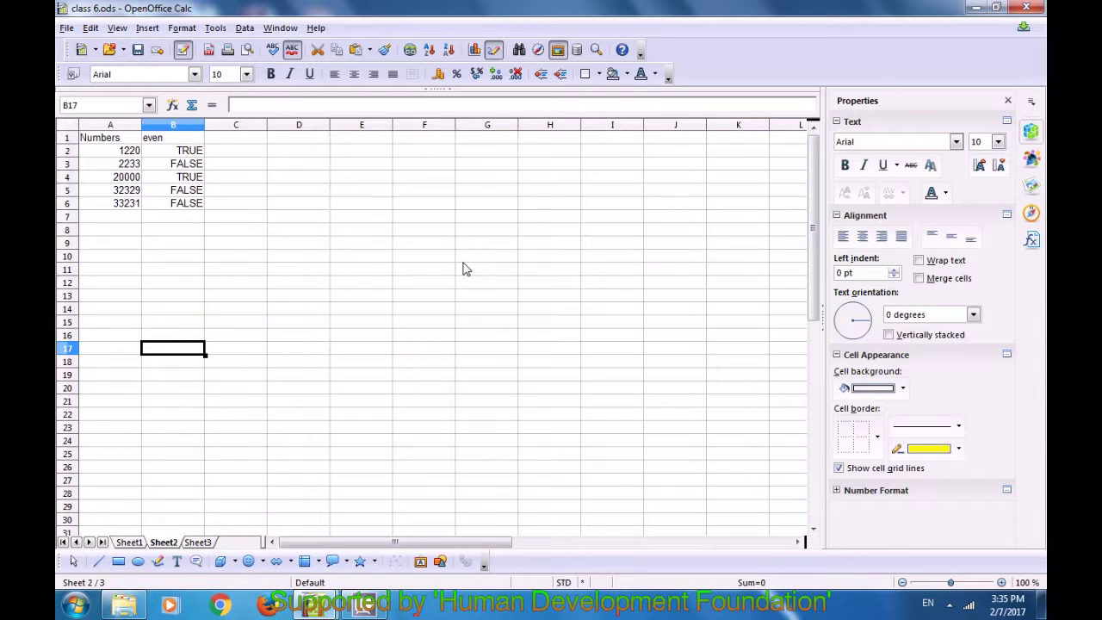
pyautogui.click(118, 233)
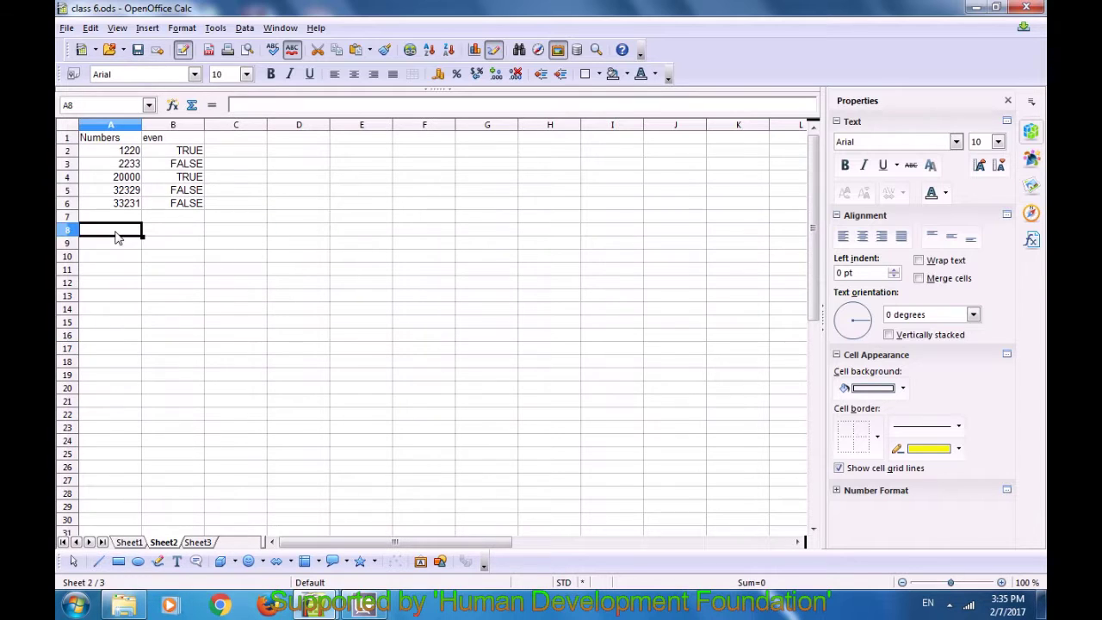
# - Enter the label Number in cell C8 and the values 23, 53 and 42 in cells D8 to F8
pyautogui.click(230, 233)
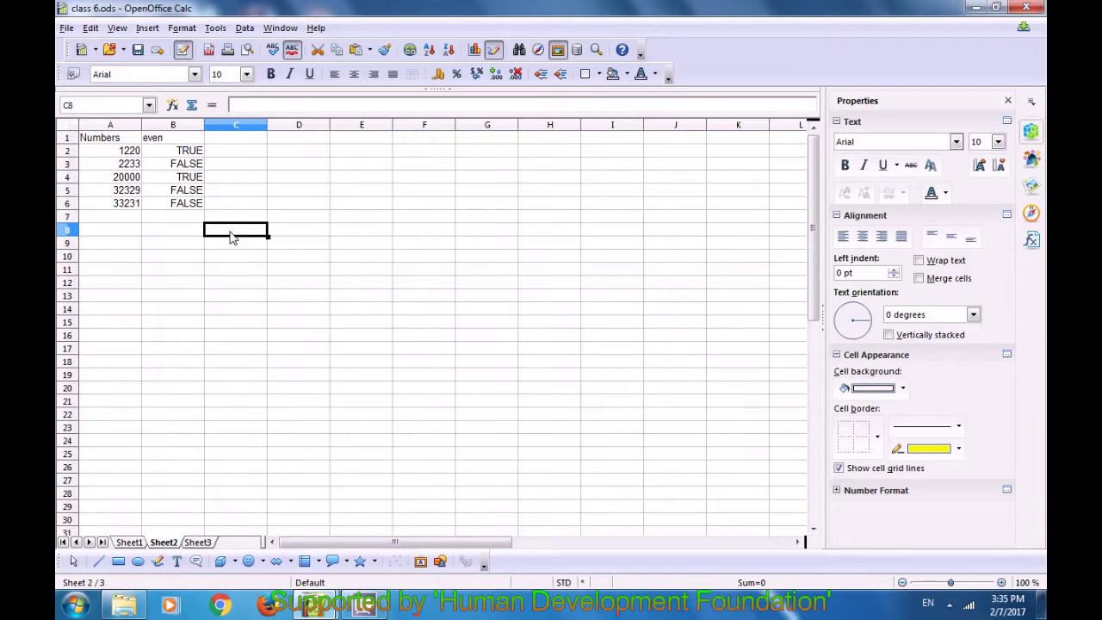
pyautogui.write('Number')
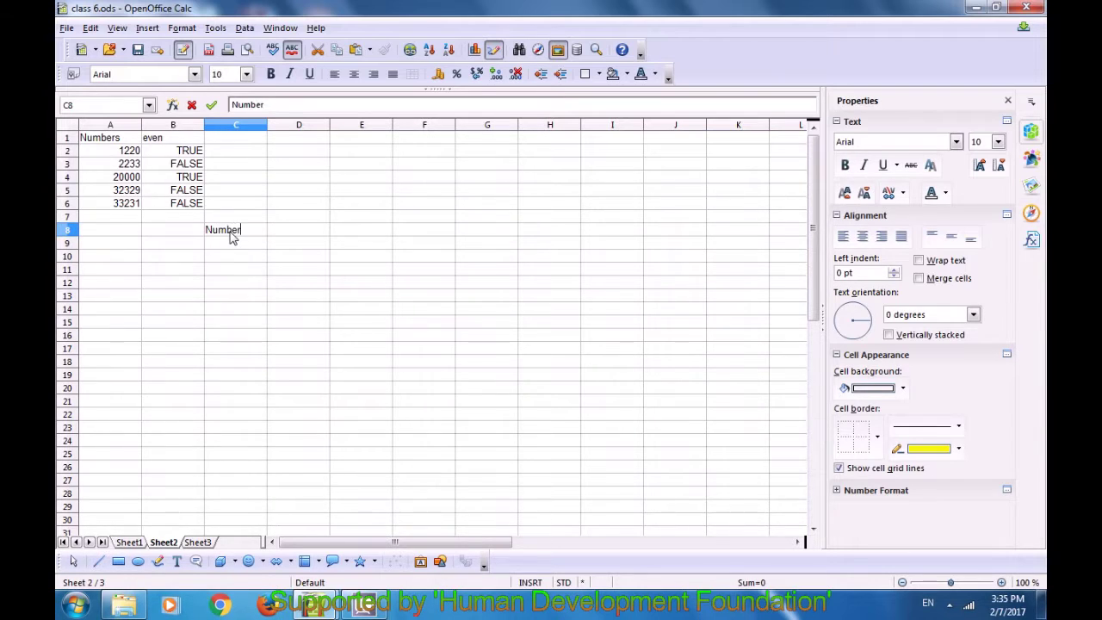
pyautogui.press('Tab')
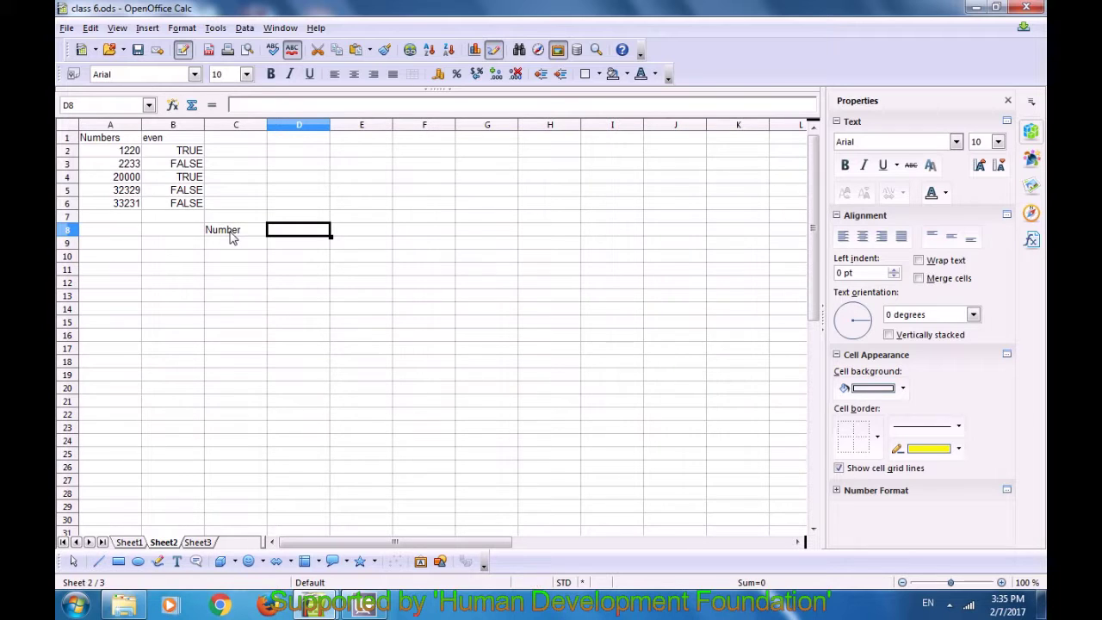
pyautogui.write('23')
pyautogui.press('Tab')
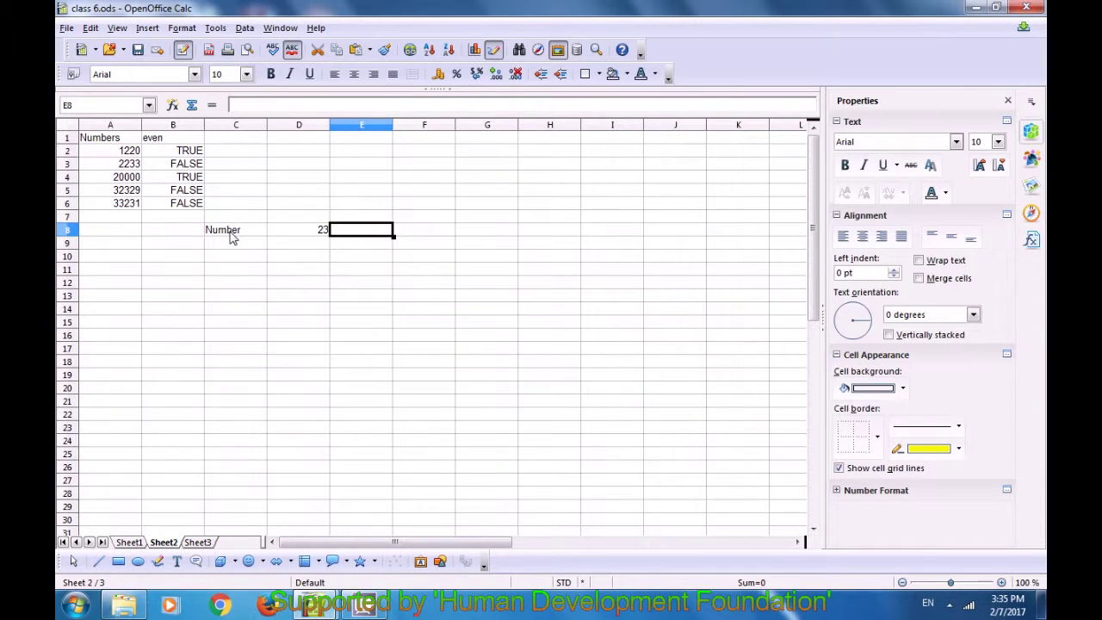
pyautogui.write('53')
pyautogui.press('Tab')
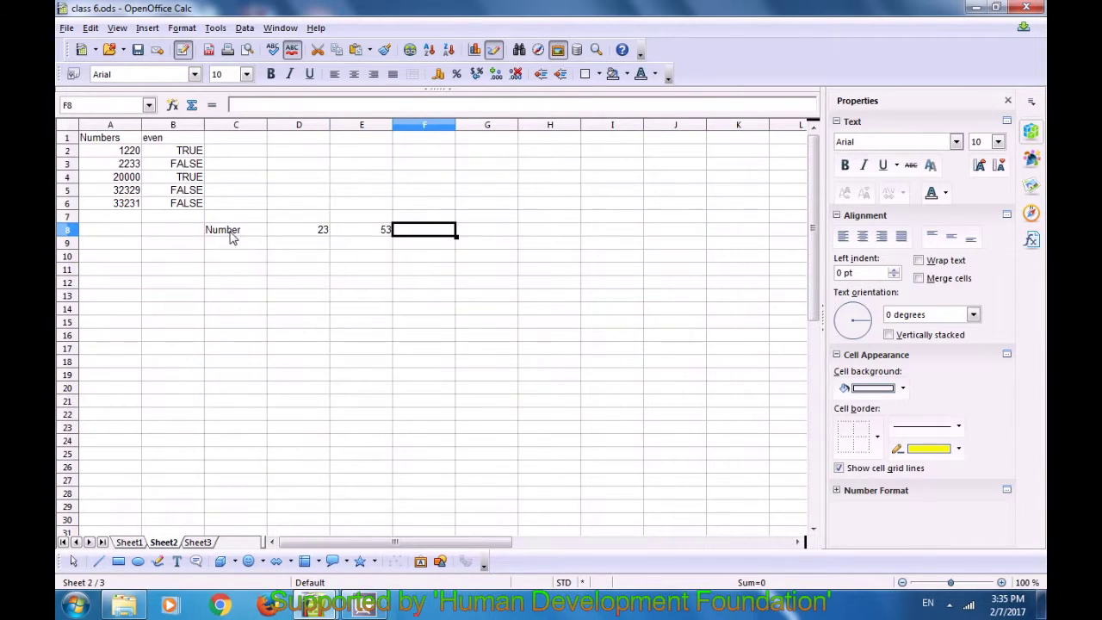
pyautogui.write('42')
pyautogui.press('Tab')
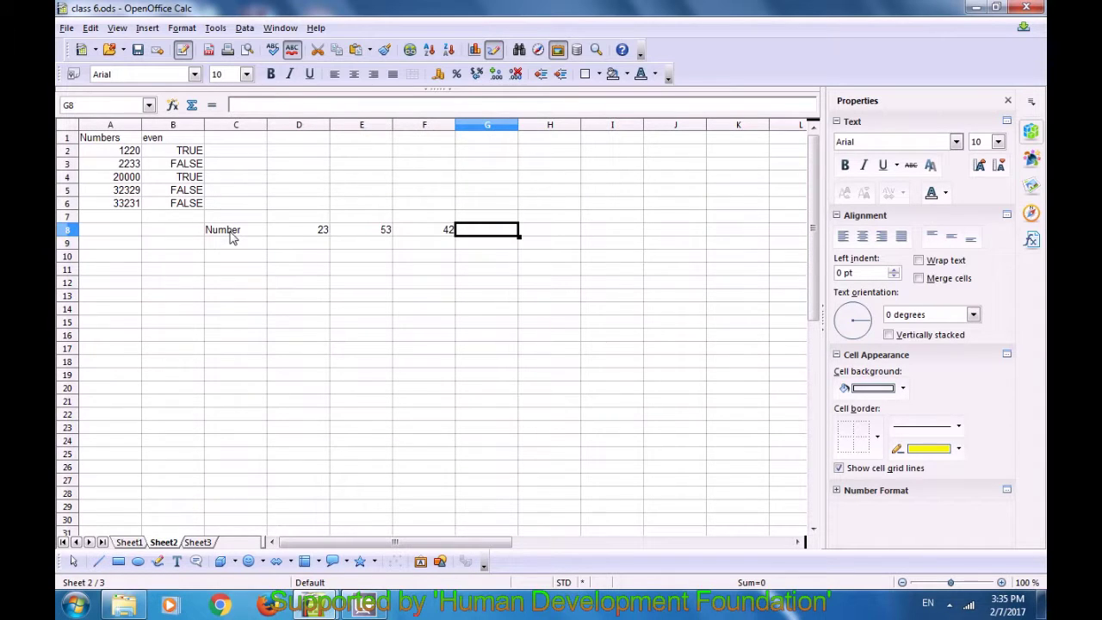
# - Continue the Number row with 56, 34, 23, 76 and 88 in cells G8 to K8
pyautogui.write('56')
pyautogui.press('Tab')
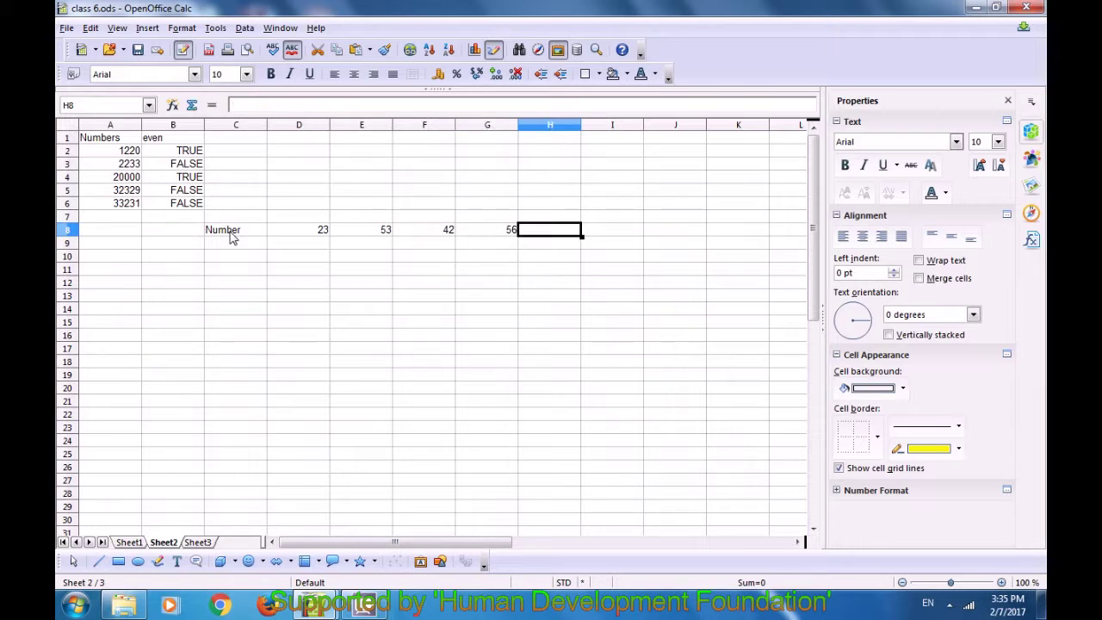
pyautogui.write('34')
pyautogui.press('Tab')
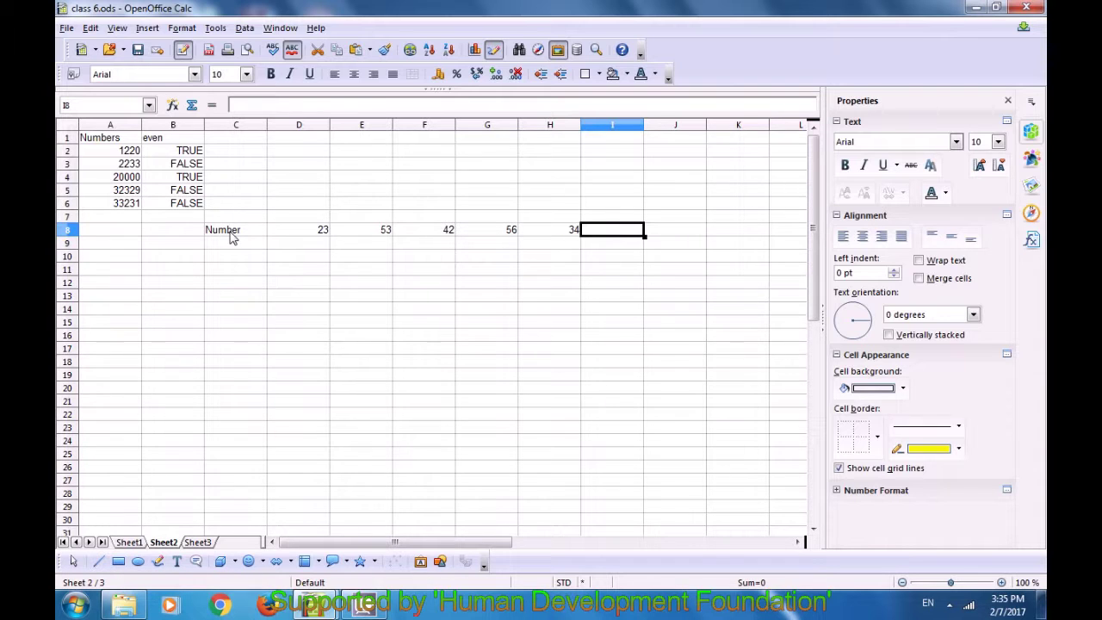
pyautogui.write('23')
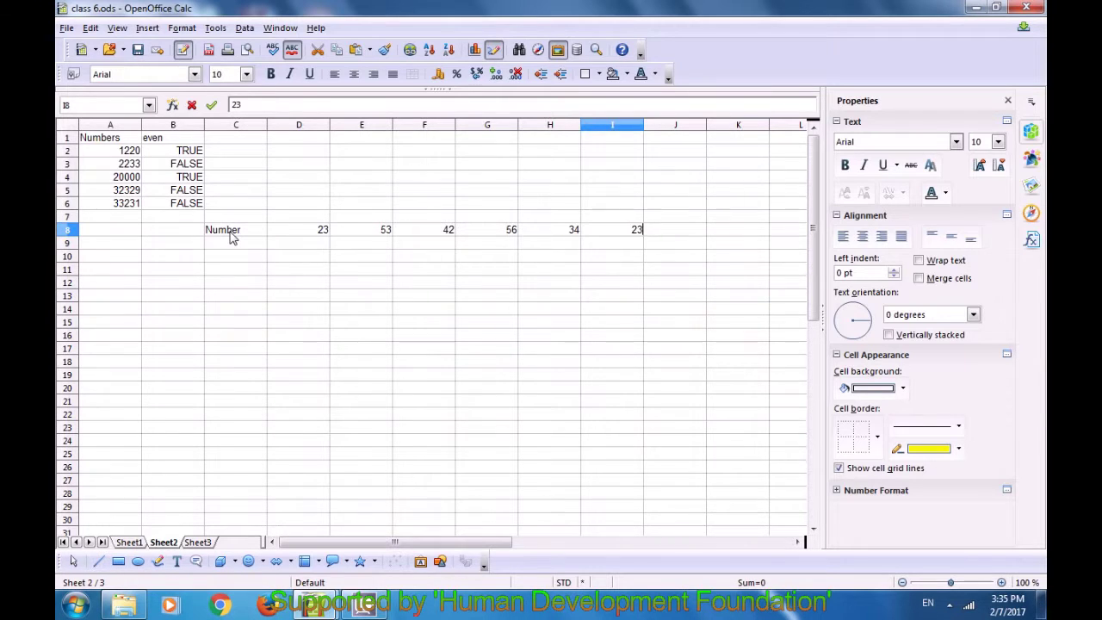
pyautogui.press('Tab')
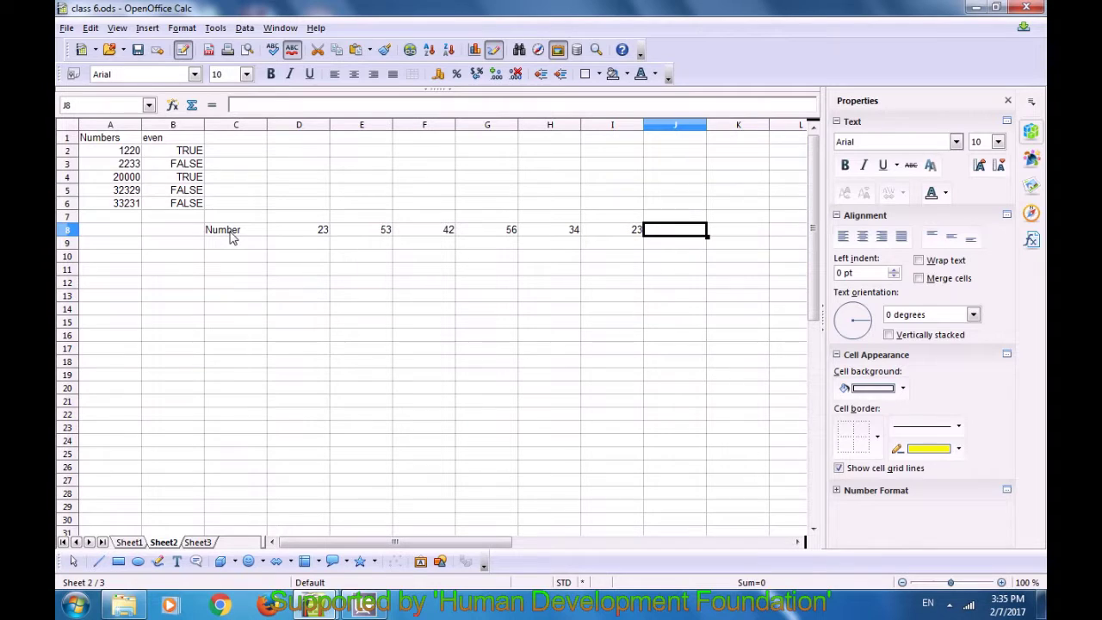
pyautogui.write('76')
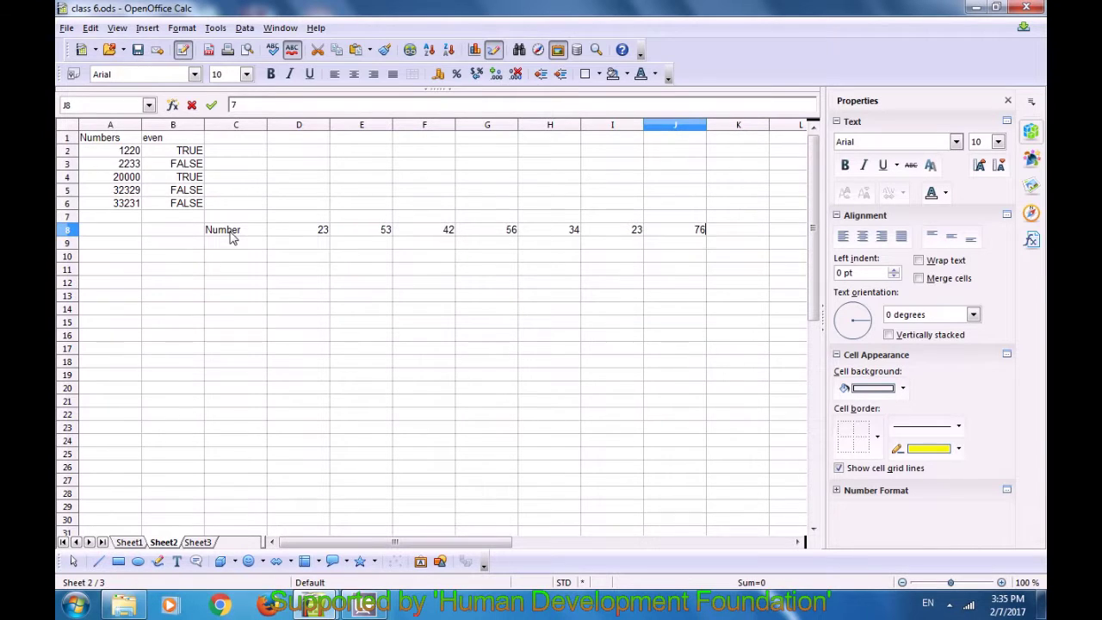
pyautogui.press('Tab')
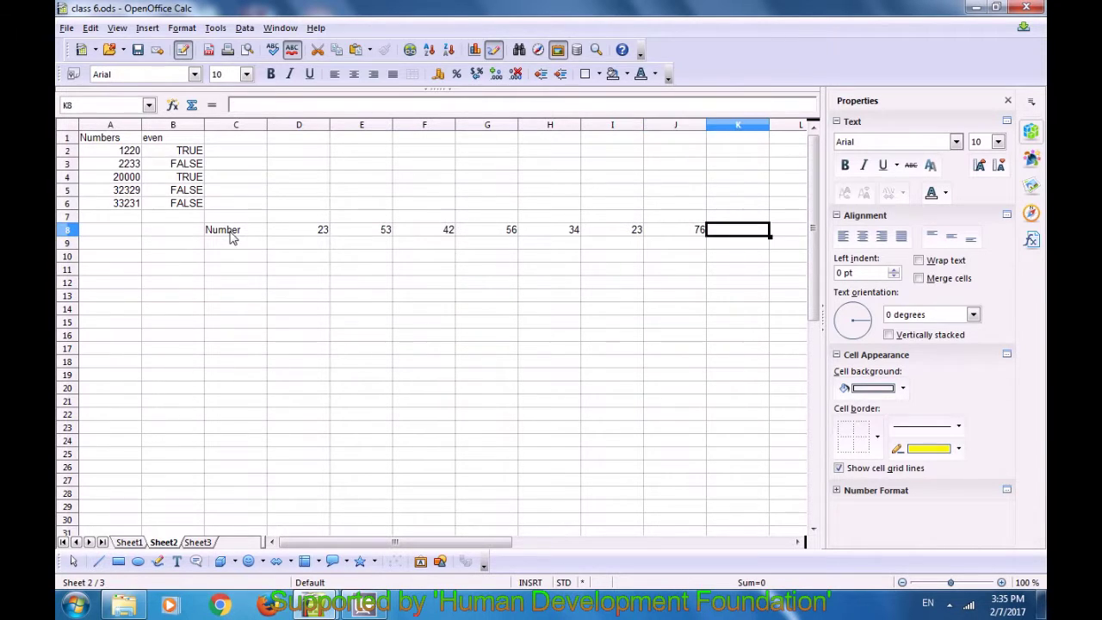
pyautogui.write('88')
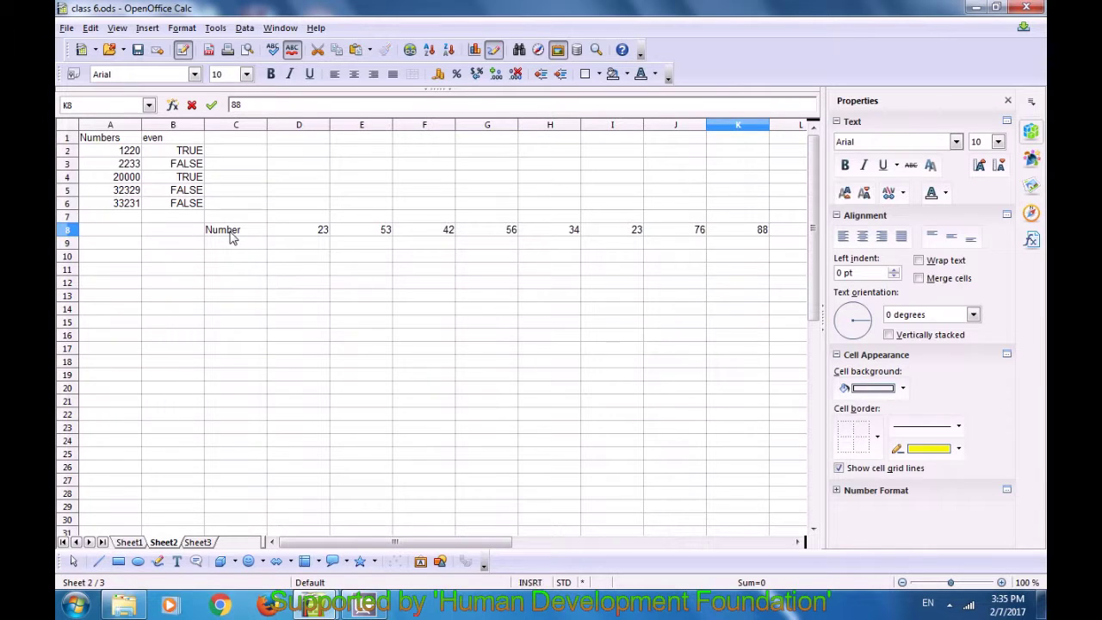
pyautogui.press('Return')
# - Enter the label LCM in cell C9, directly below the Number label
pyautogui.press('Left')
pyautogui.press('Left')
pyautogui.press('Left')
pyautogui.press('Left')
pyautogui.press('Left')
pyautogui.press('Left')
pyautogui.press('Left')
pyautogui.press('Left')
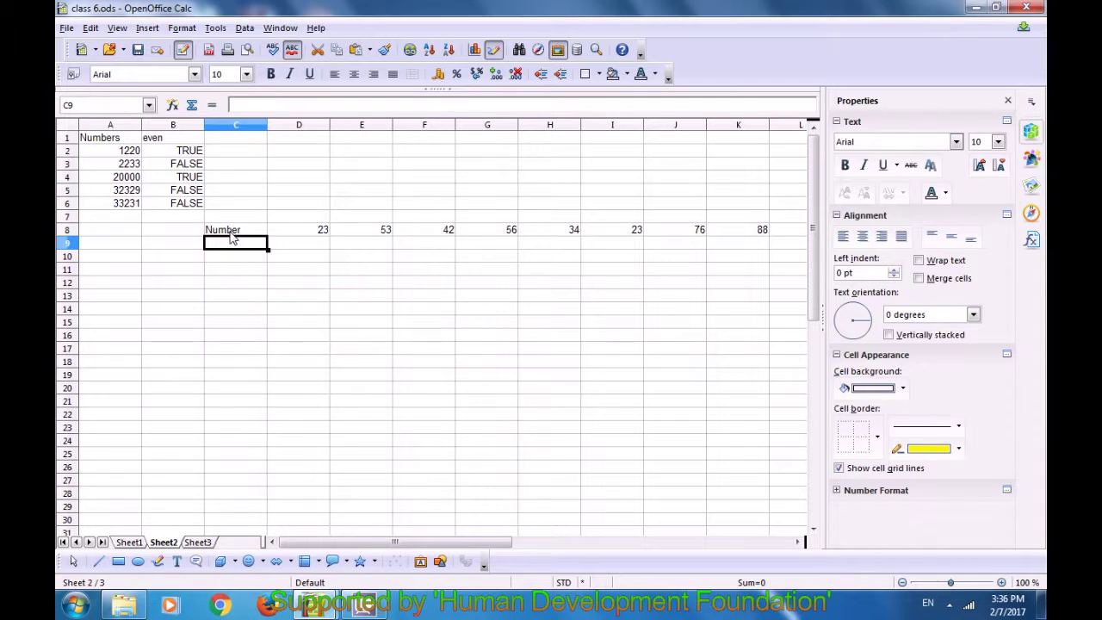
pyautogui.write('L')
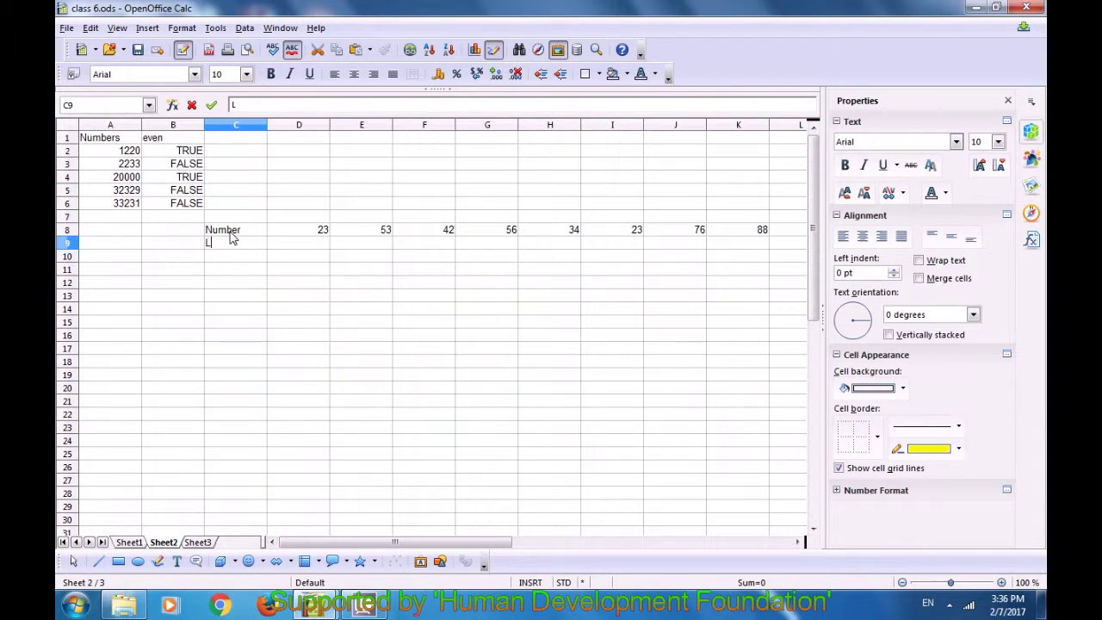
pyautogui.write('CM')
pyautogui.press('Tab')
pyautogui.press('Tab')
pyautogui.press('Tab')
pyautogui.press('Tab')
pyautogui.press('Tab')
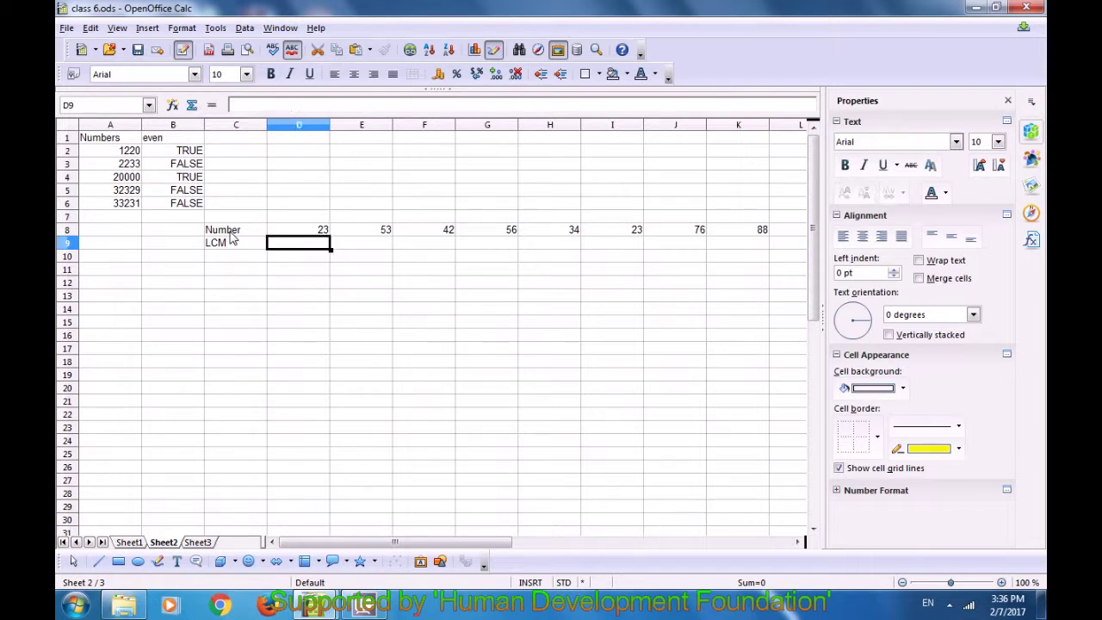
pyautogui.press('Tab')
pyautogui.press('Tab')
pyautogui.press('Tab')
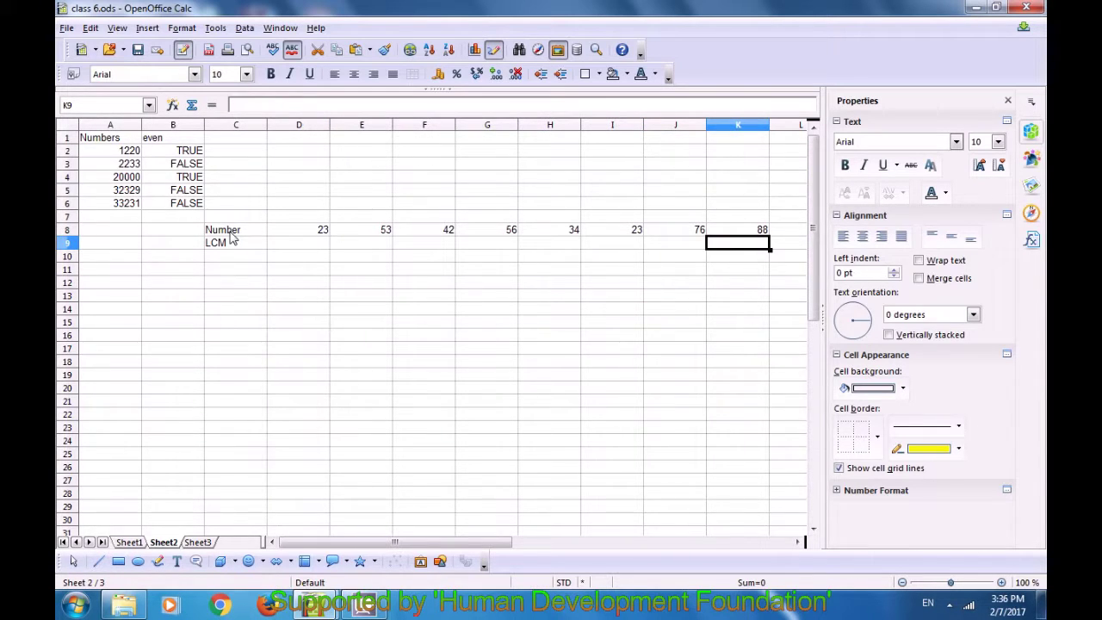
pyautogui.press('Left')
pyautogui.press('Left')
pyautogui.press('Left')
pyautogui.press('Left')
pyautogui.press('Left')
pyautogui.press('Left')
pyautogui.press('Left')
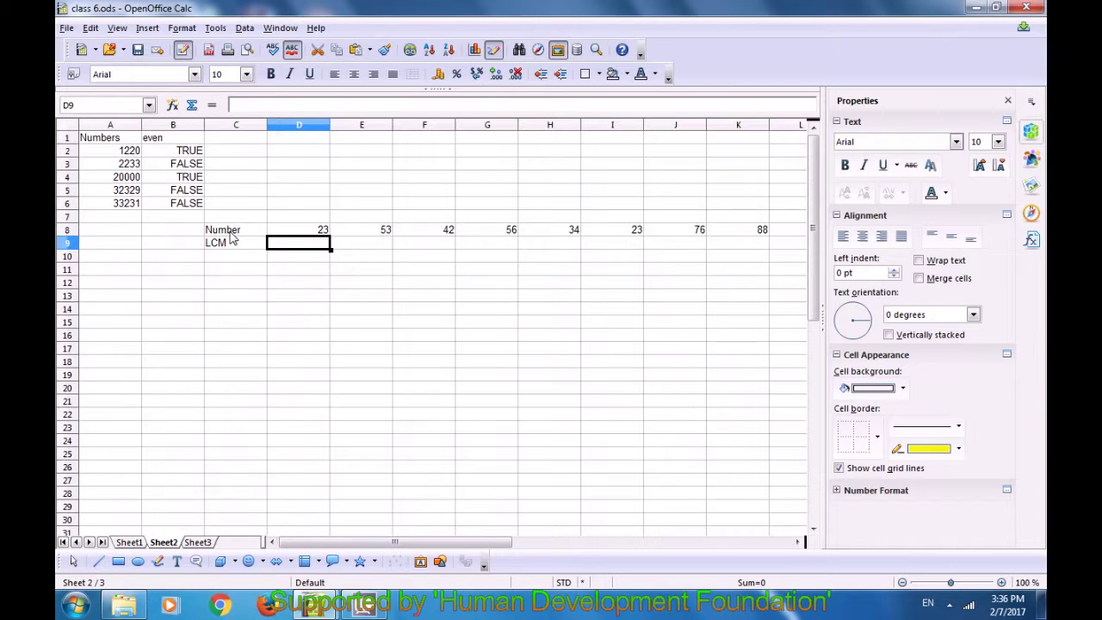
# - Enter the formula =LCM(D8:K8) in cell D9 and select that cell to check it
pyautogui.write('=')
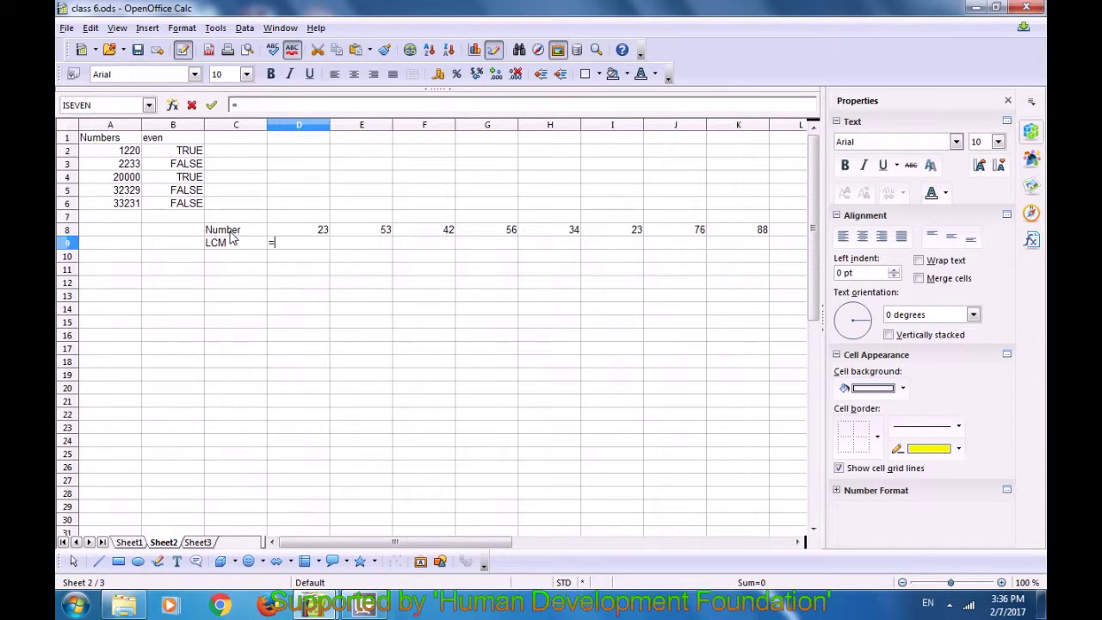
pyautogui.write('lcm')
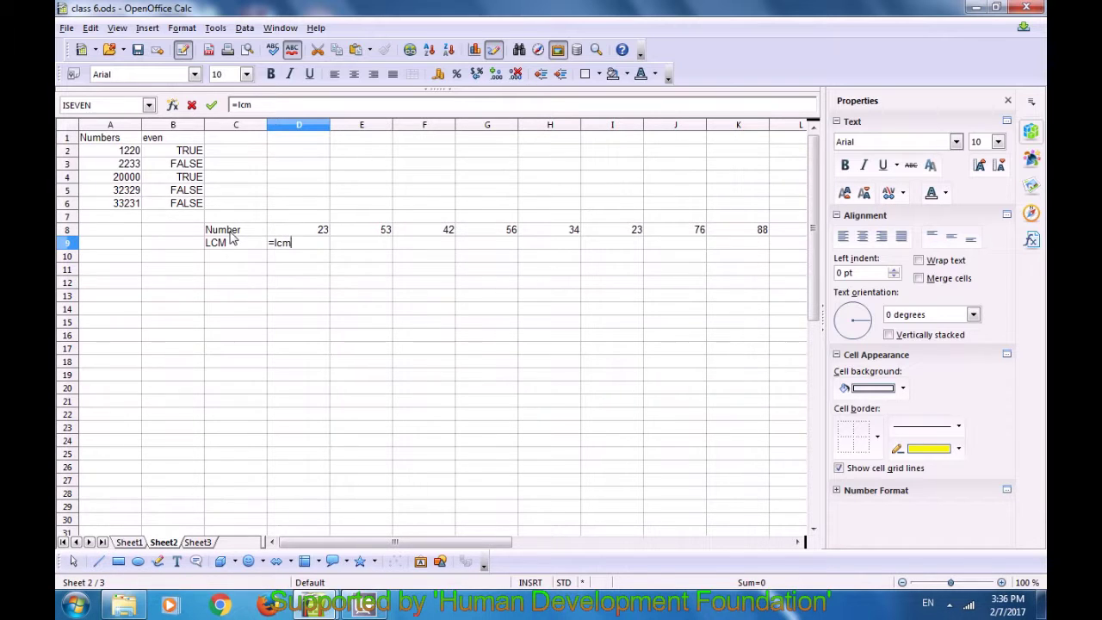
pyautogui.write('(')
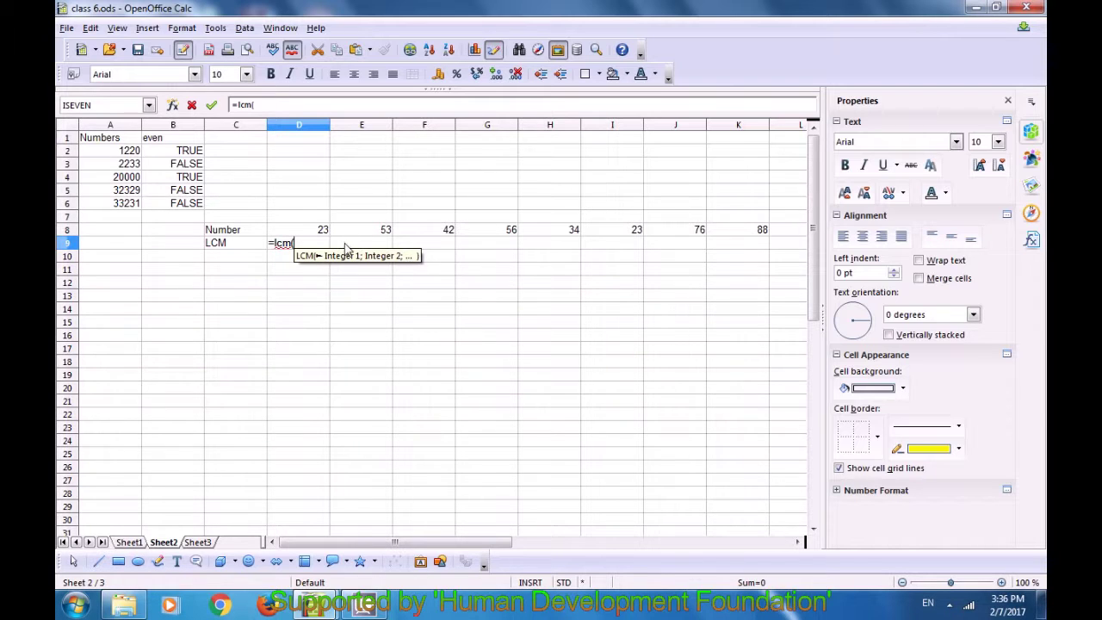
pyautogui.moveTo(316, 237); pyautogui.dragTo(755, 237)
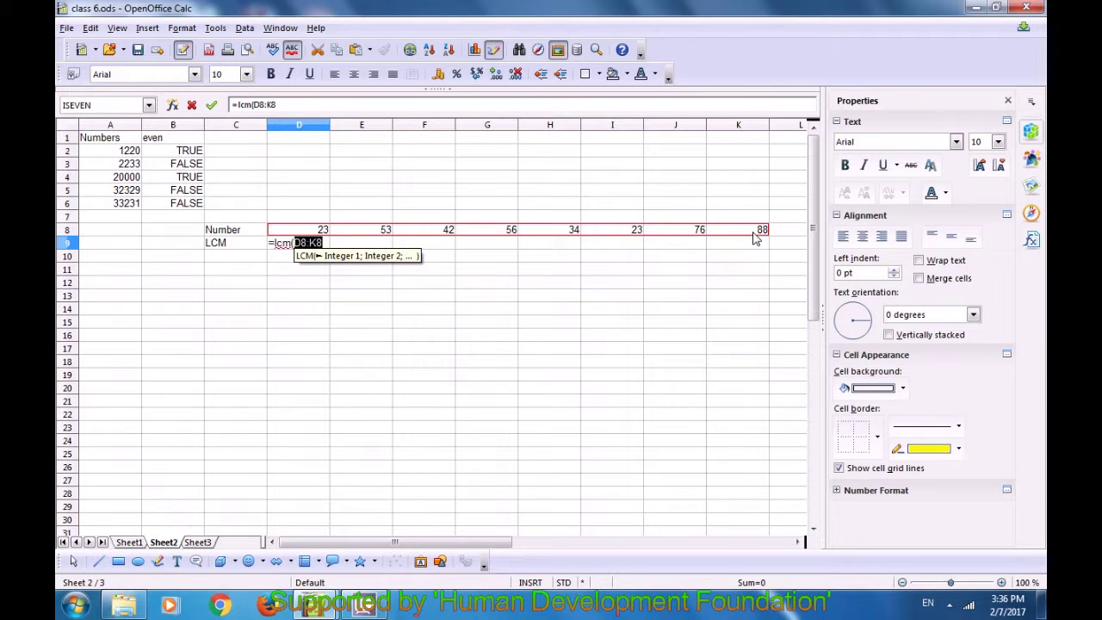
pyautogui.write(')')
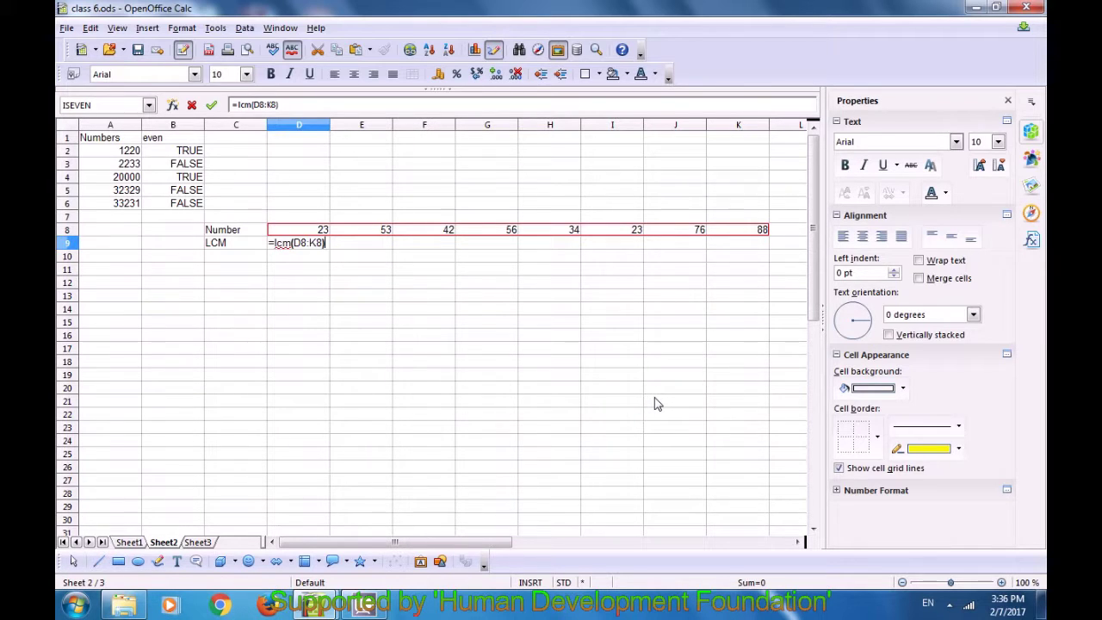
pyautogui.press('Return')
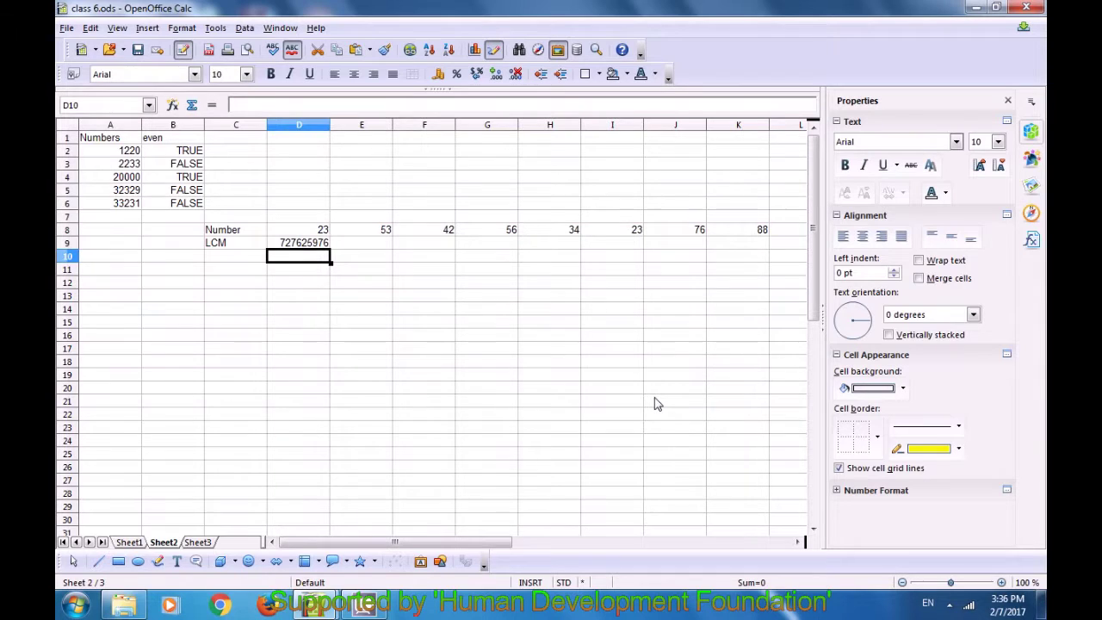
pyautogui.click(301, 247)
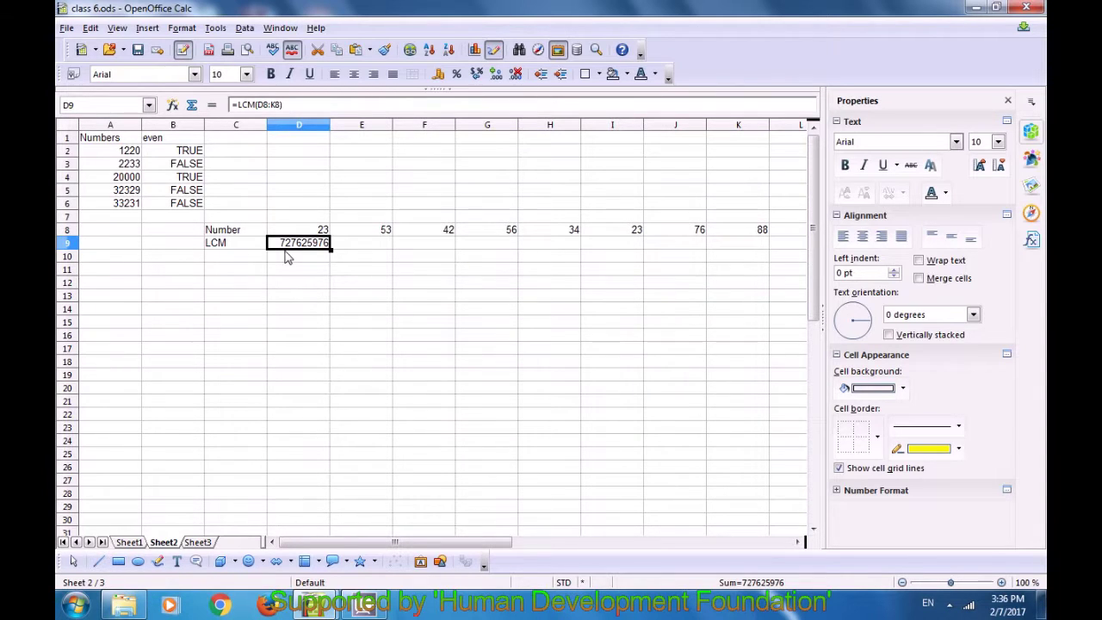
# - Enter the label GCD in cell C10, below the LCM label
pyautogui.click(234, 258)
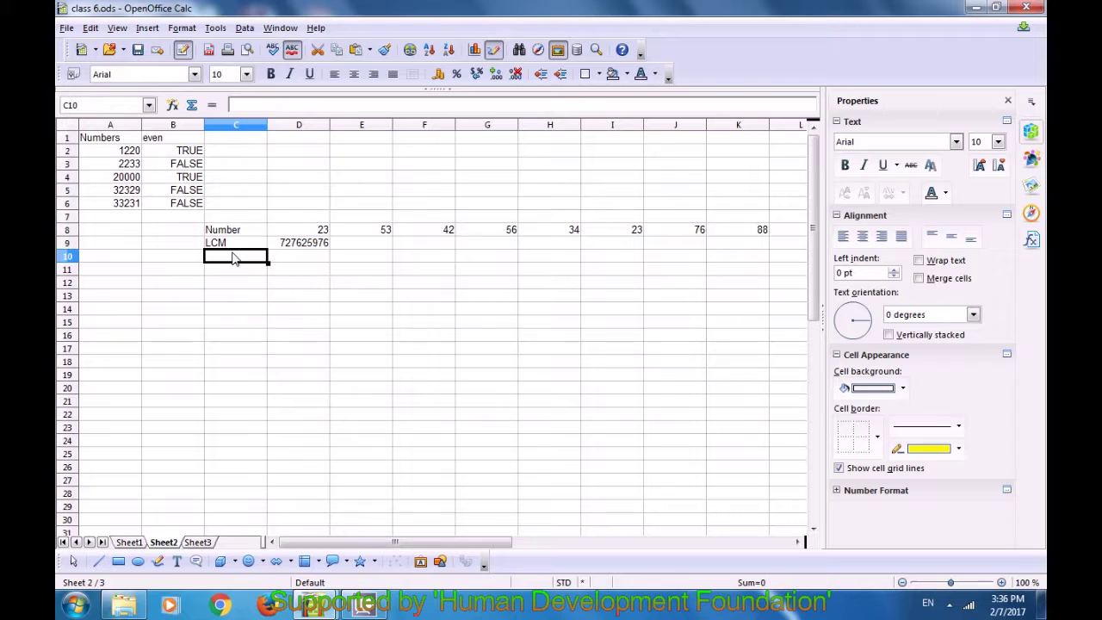
pyautogui.write('GCD')
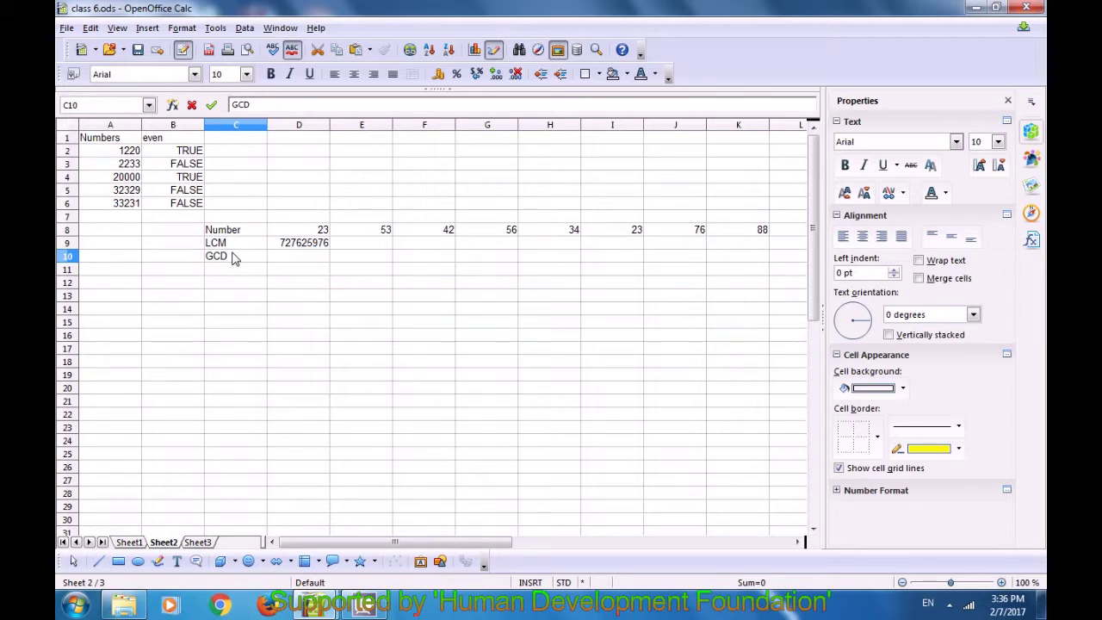
pyautogui.press('Tab')
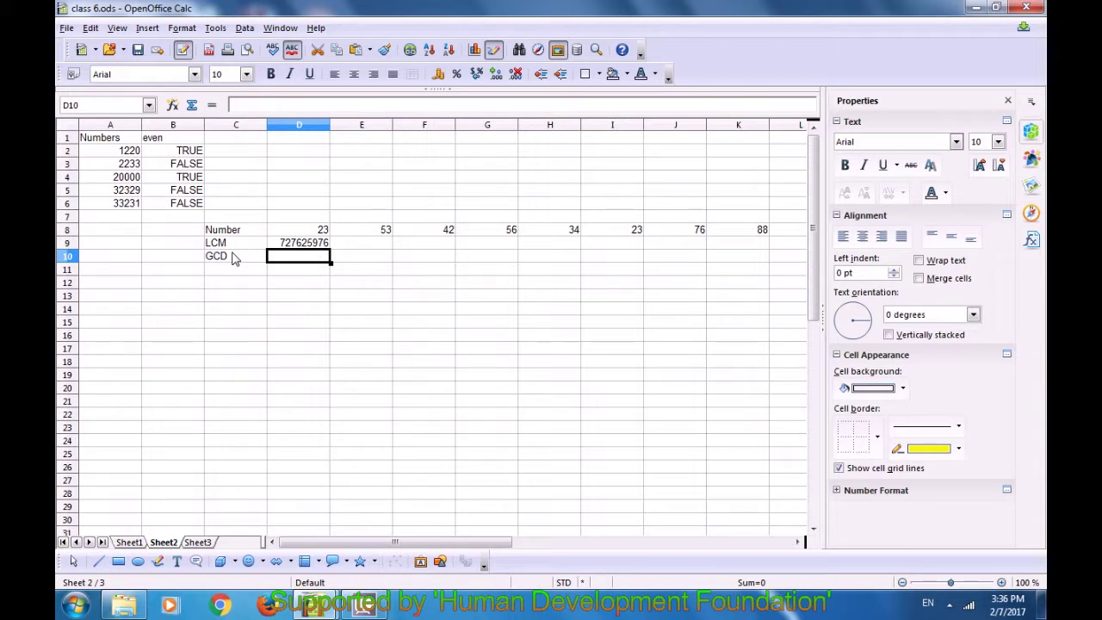
# - Enter the formula =GCD(D8:K8) in cell D10 and select that cell to check it
pyautogui.write('=')
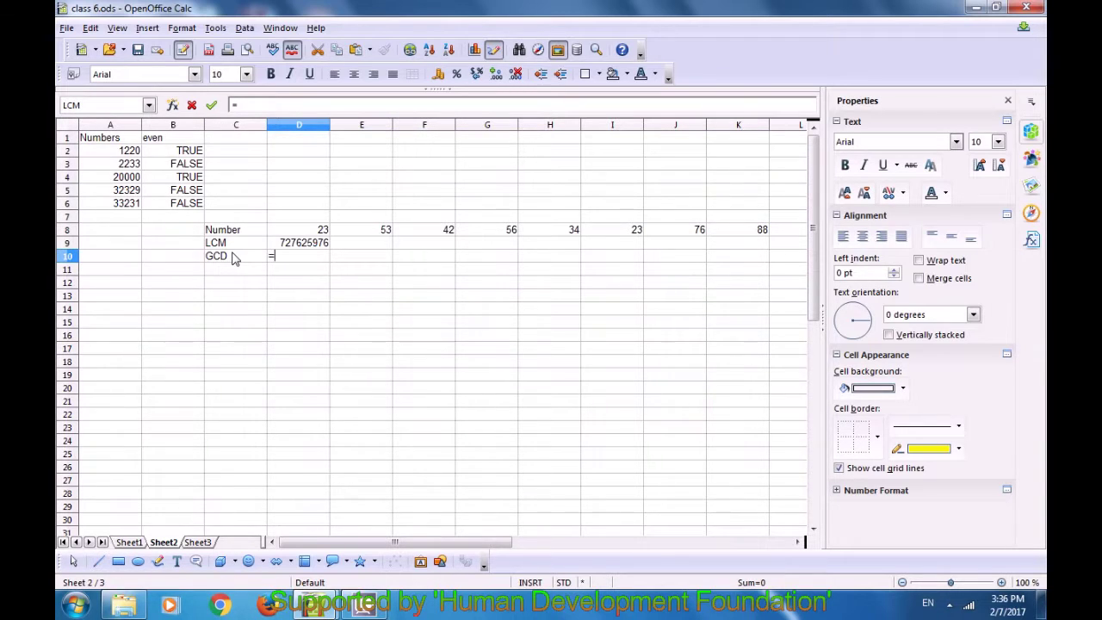
pyautogui.write('gcd(')
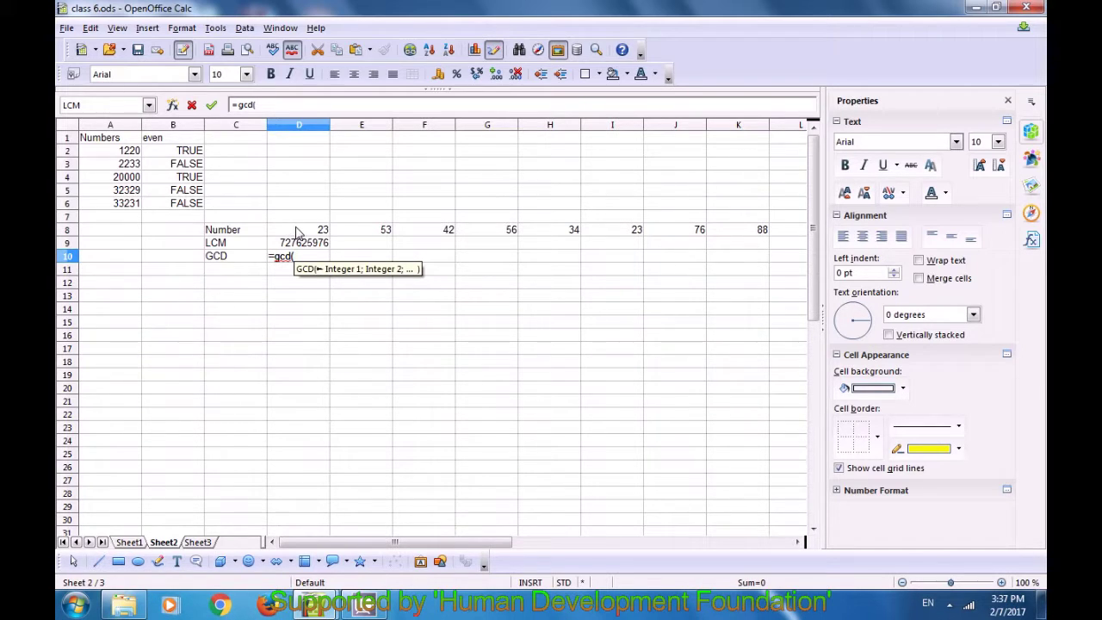
pyautogui.moveTo(298, 234); pyautogui.dragTo(742, 235)
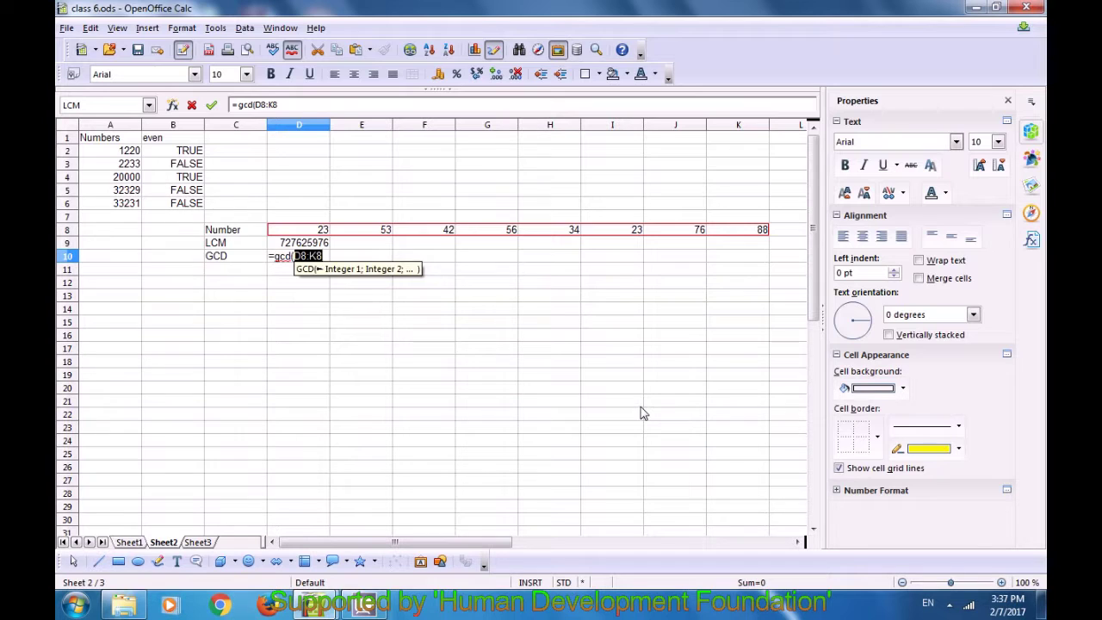
pyautogui.write(')')
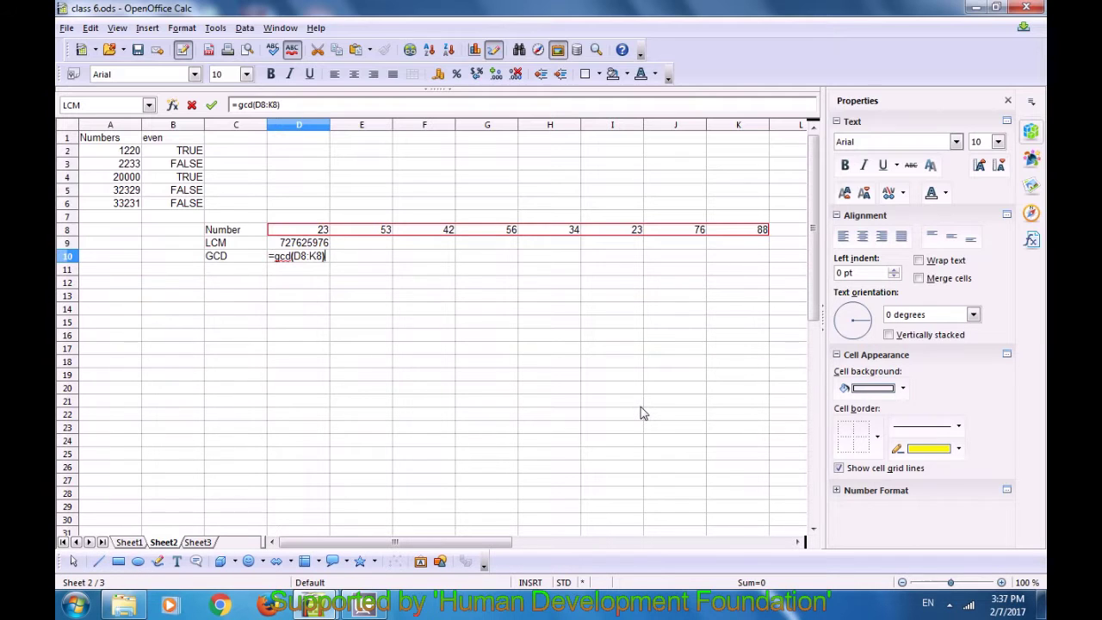
pyautogui.press('Return')
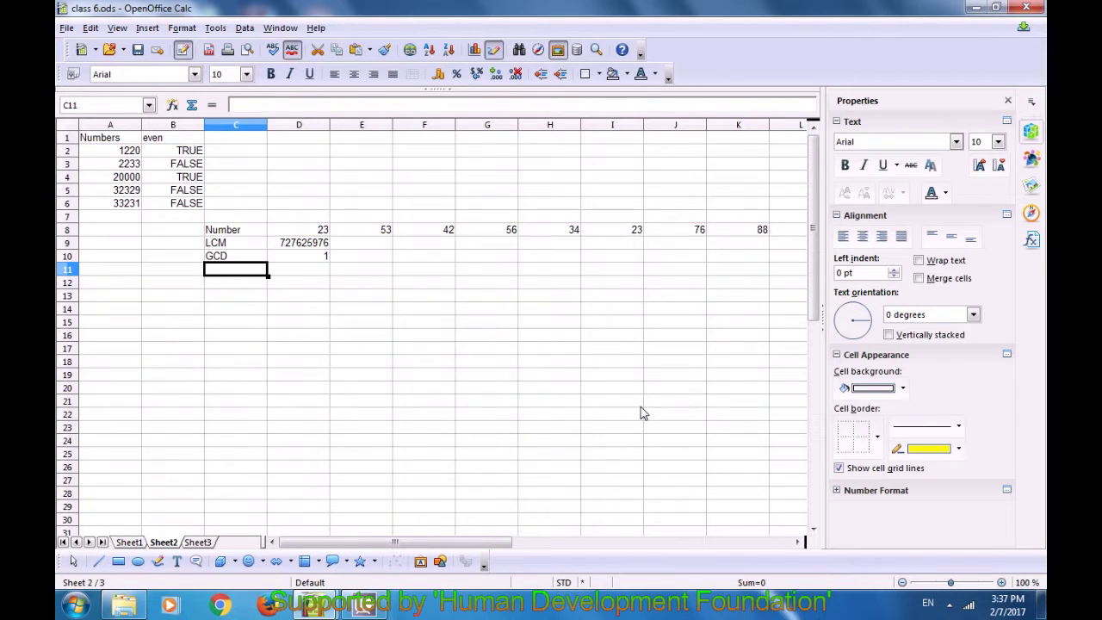
pyautogui.click(311, 257)
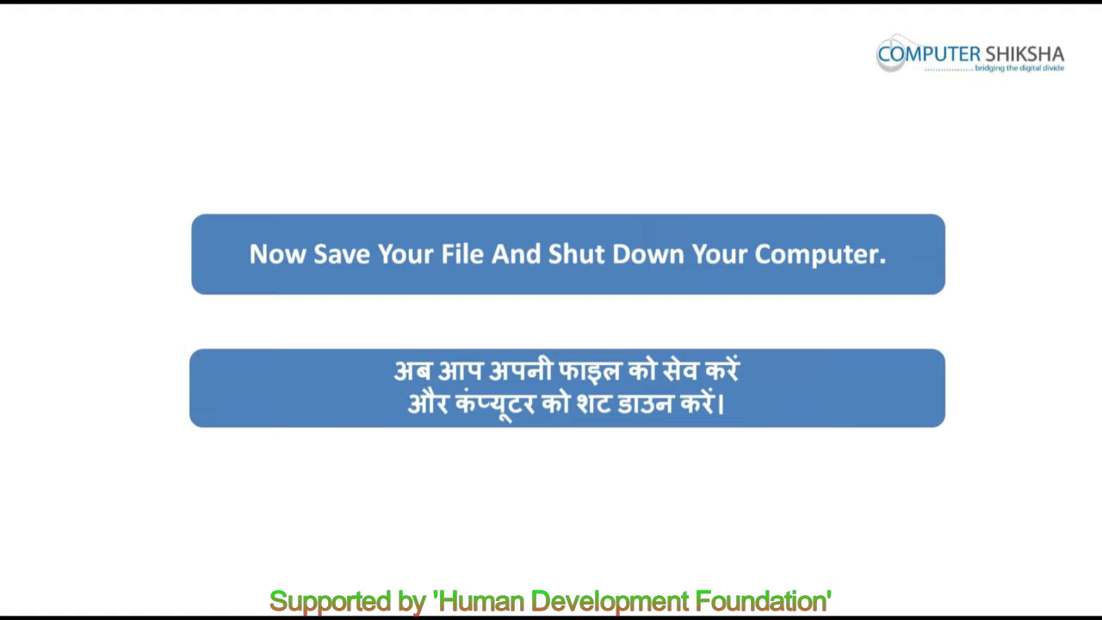